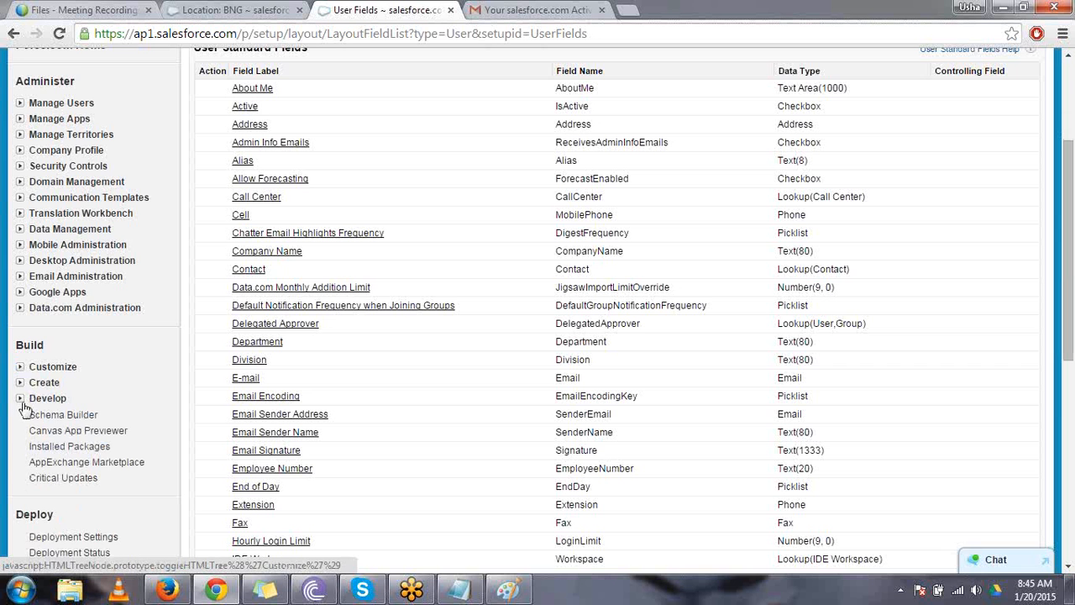
- Start a new custom object definition and set its singular label to Project
click(20, 383)
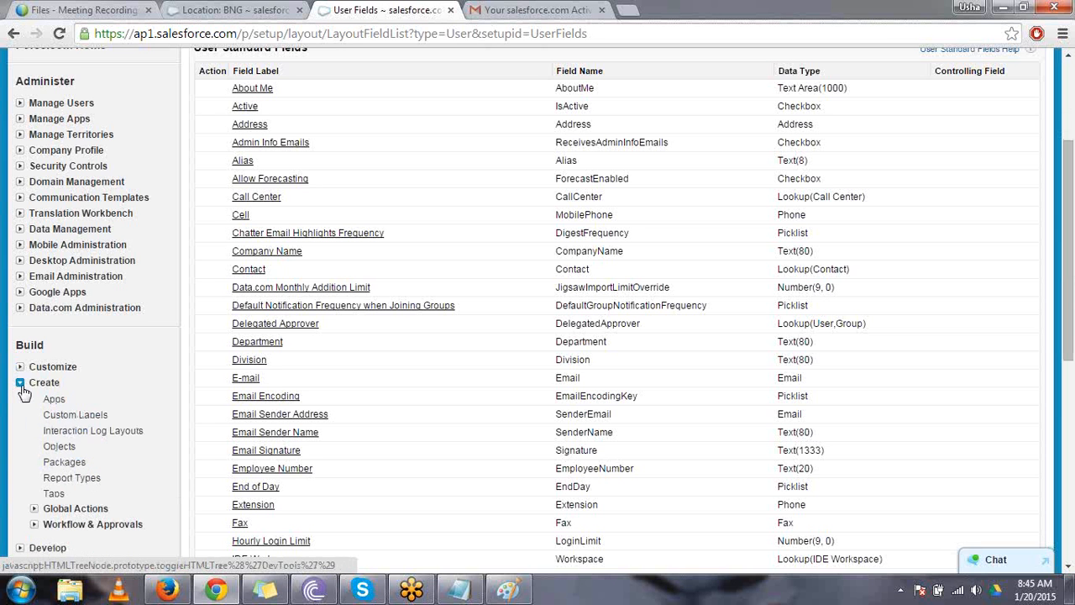
click(59, 447)
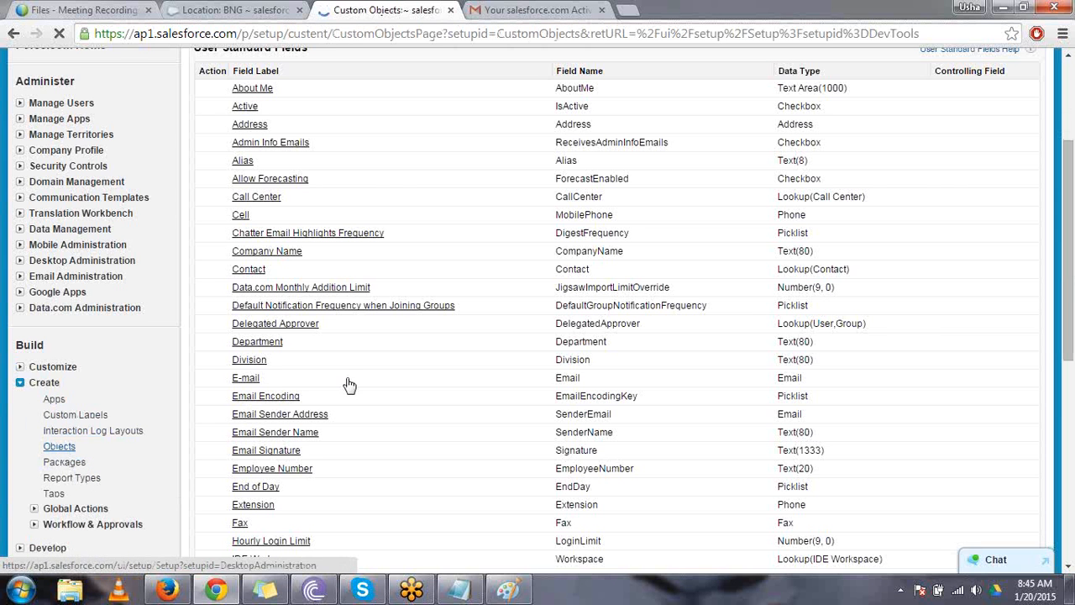
click(506, 266)
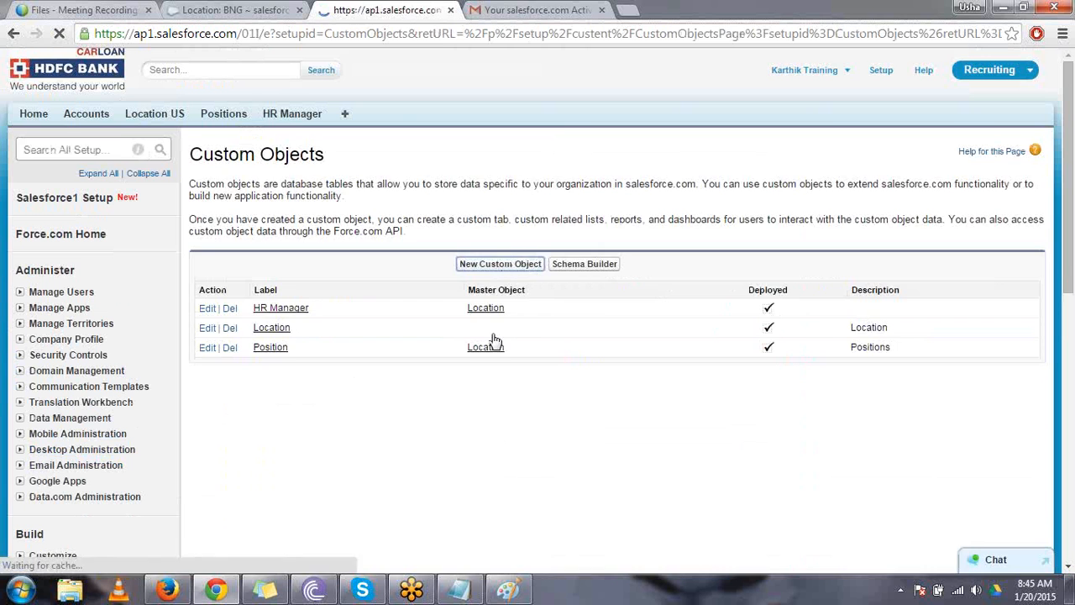
click(418, 298)
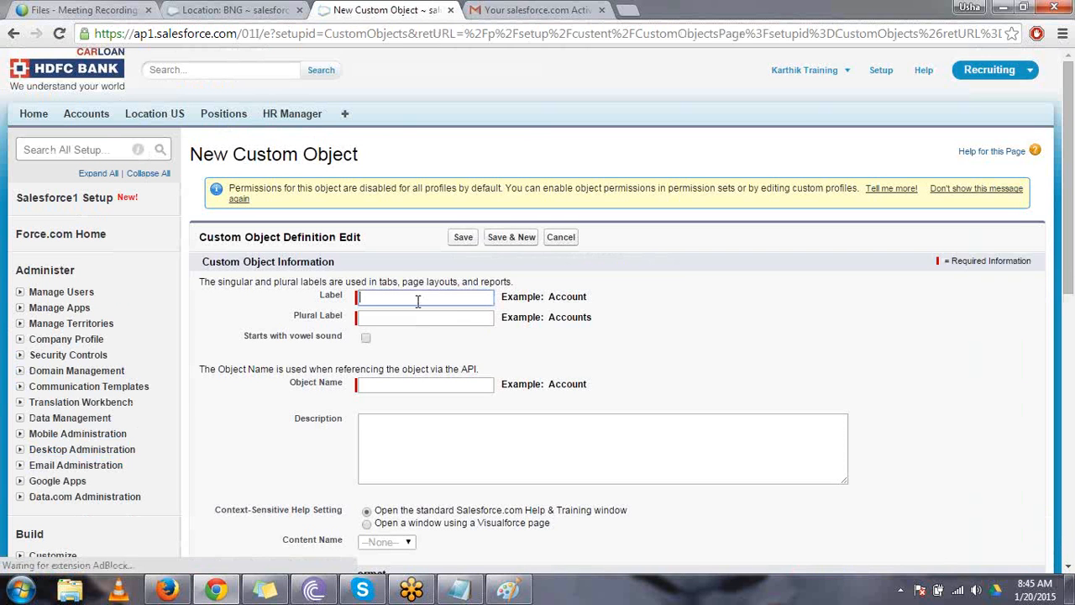
text(Project)
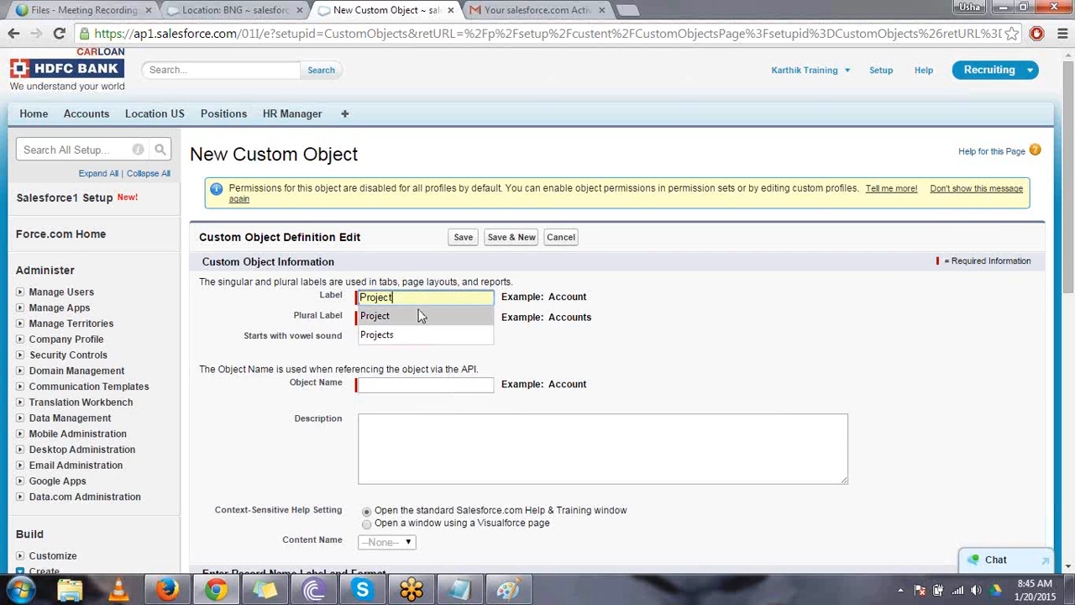
click(418, 315)
click(419, 315)
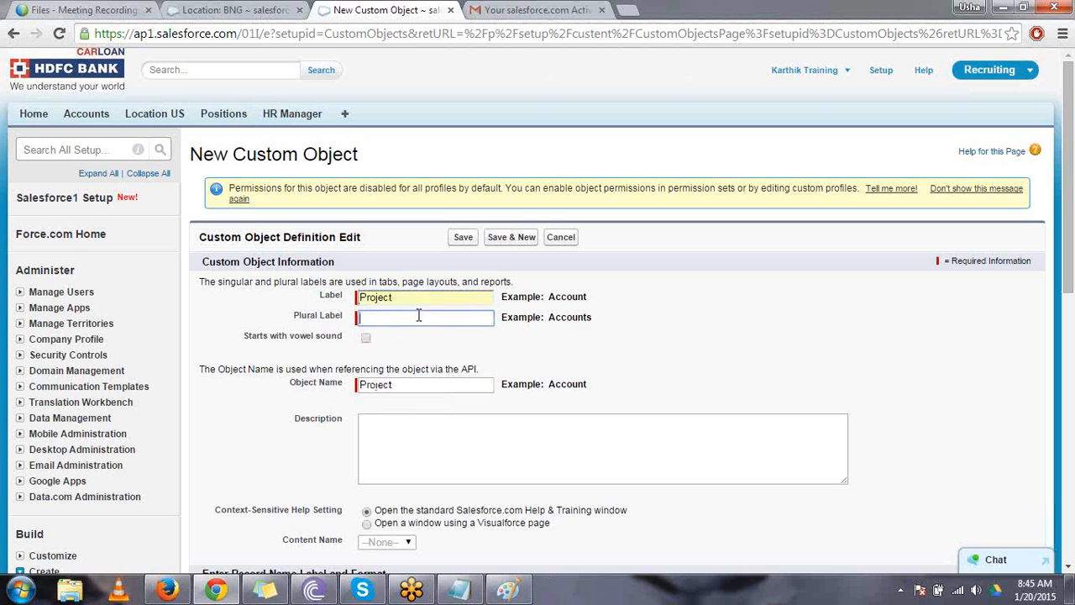
- Set the plural label of the Project object to Projects
double_click(379, 296)
click(469, 362)
click(434, 320)
text(Projects)
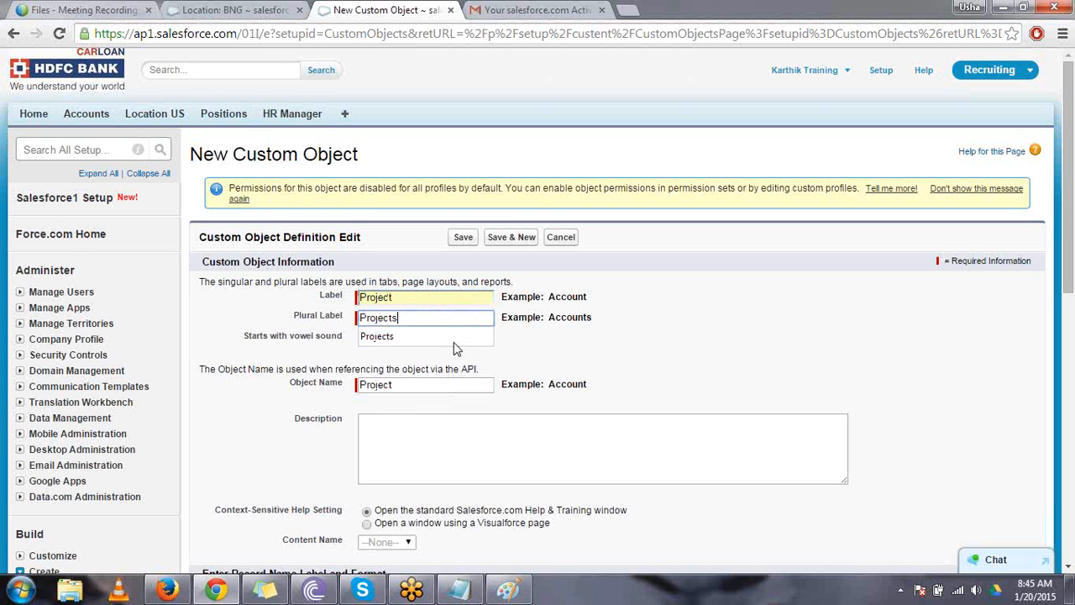
click(501, 375)
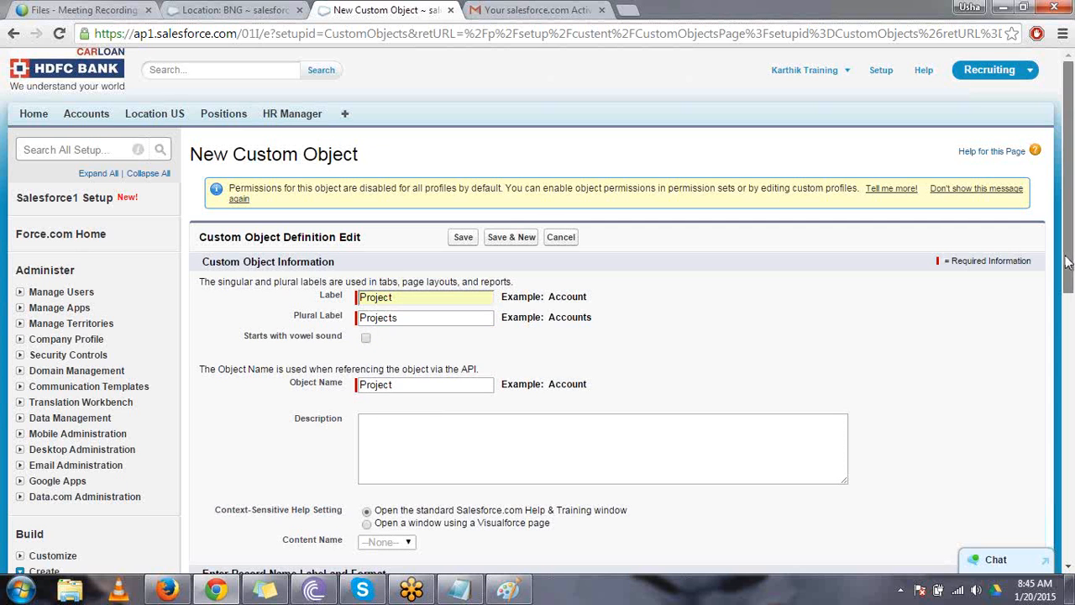
- Enable reports, activities, field history tracking, the Notes and Attachments list and the New Custom Tab Wizard for the Project object, and save it
scroll(1067, 262, down, 6)
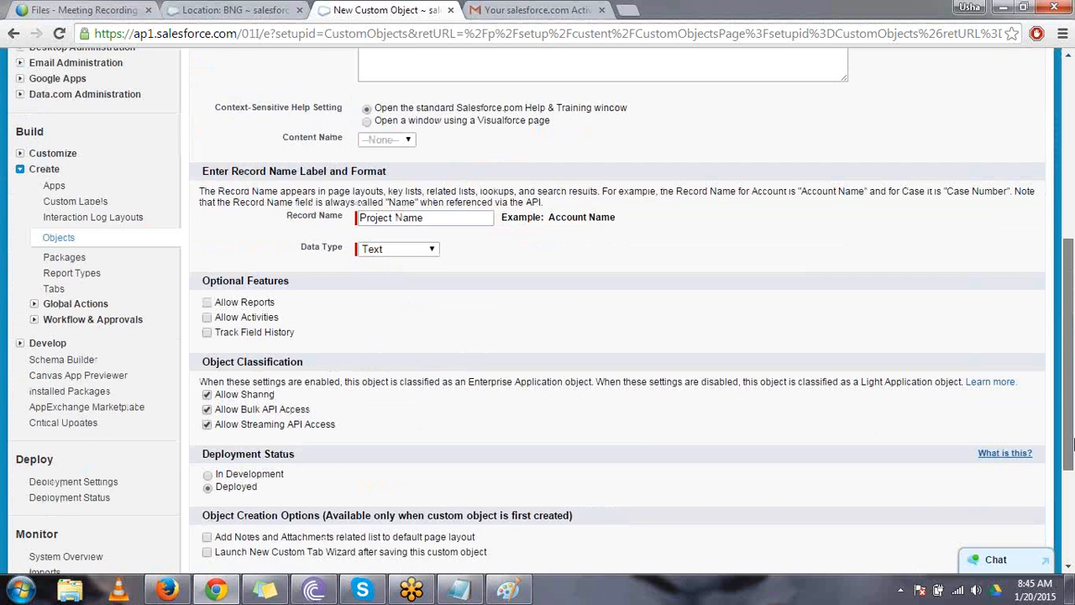
click(216, 227)
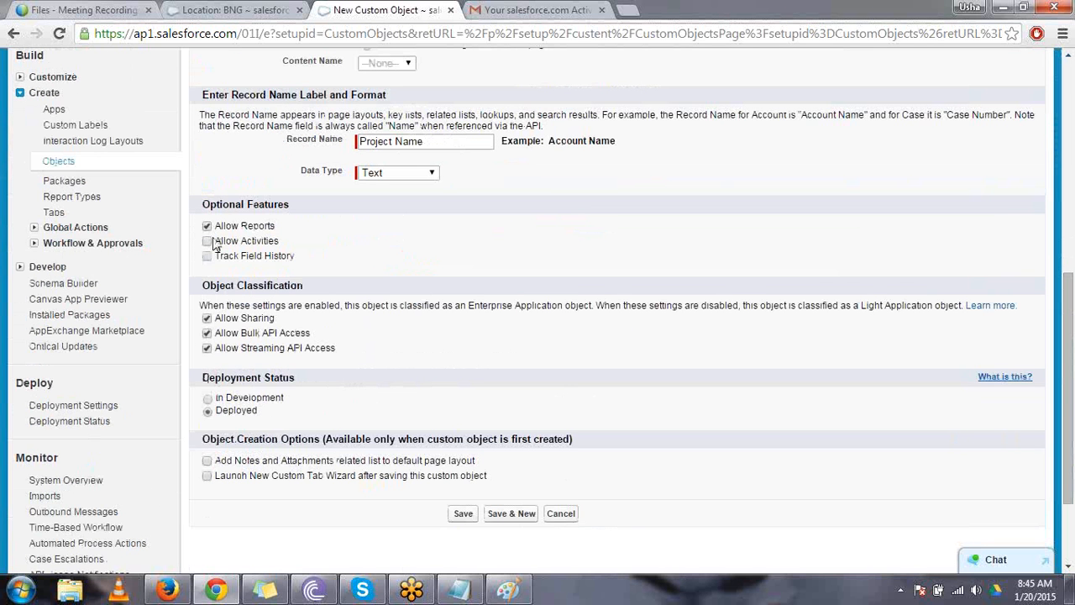
click(210, 257)
click(206, 242)
click(206, 475)
click(461, 515)
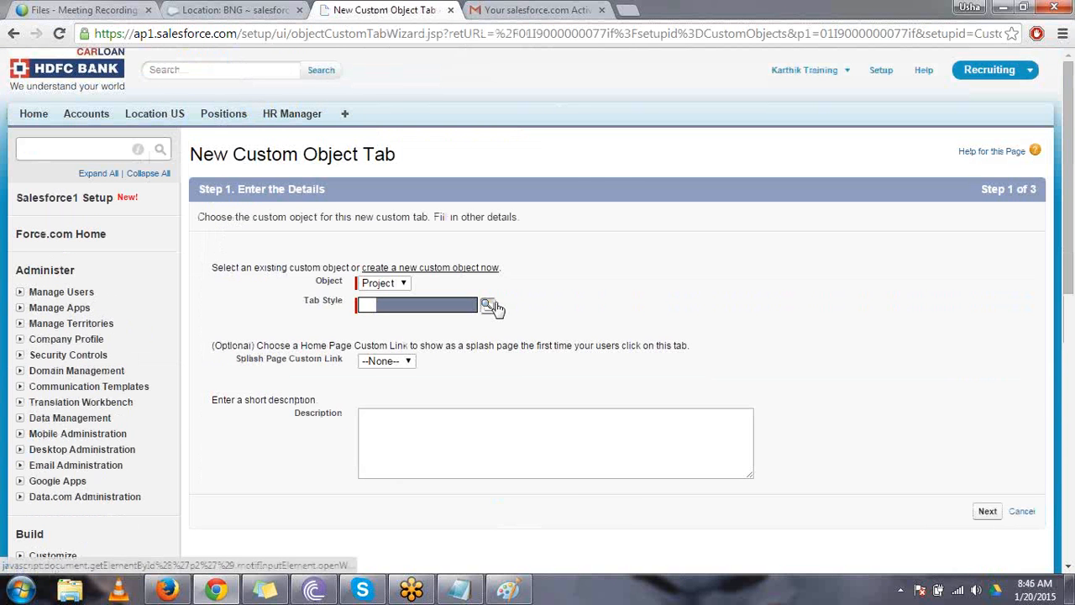
- Create the Project object's tab with the Bank style, keeping the default profile visibility and custom app selections, and save it
click(487, 303)
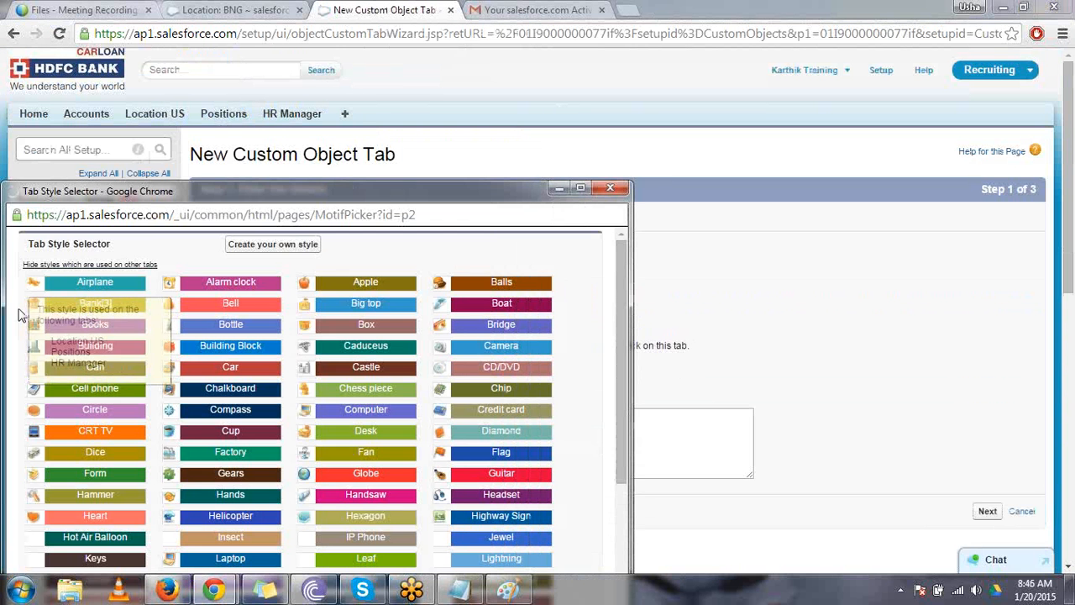
click(65, 315)
click(986, 514)
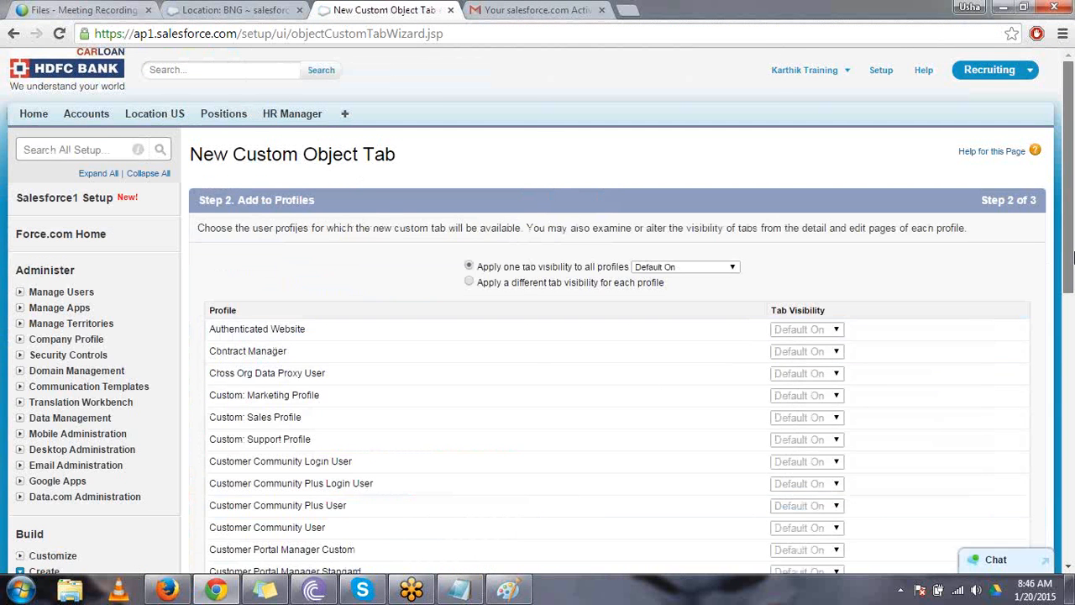
scroll(971, 462, down, 8)
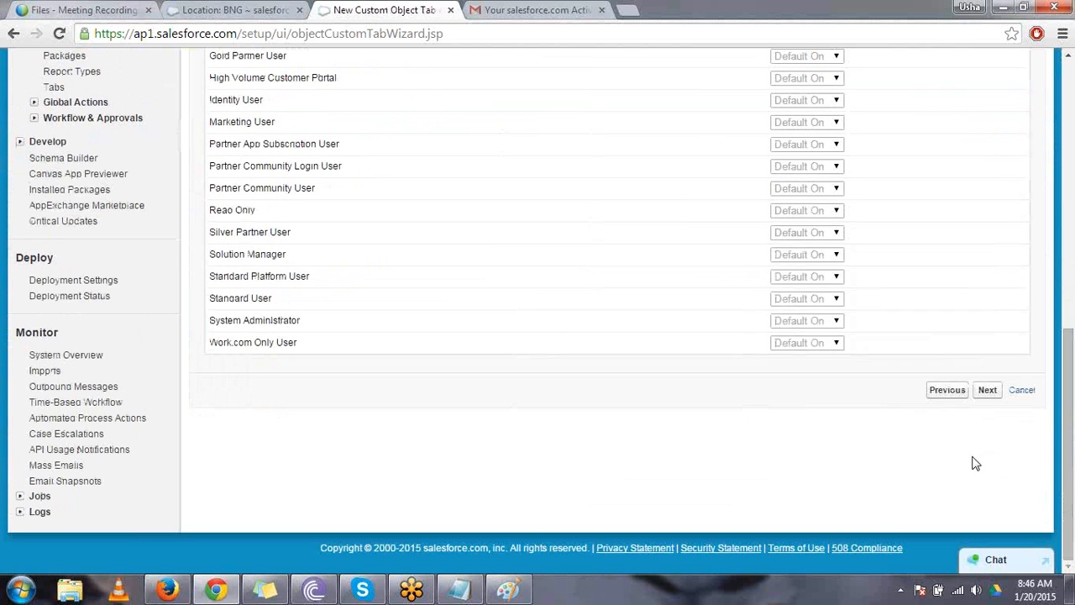
click(987, 390)
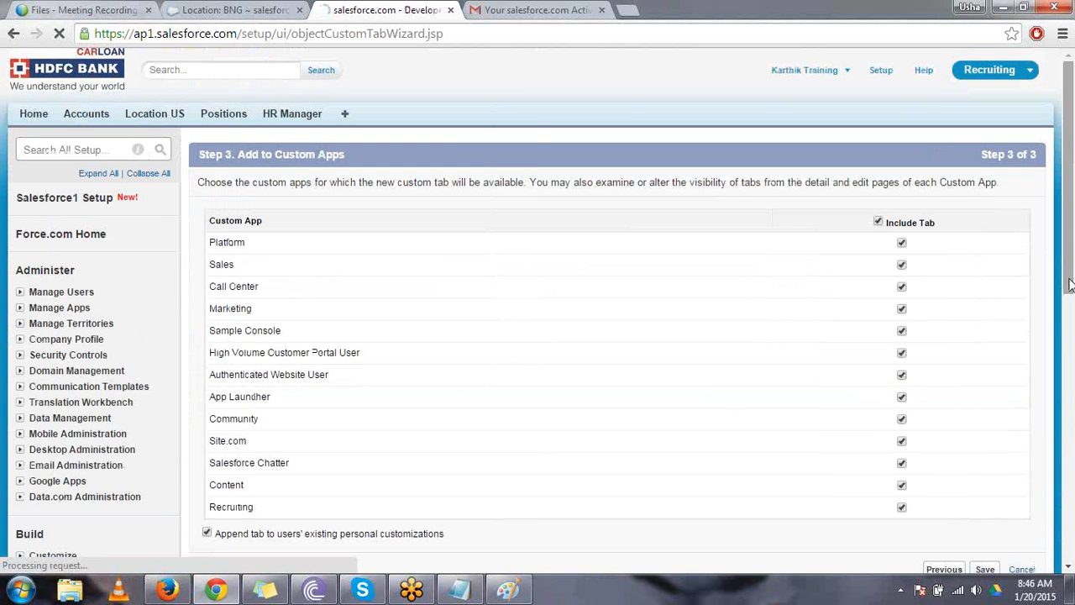
scroll(991, 356, down, 3)
click(986, 349)
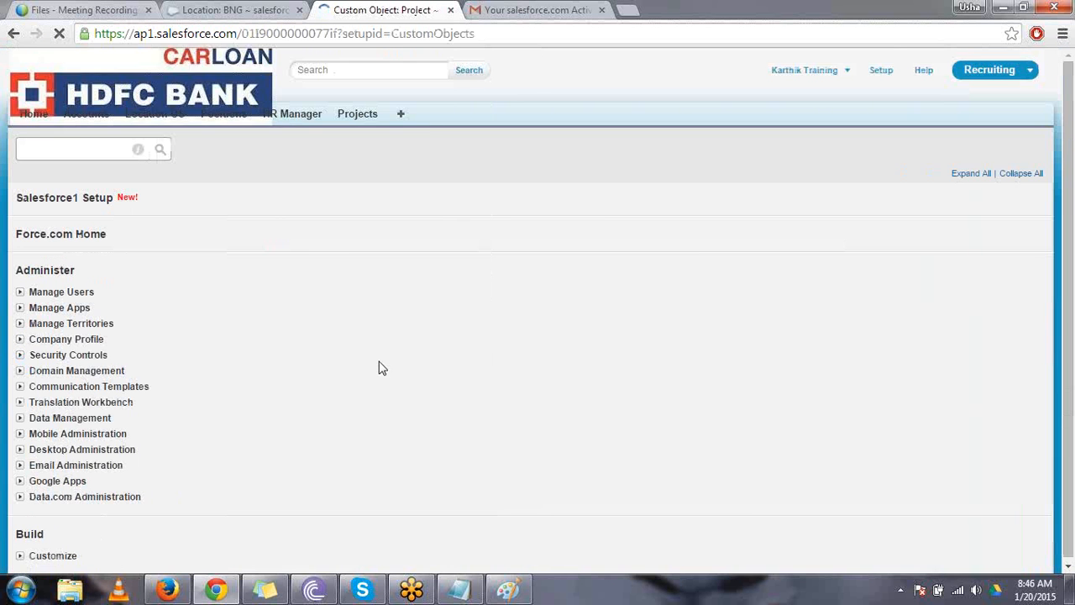
- Start another new custom object definition and set its singular label to Employee
scroll(126, 412, down, 3)
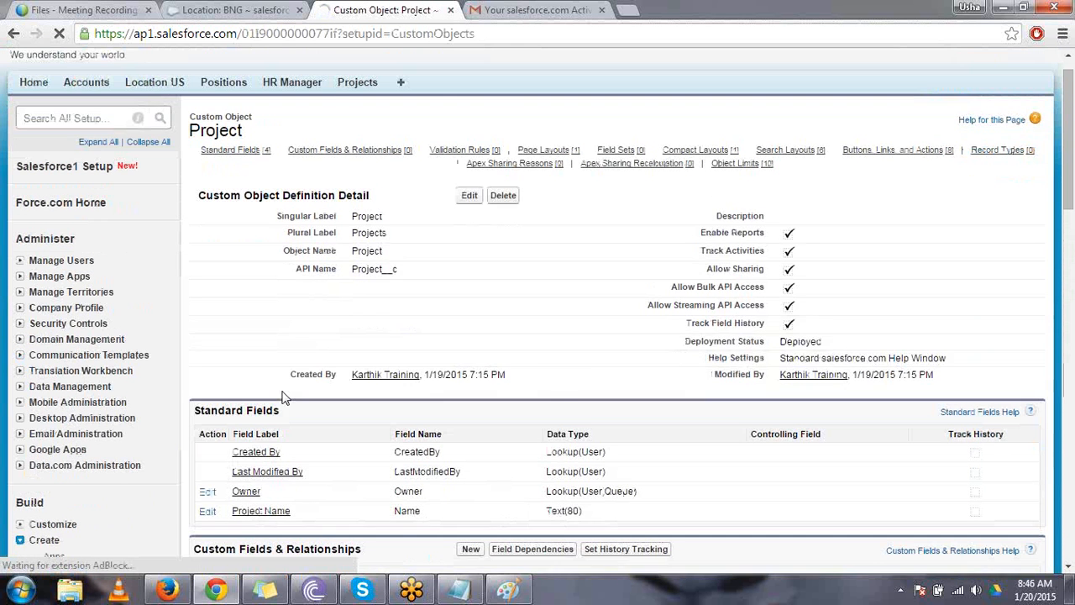
click(59, 419)
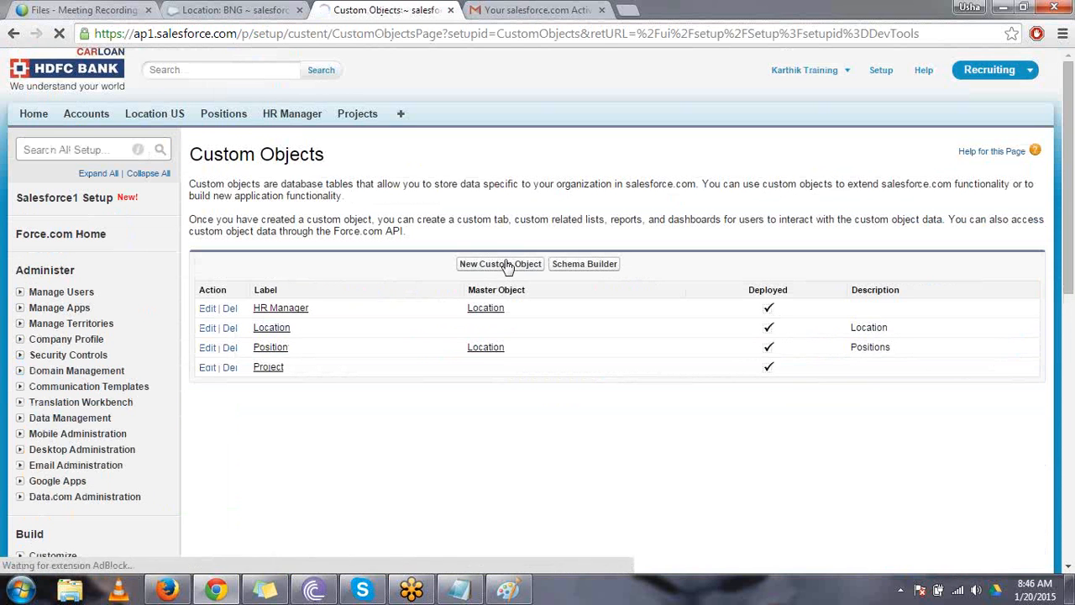
click(505, 267)
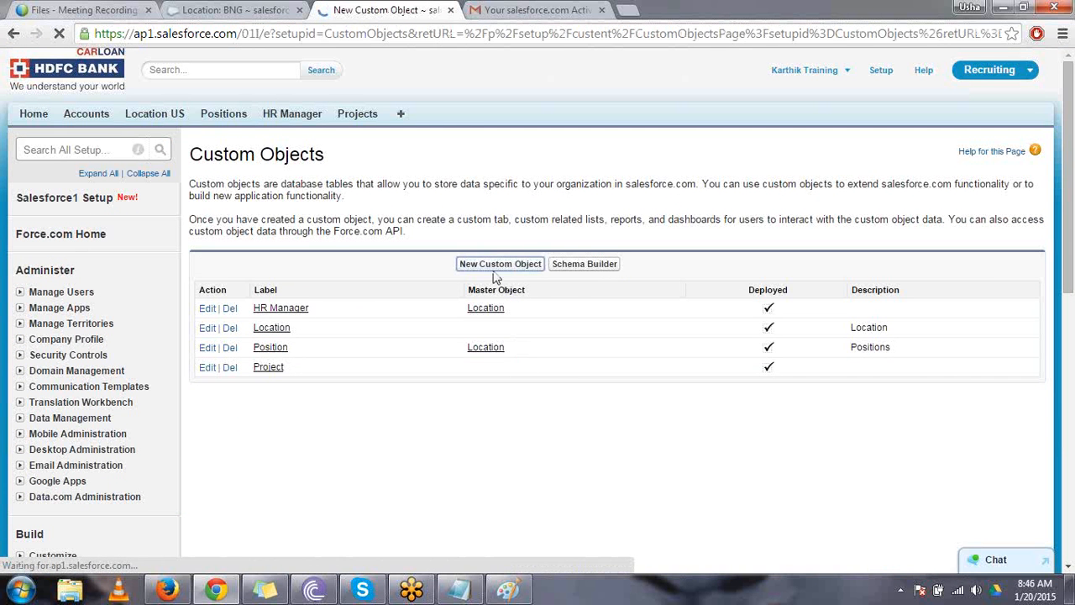
click(420, 297)
text(E)
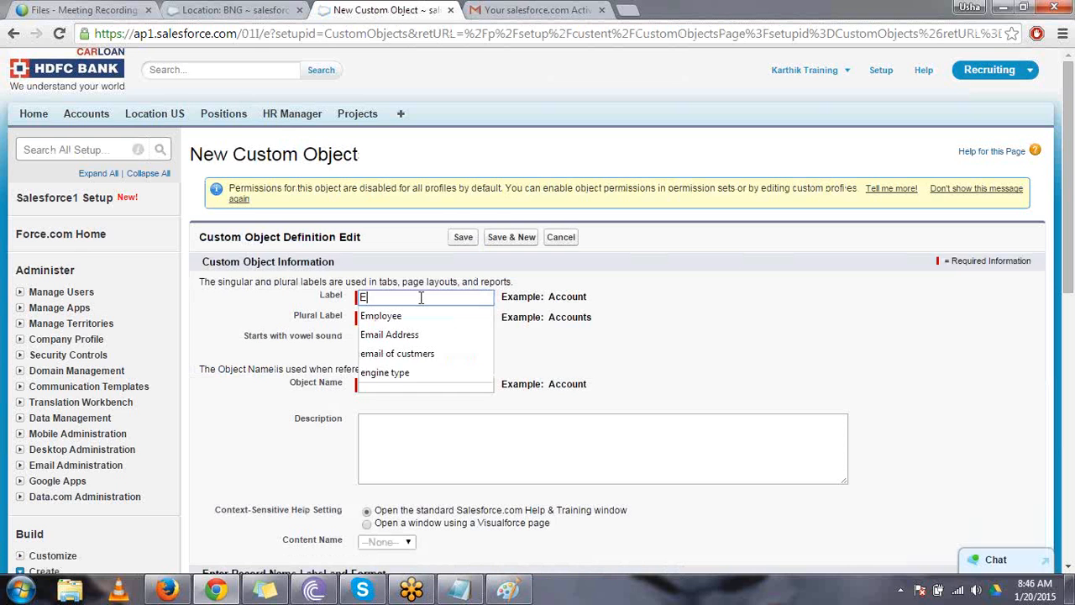
text(mployee)
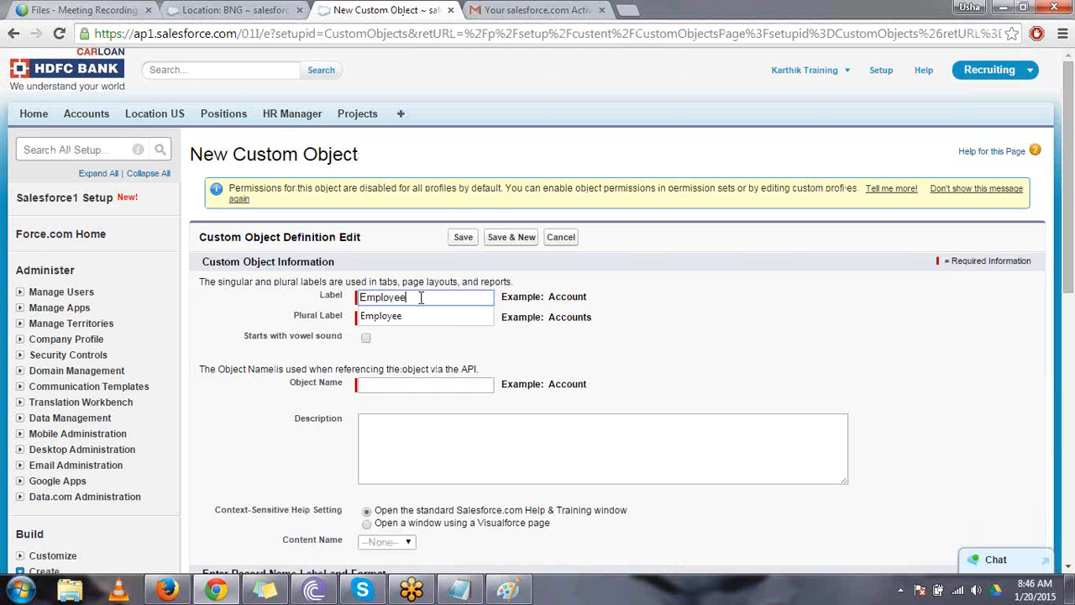
click(432, 315)
key(Tab)
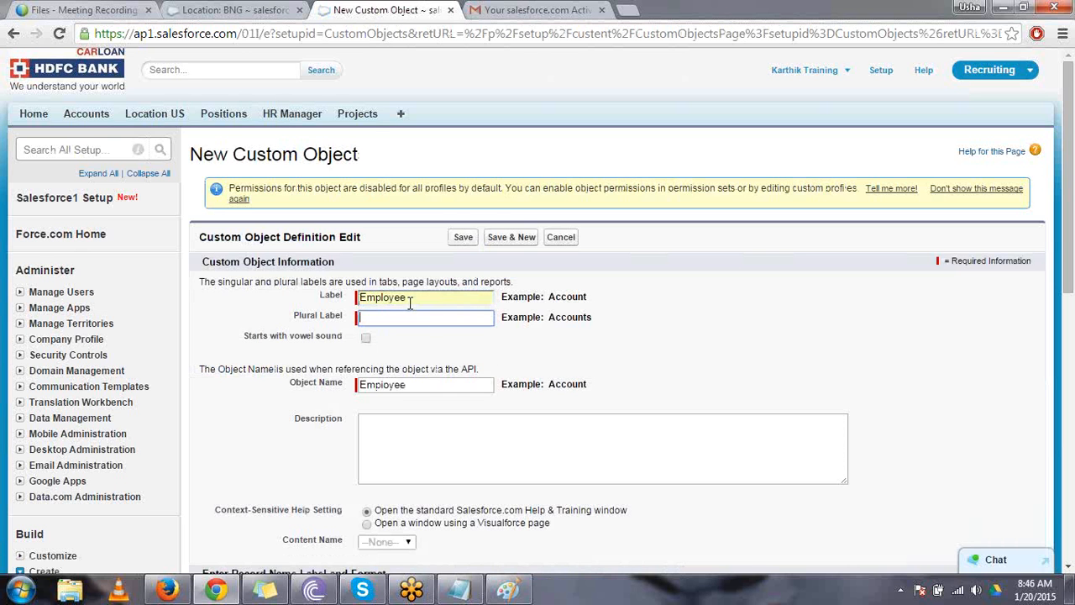
- Set the plural label of the Employee object to Employees
double_click(399, 298)
key(ctrl+c)
click(428, 318)
click(427, 315)
key(ctrl+v)
text(s)
key(BackSpace)
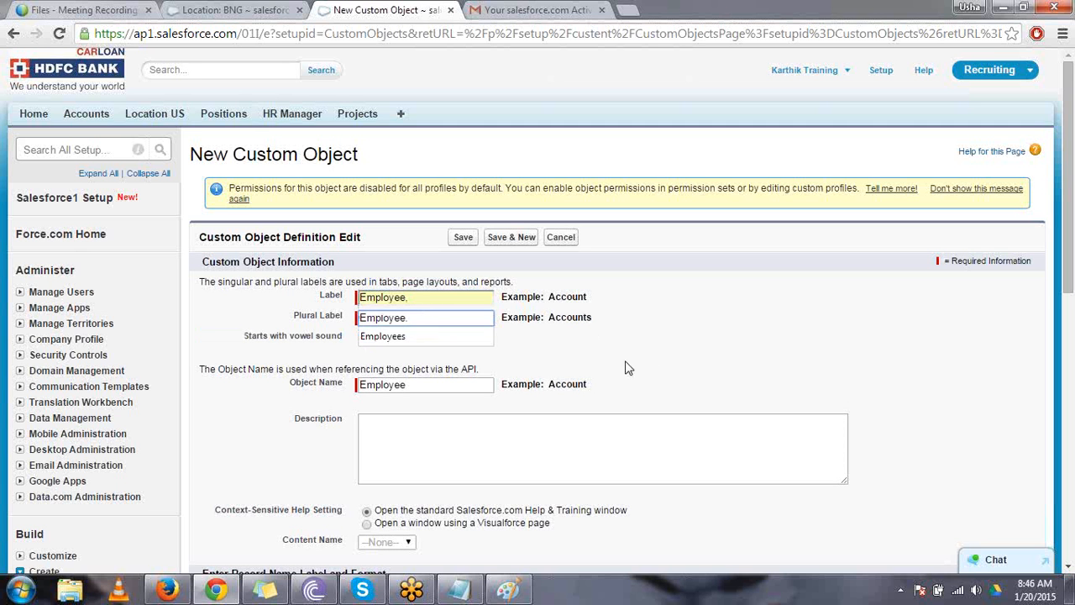
click(467, 339)
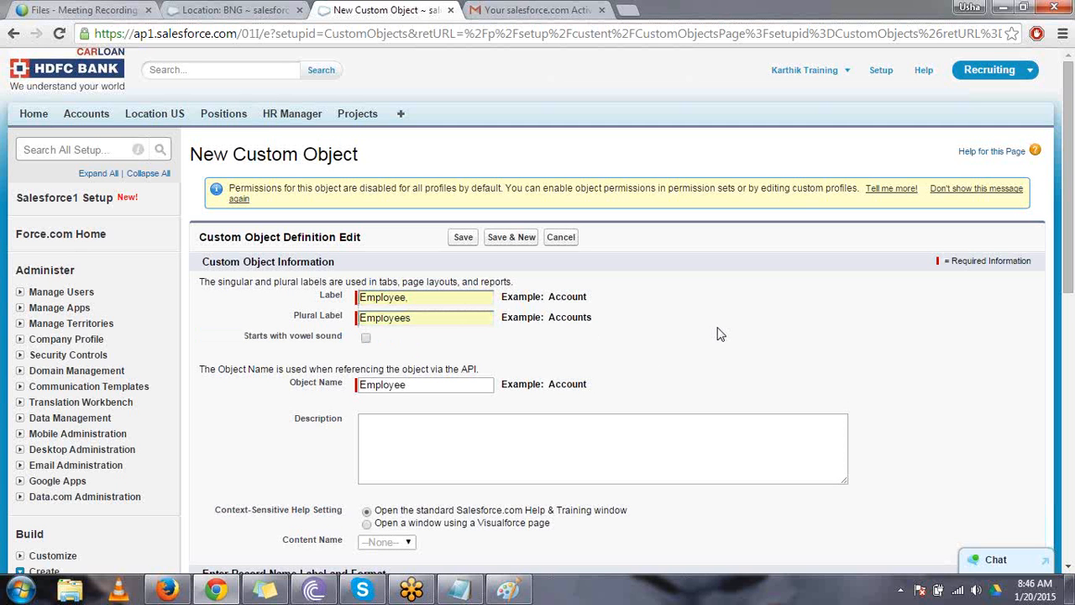
- Enable reports, activities, field history tracking, the Notes and Attachments list and the New Custom Tab Wizard for the Employee object, and save it
scroll(718, 333, down, 6)
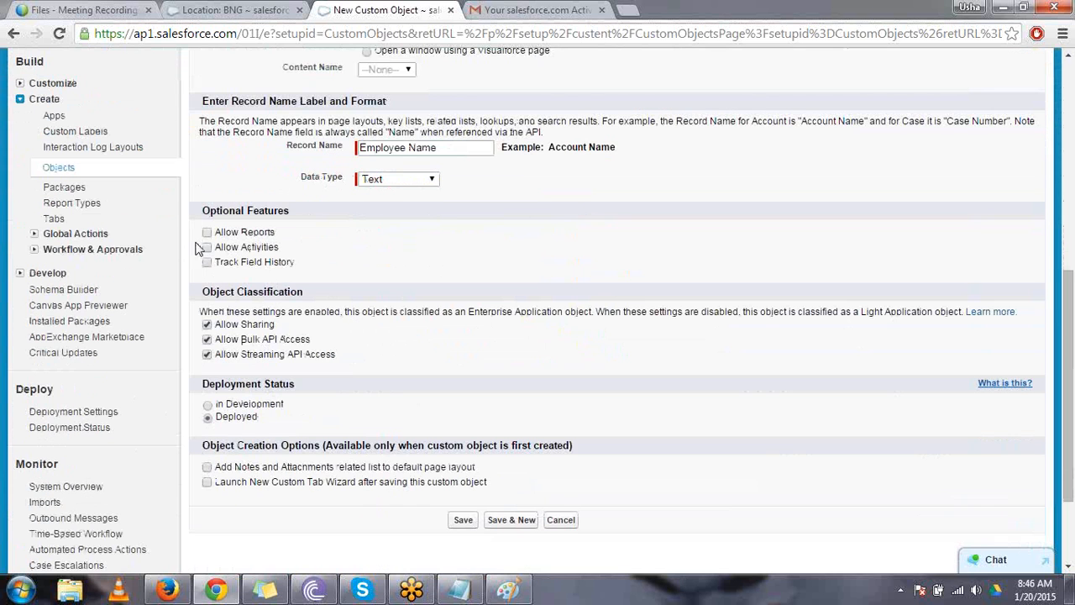
click(206, 234)
click(206, 247)
click(207, 262)
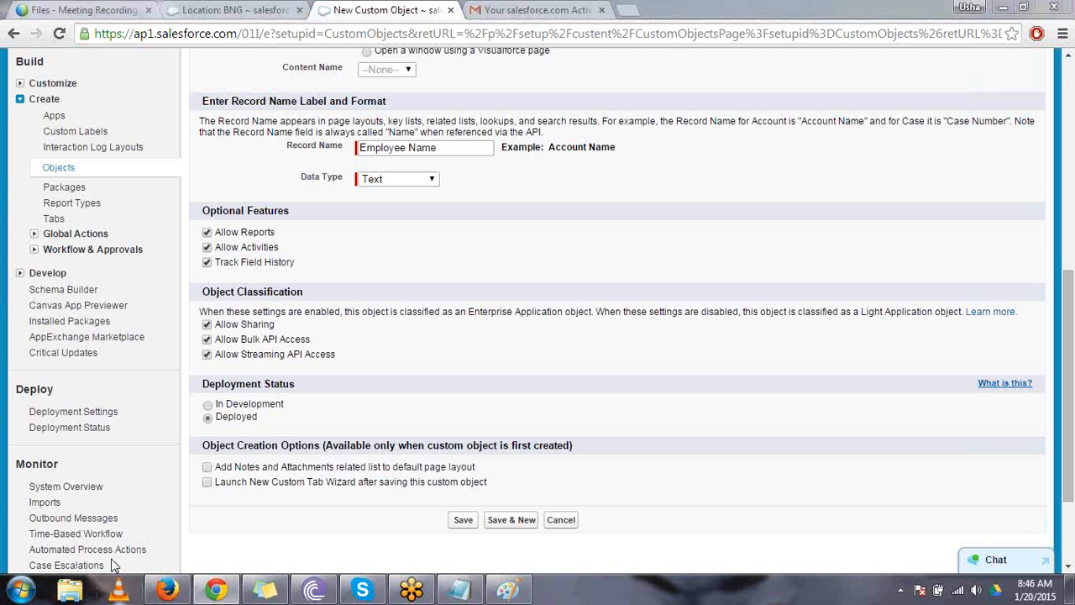
click(207, 467)
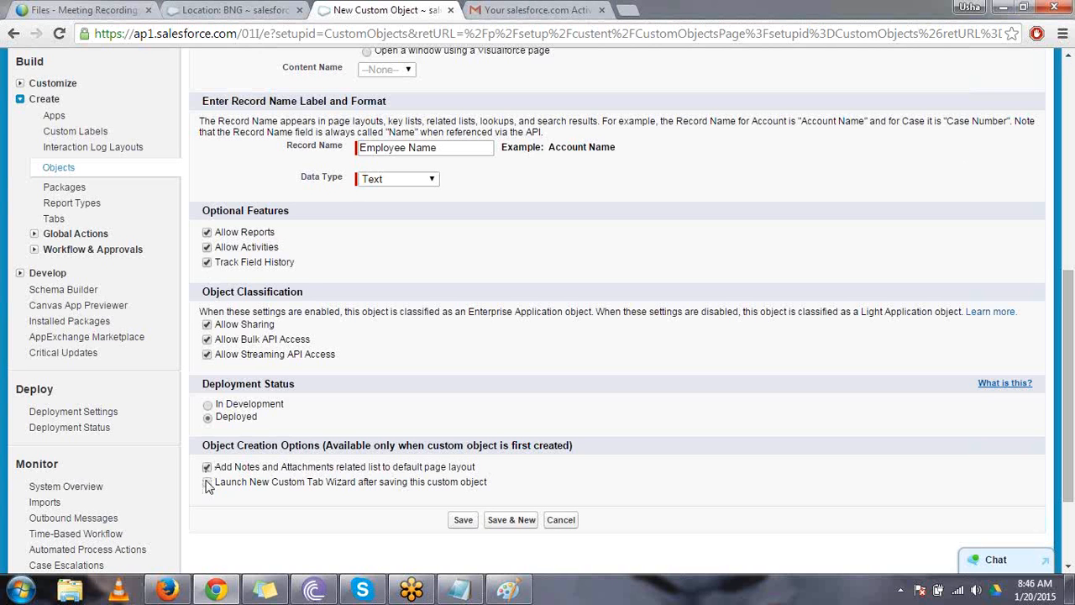
click(206, 482)
click(463, 519)
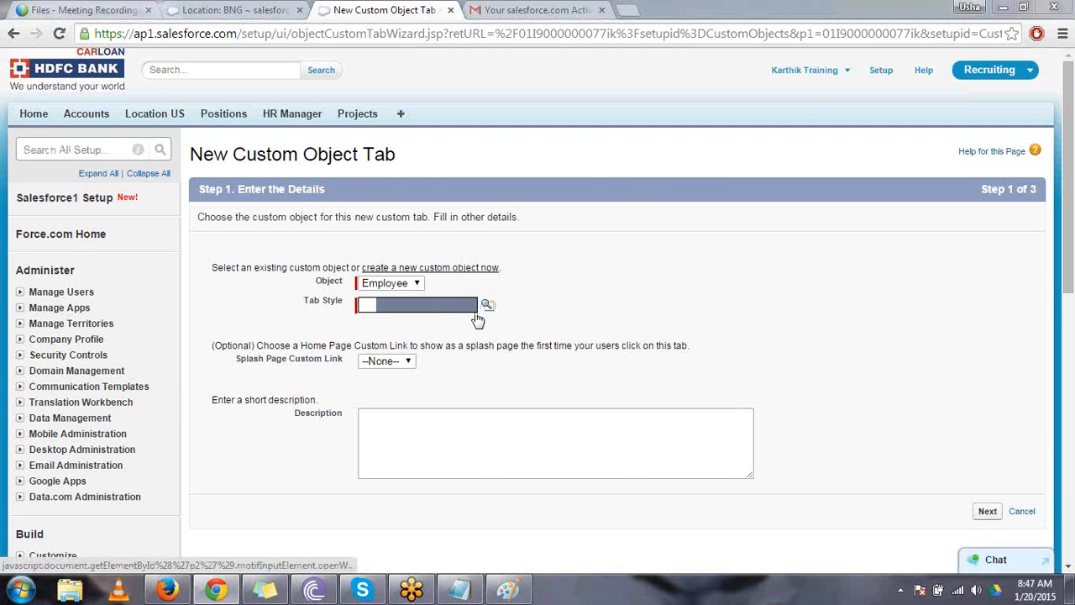
- Create the Employee object's tab with the Bank style, keeping the default profile visibility and custom app selections, and save it
click(486, 305)
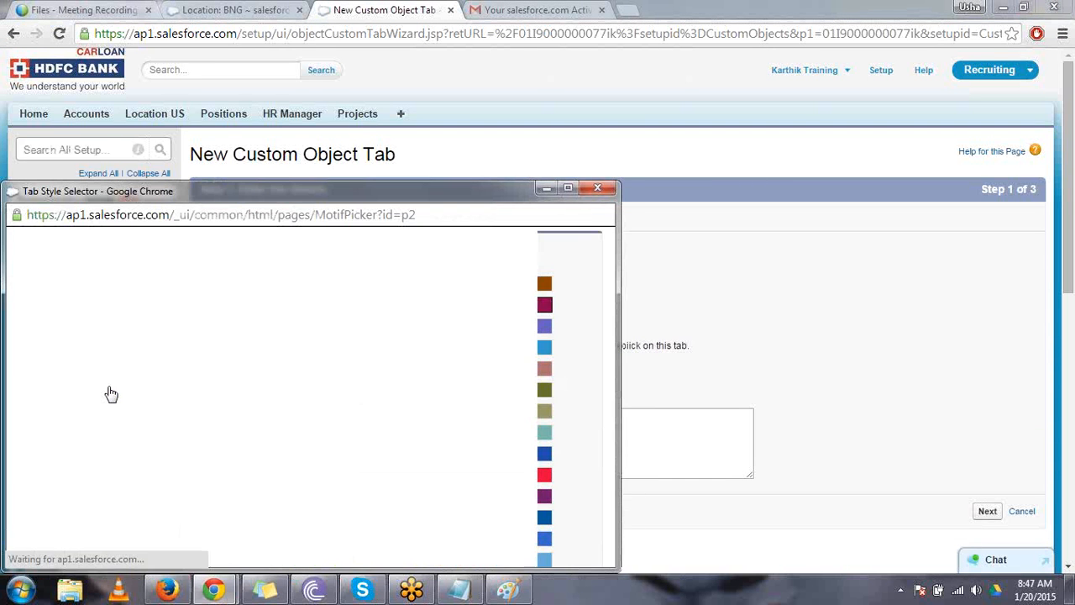
click(35, 308)
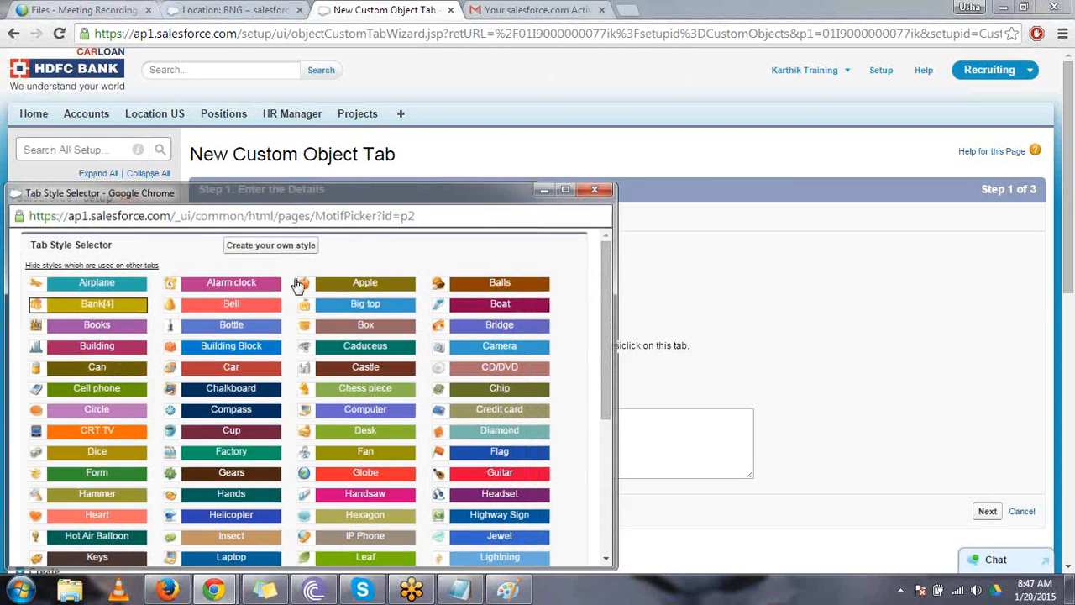
scroll(777, 330, down, 2)
click(987, 417)
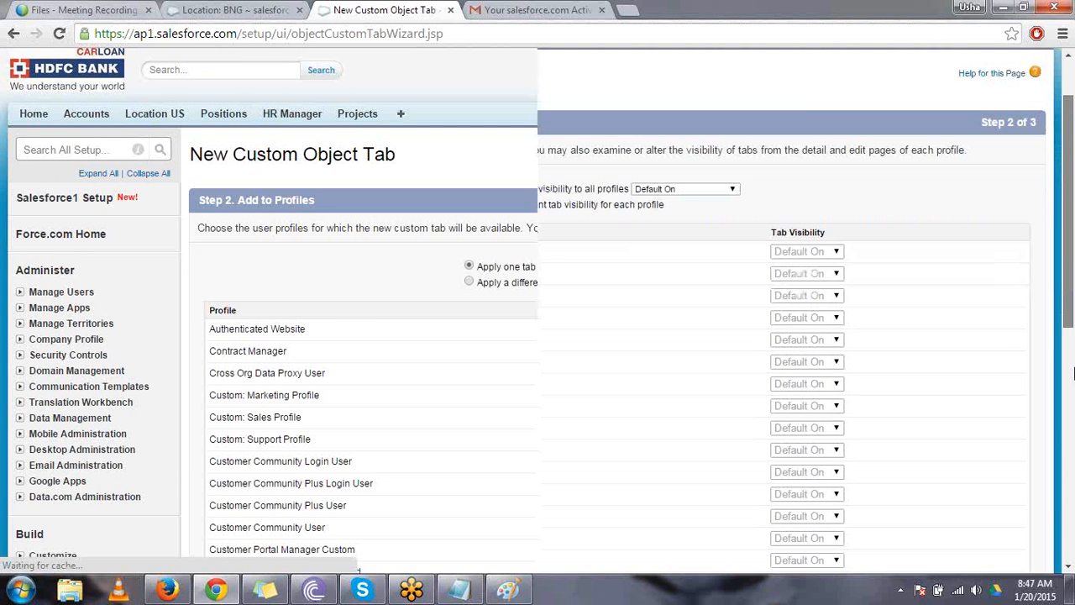
scroll(987, 503, down, 7)
click(986, 439)
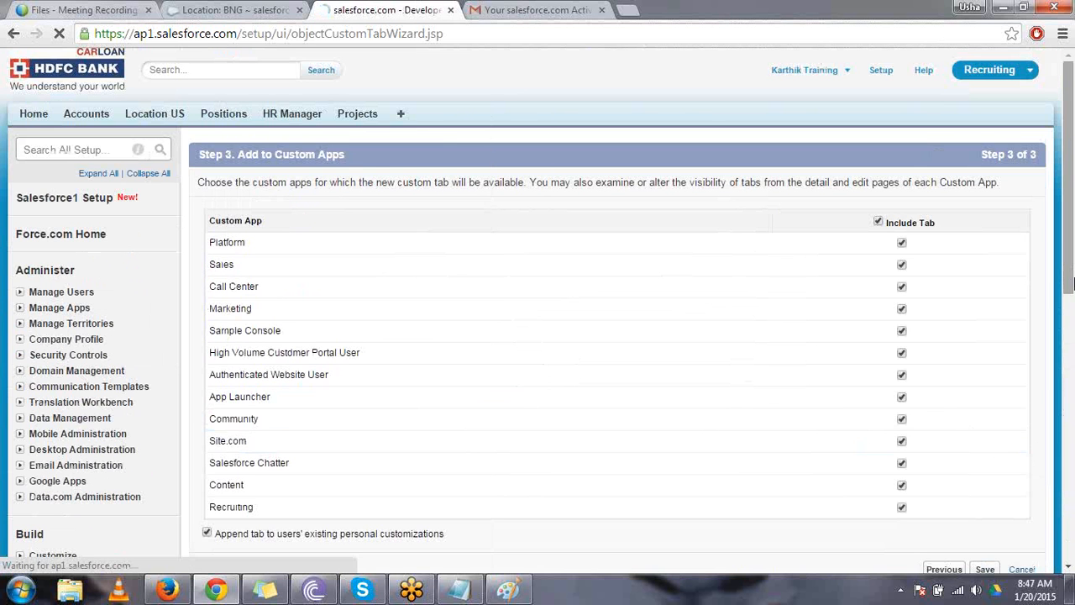
scroll(1070, 286, down, 3)
click(984, 346)
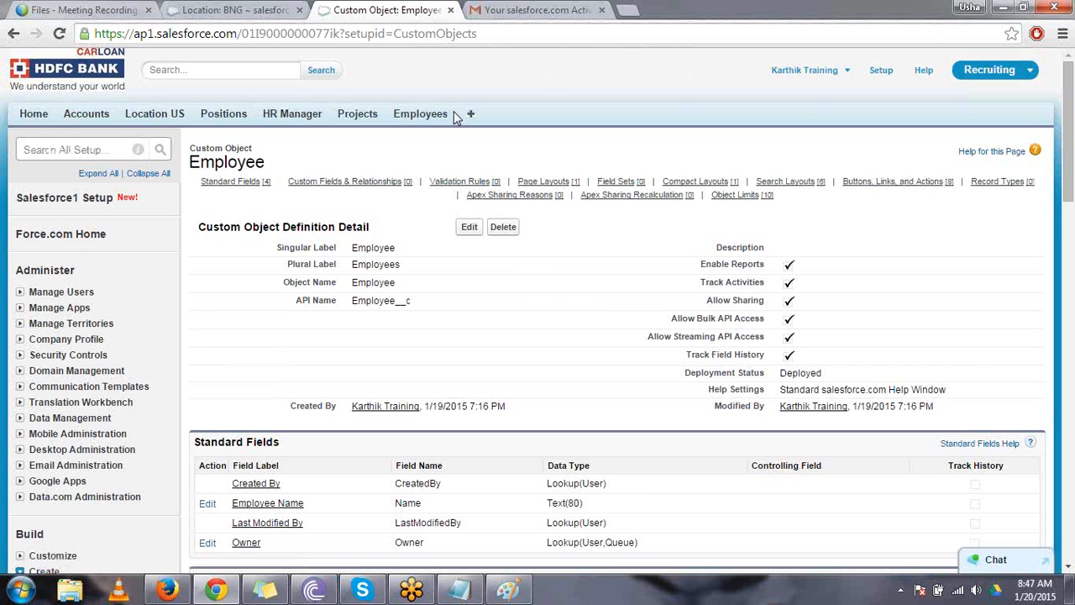
double_click(420, 115)
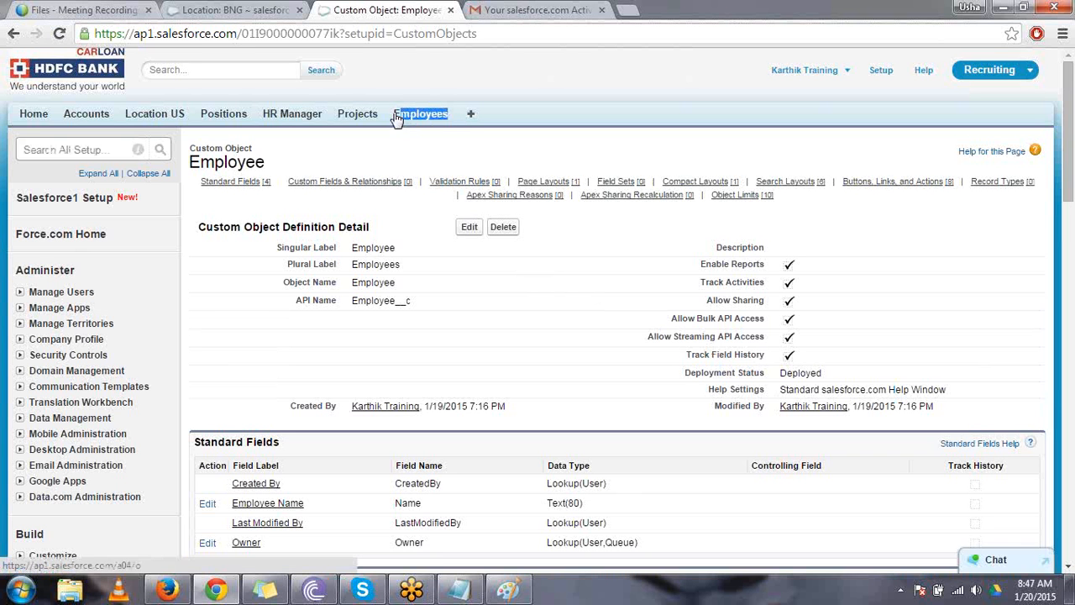
drag(344, 113, 345, 114)
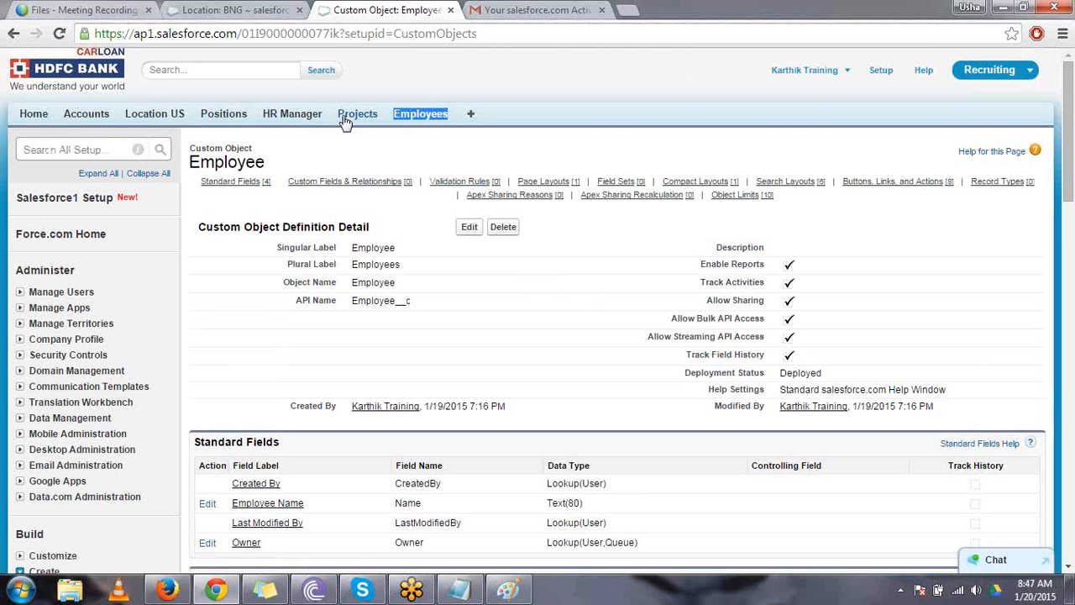
- Start another new custom object definition and set its singular label to Junction object
click(395, 69)
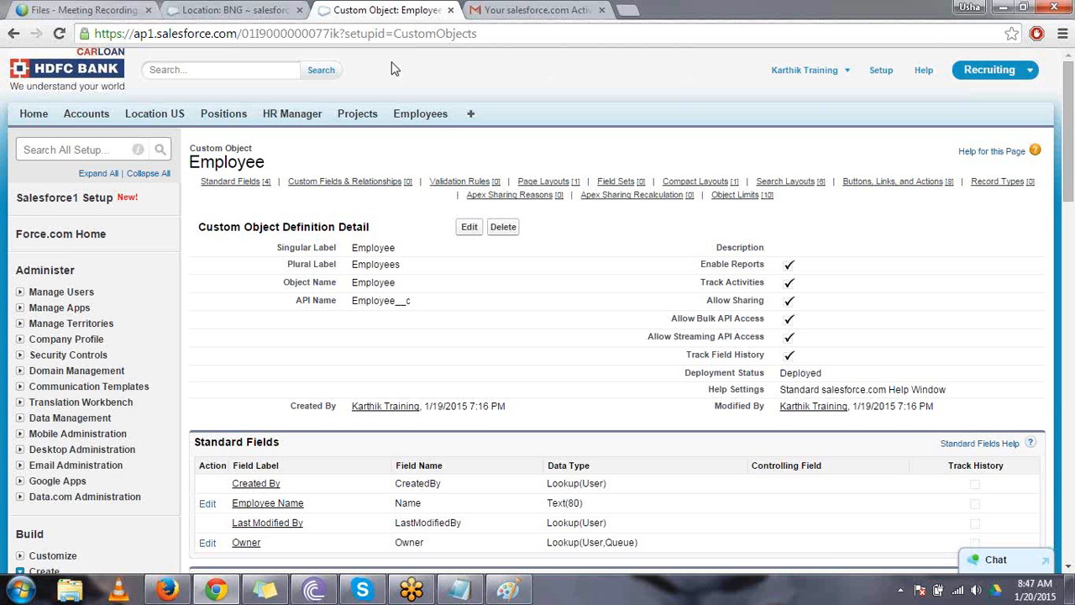
scroll(394, 69, down, 2)
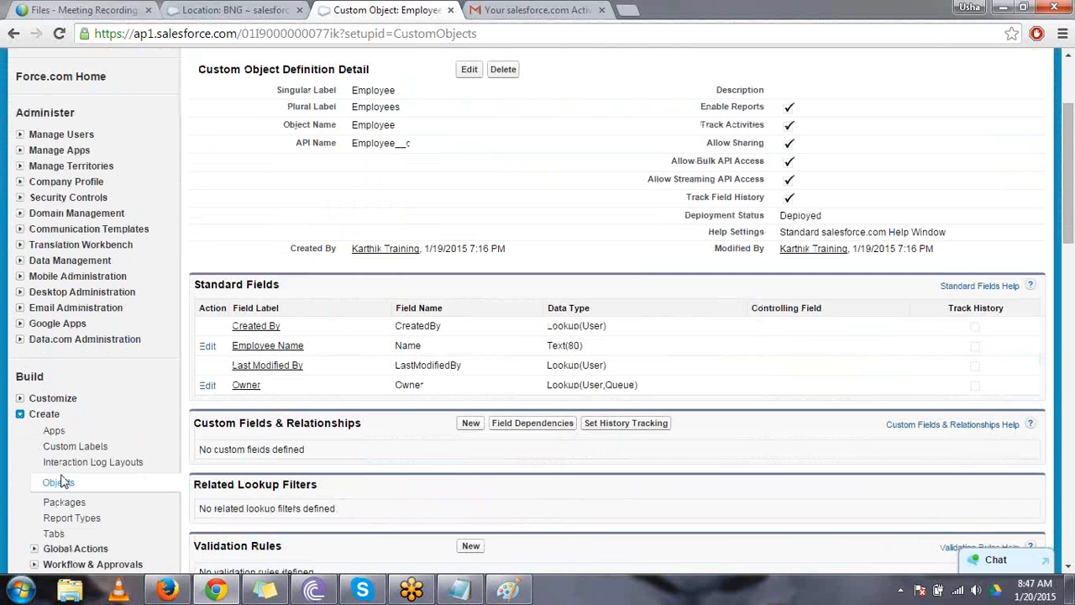
click(63, 485)
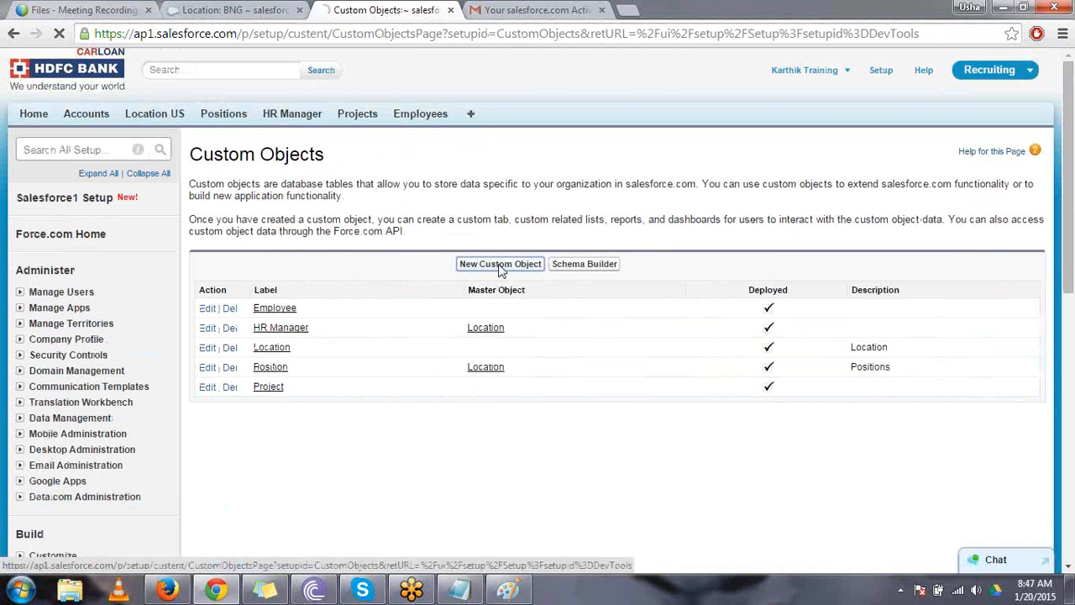
click(501, 267)
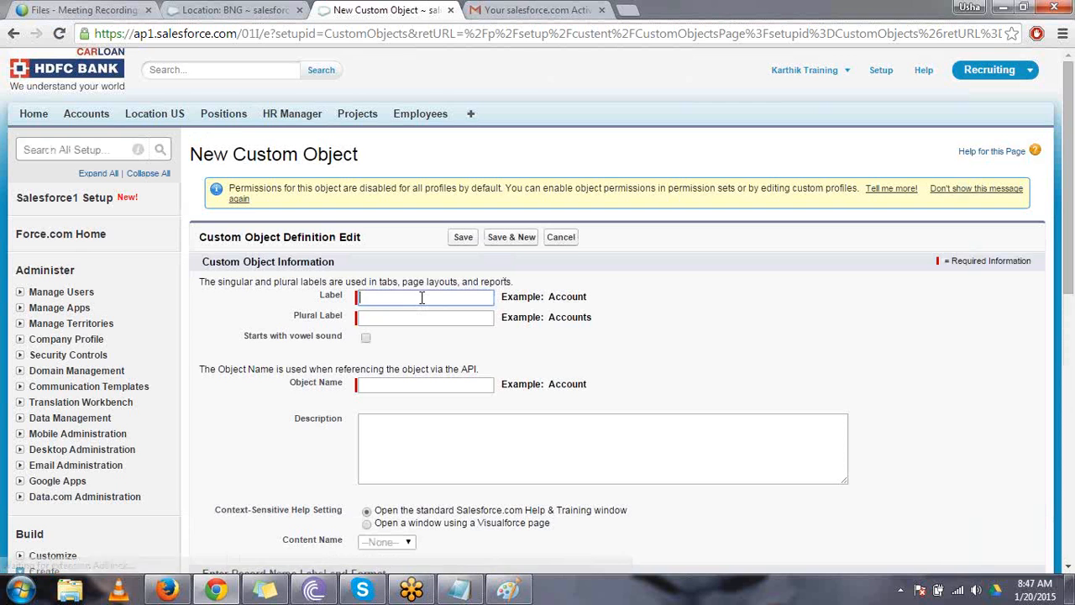
text(J)
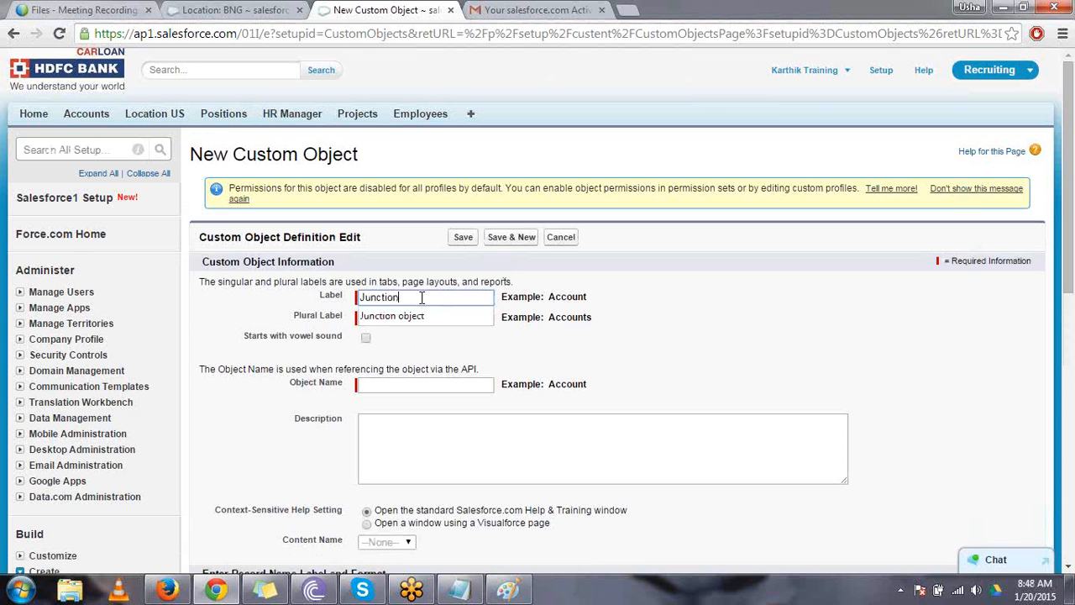
text(unction)
click(425, 316)
click(426, 314)
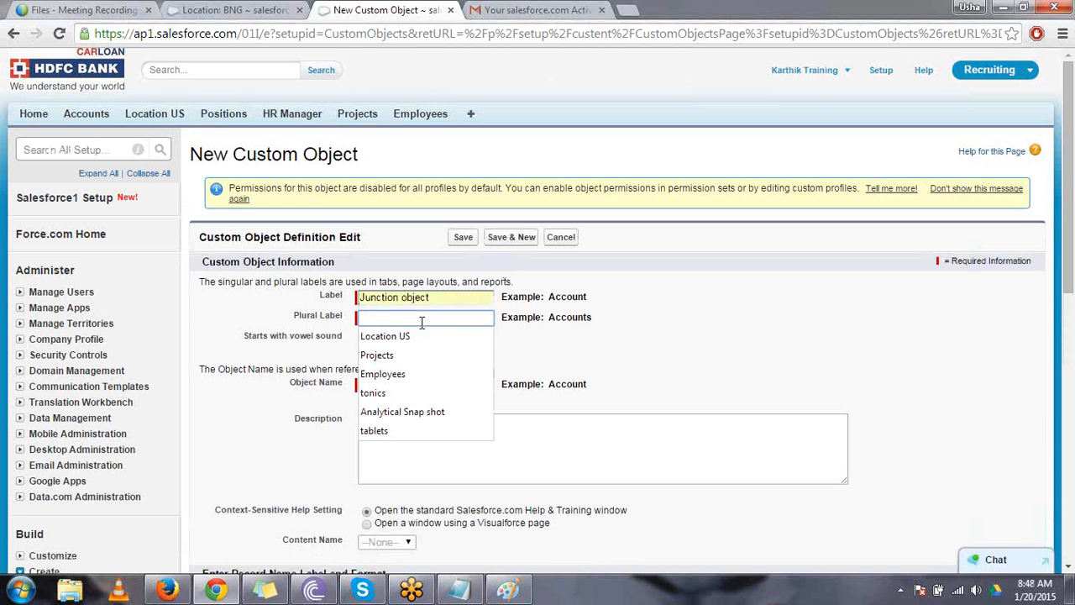
- Copy the singular label into the plural label so that it reads Junction object
click(431, 297)
drag(430, 297, 328, 302)
key(ctrl+c)
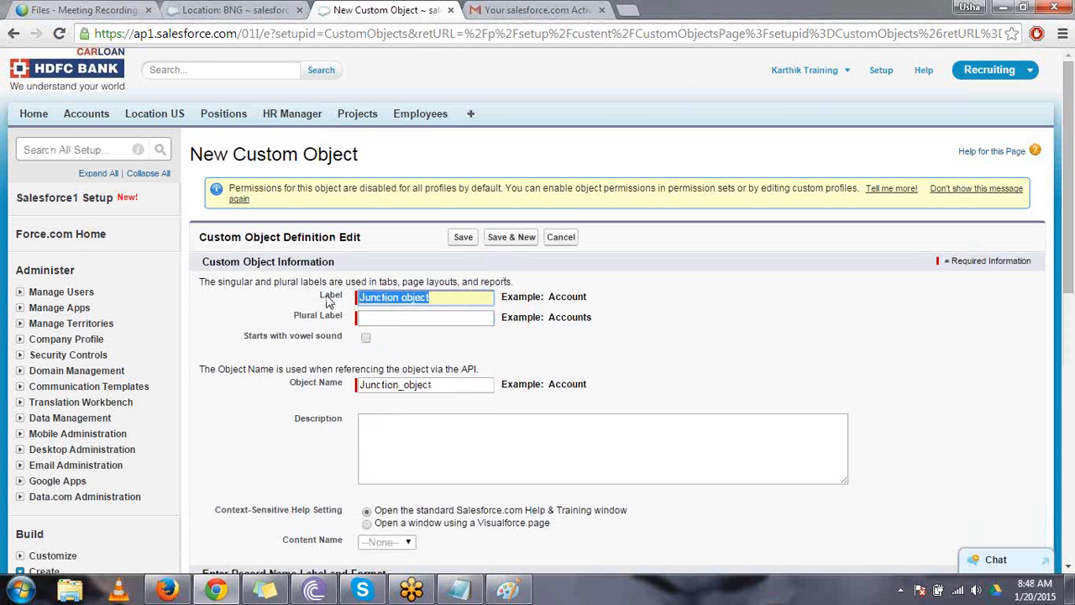
click(392, 319)
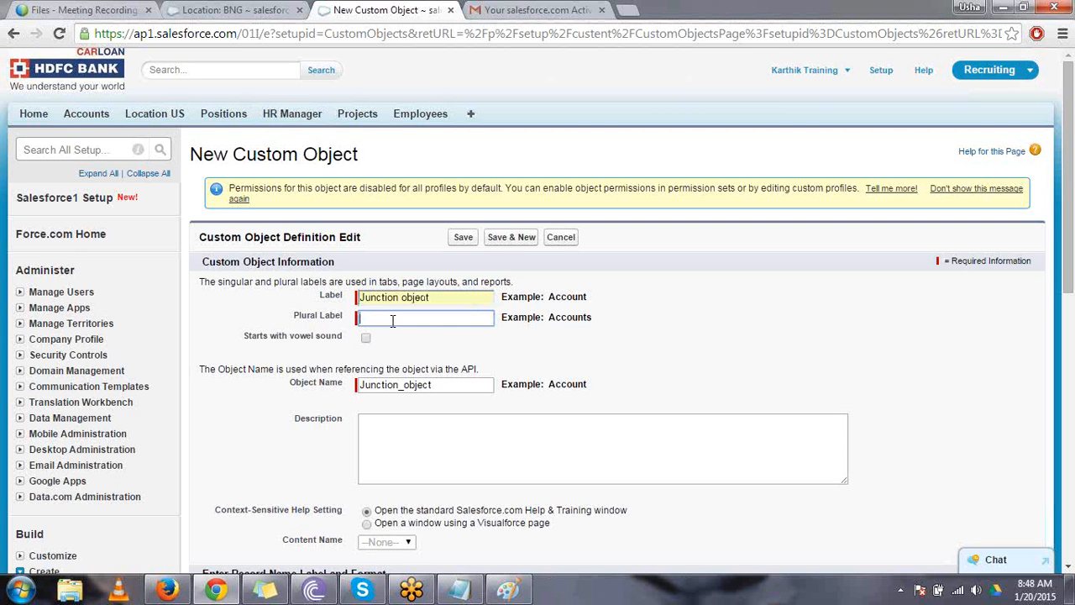
key(ctrl+v)
key(Down)
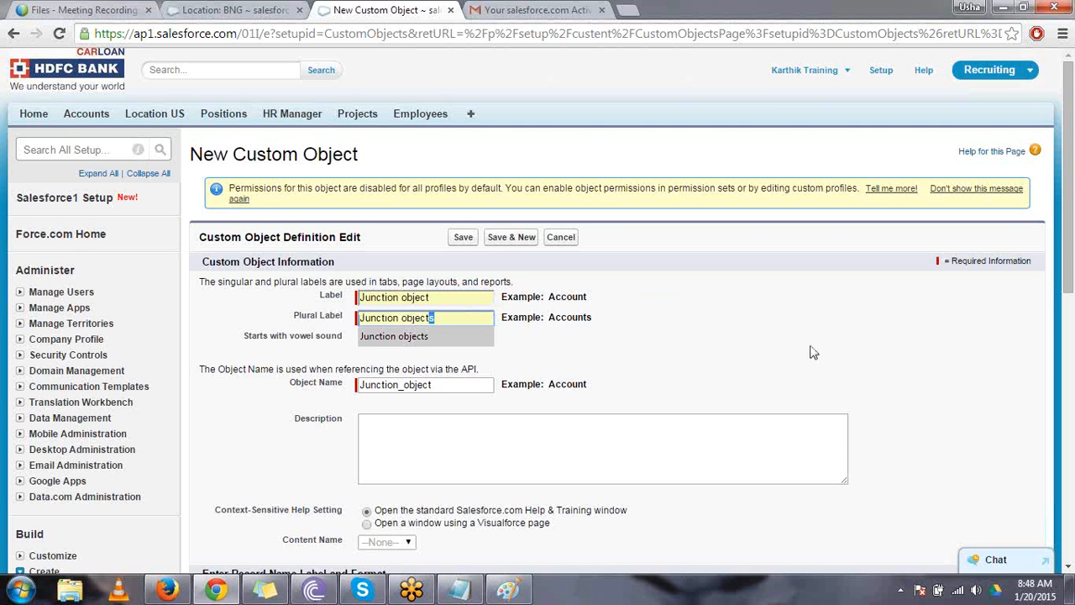
click(812, 353)
- Enable reports, activities, field history tracking, the Notes and Attachments list and the New Custom Tab Wizard for the Junction object, and save it
drag(1072, 283, 1073, 327)
scroll(231, 284, down, 5)
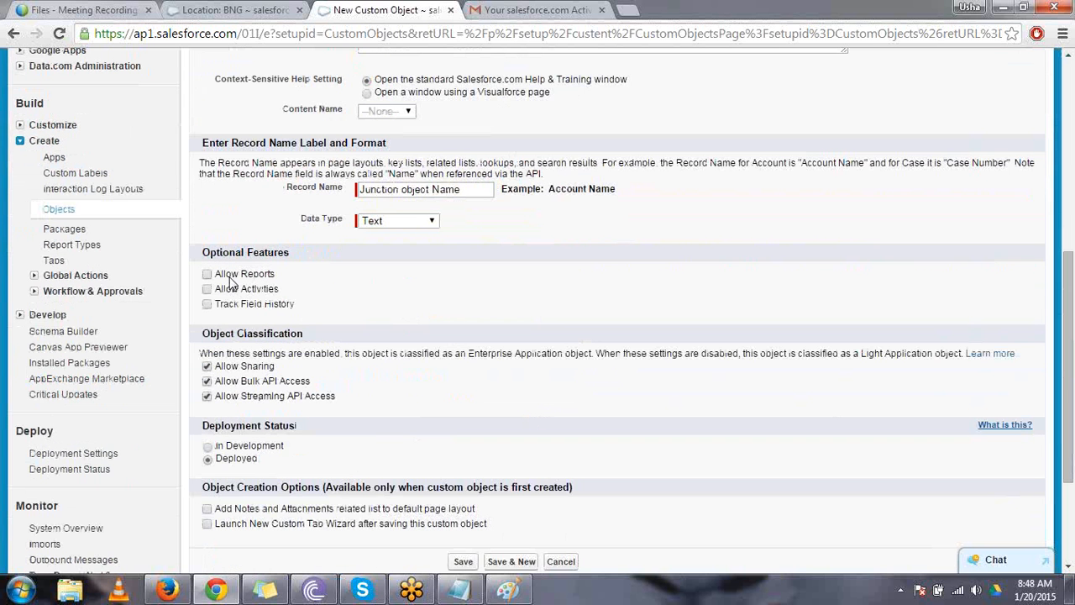
click(231, 276)
click(242, 304)
click(209, 512)
click(209, 525)
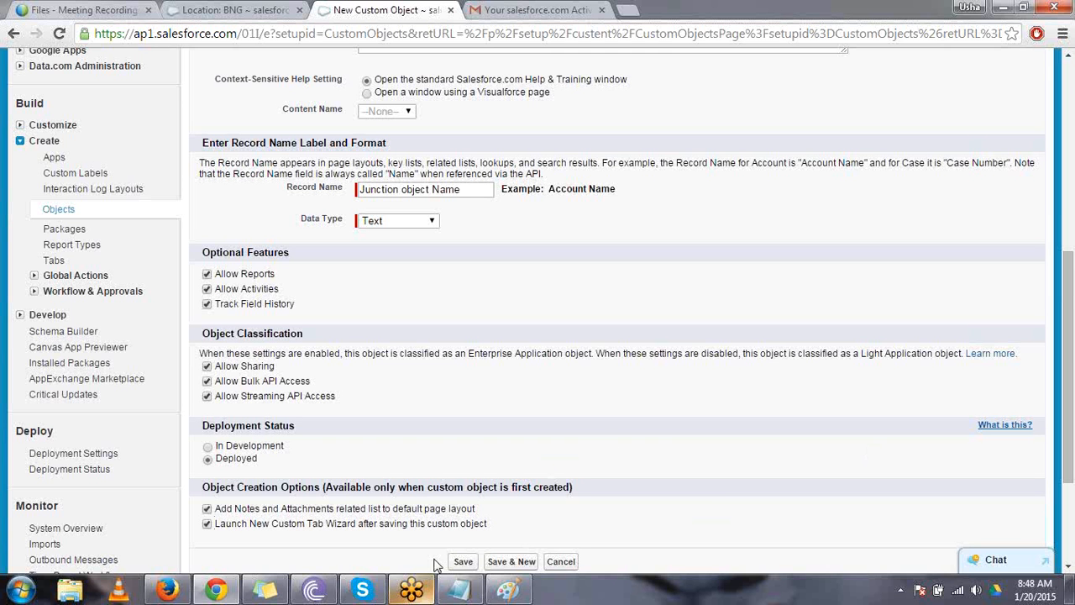
click(462, 561)
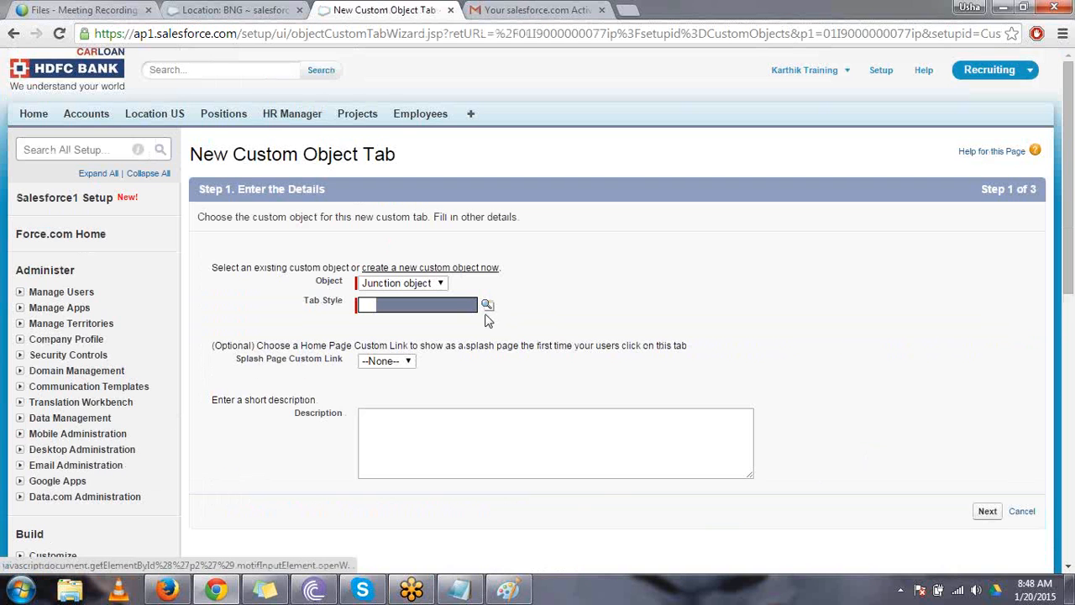
- Create the Junction object's tab with the Bank style, keeping the default profile visibility and custom app selections, and save it
click(488, 307)
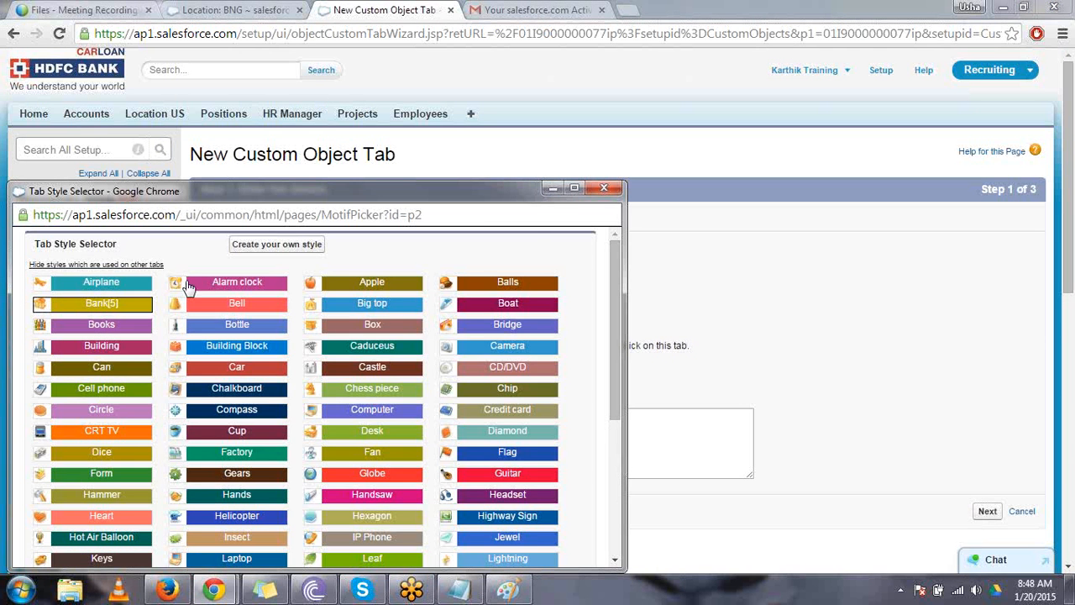
click(93, 303)
click(989, 513)
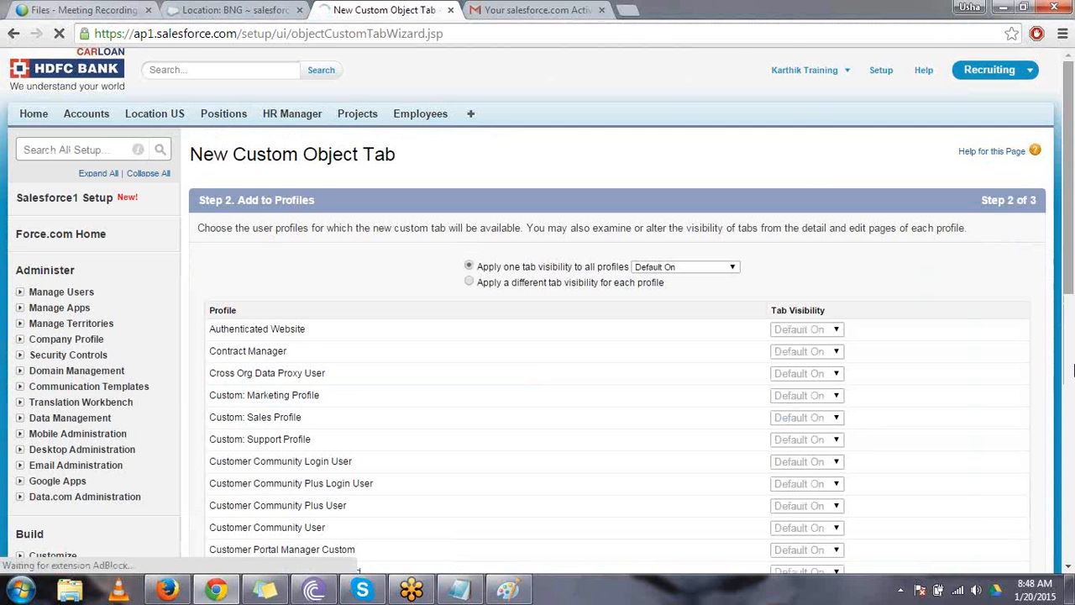
scroll(1073, 369, down, 6)
click(986, 494)
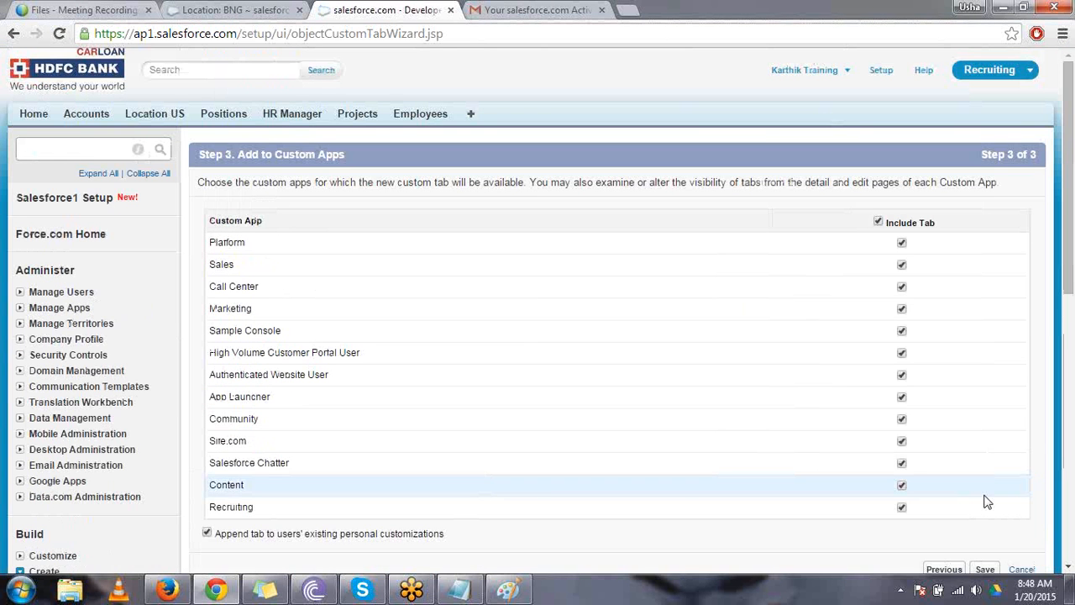
click(986, 569)
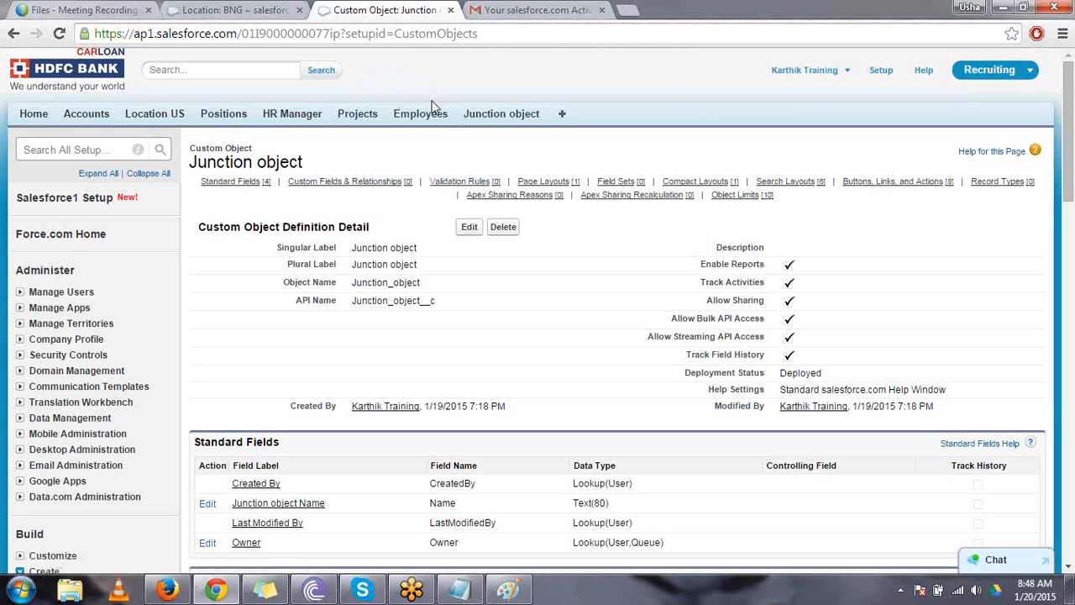
- Start a new custom field on the Junction object with the Master-Detail Relationship data type
drag(464, 113, 541, 122)
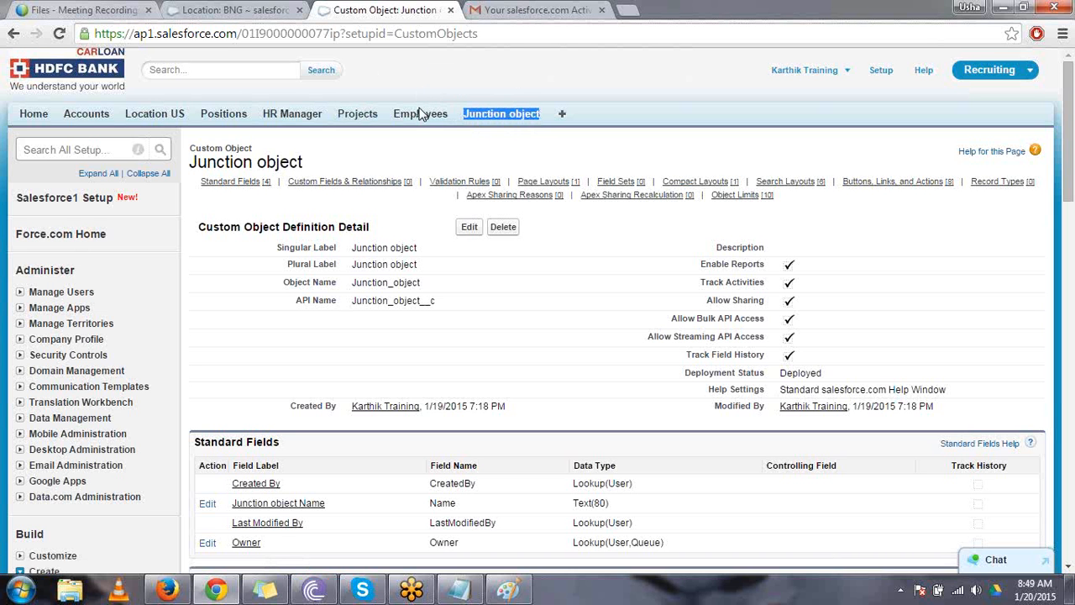
click(501, 138)
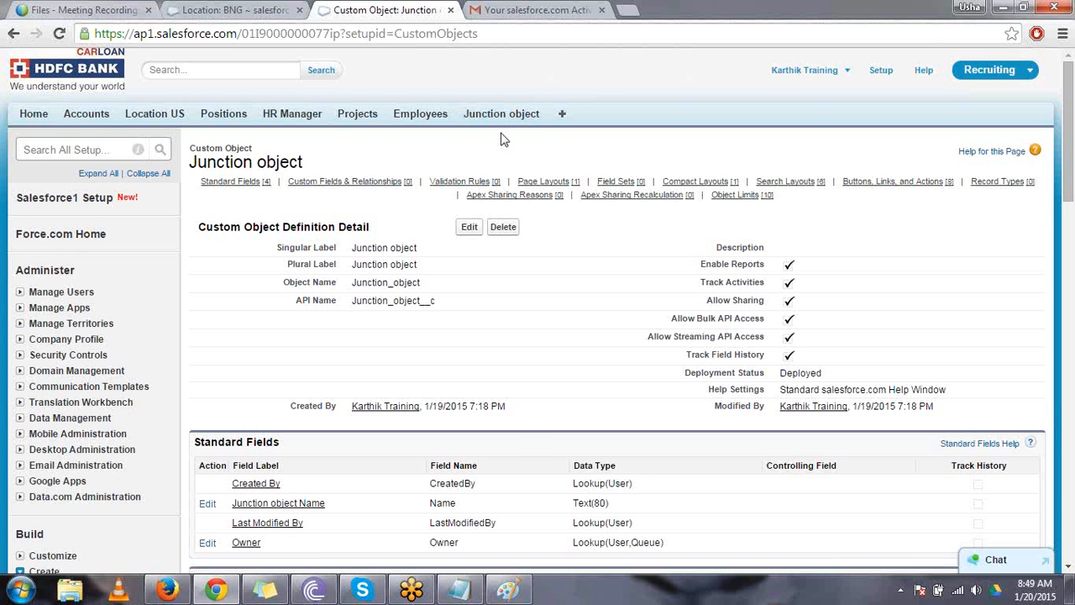
scroll(501, 139, down, 1)
scroll(501, 138, down, 1)
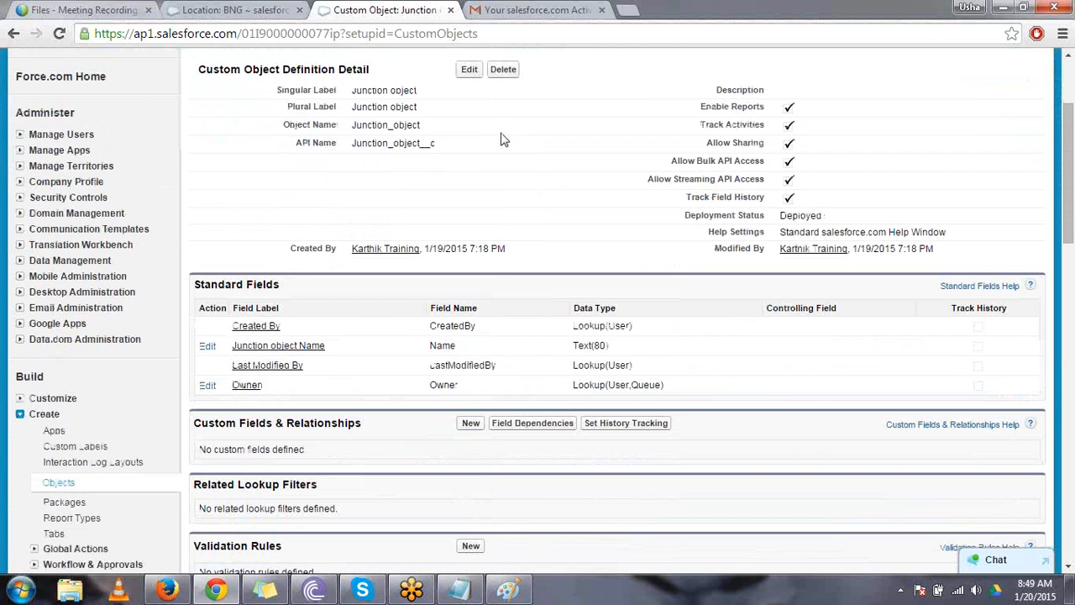
click(471, 424)
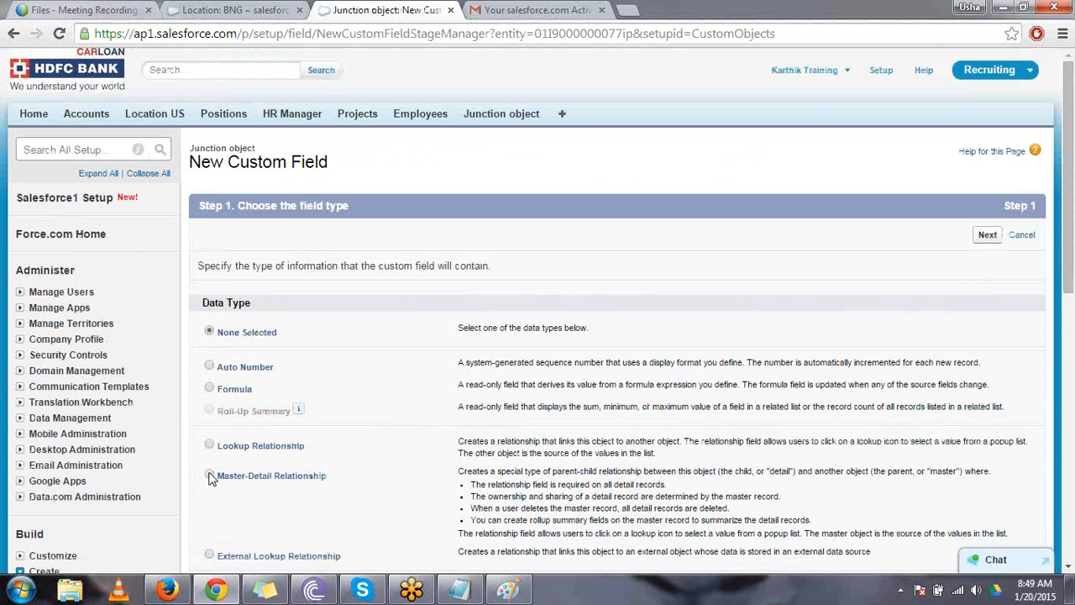
click(987, 235)
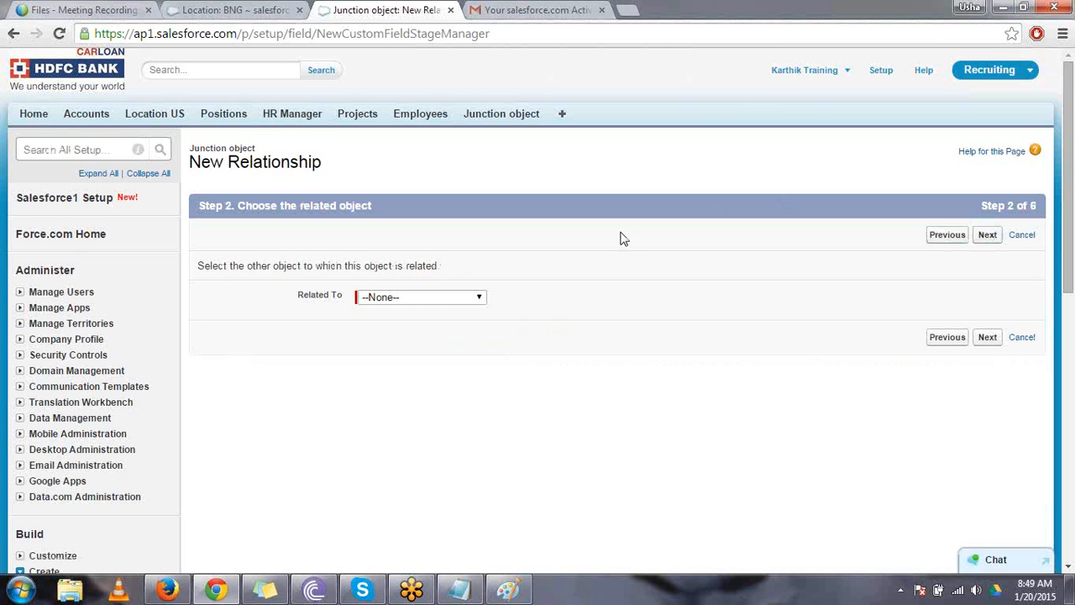
- Choose Project as the related object of the new master-detail relationship
click(481, 300)
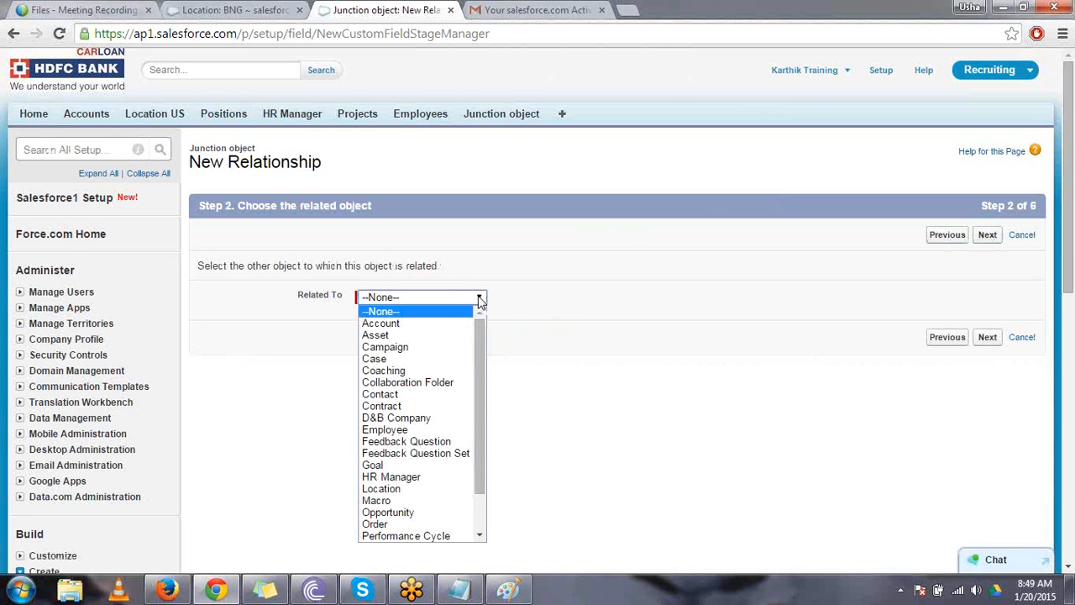
key(p)
key(Down)
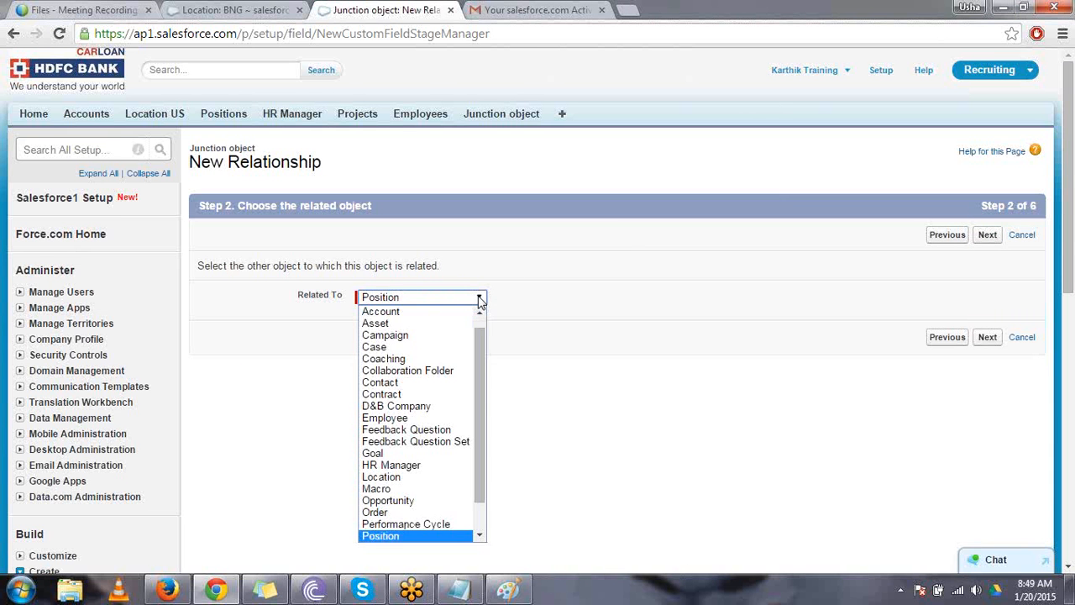
key(Down)
key(Return)
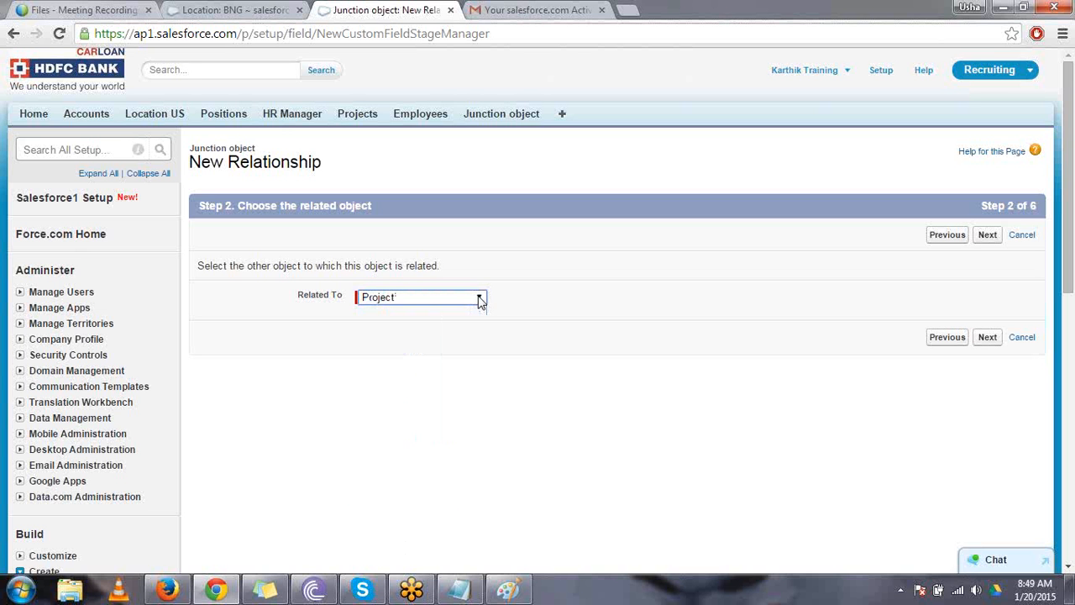
click(989, 339)
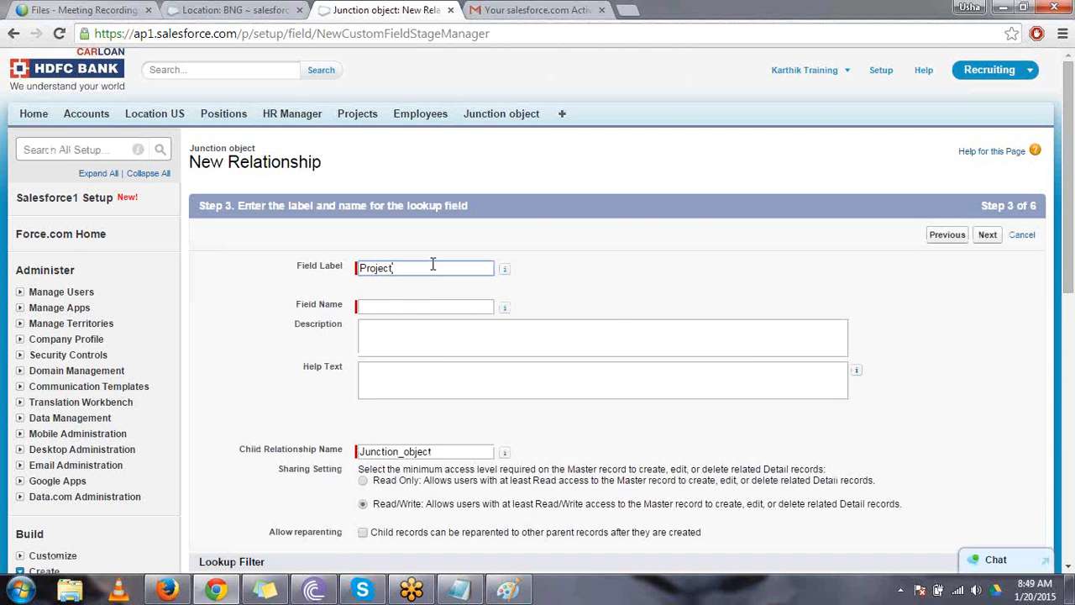
- Keep Project as the relationship's field label and name, accept the default sharing, field-level security and page layout settings, and save the field
key(Tab)
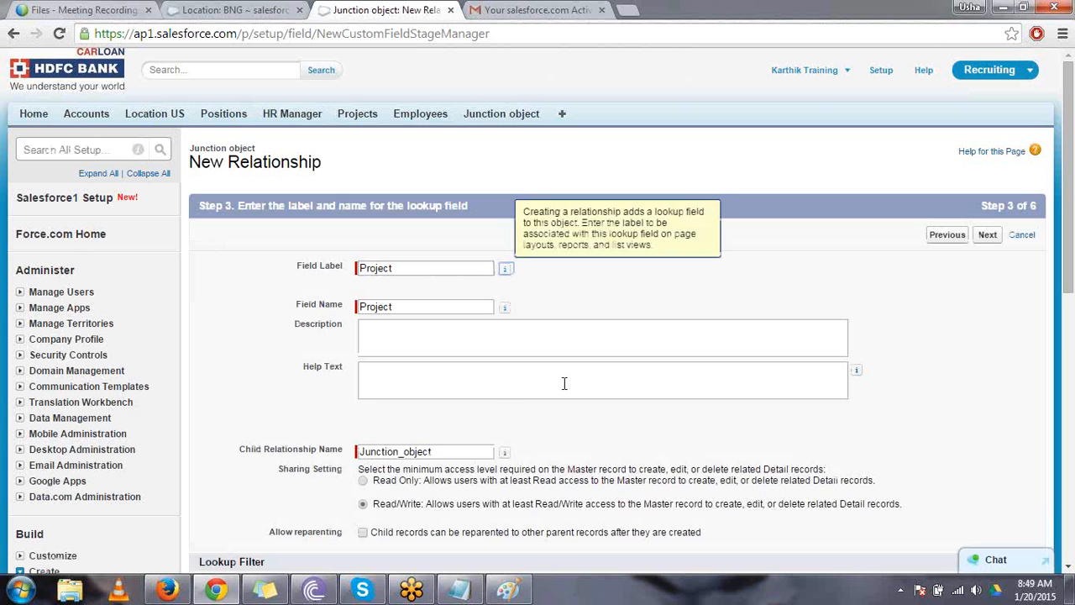
click(607, 387)
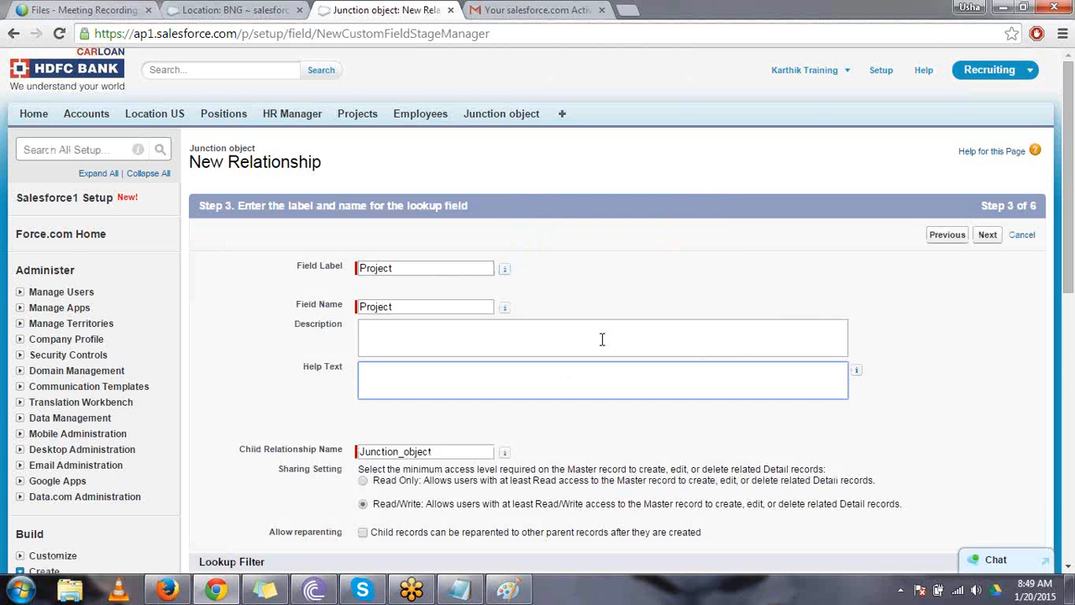
click(990, 234)
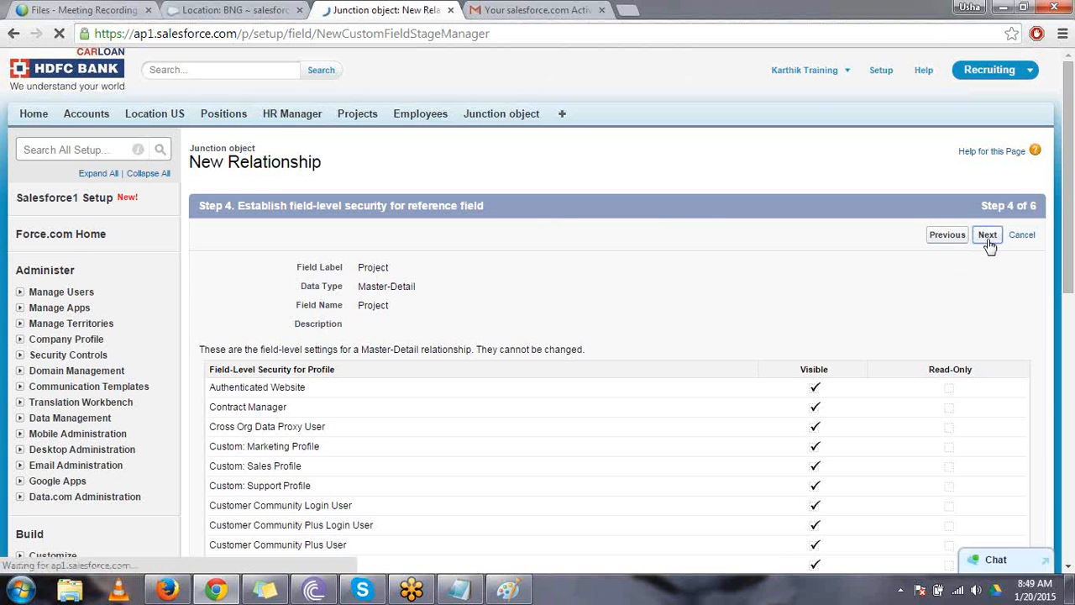
click(988, 238)
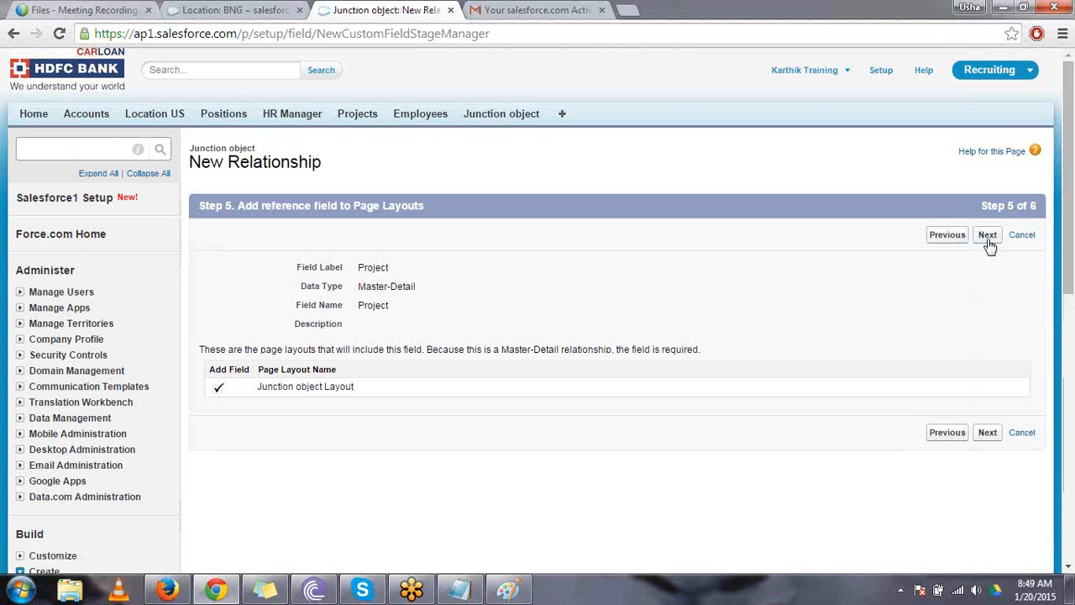
click(988, 239)
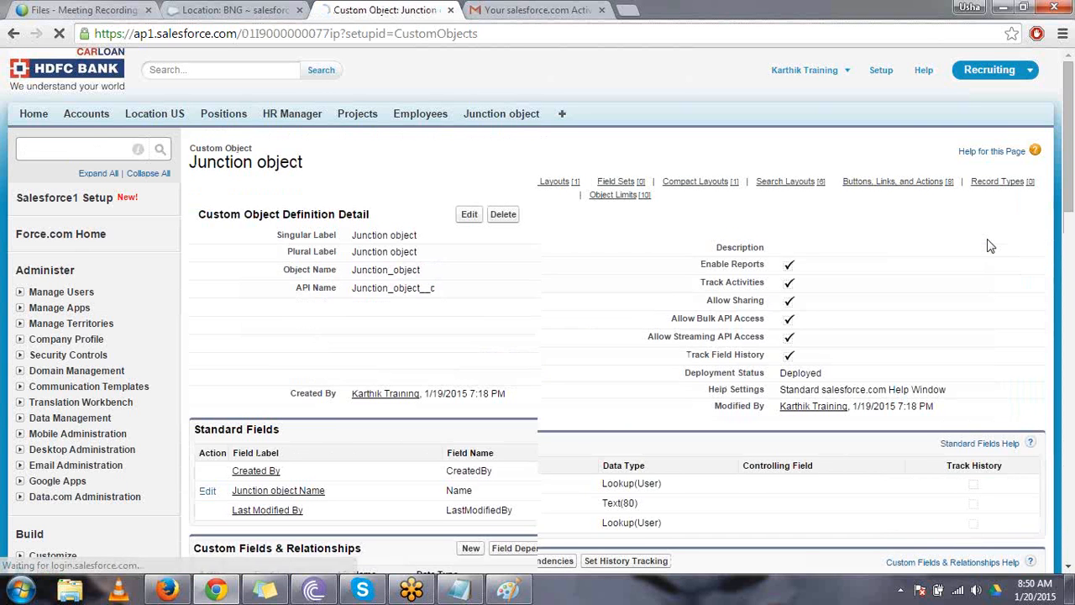
- Start a second custom field on the Junction object, again with the Master-Detail Relationship data type
double_click(358, 117)
click(403, 146)
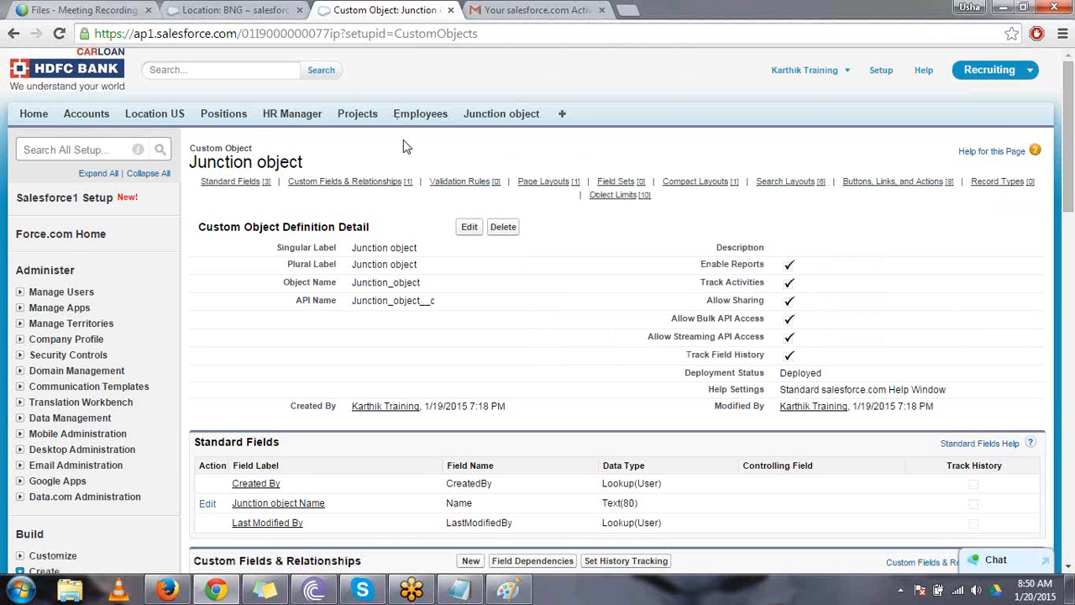
scroll(404, 144, down, 3)
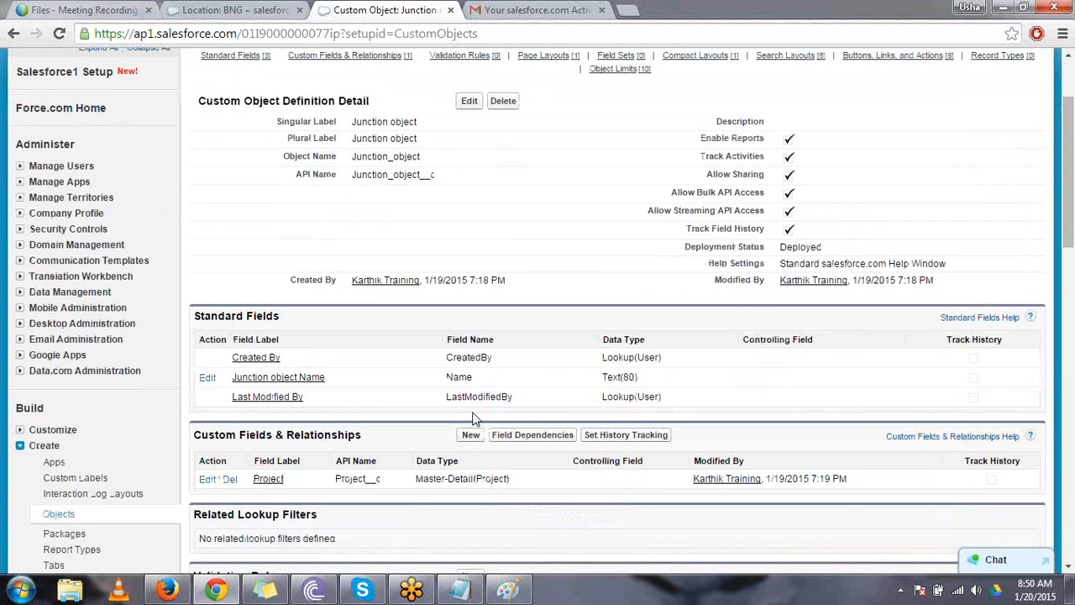
click(471, 436)
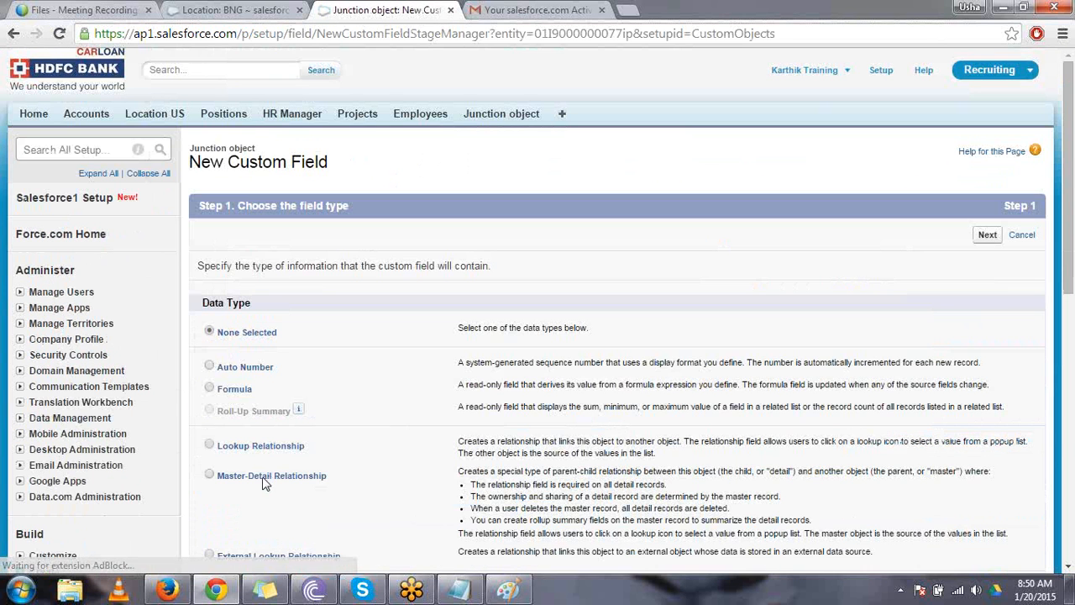
click(264, 480)
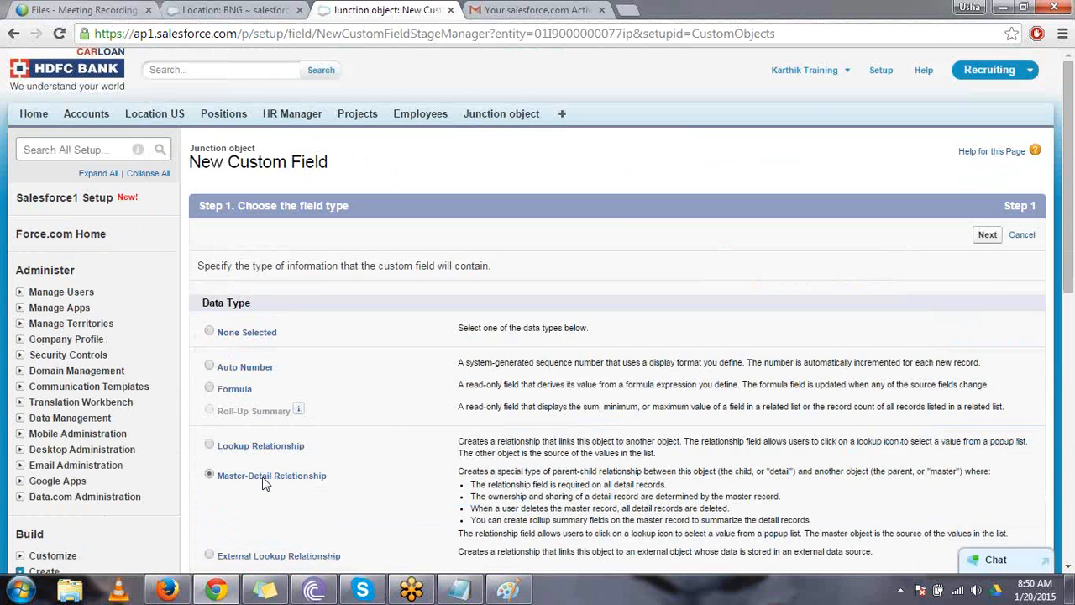
click(980, 236)
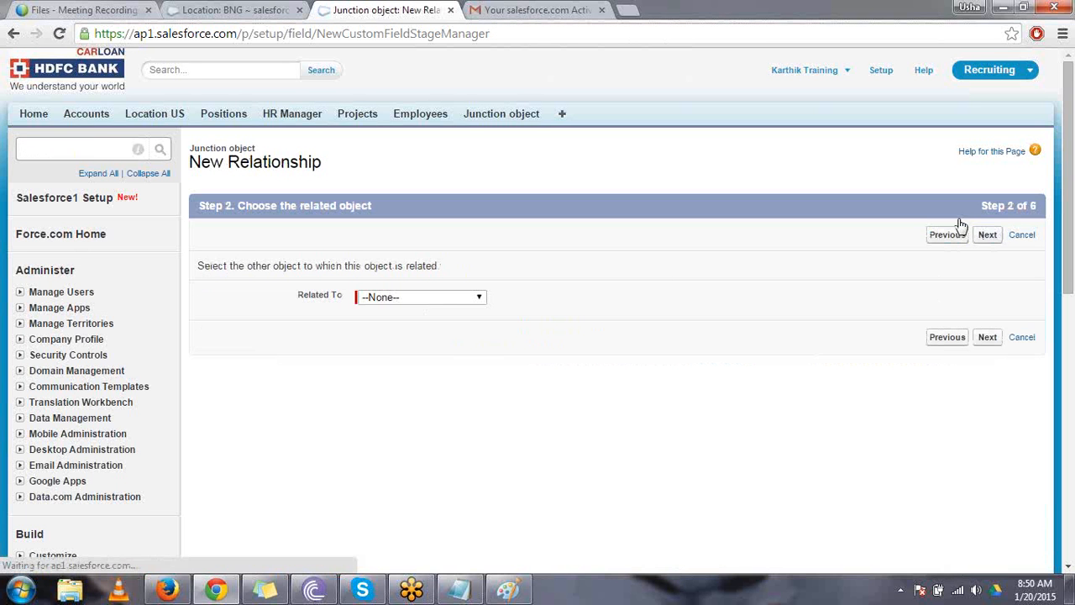
- Choose Employee as the related object of the second master-detail relationship
click(455, 298)
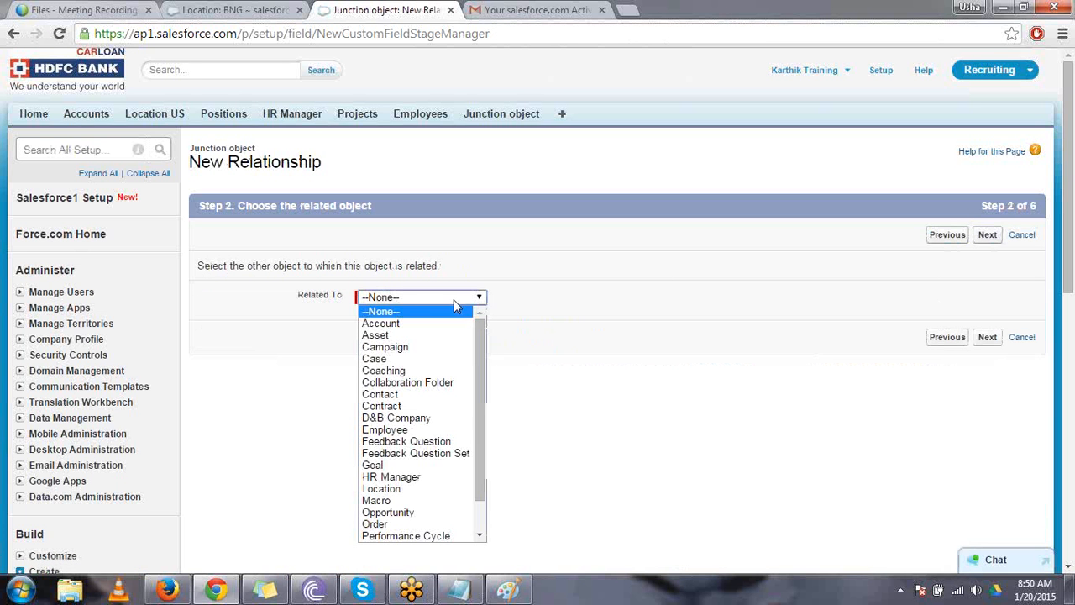
key(e)
click(455, 304)
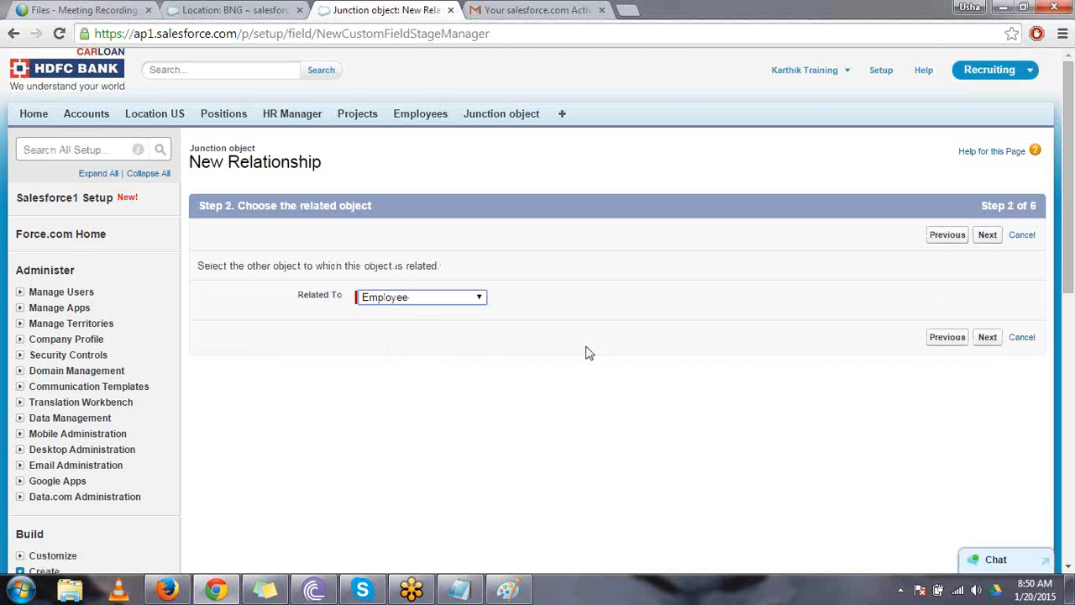
click(987, 338)
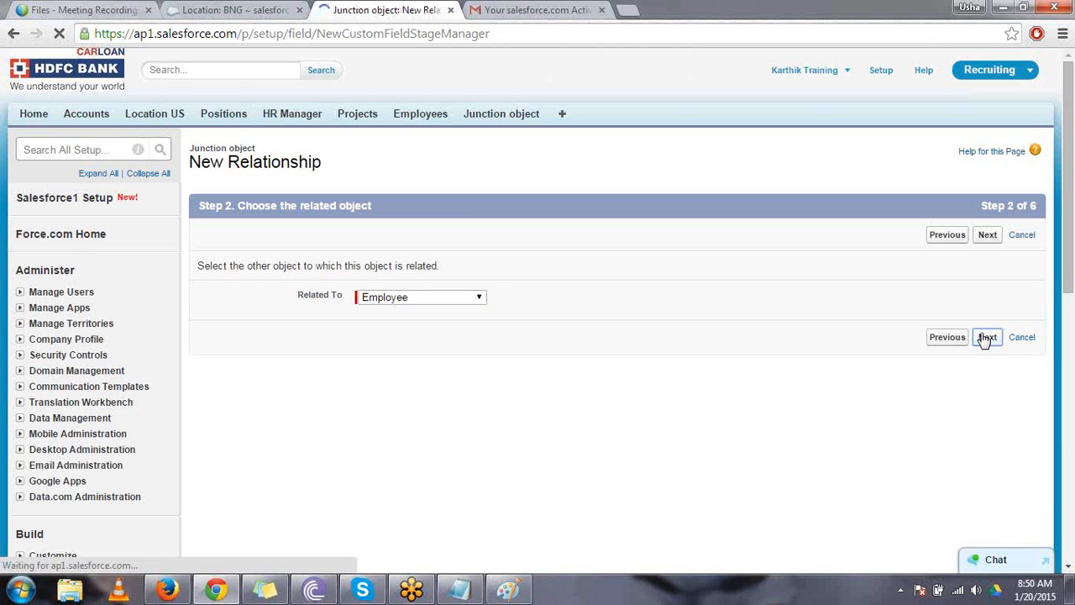
- Use Employee as the relationship's field label and name, accept the default sharing, security, page layout and related list settings, and save the field
click(456, 271)
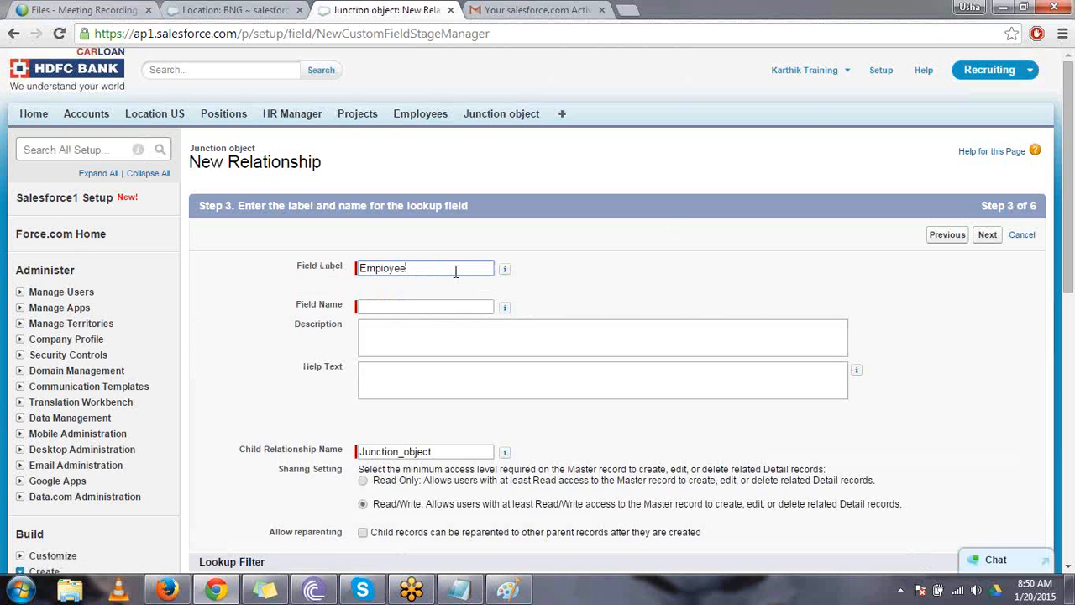
key(Tab)
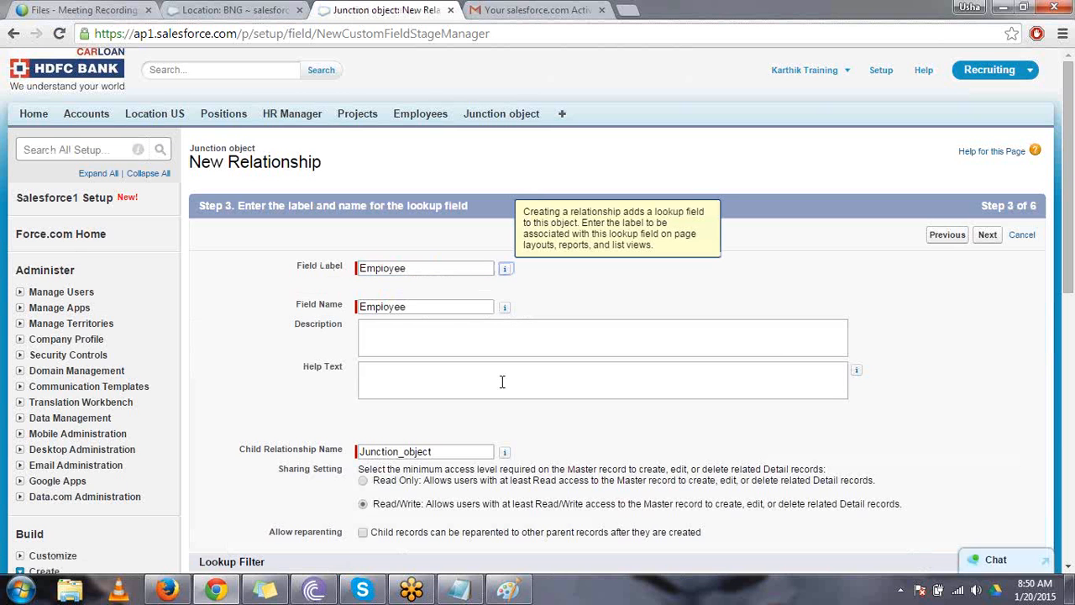
click(988, 236)
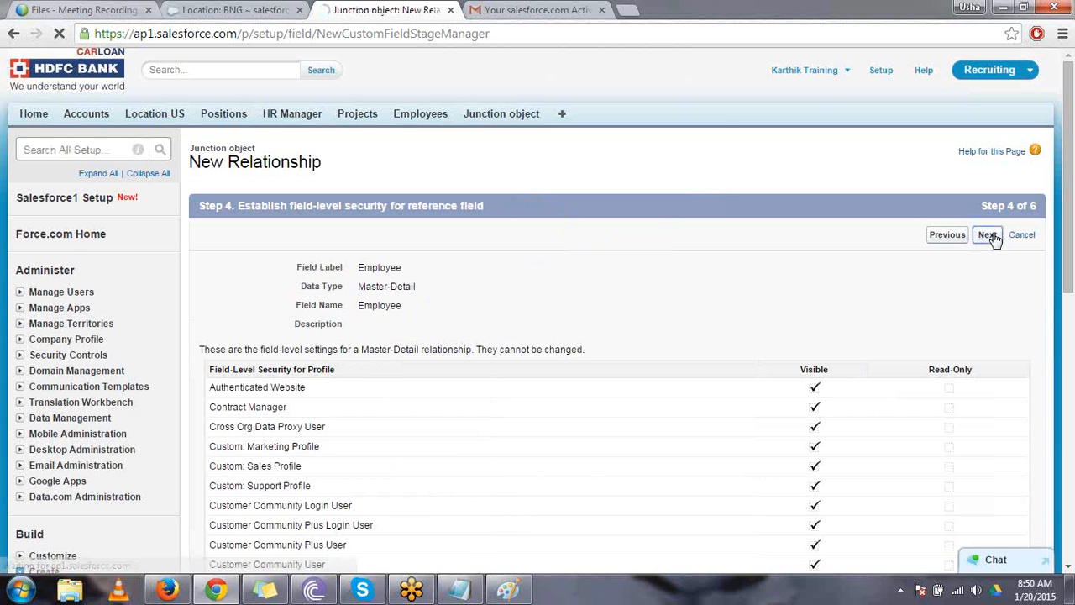
click(987, 235)
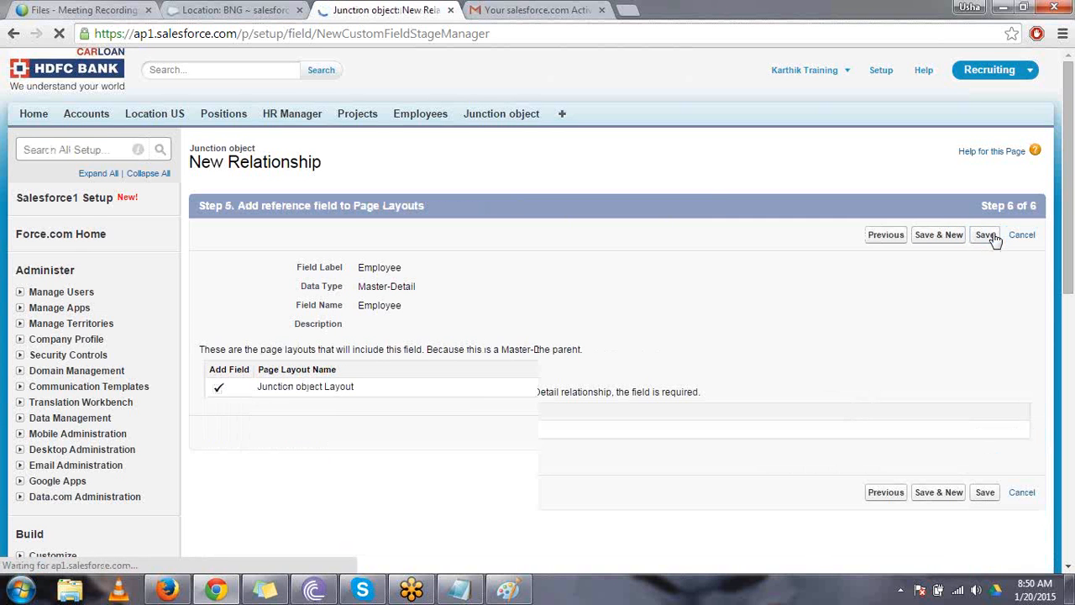
click(993, 235)
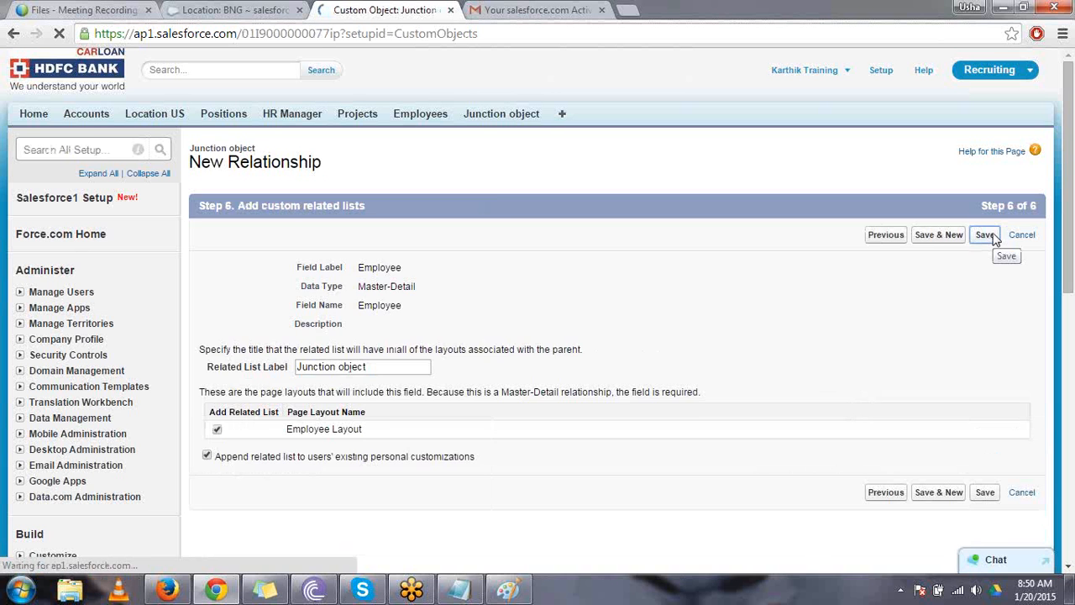
- Review the Employee and Project master-detail fields on the Junction object and the tabs of the three custom objects
scroll(993, 239, down, 3)
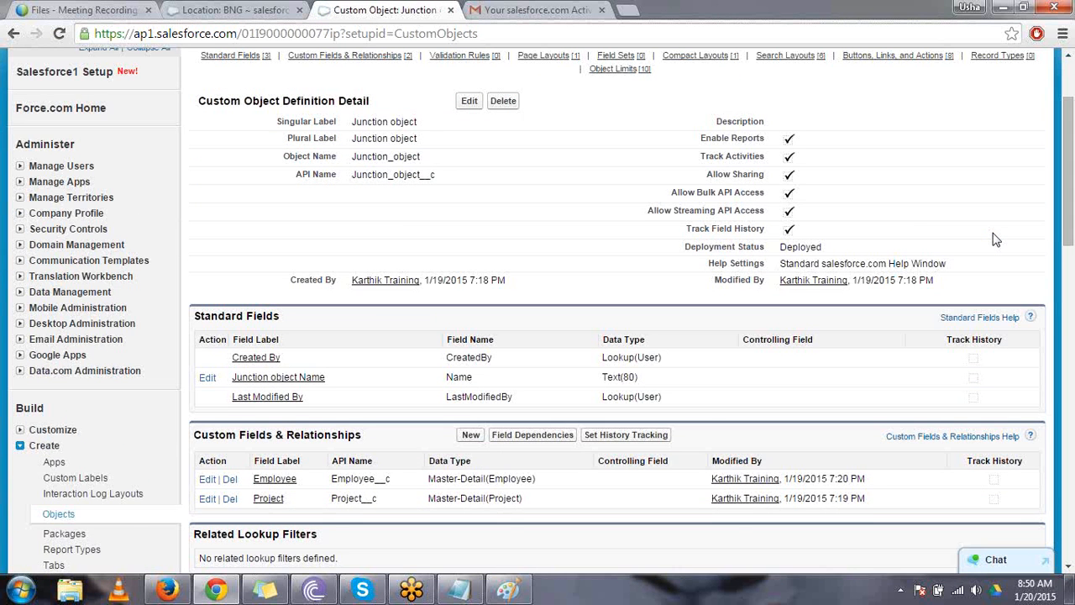
scroll(993, 239, up, 1)
double_click(371, 511)
double_click(345, 530)
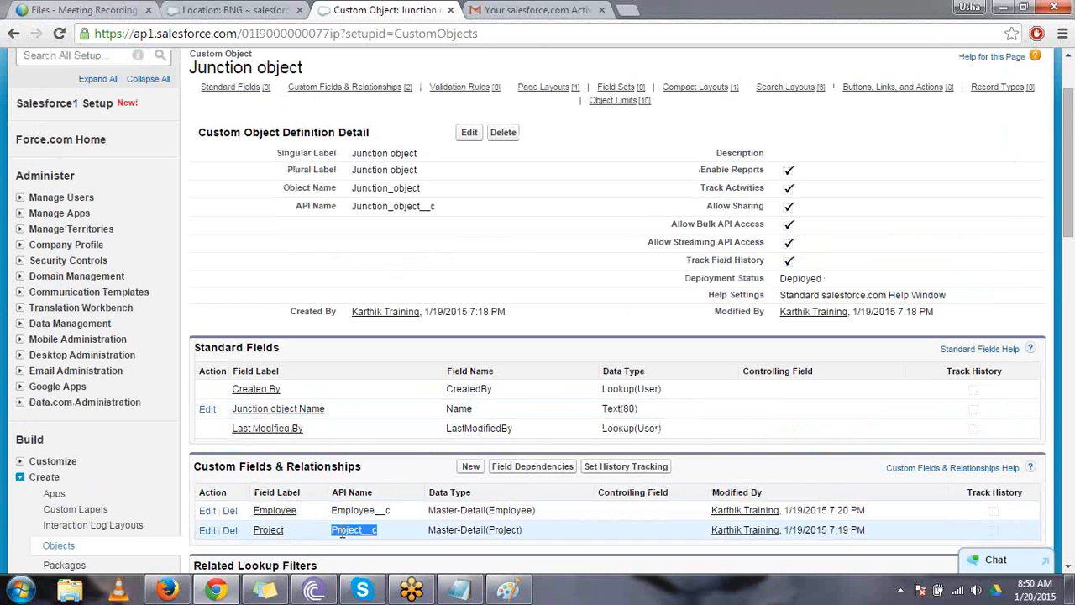
scroll(341, 531, up, 3)
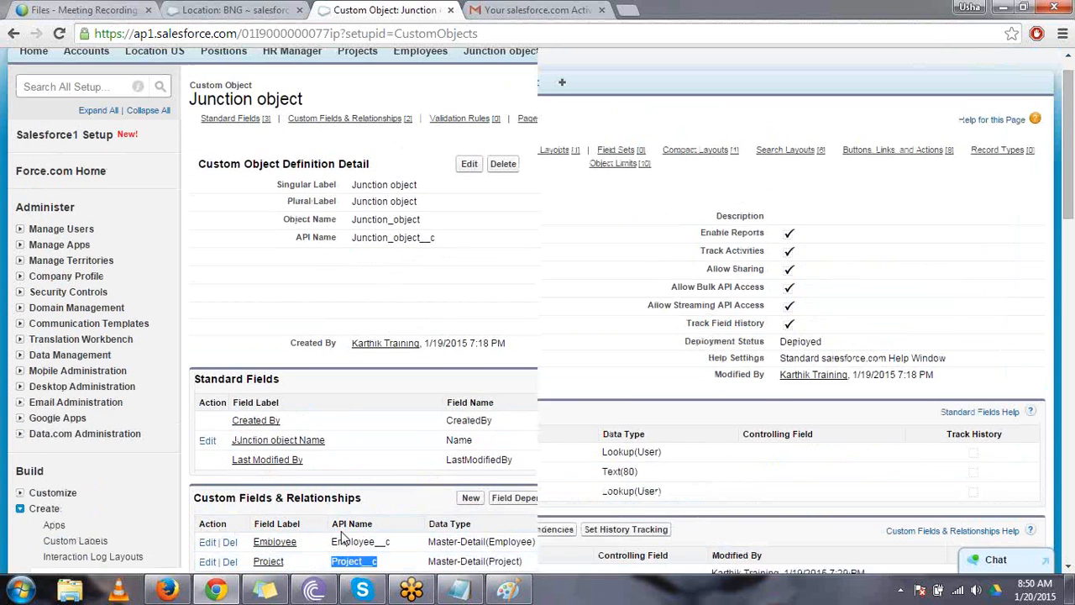
drag(465, 116, 534, 115)
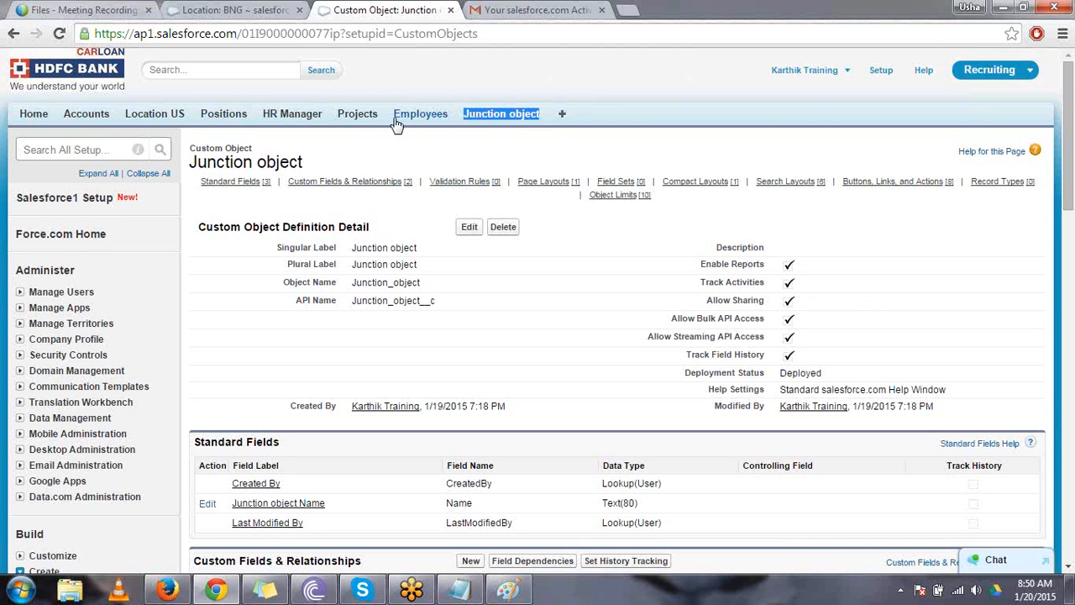
drag(386, 120, 337, 115)
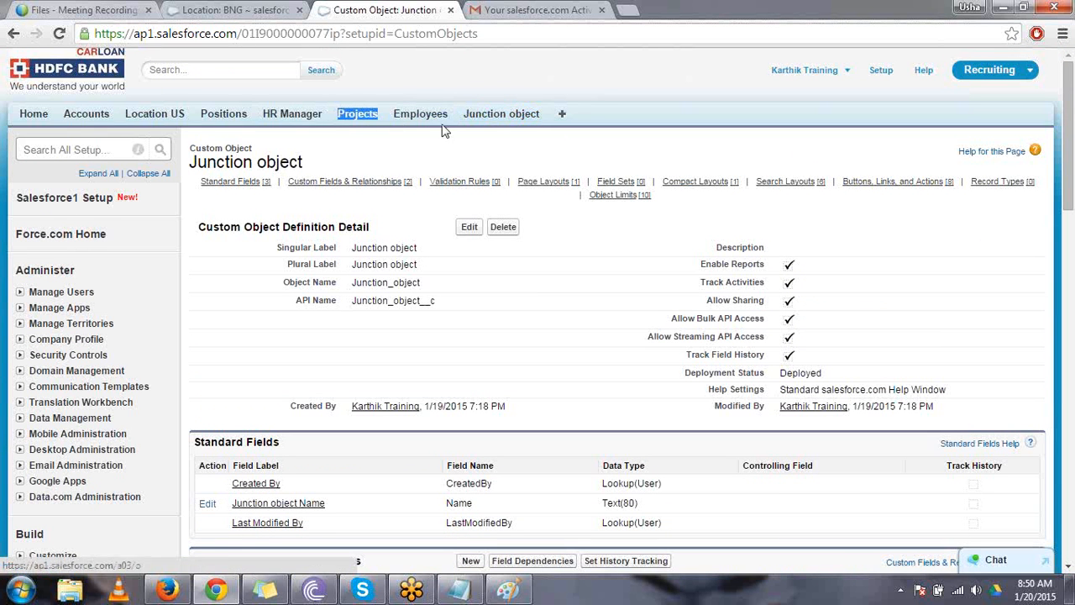
drag(454, 124, 392, 119)
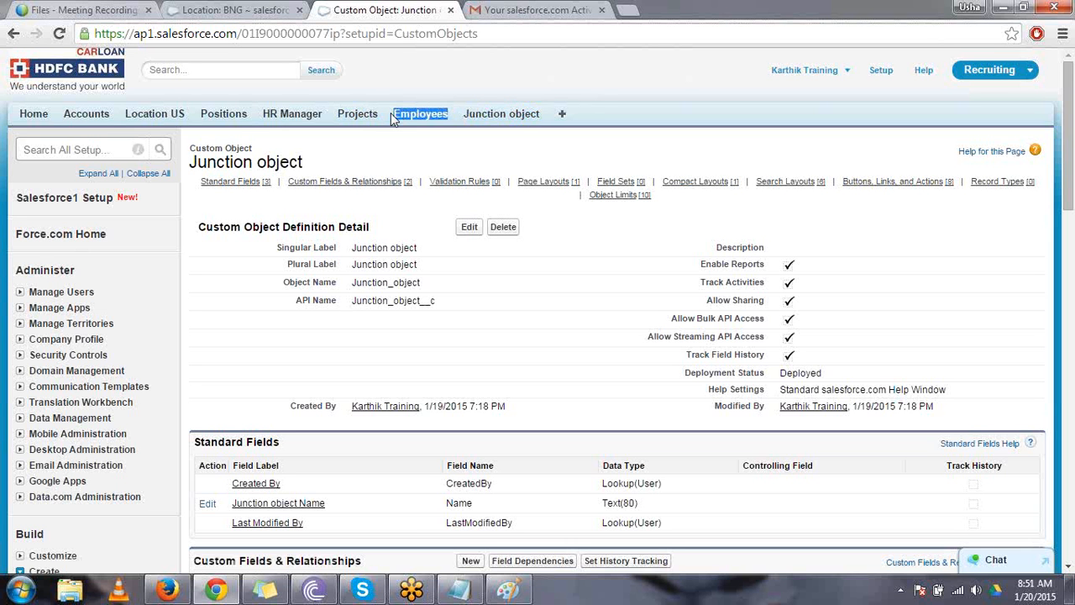
- Create and save a new project record named Project 1
click(367, 119)
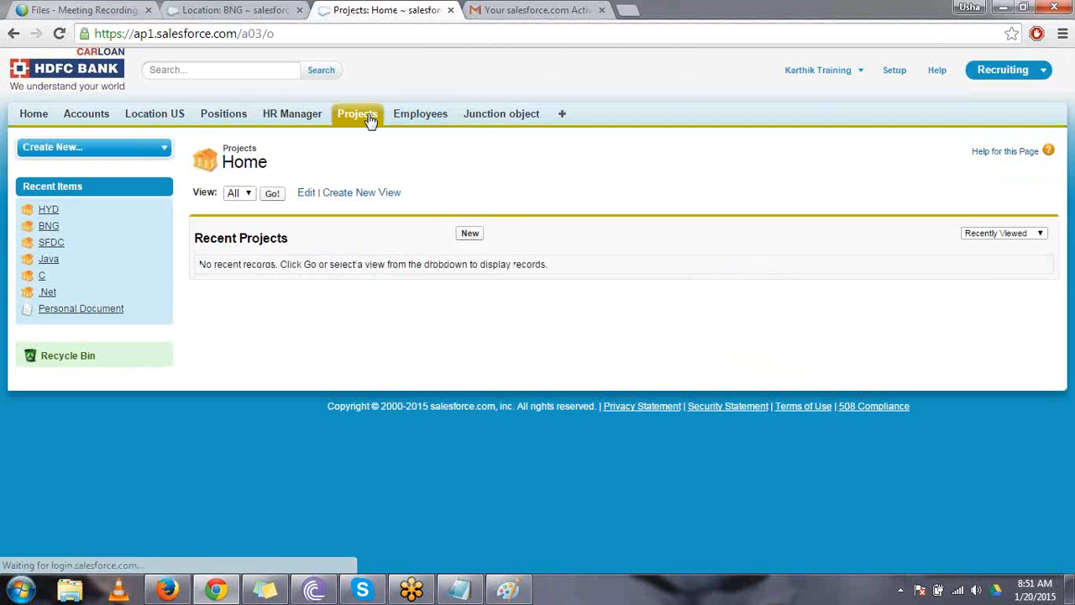
click(472, 235)
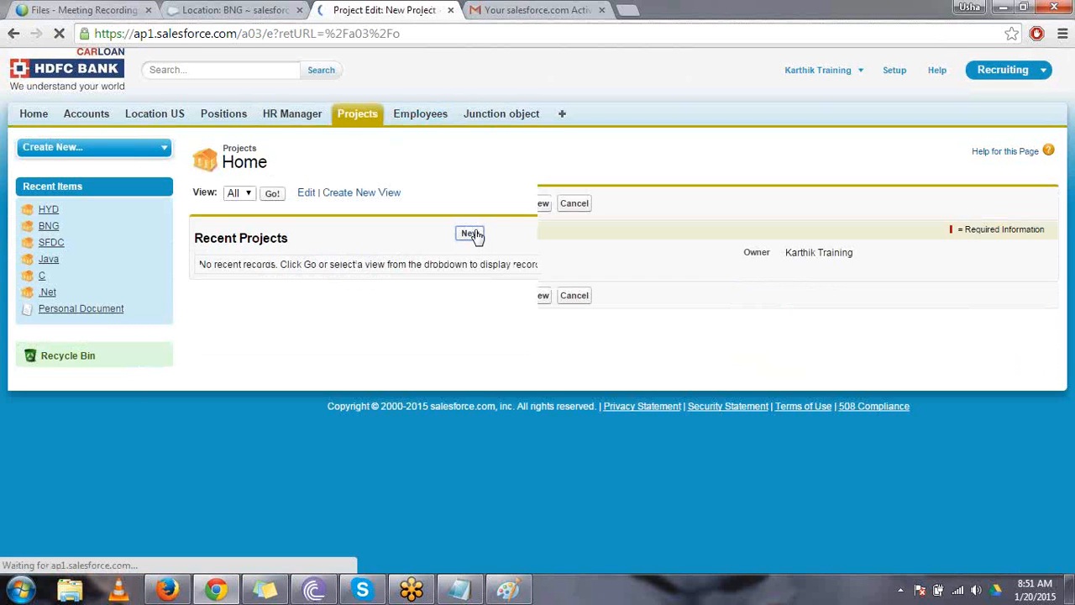
click(449, 254)
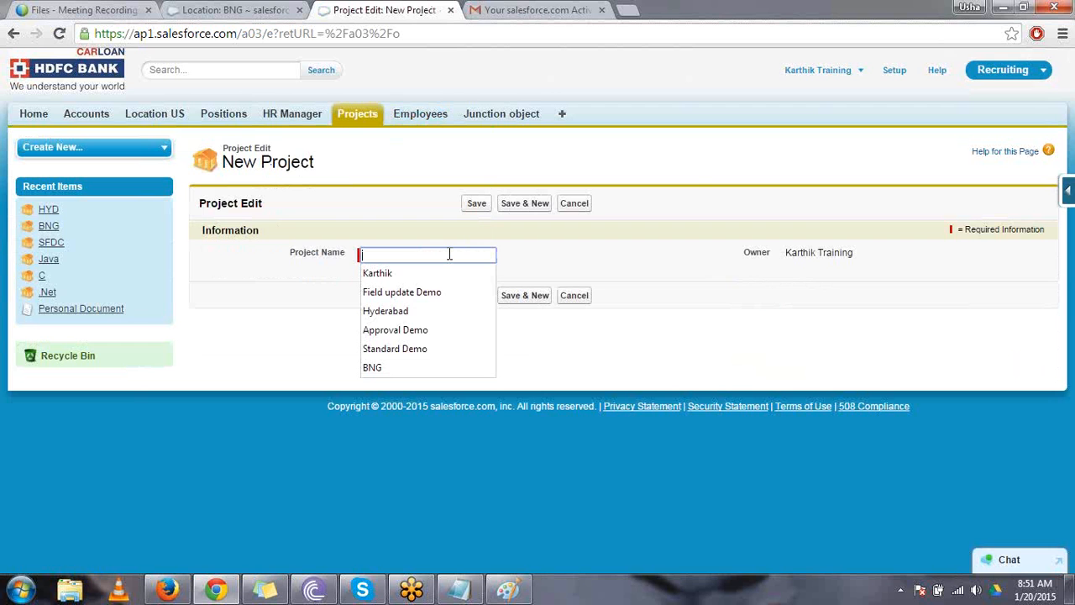
text(Pr)
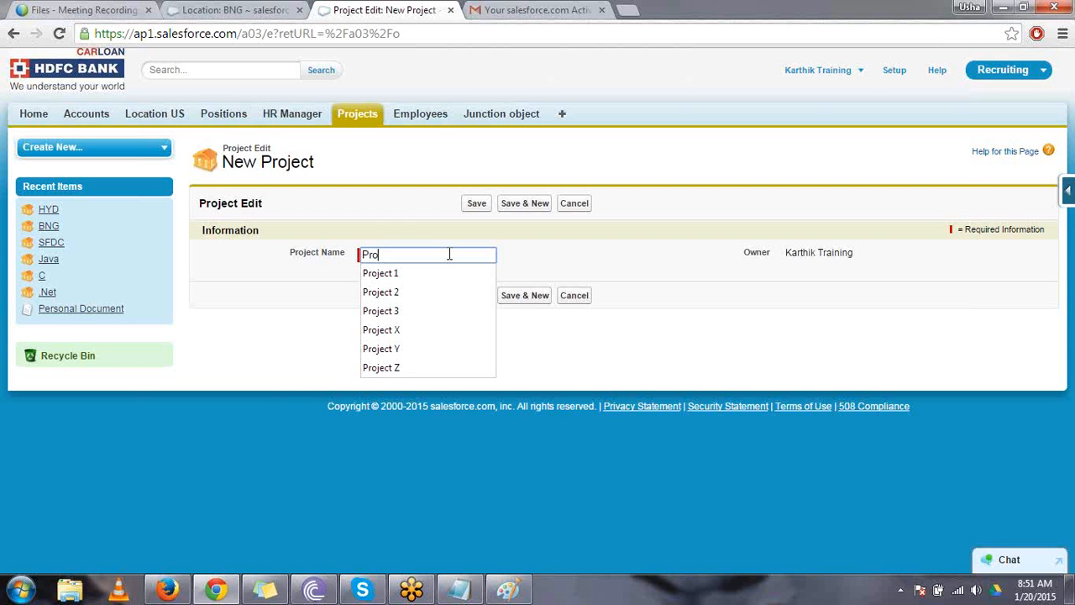
text(o)
key(Down)
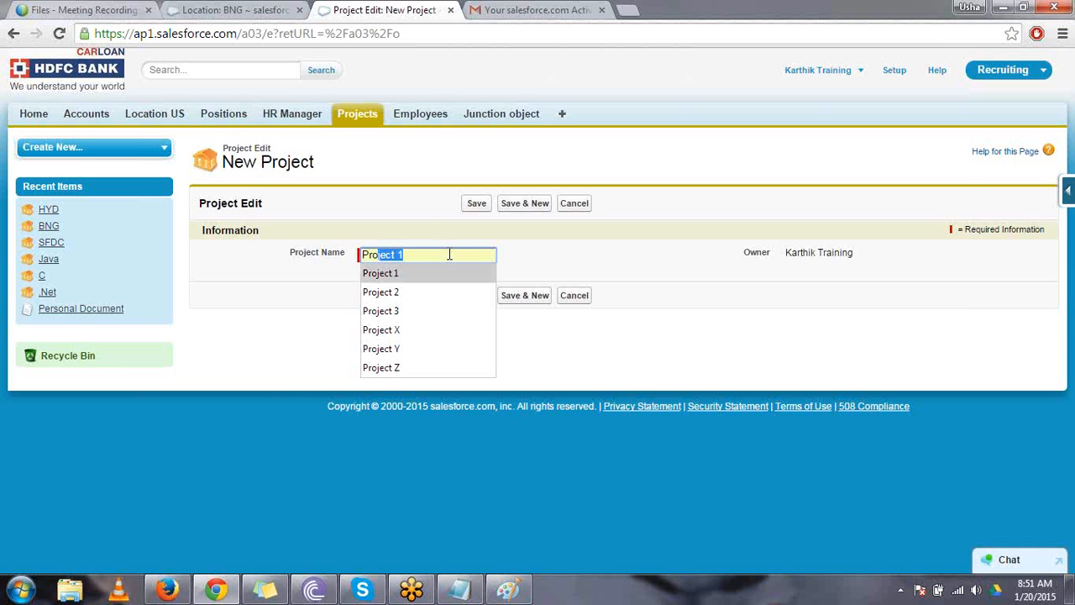
key(Return)
click(477, 203)
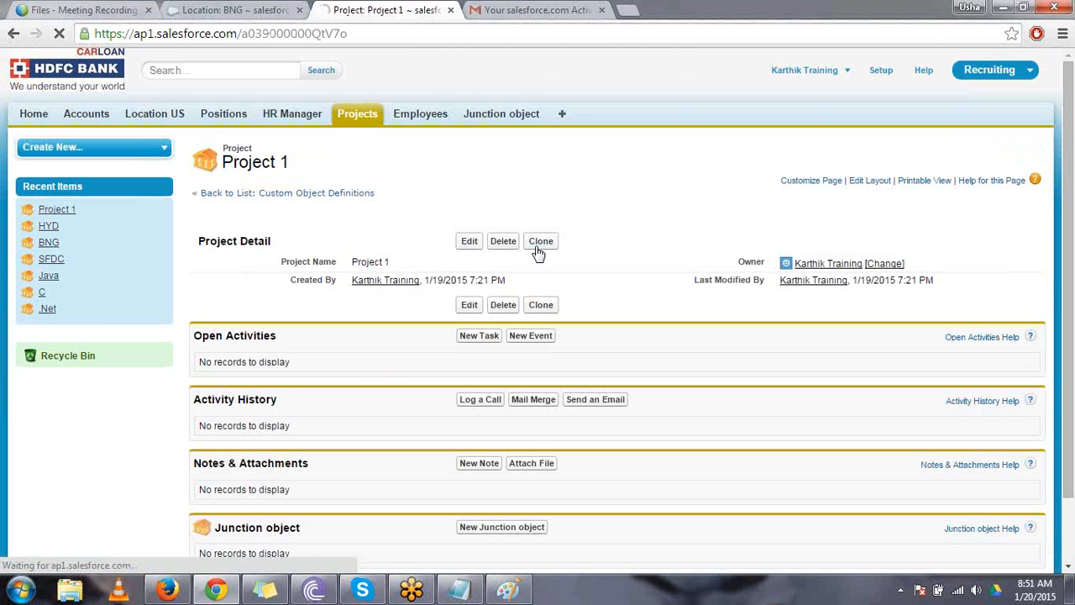
- Clone the Project 1 record and save the copy as Project 2
click(537, 248)
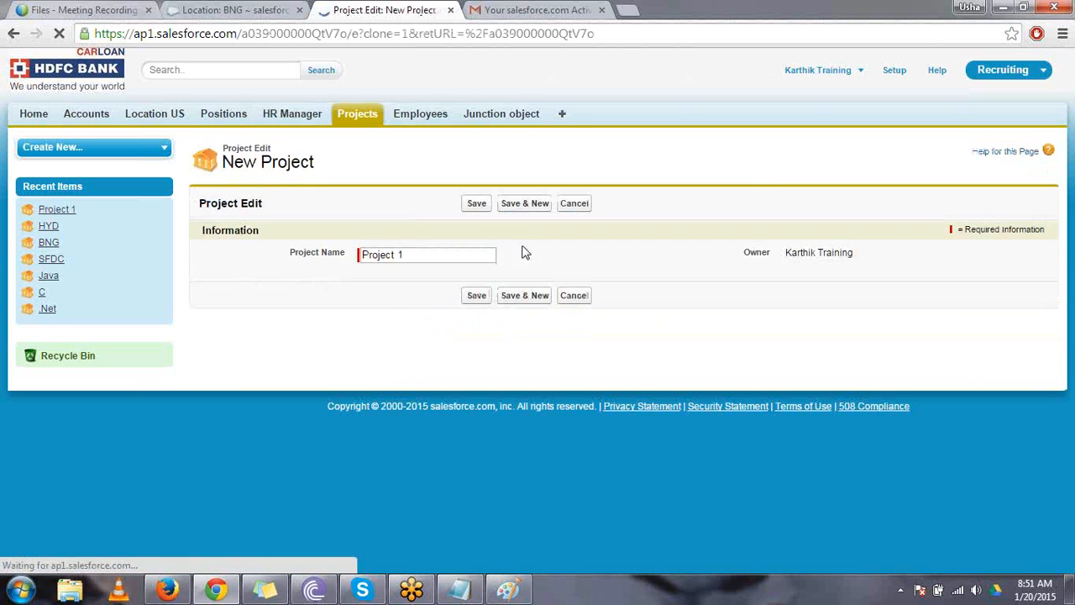
triple_click(431, 255)
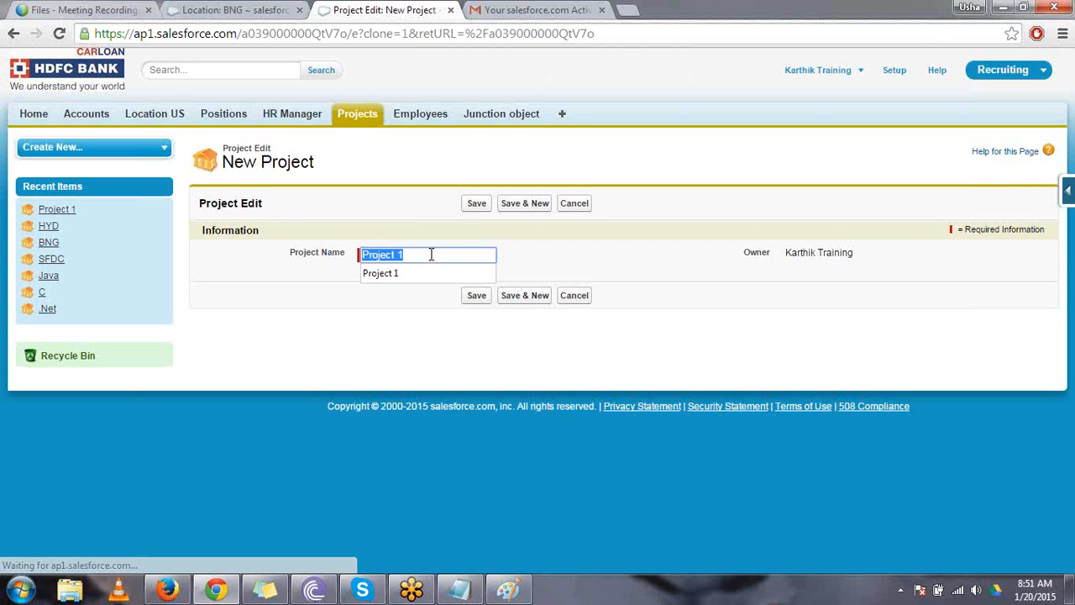
text(Project 2)
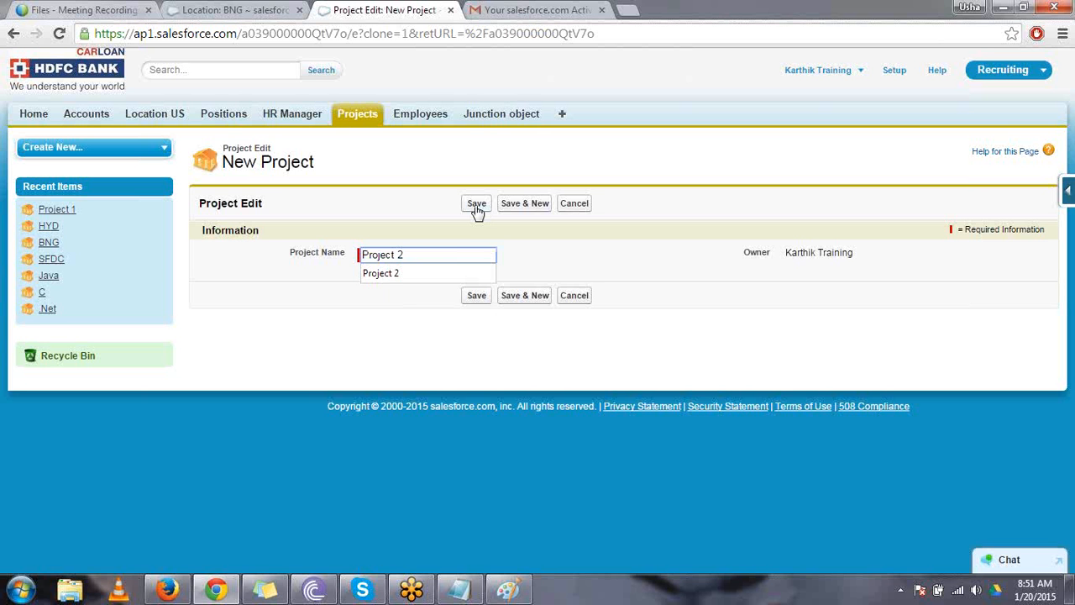
click(476, 205)
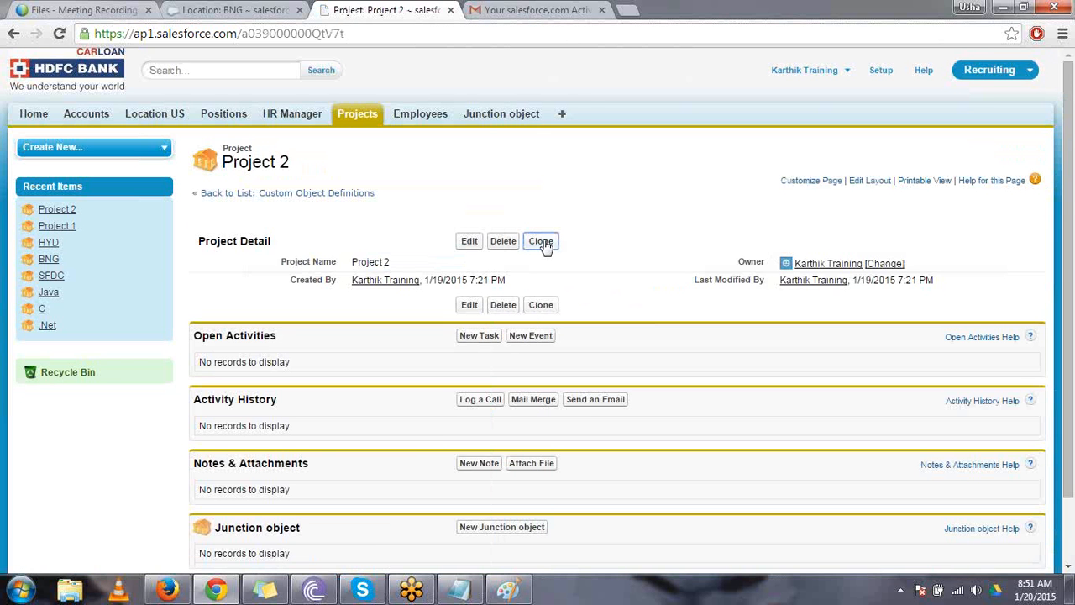
- Clone the Project 2 record and save the copy as Project 3
click(542, 242)
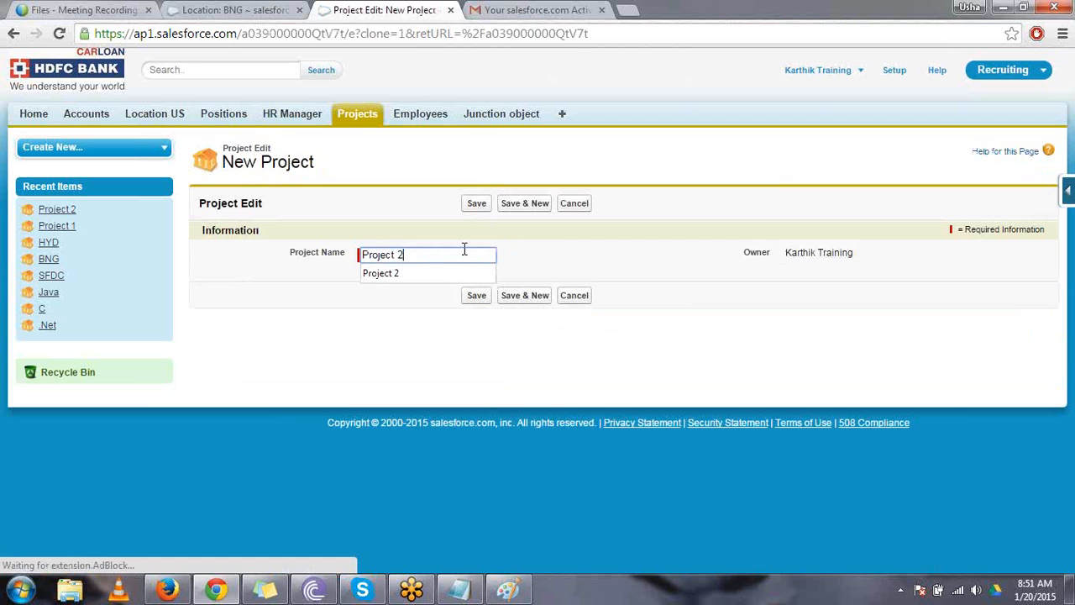
click(463, 249)
key(BackSpace)
text(3)
key(Return)
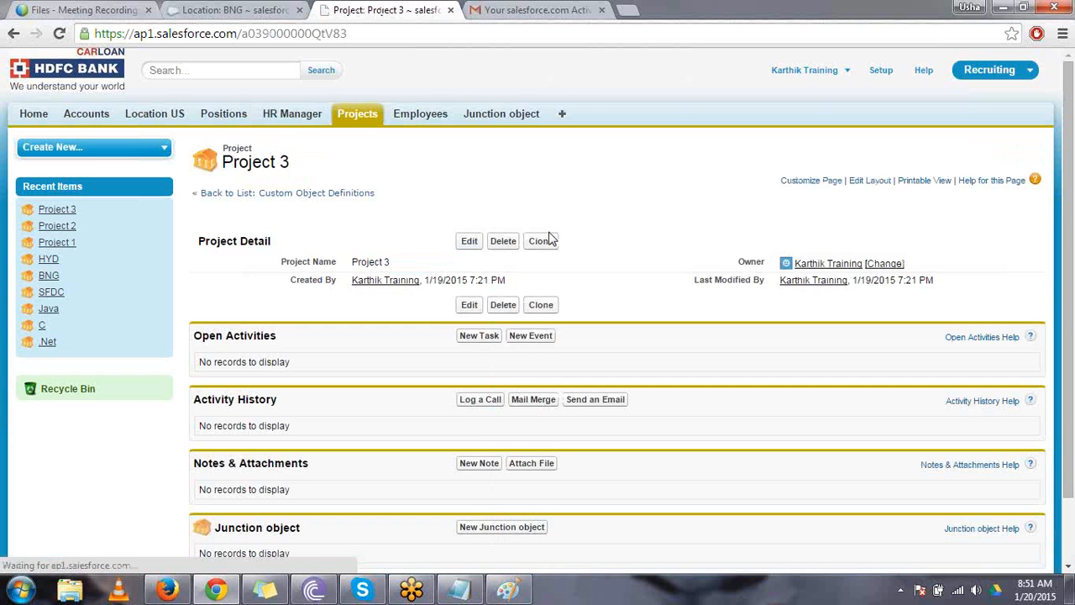
- Clone the Project 3 record and save the copy as Project 4
click(542, 241)
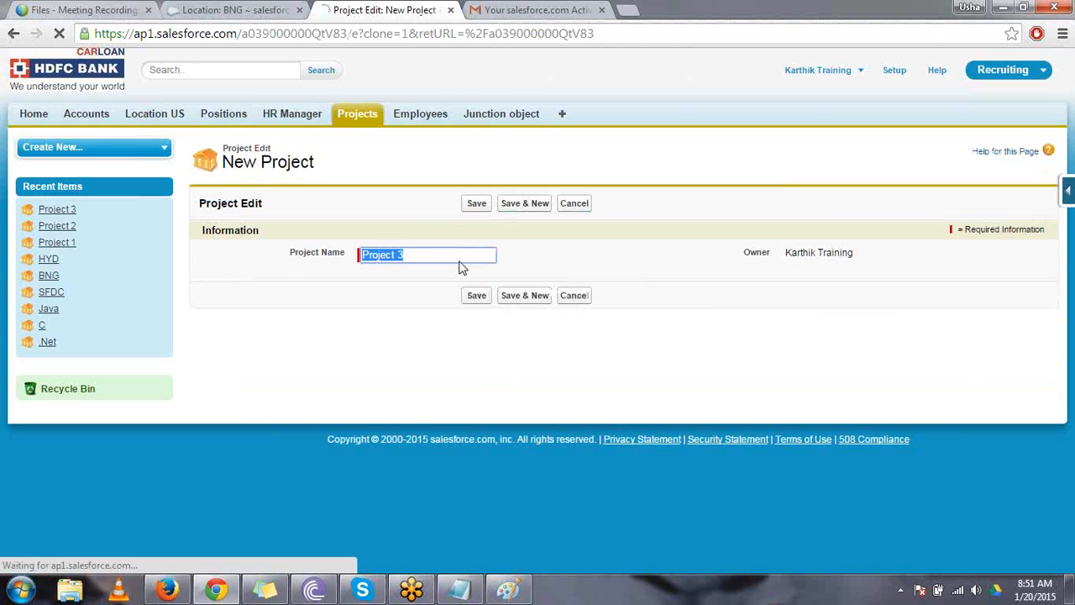
click(461, 259)
key(BackSpace)
text(4)
key(Return)
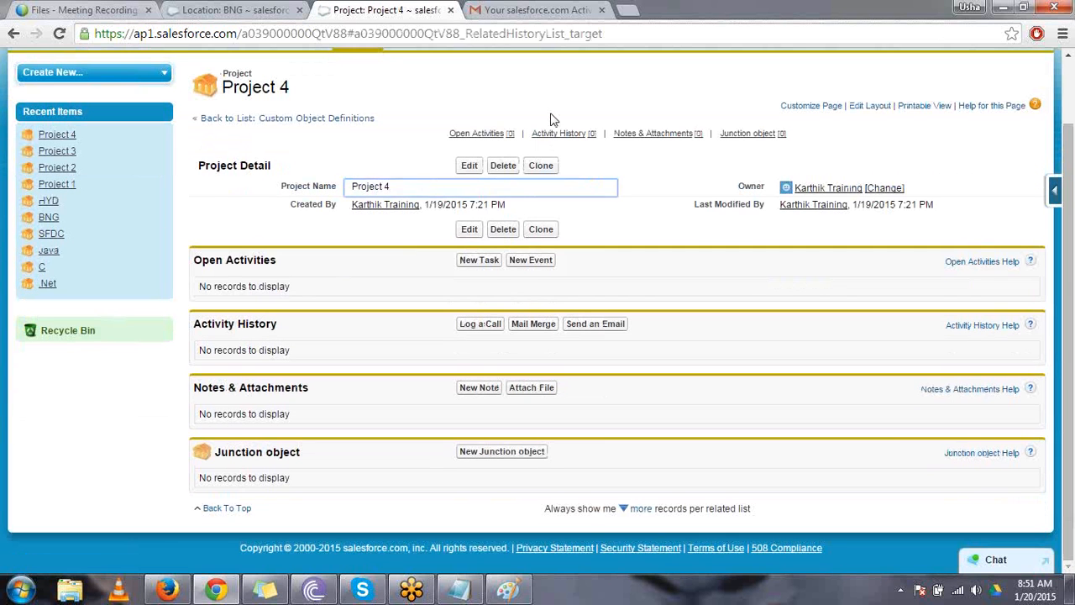
- Create and save a new employee record named Emp 1
scroll(504, 101, up, 1)
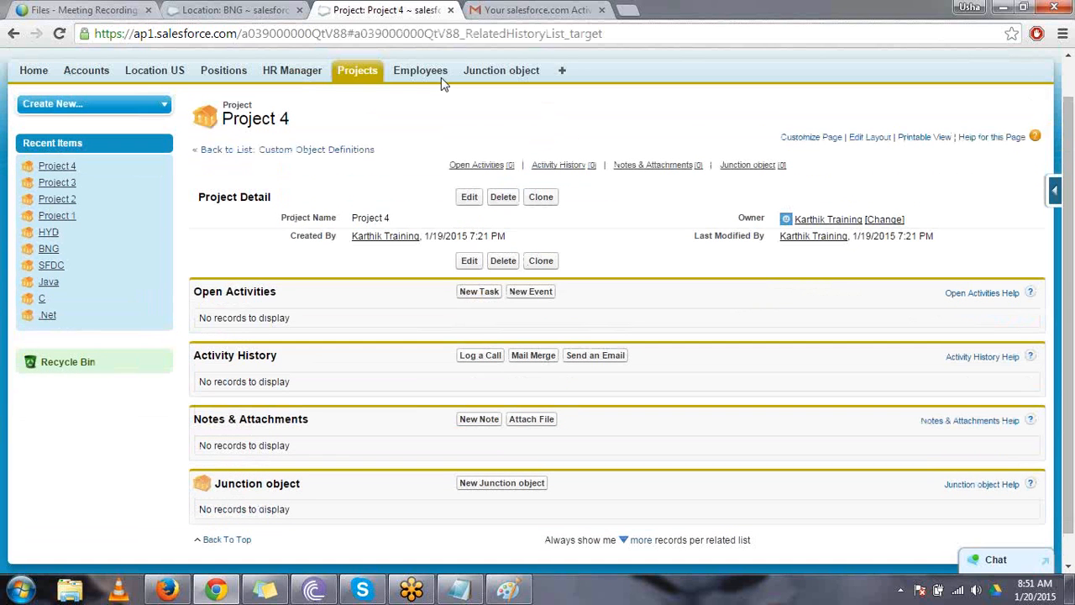
click(435, 76)
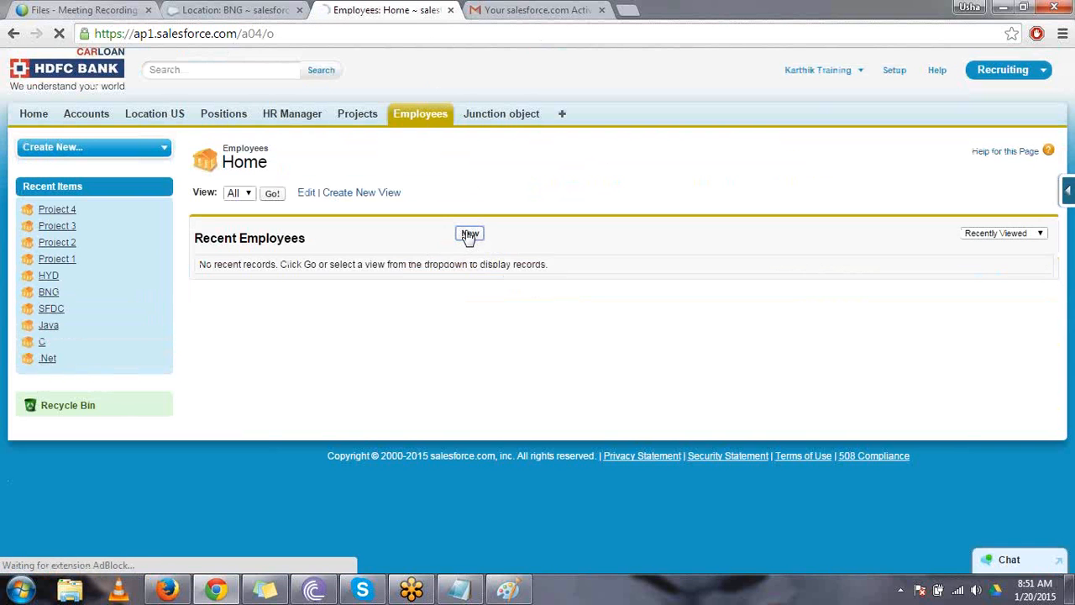
click(470, 235)
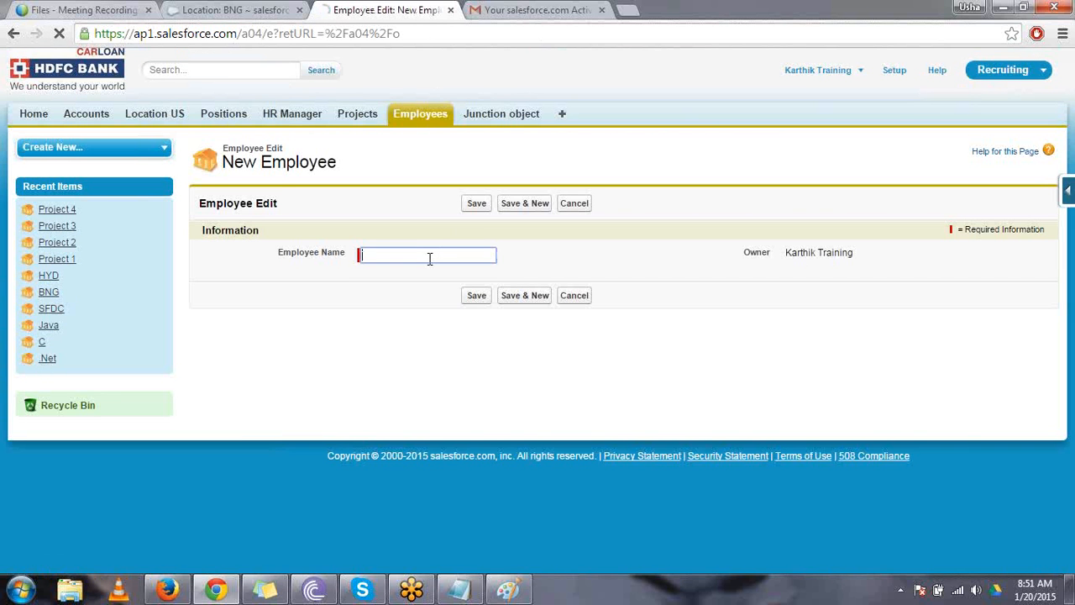
click(429, 259)
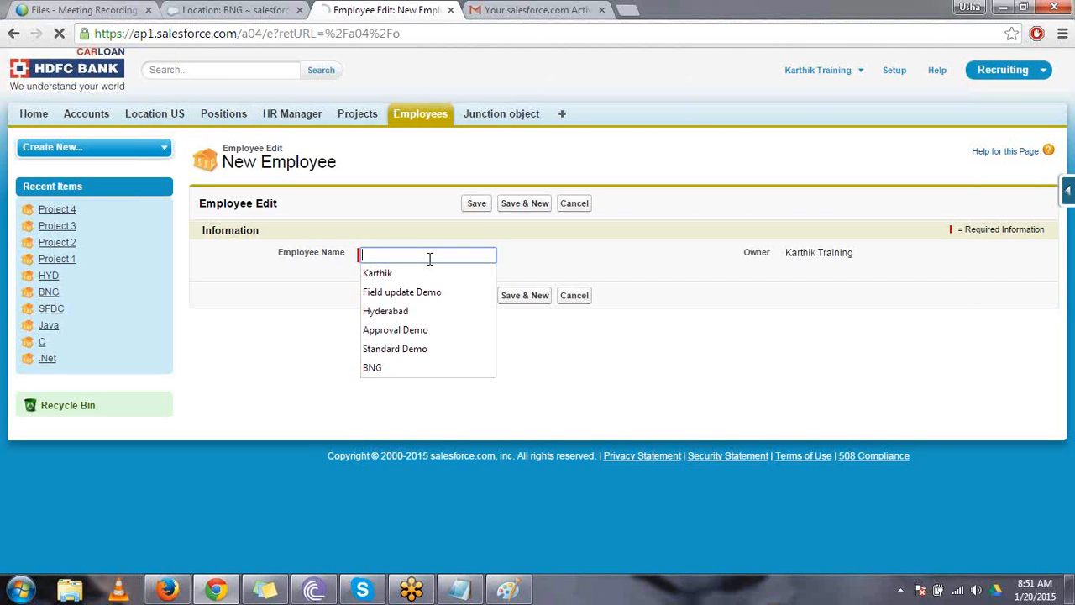
text(Emp 1)
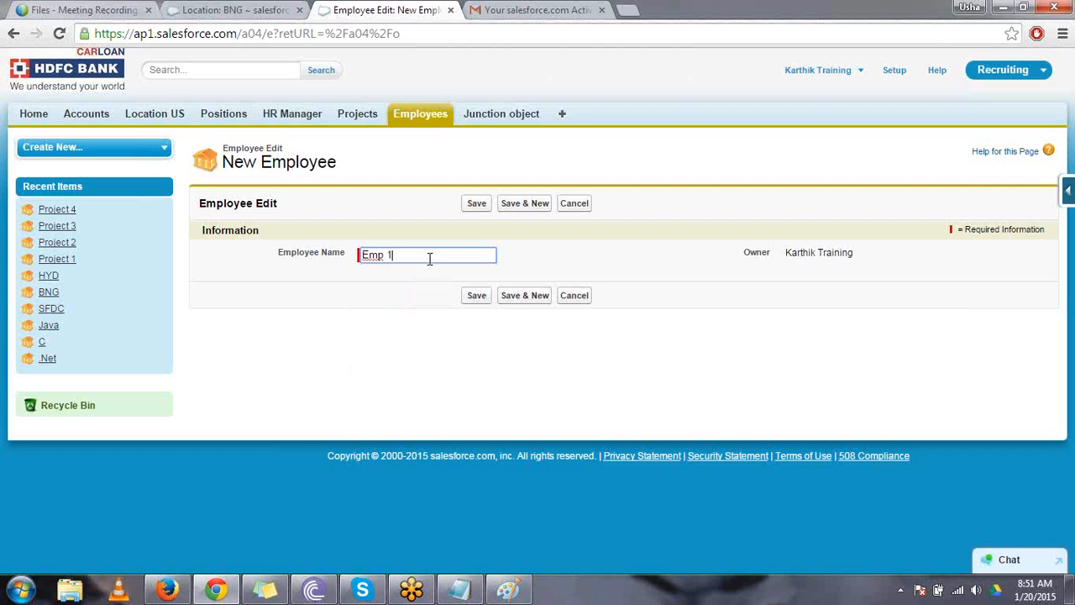
key(Return)
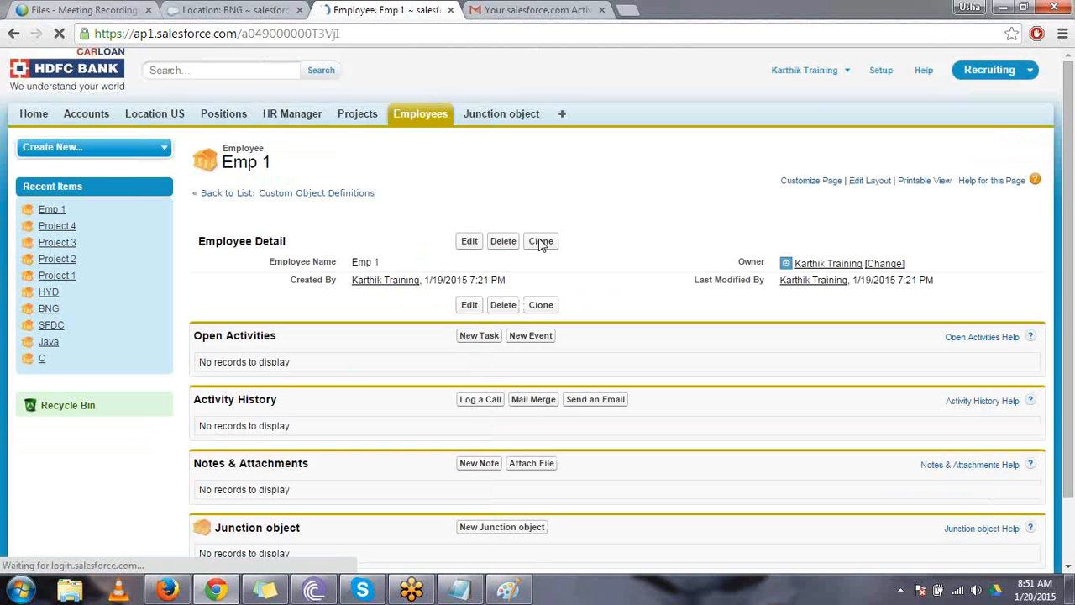
- Clone the Emp 1 record and save the copy as Emp 2
click(540, 241)
triple_click(440, 254)
click(441, 255)
text(2)
key(Return)
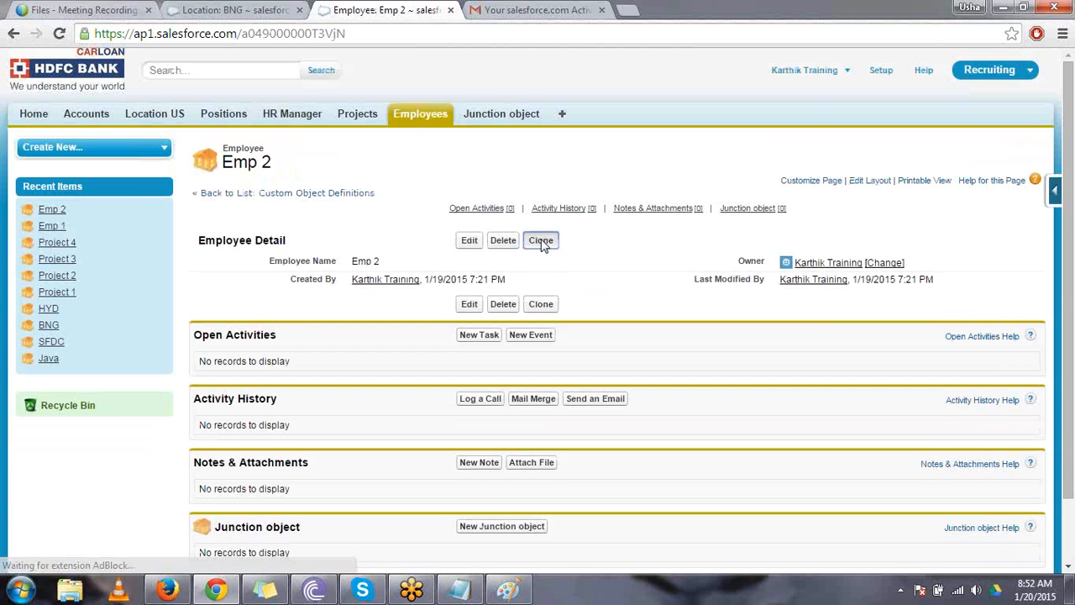
- Clone the Emp 2 record and save the copy as Emp 3
click(541, 241)
click(447, 257)
key(BackSpace)
text(3)
key(Return)
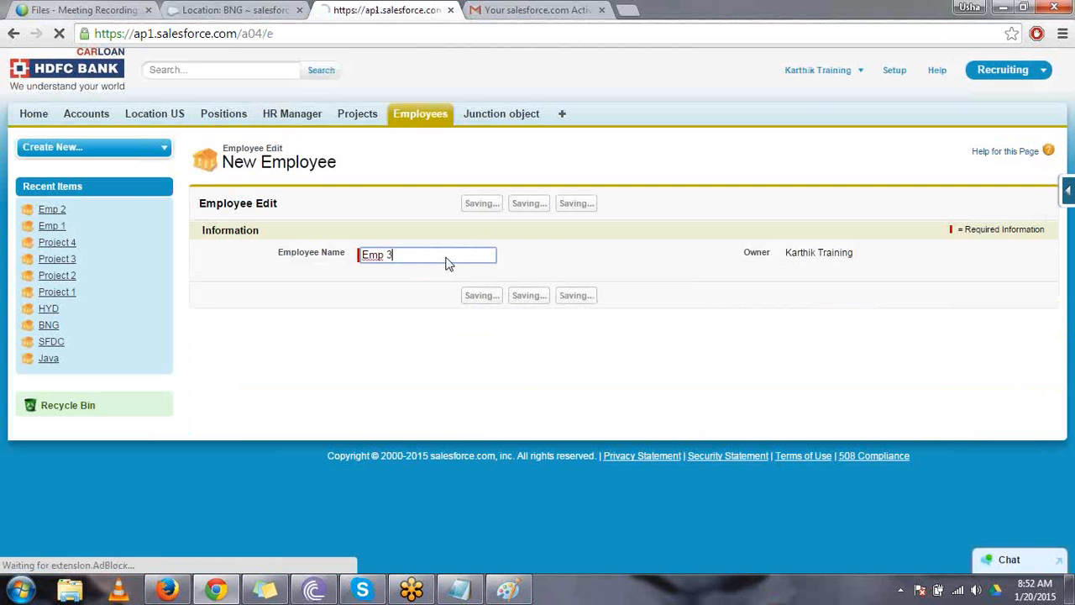
- Clone the Emp 3 record and save the copy as Emp 4
click(541, 242)
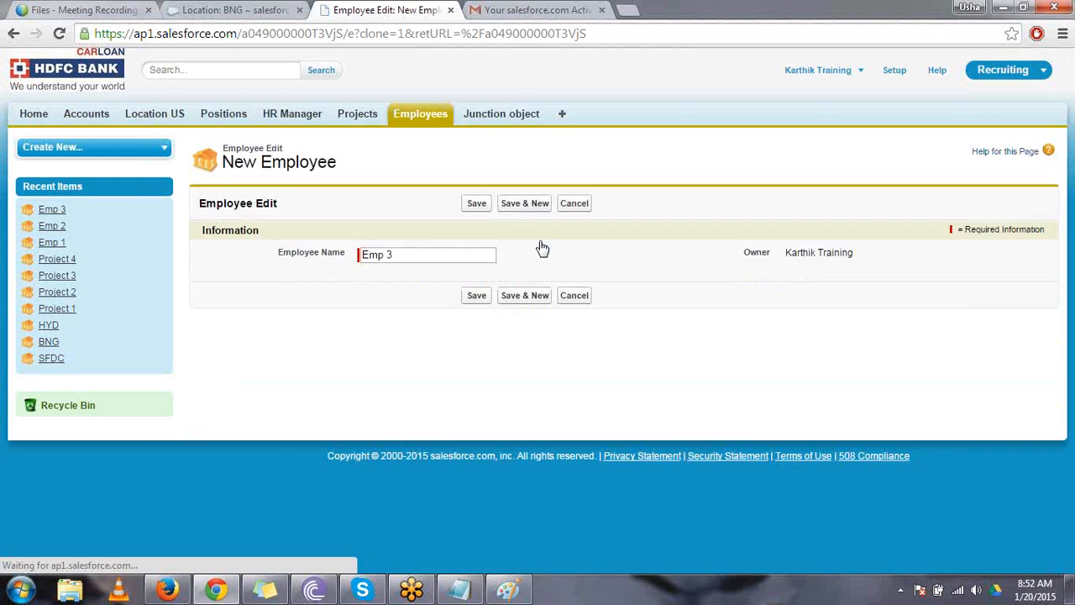
key(Right)
key(BackSpace)
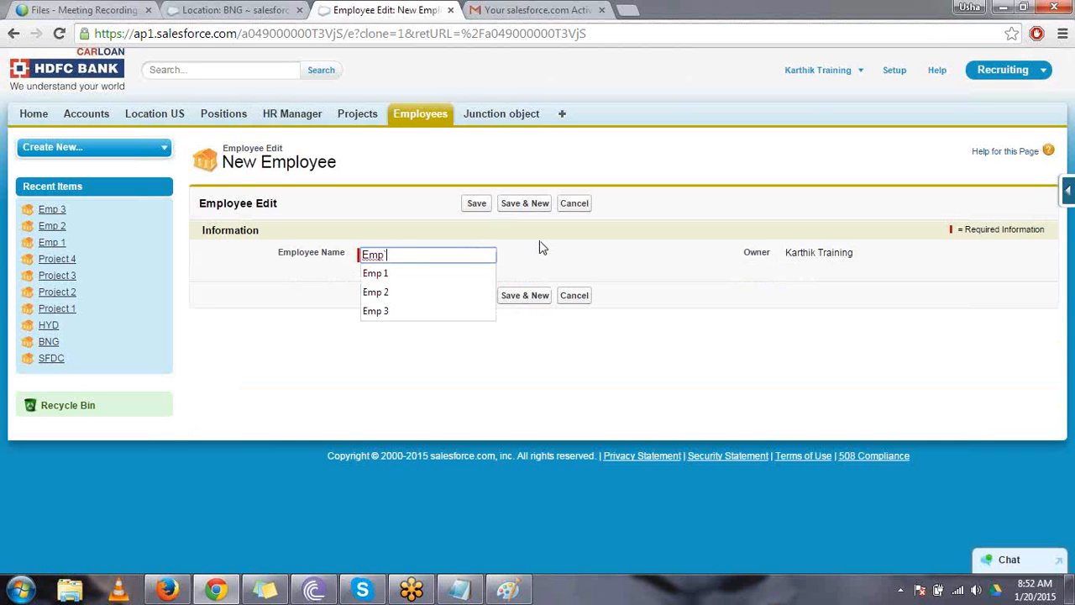
text(4)
key(Return)
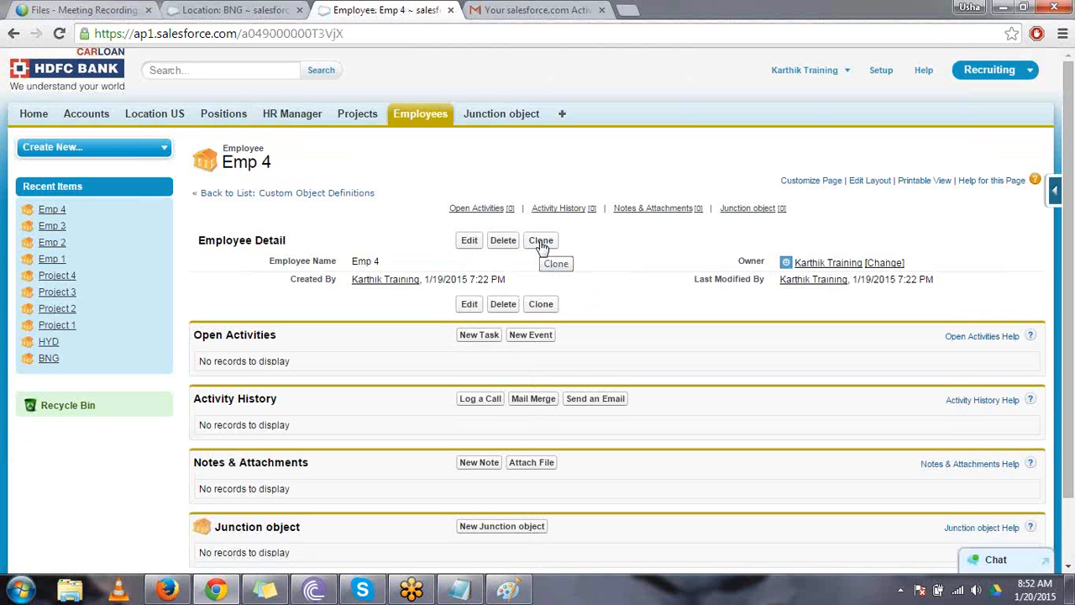
- Start a new Junction object record and name it Jun 1
click(494, 114)
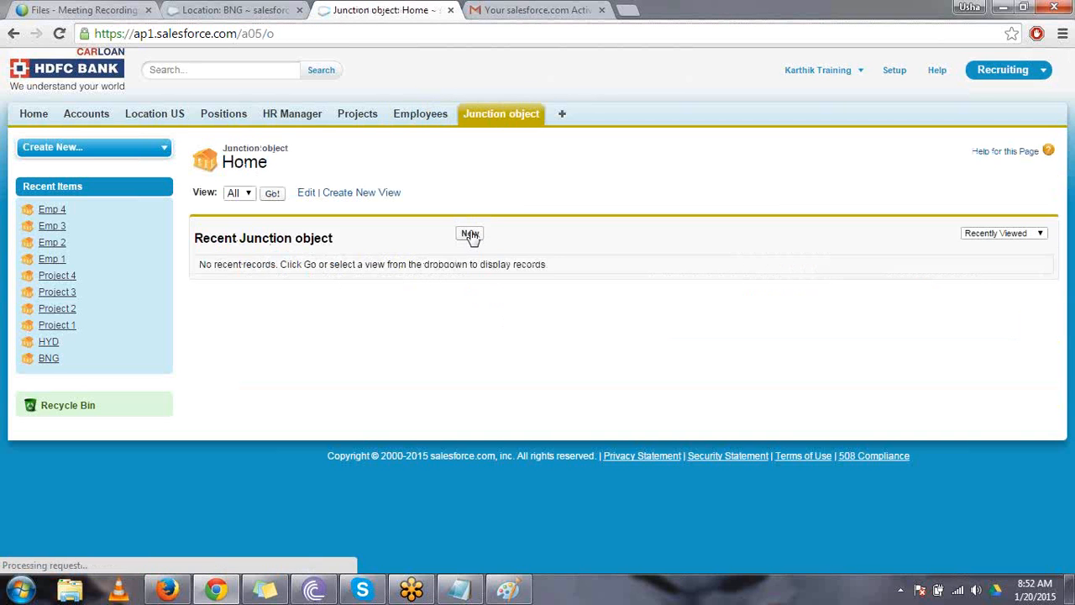
click(471, 233)
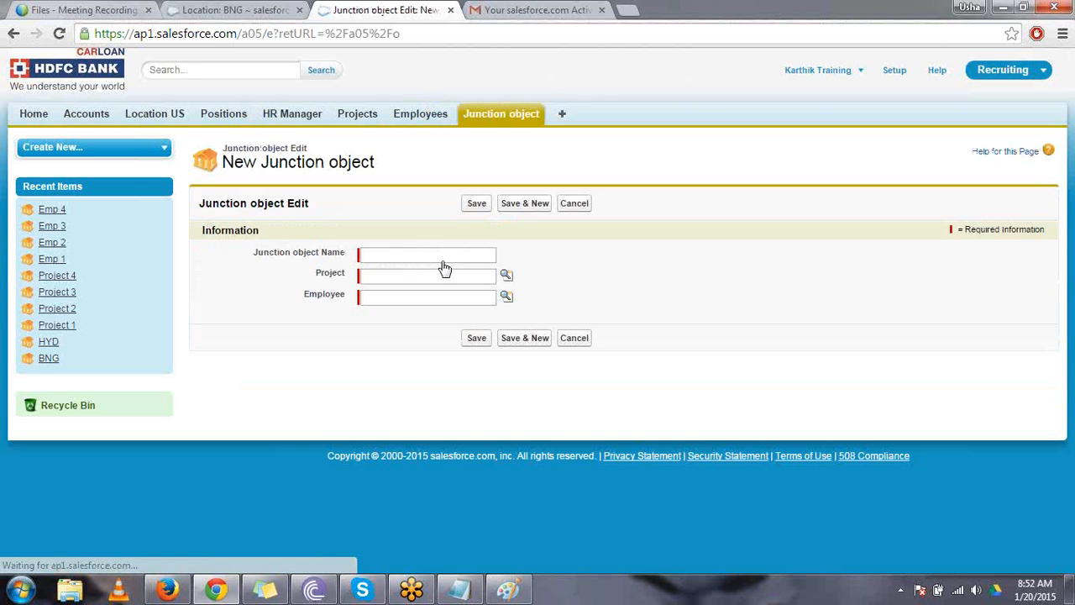
click(420, 257)
text(Jun 1)
click(546, 253)
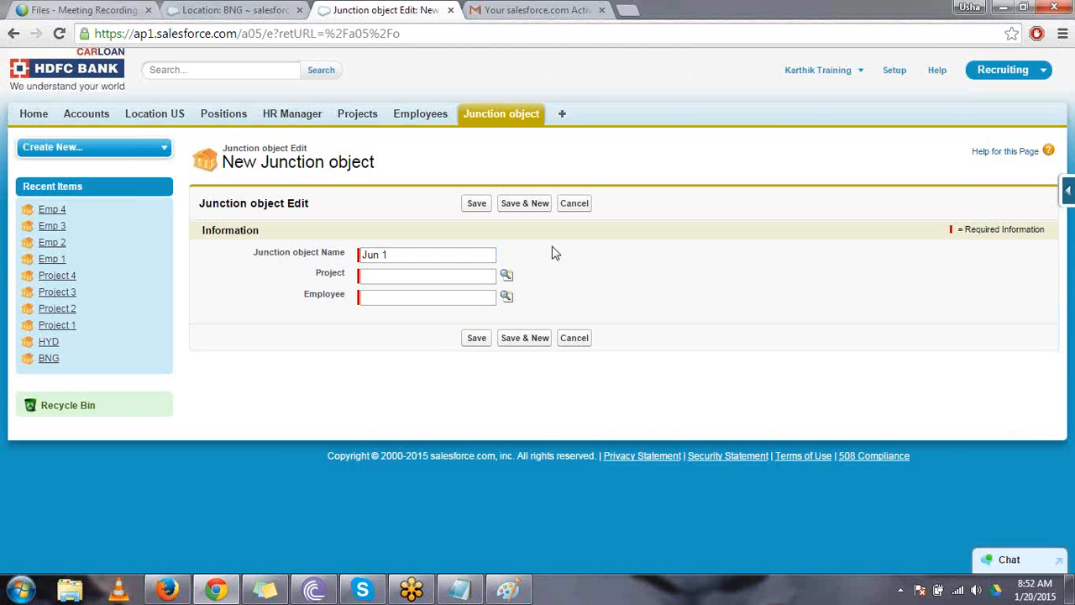
- Look up Project 1 and Emp 1 as the two parents of the Jun 1 record and save it
click(506, 280)
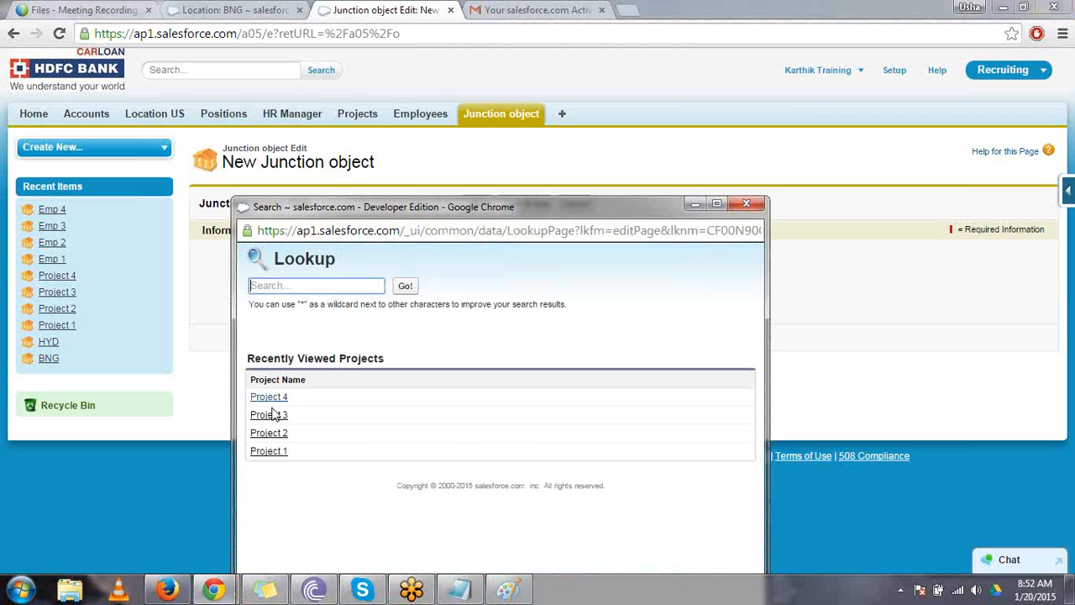
click(270, 451)
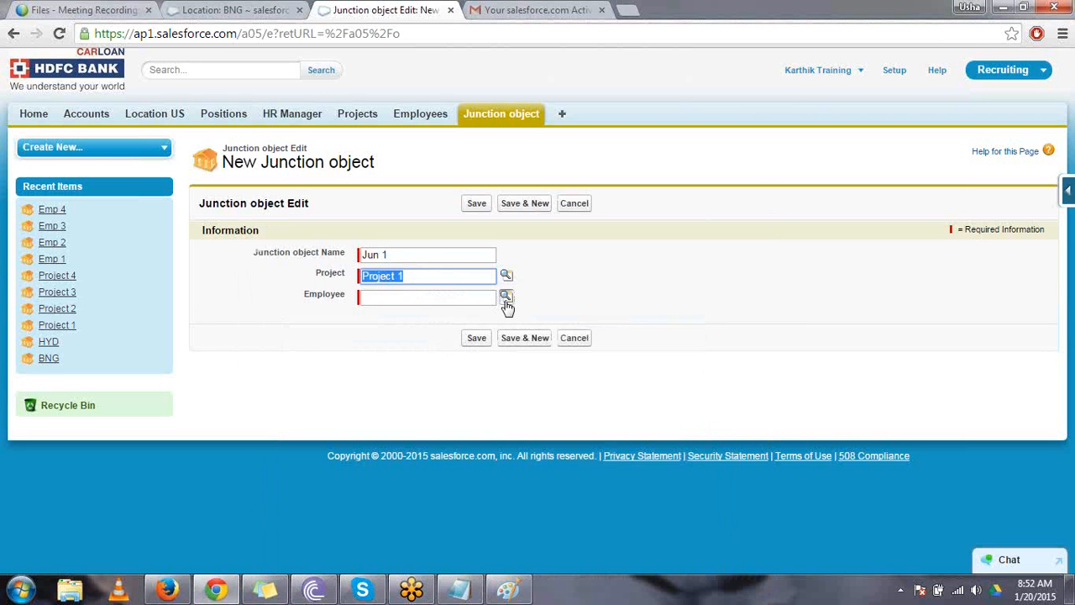
click(506, 297)
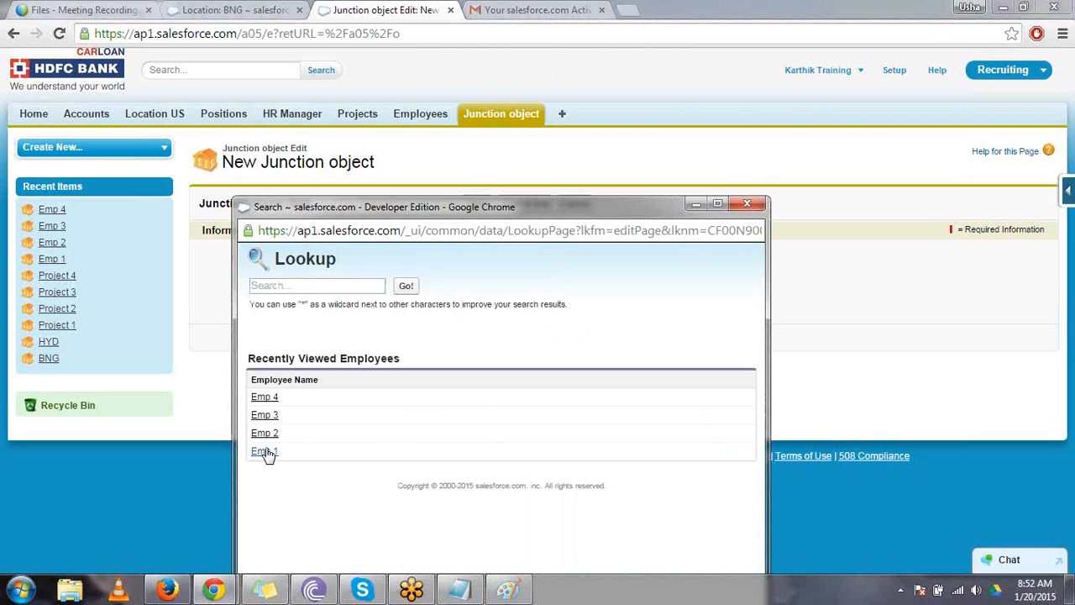
click(265, 451)
click(479, 338)
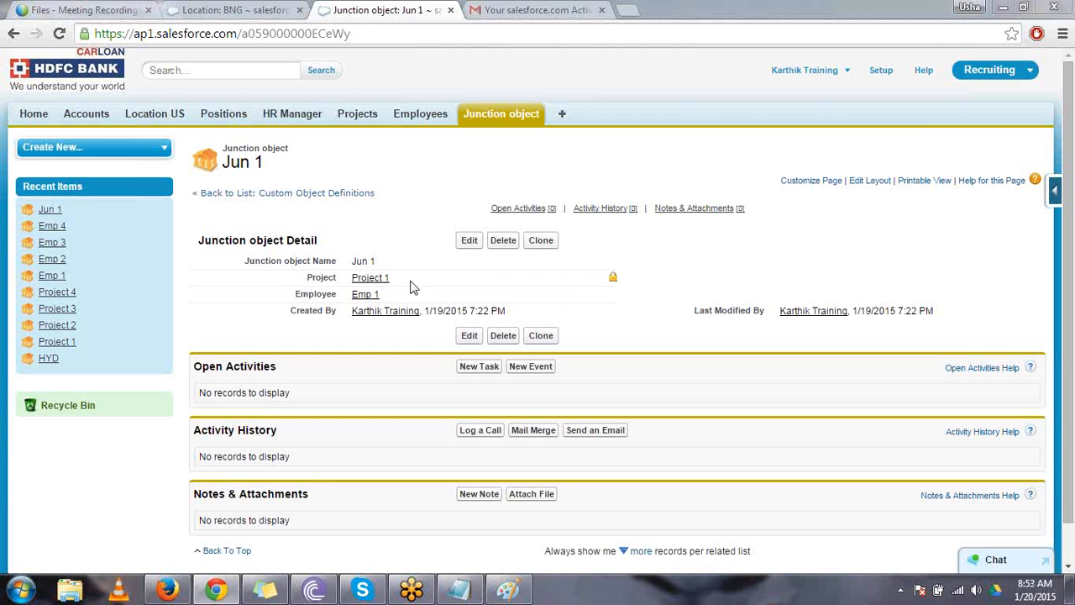
- Clone the Jun 1 record and name the copy Jun 2
drag(387, 281, 351, 297)
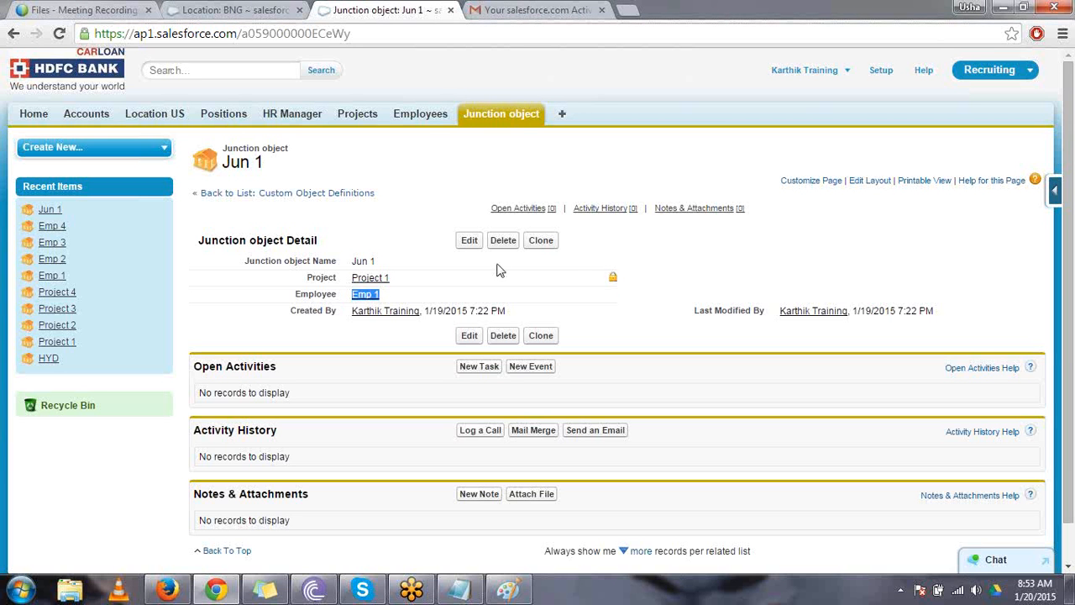
click(543, 244)
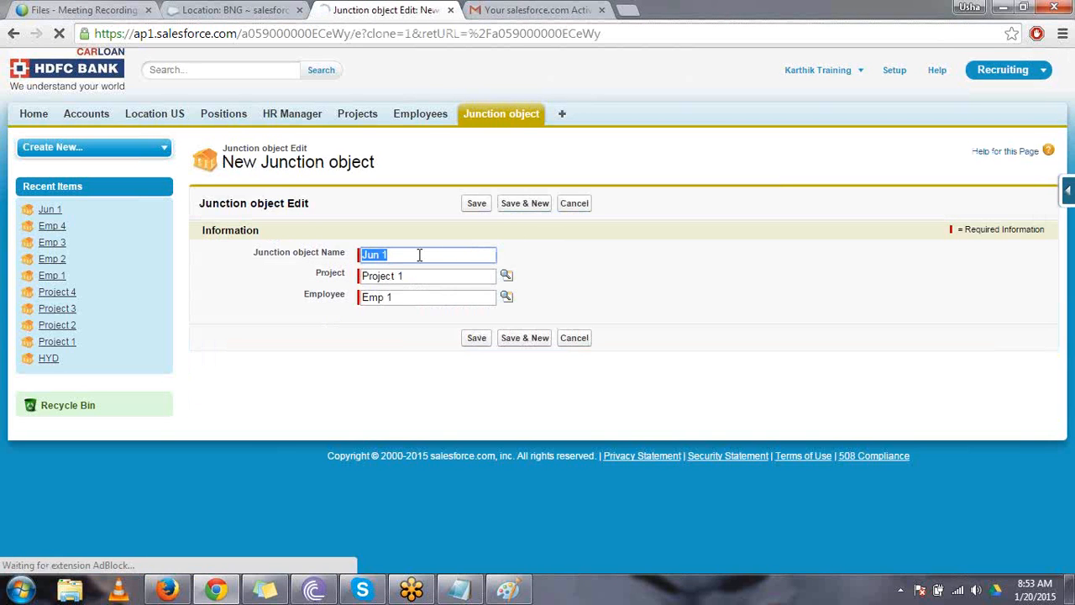
click(419, 254)
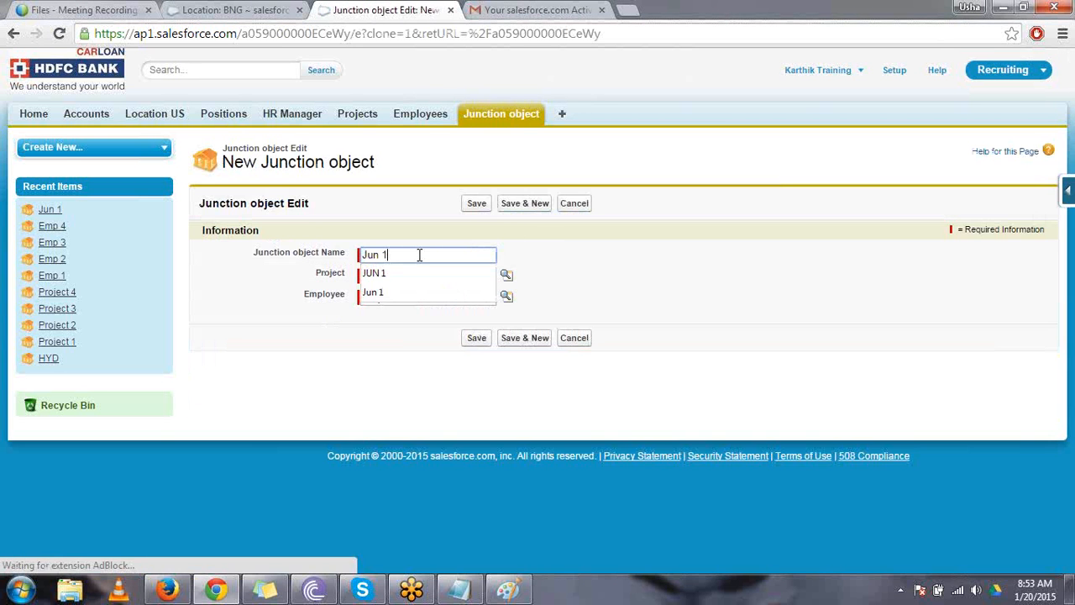
key(BackSpace)
text(2)
click(696, 223)
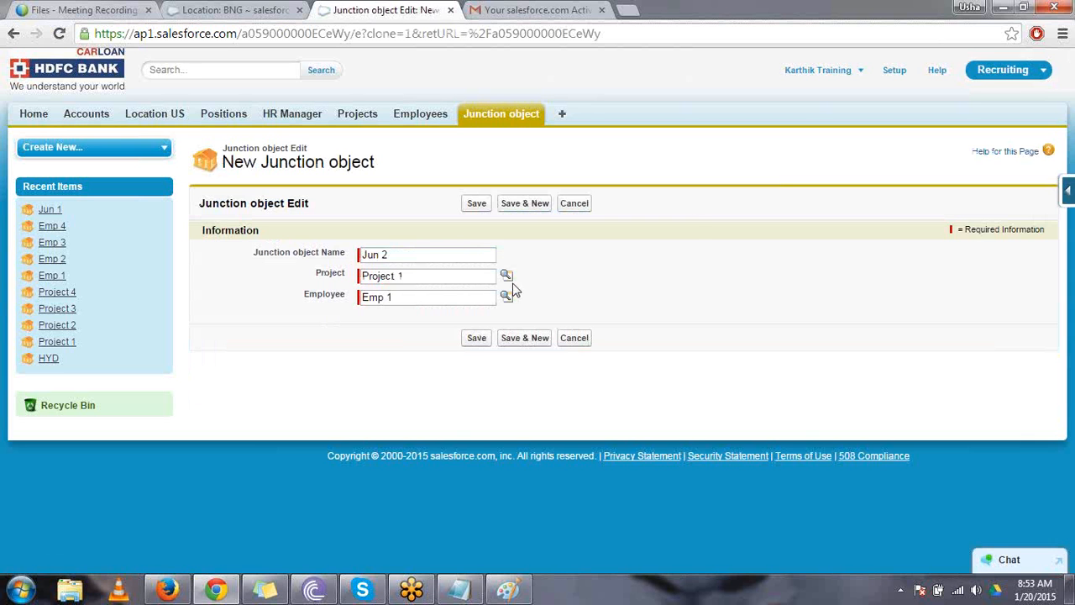
- Replace the employee on the Jun 2 copy with Emp 2 through the lookup and save the record
click(412, 294)
key(ctrl+a)
key(BackSpace)
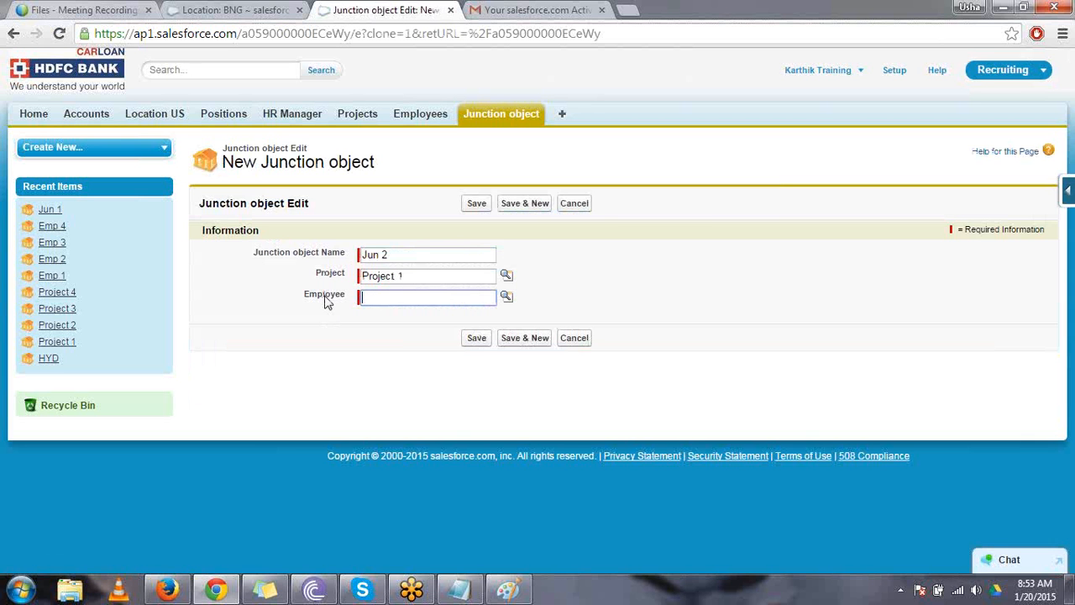
click(507, 298)
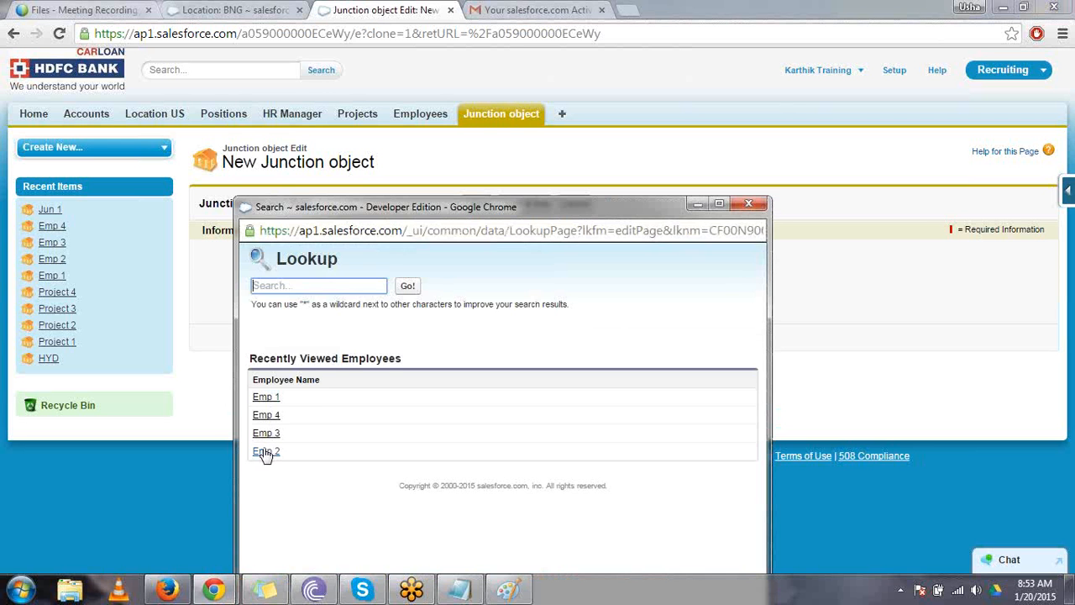
click(266, 451)
click(481, 338)
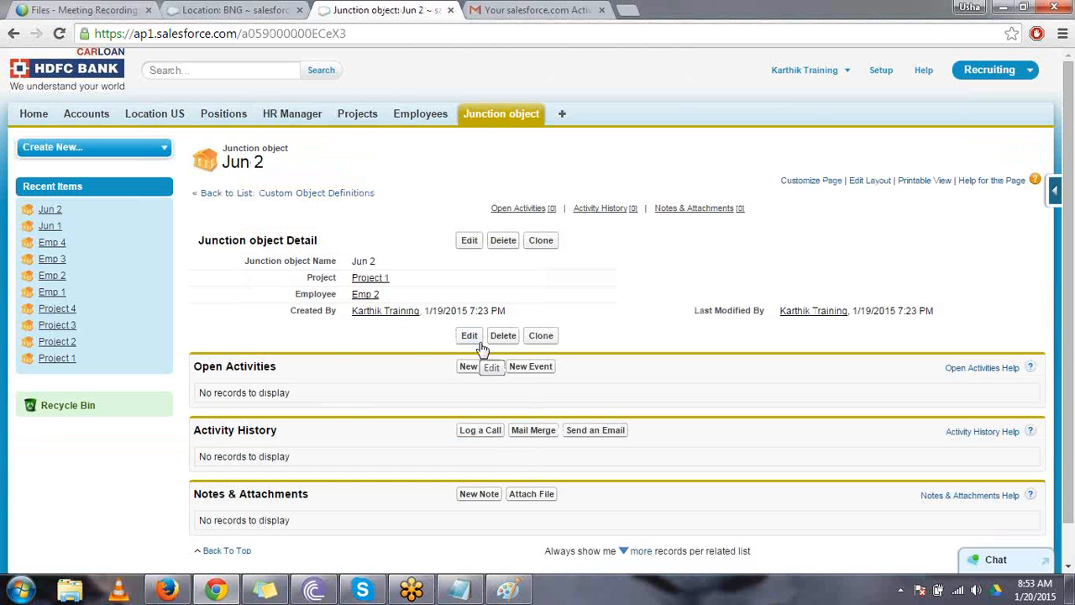
- Clone the Jun 2 record, set the copy's employee to Emp 3, and save it
click(542, 241)
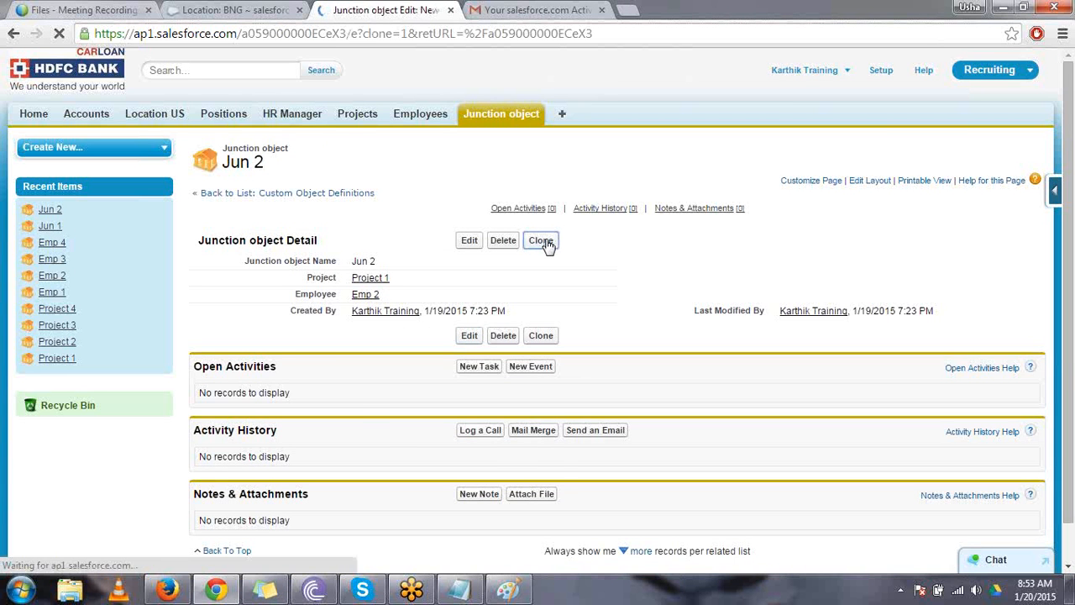
click(423, 297)
key(BackSpace)
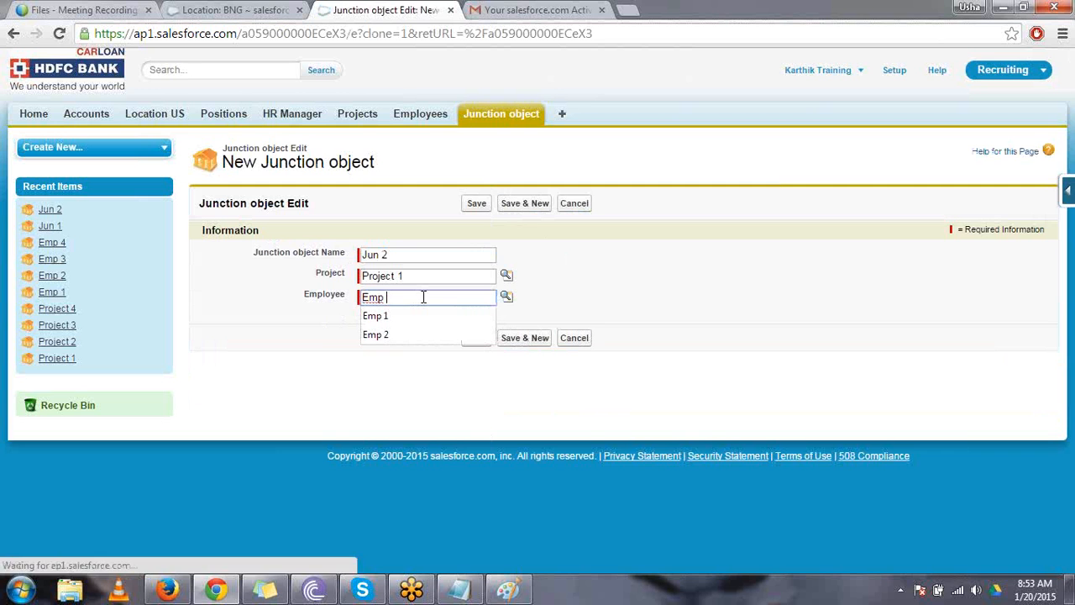
text(3)
key(Return)
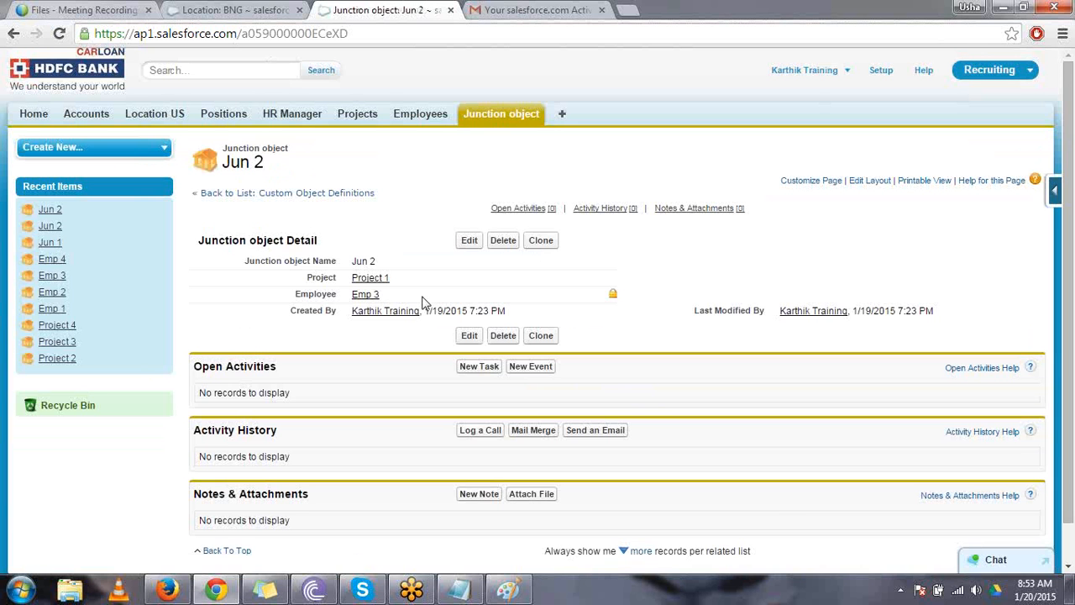
- Clone the junction record linked to Emp 3, name the copy Jun 4, set its project to Project 2, and save it
click(538, 247)
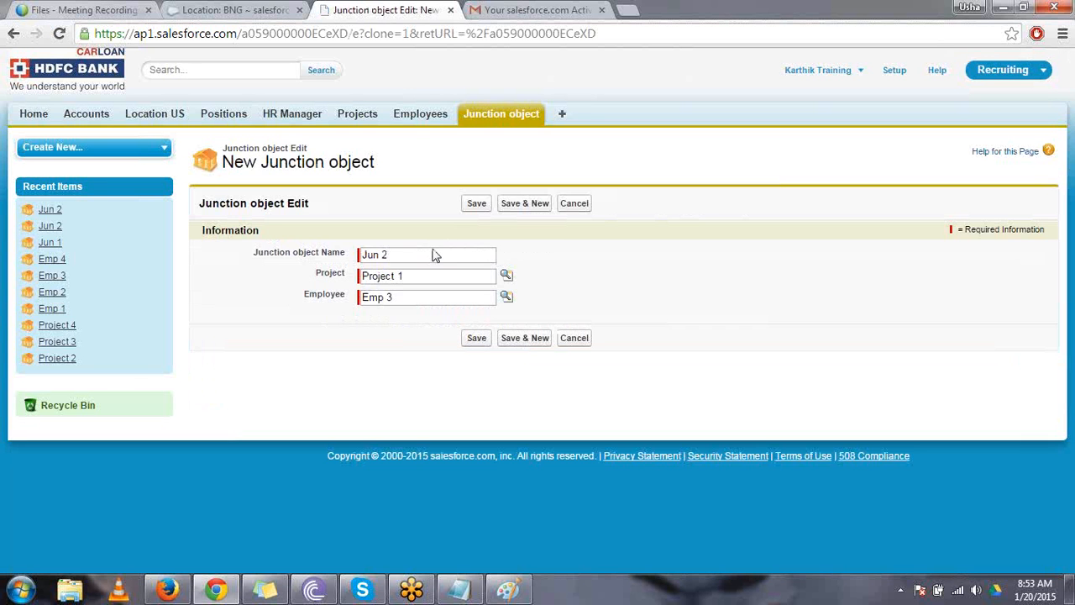
click(433, 250)
key(BackSpace)
text(4)
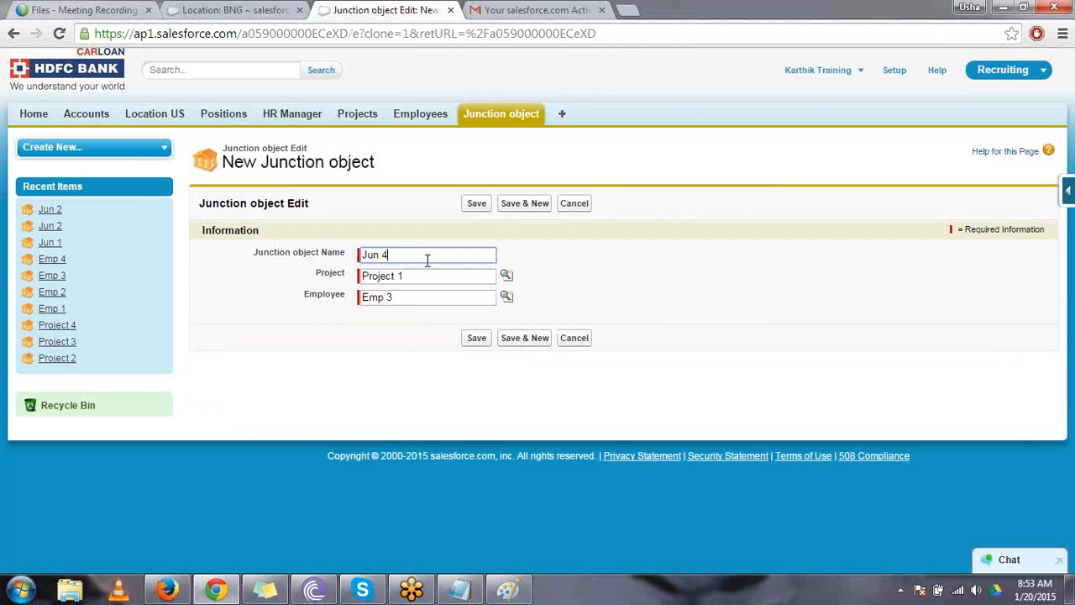
click(414, 277)
key(BackSpace)
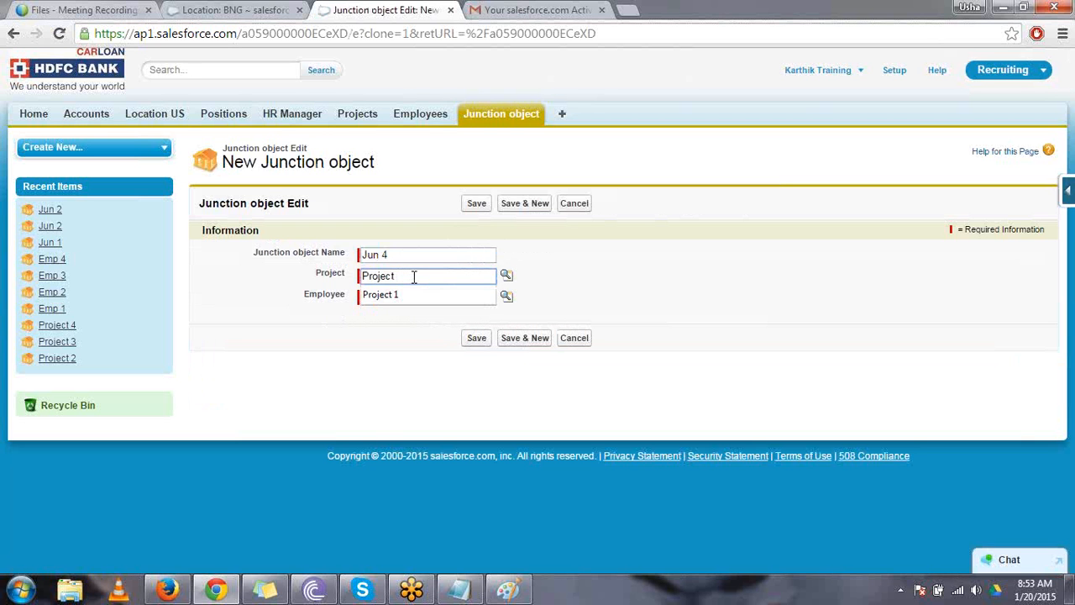
text(2)
key(Return)
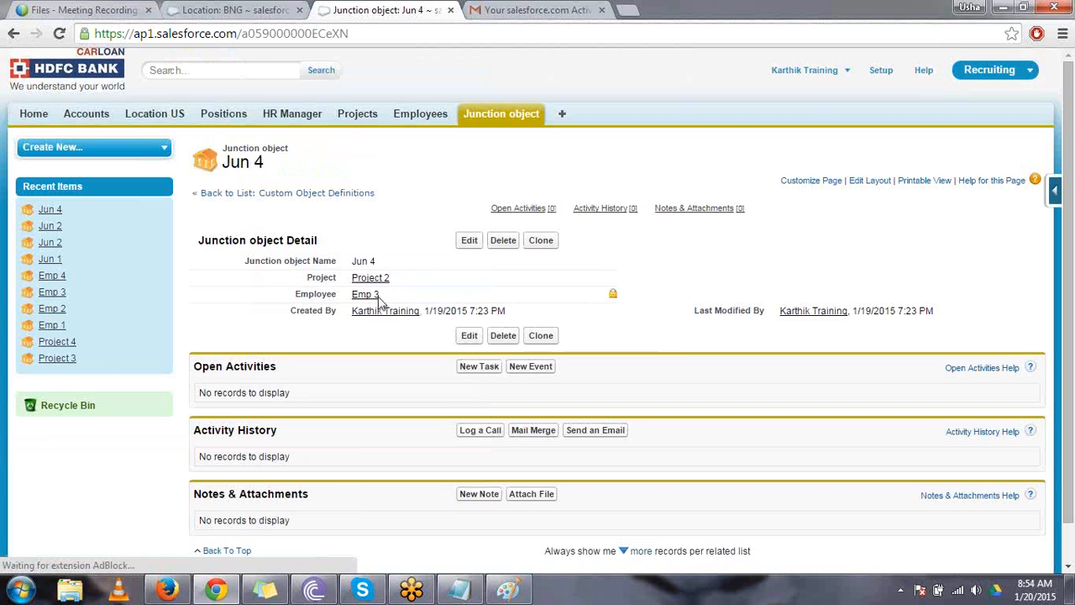
- Preview the Project 2 details from the Jun 4 record, and open the HYD location record
mouse_move(372, 301)
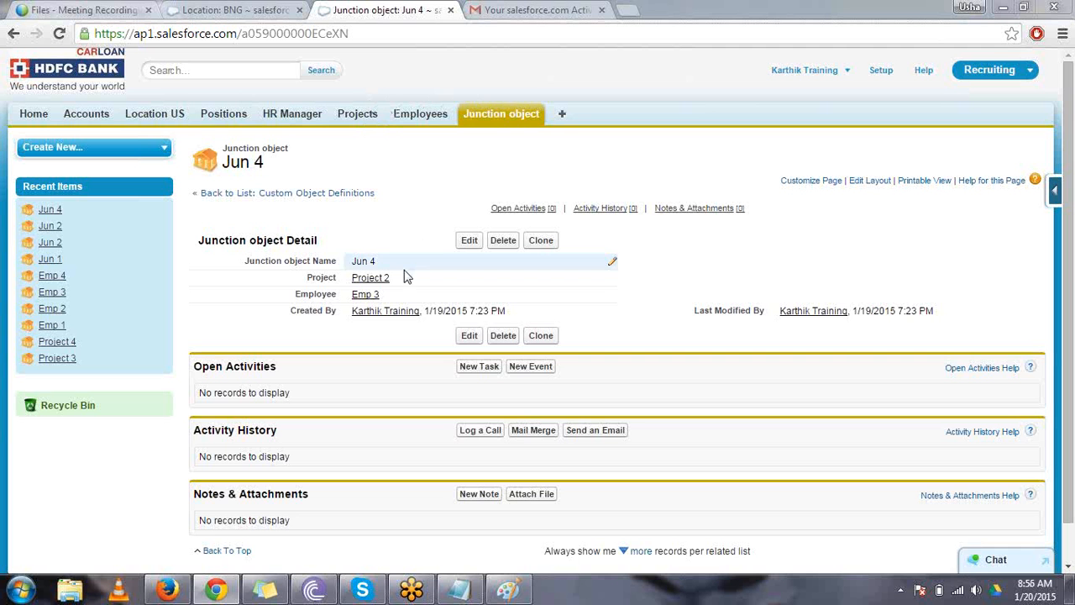
mouse_move(387, 286)
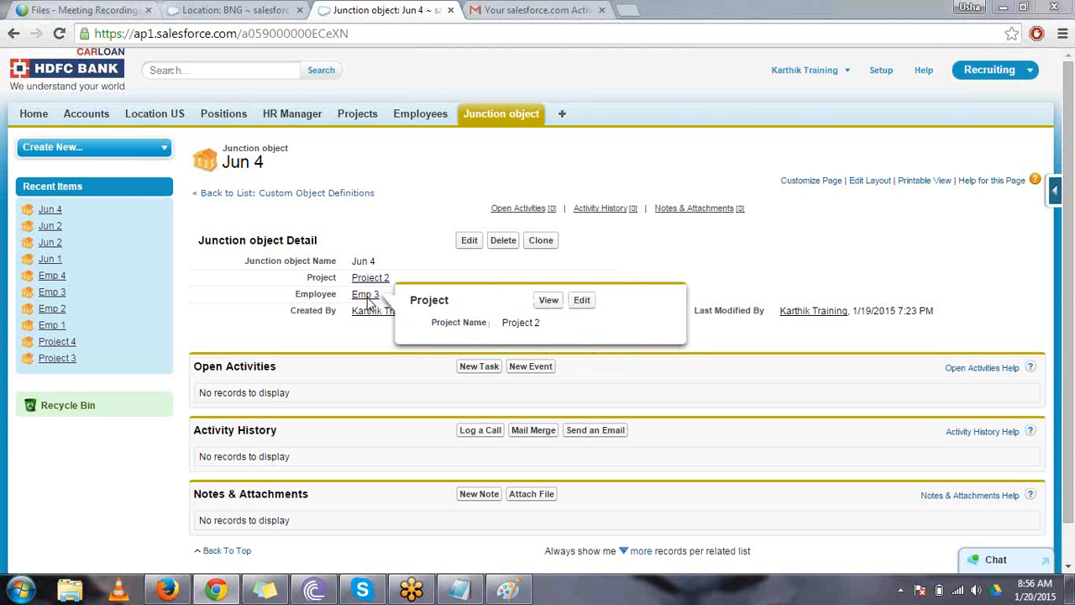
click(169, 120)
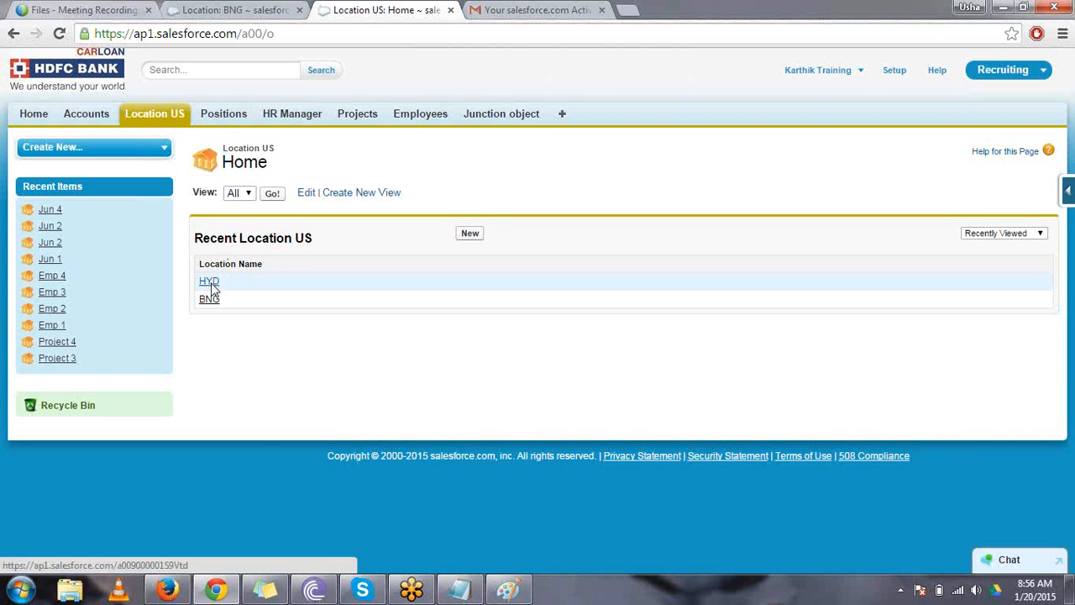
click(210, 284)
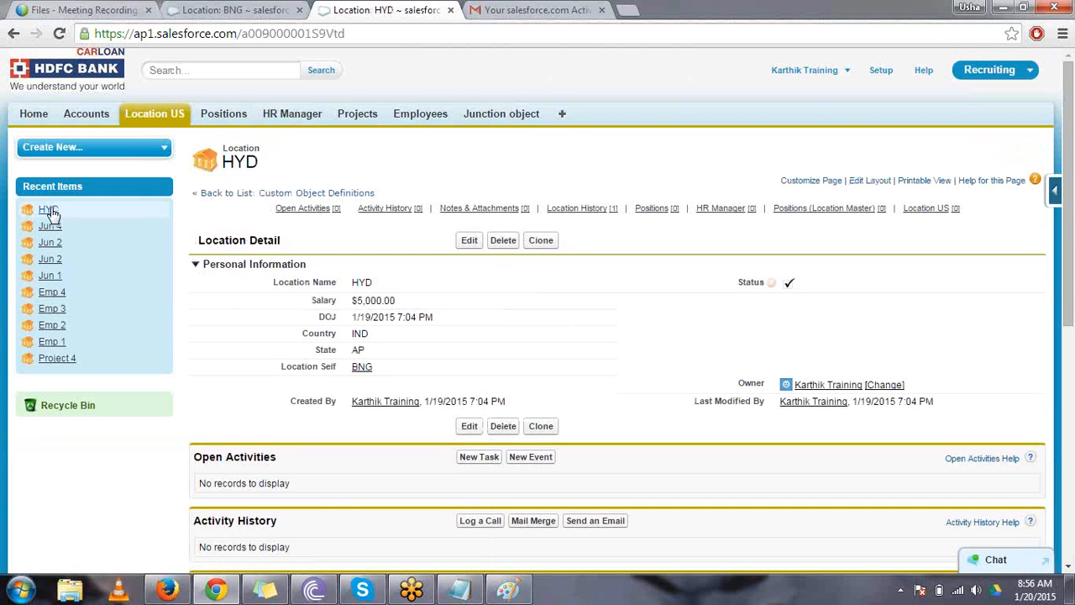
mouse_move(50, 212)
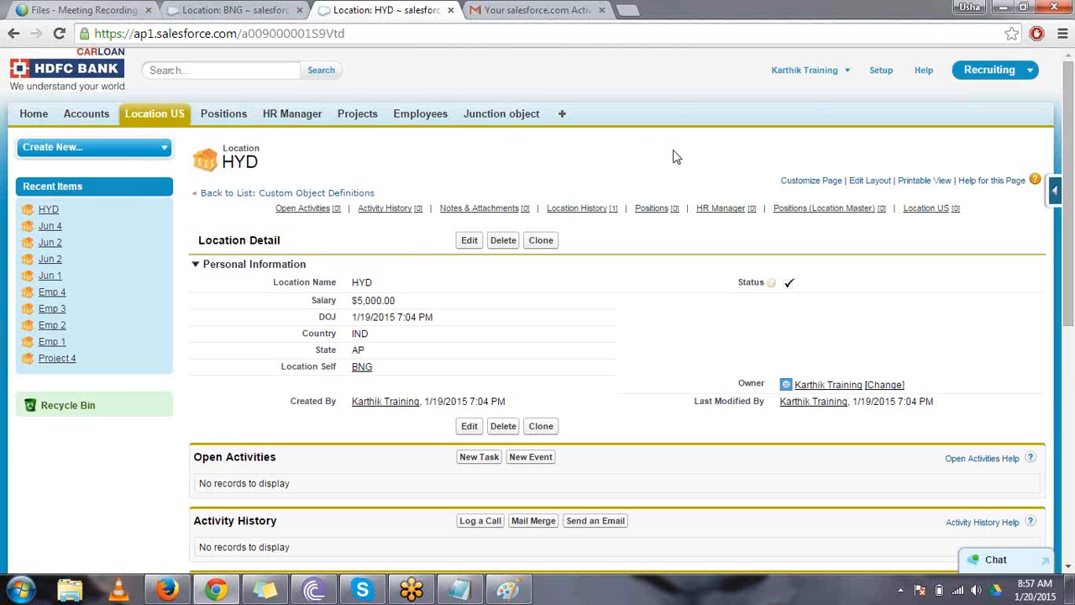
- Open the mini page layout from the Location page layout editor and examine its fields and related lists
click(867, 186)
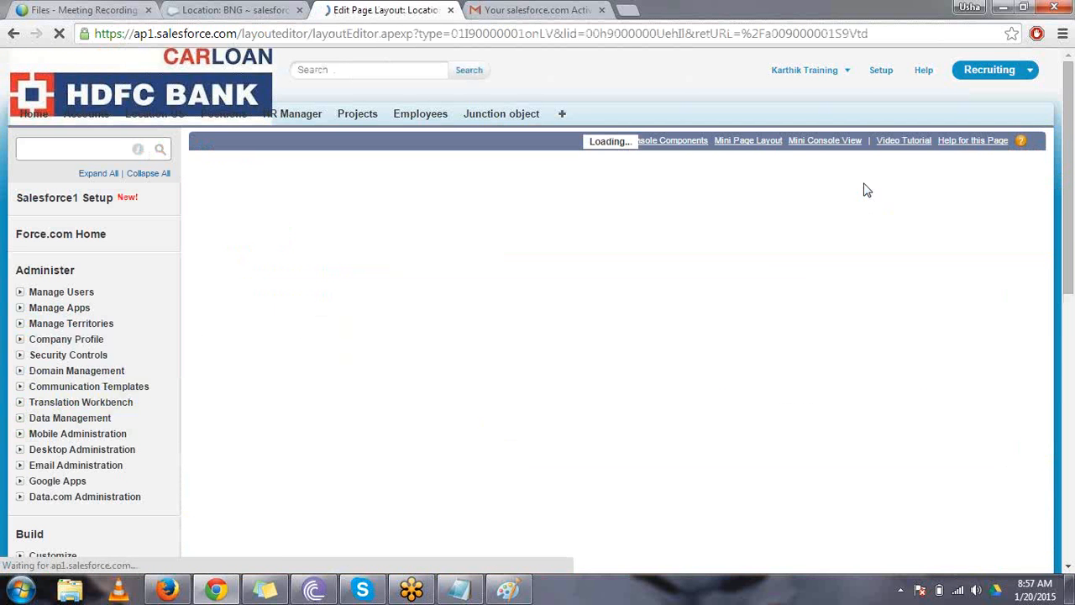
scroll(866, 190, down, 2)
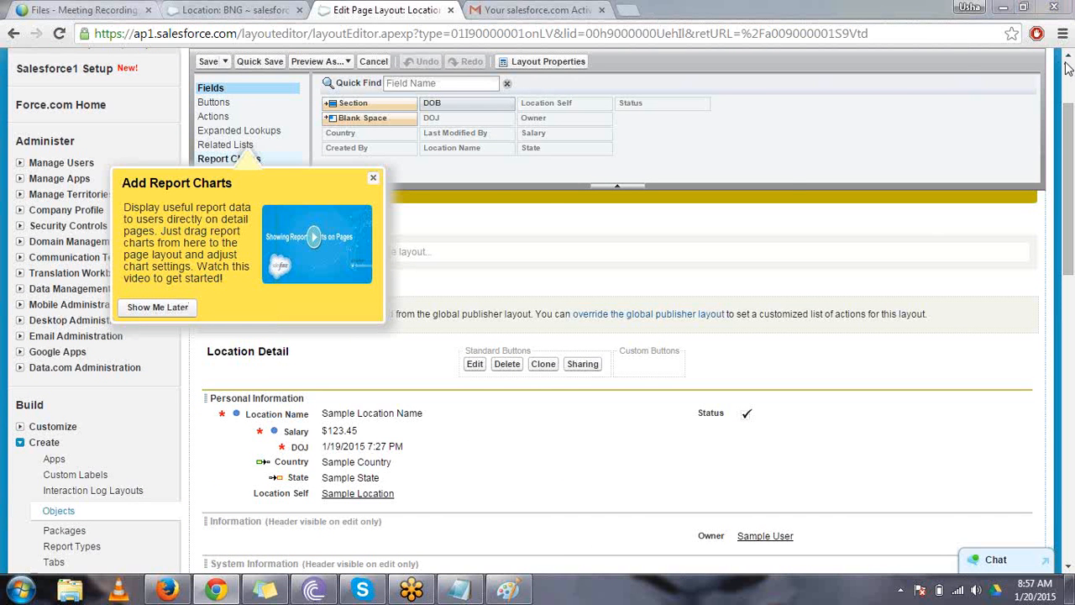
click(372, 177)
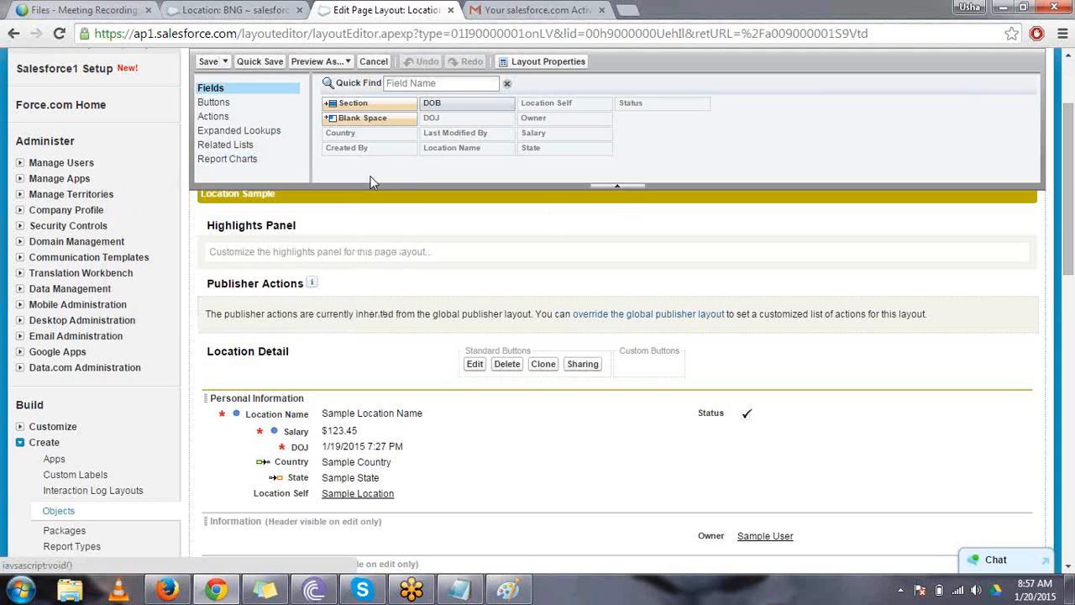
scroll(373, 182, up, 2)
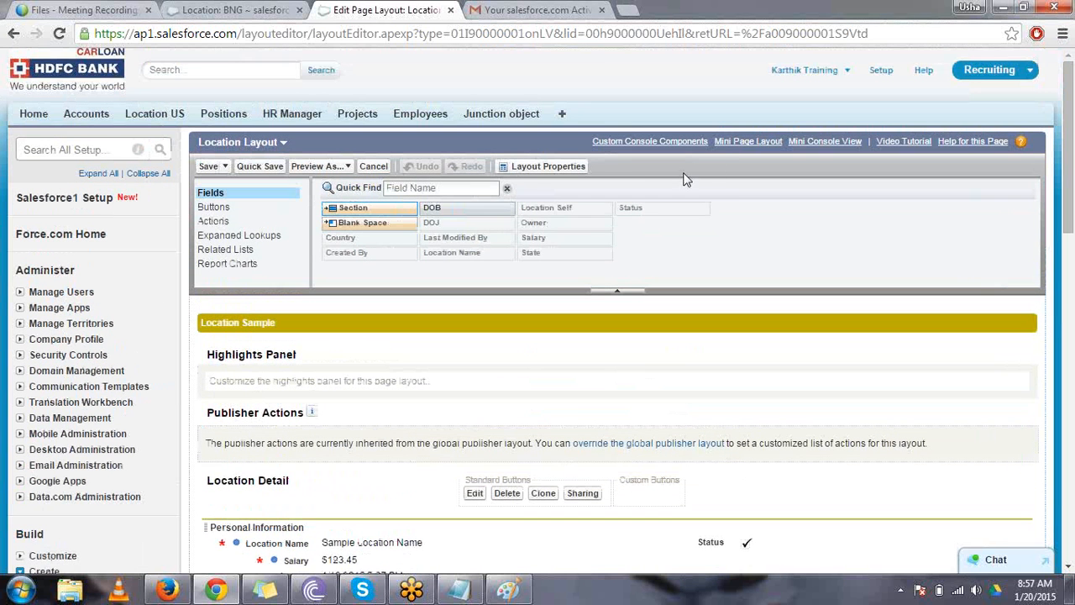
click(744, 142)
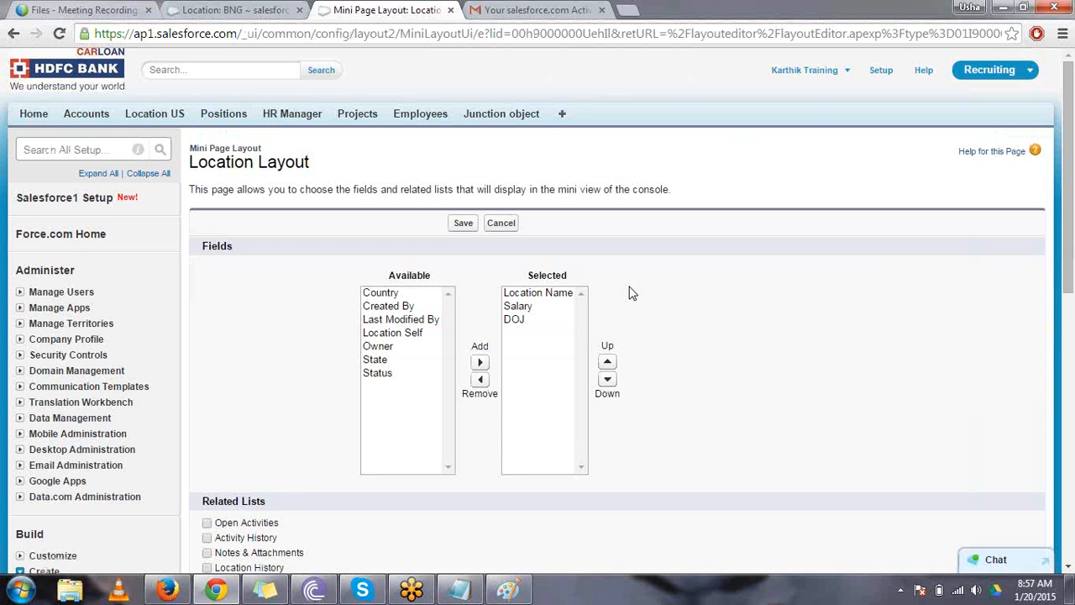
scroll(633, 293, down, 2)
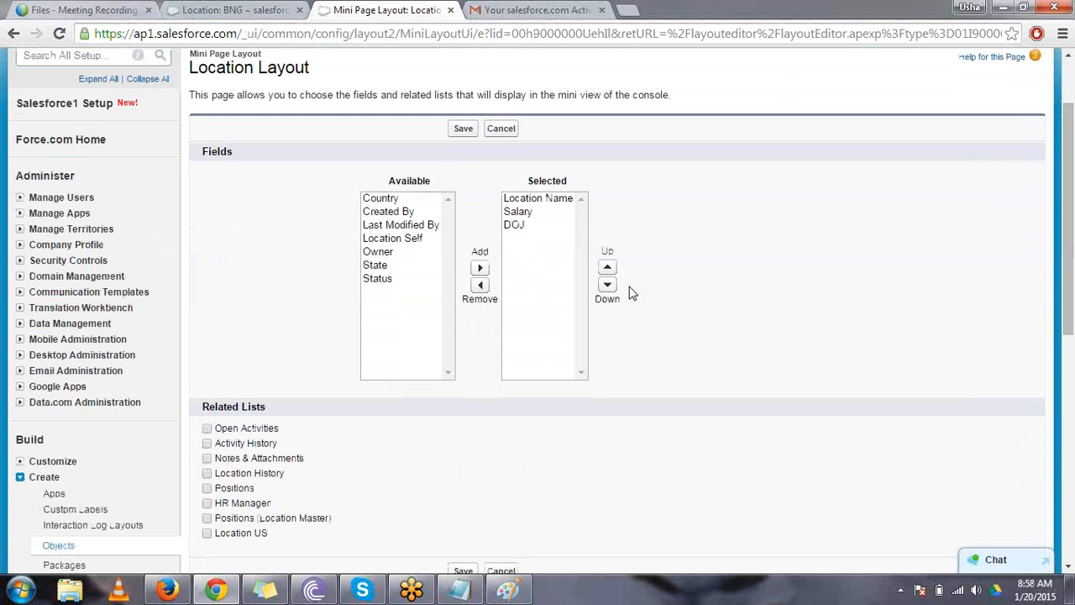
- Add the Country, State and Status fields to the Location mini page layout, and save both the mini layout and the page layout
click(404, 203)
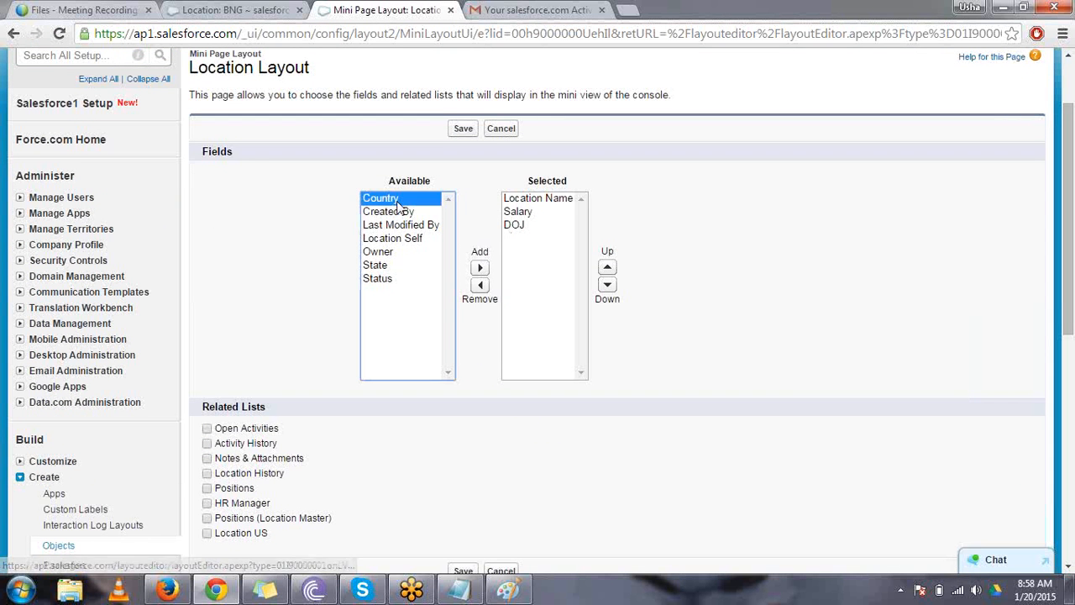
click(478, 269)
click(378, 254)
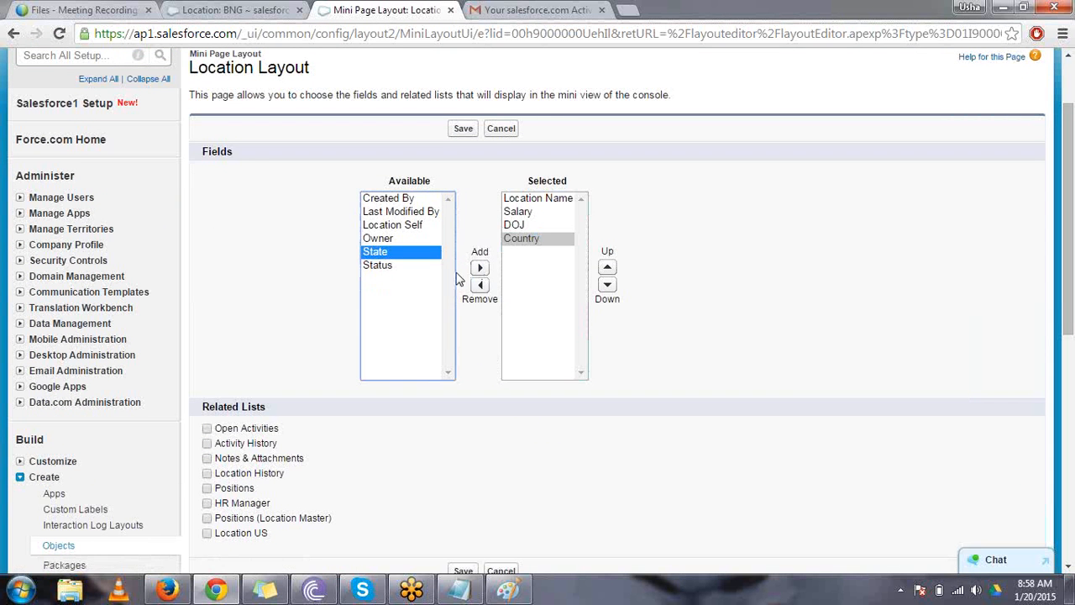
click(479, 269)
click(382, 253)
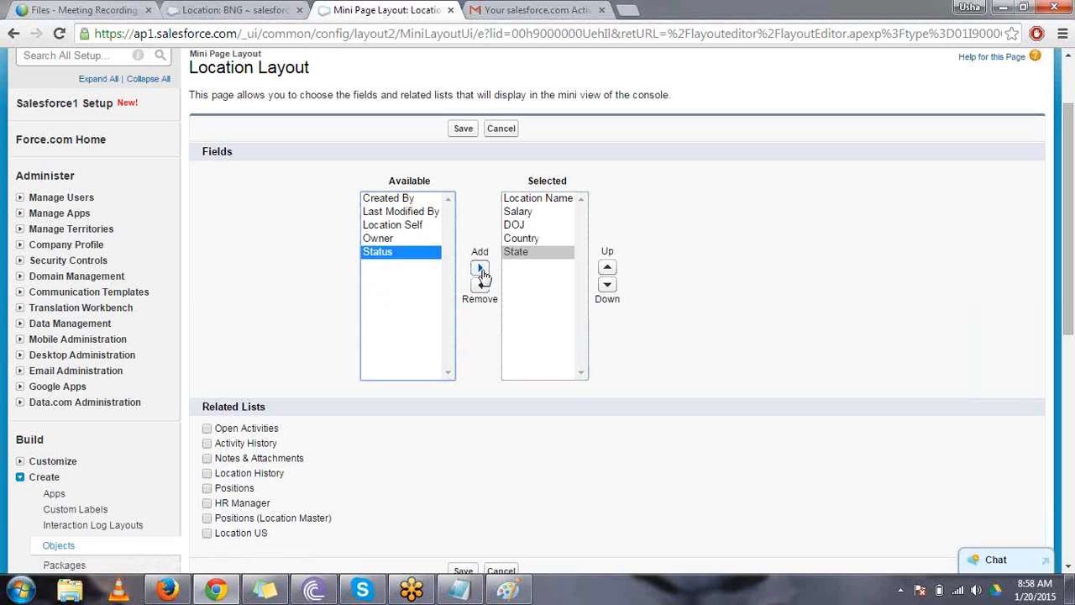
click(479, 269)
click(462, 130)
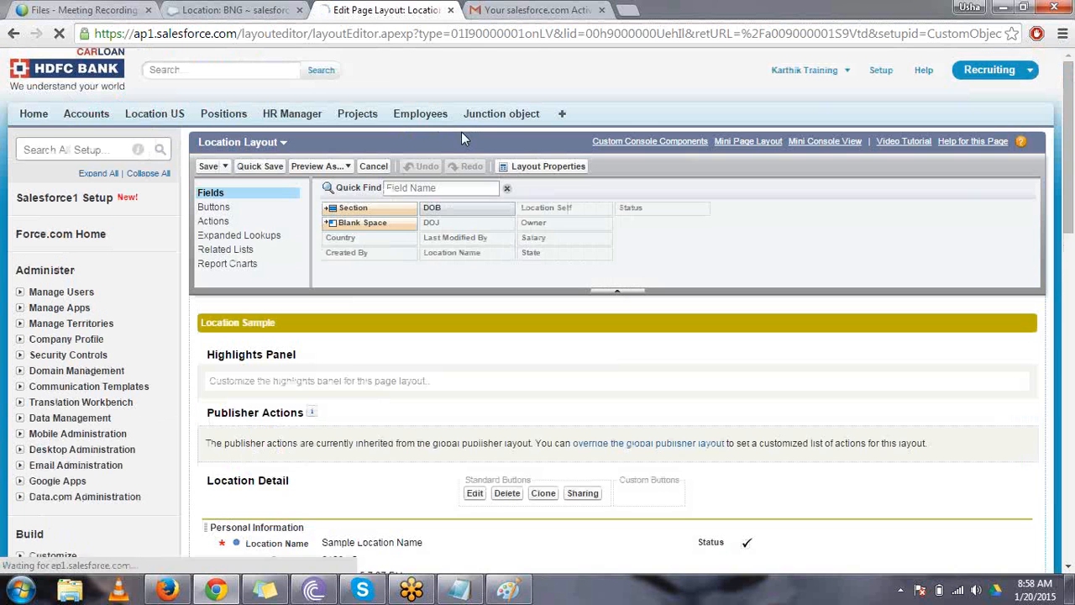
click(208, 167)
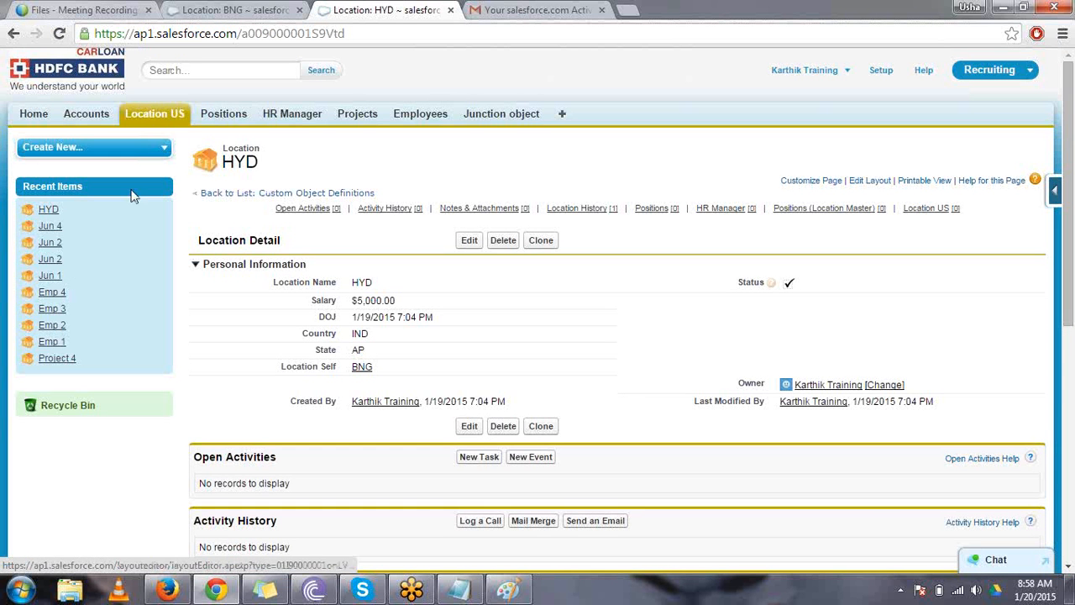
mouse_move(56, 215)
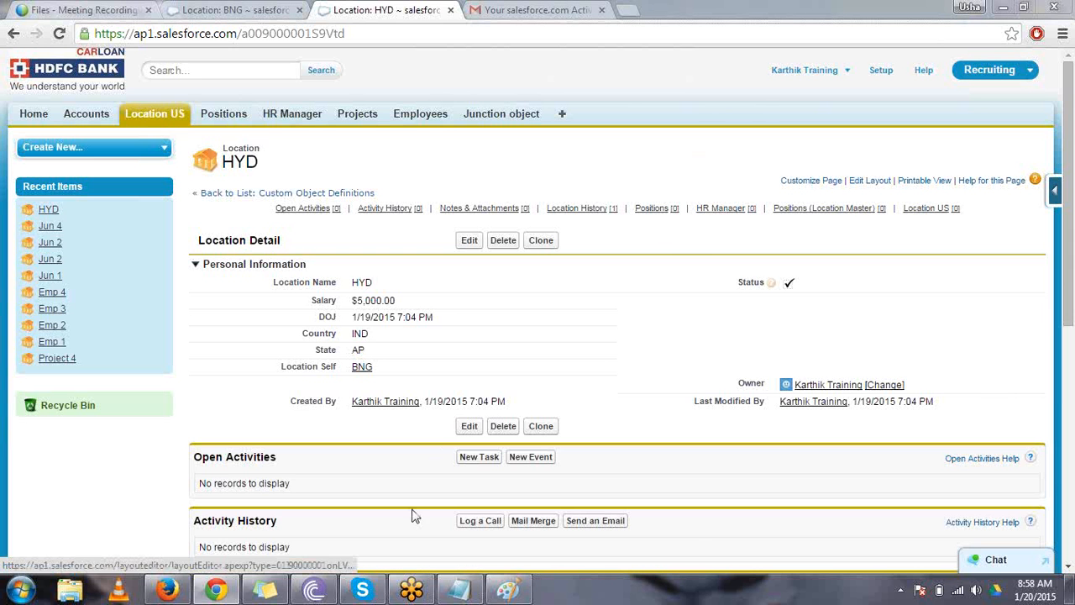
- Switch to Notepad, clear the existing note, and write the topic heading "Users" and highlight it
click(459, 592)
key(ctrl+a)
key(BackSpace)
key(Return)
key(Return)
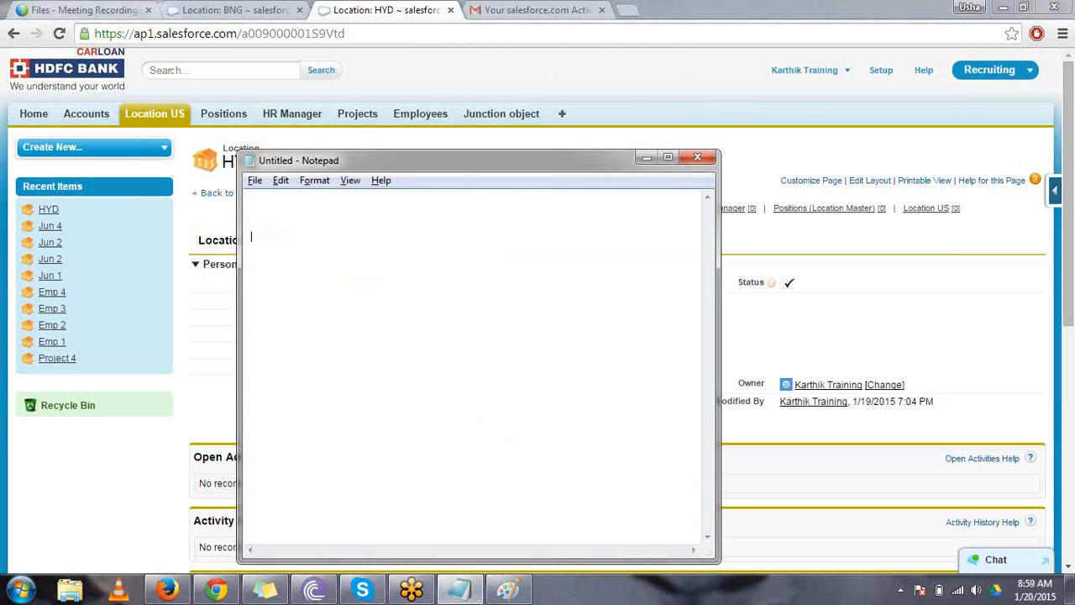
text(Users)
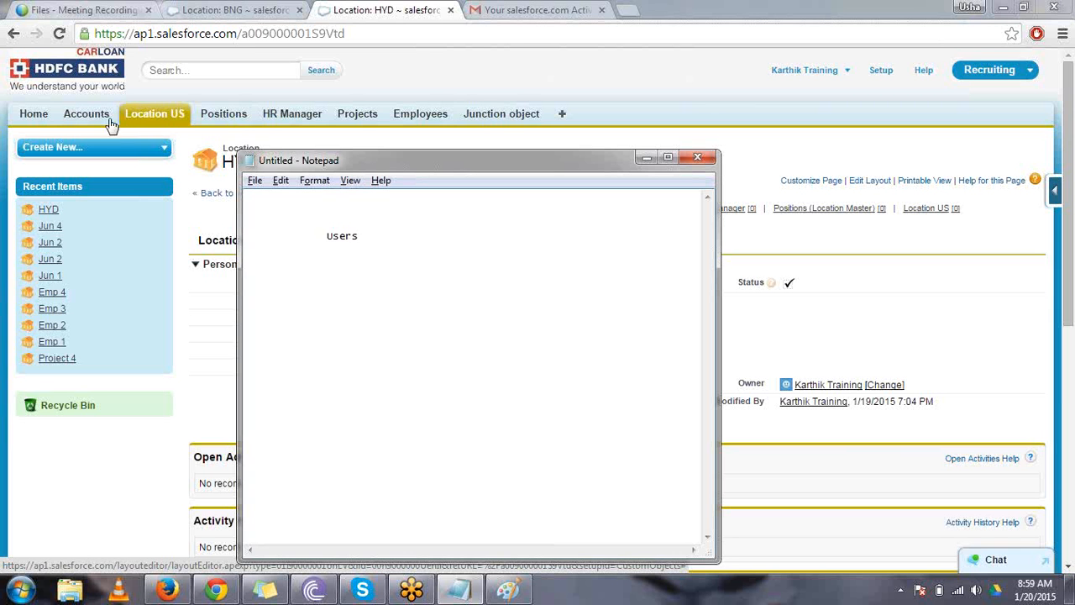
drag(320, 242, 359, 243)
double_click(347, 241)
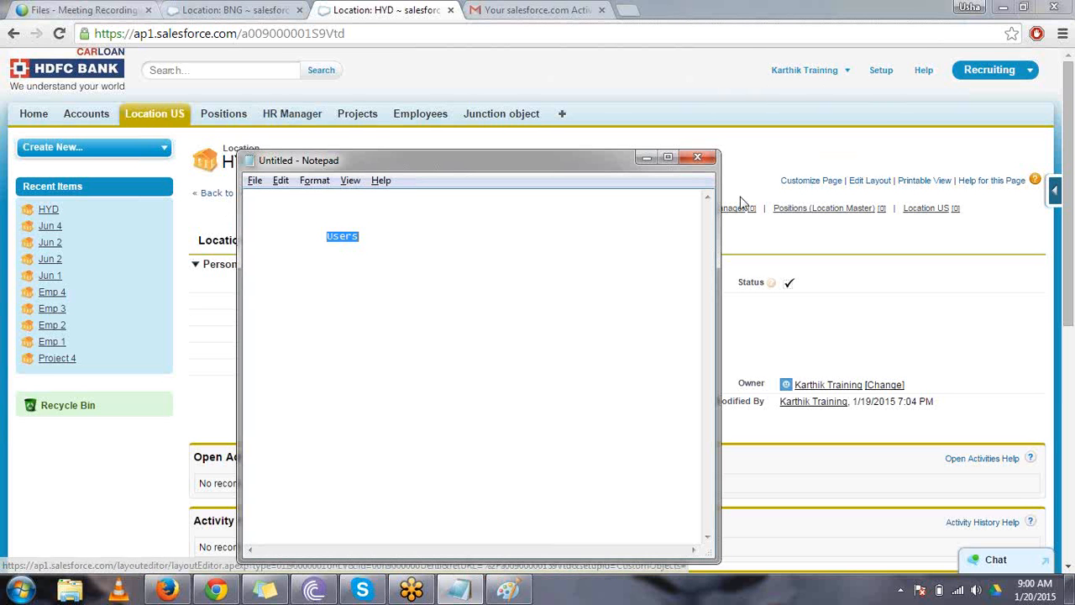
- Return to Salesforce in the browser and start a new user record from the Users list in Setup
click(821, 163)
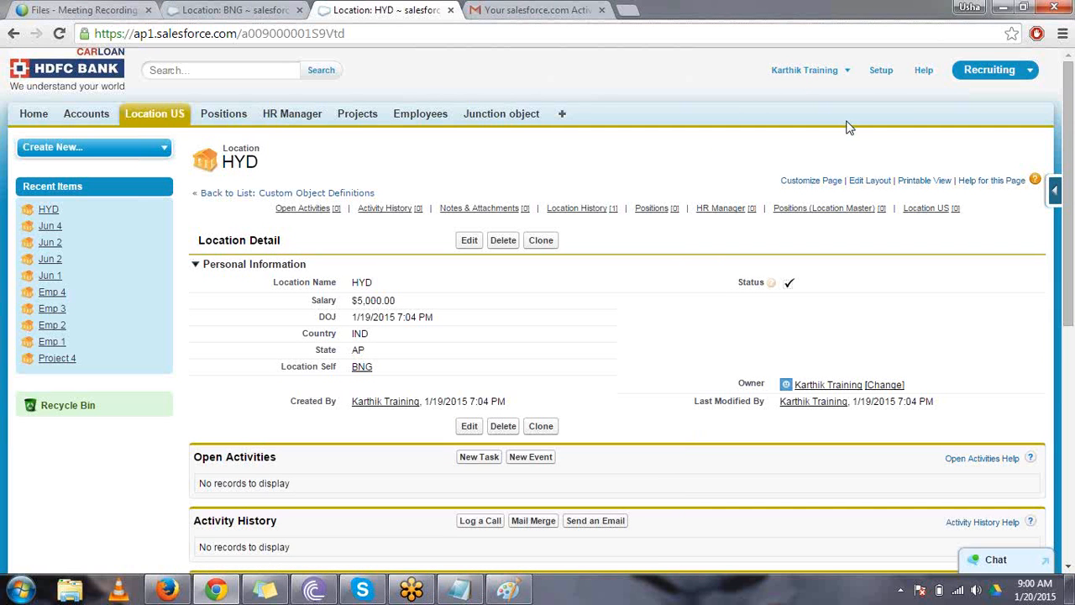
click(880, 72)
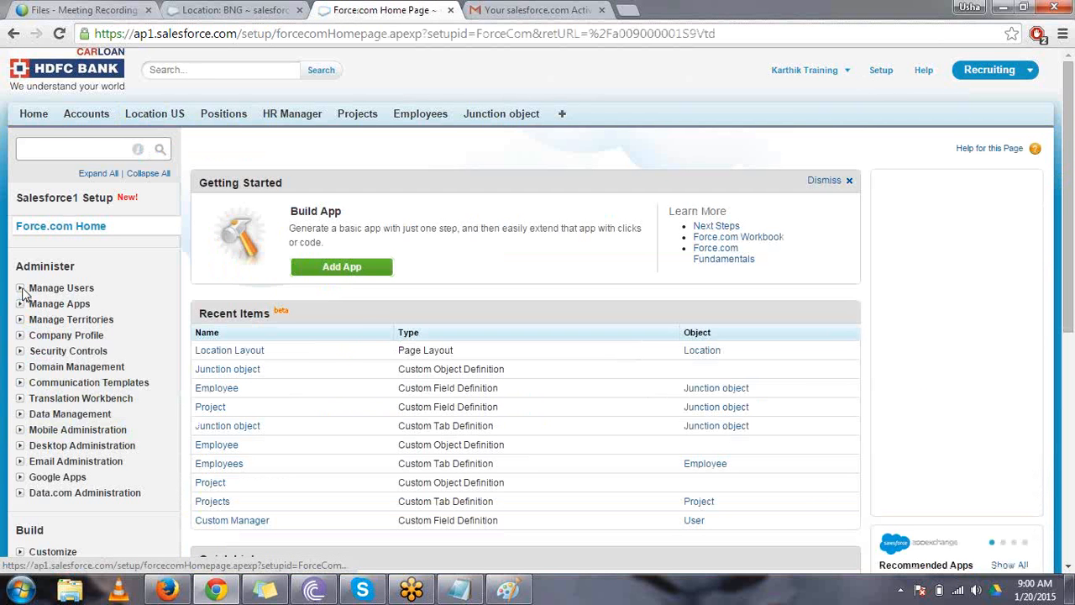
drag(95, 287, 29, 287)
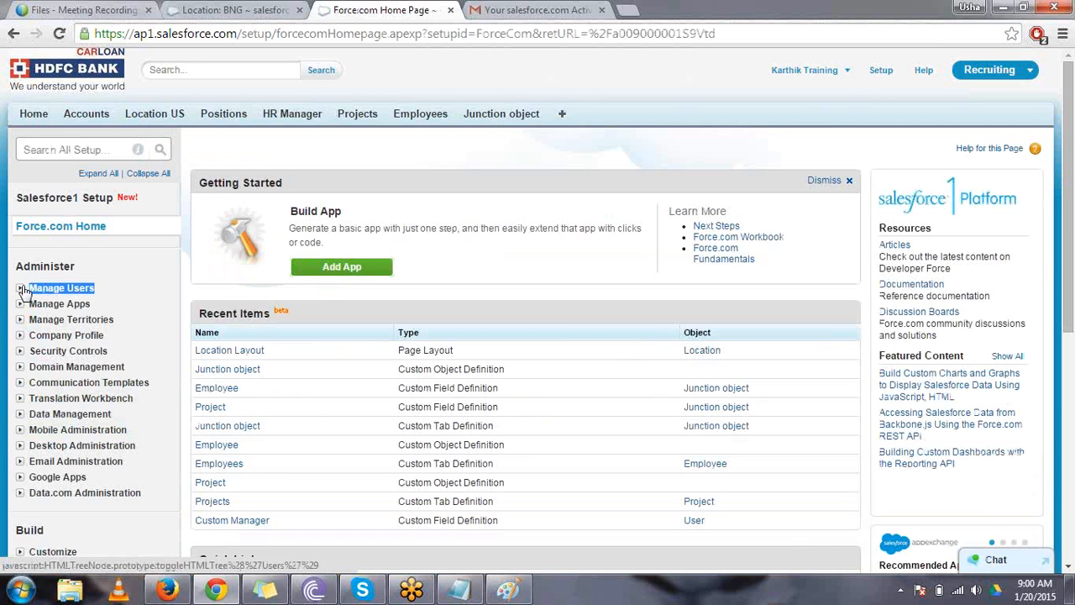
click(22, 288)
click(52, 308)
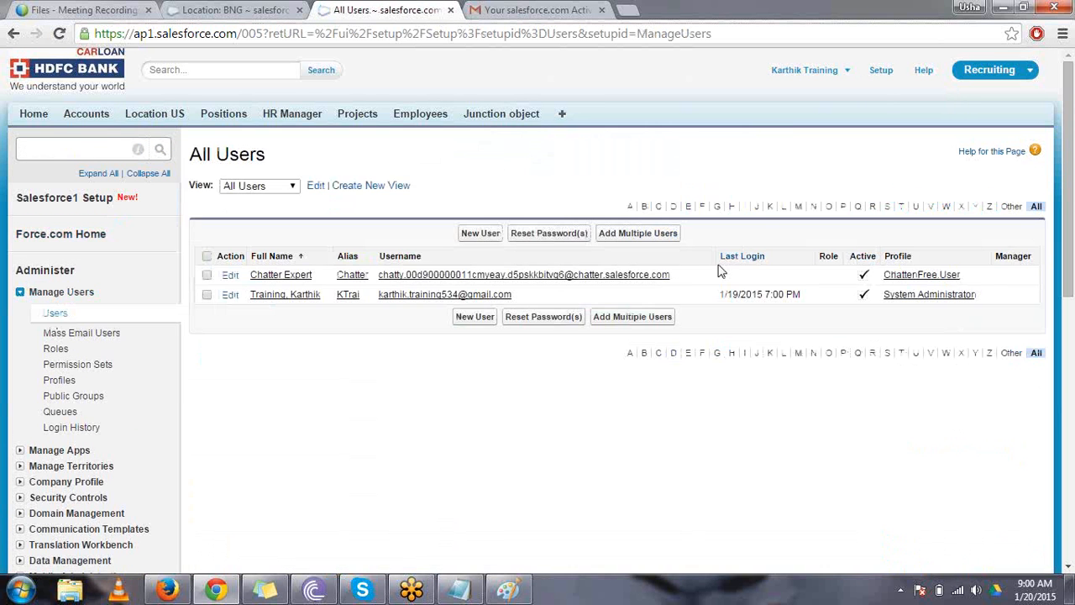
click(492, 238)
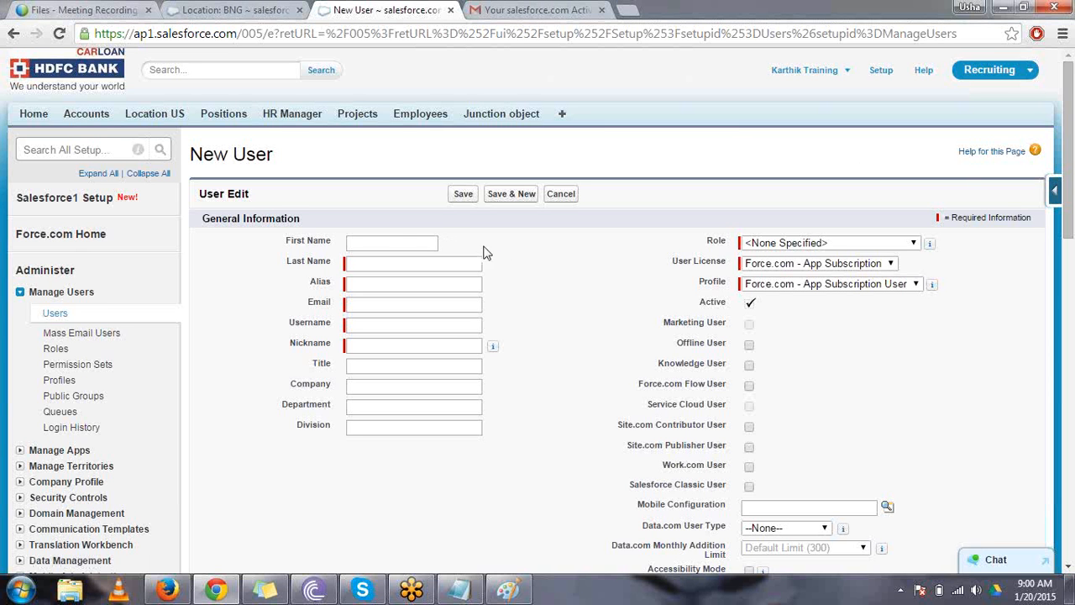
- Enter the new user's first name and last name
click(394, 245)
click(393, 244)
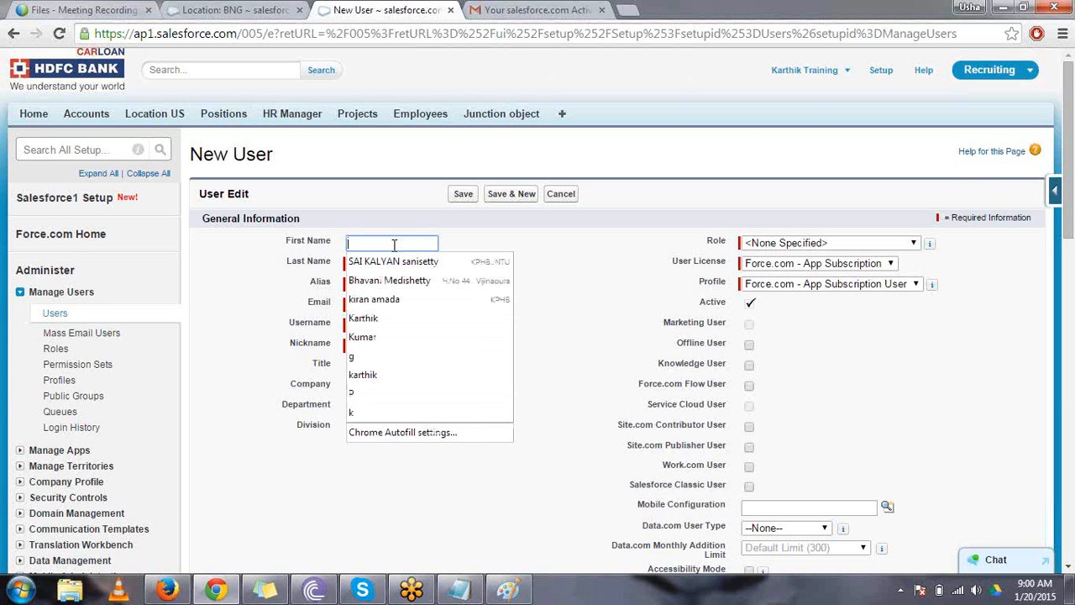
click(491, 247)
click(430, 242)
text(K)
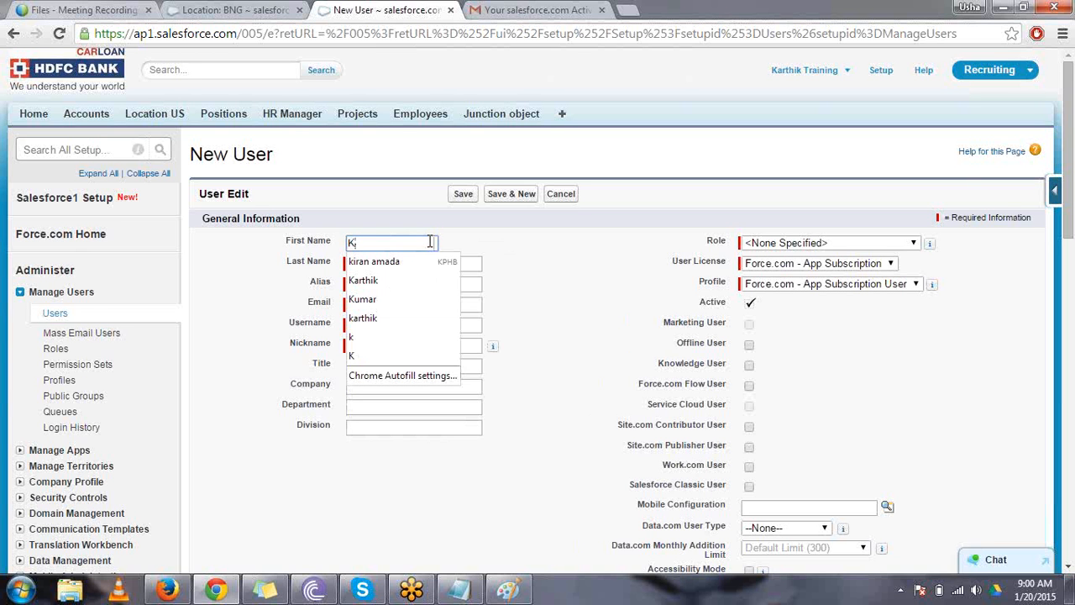
click(478, 244)
click(439, 260)
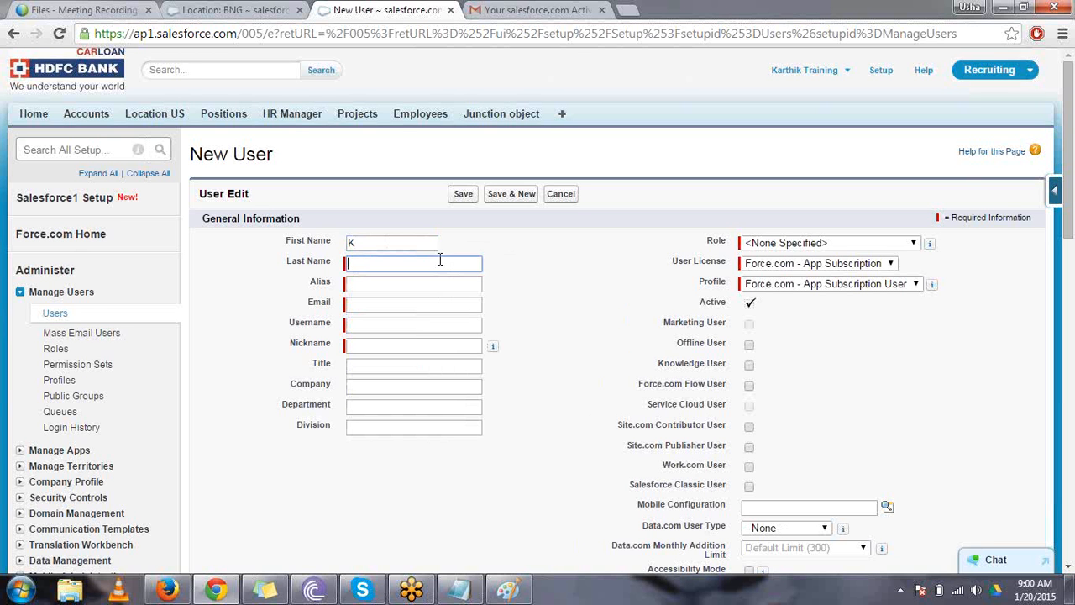
text(K)
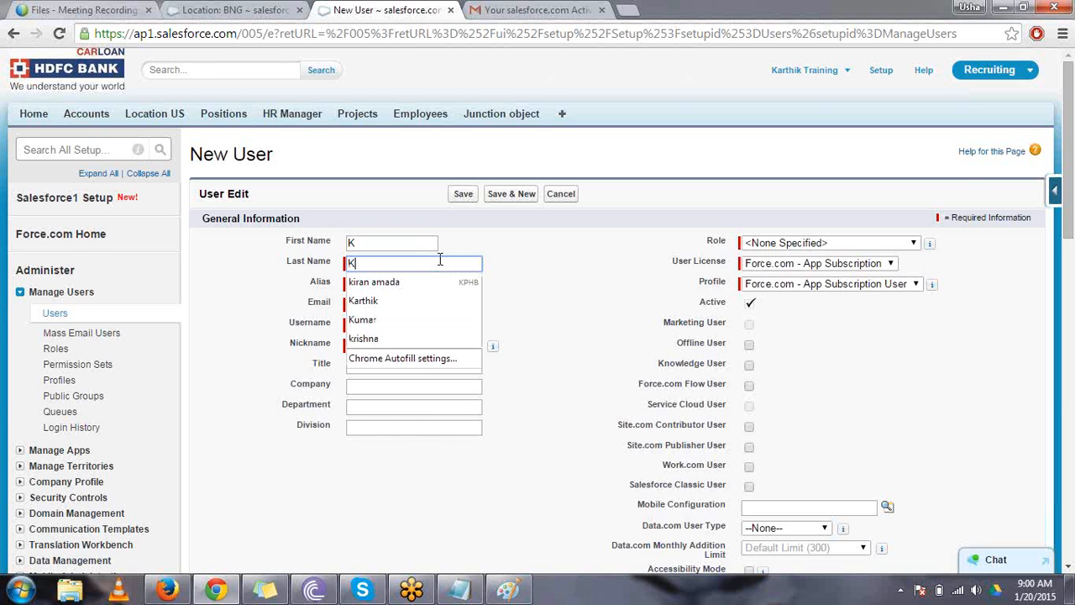
text(arthik Training)
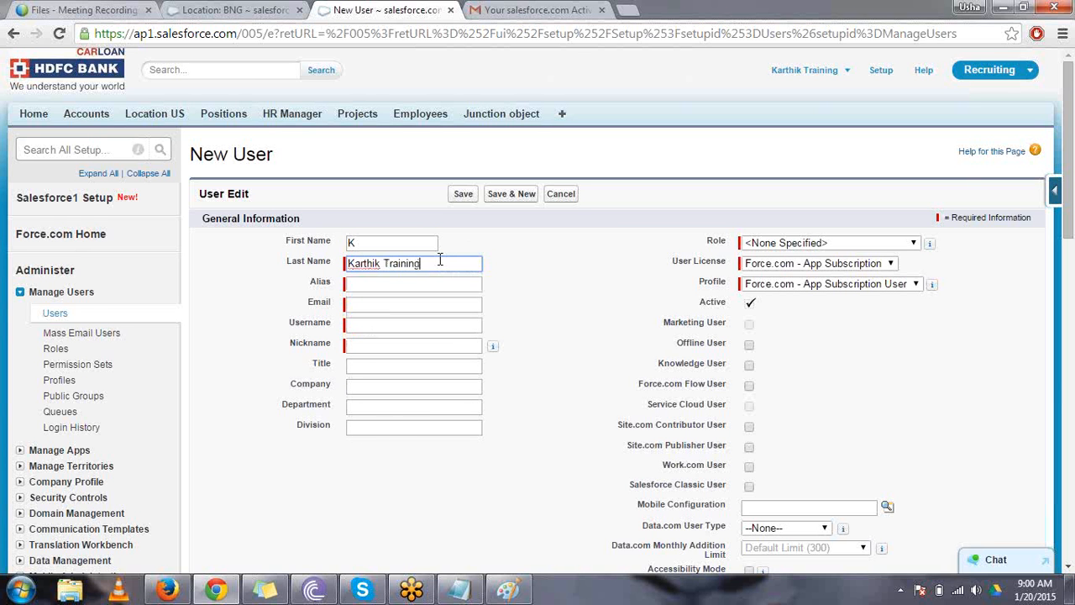
click(552, 278)
- Fill in the new user's e-mail address from the saved suggestions
click(386, 301)
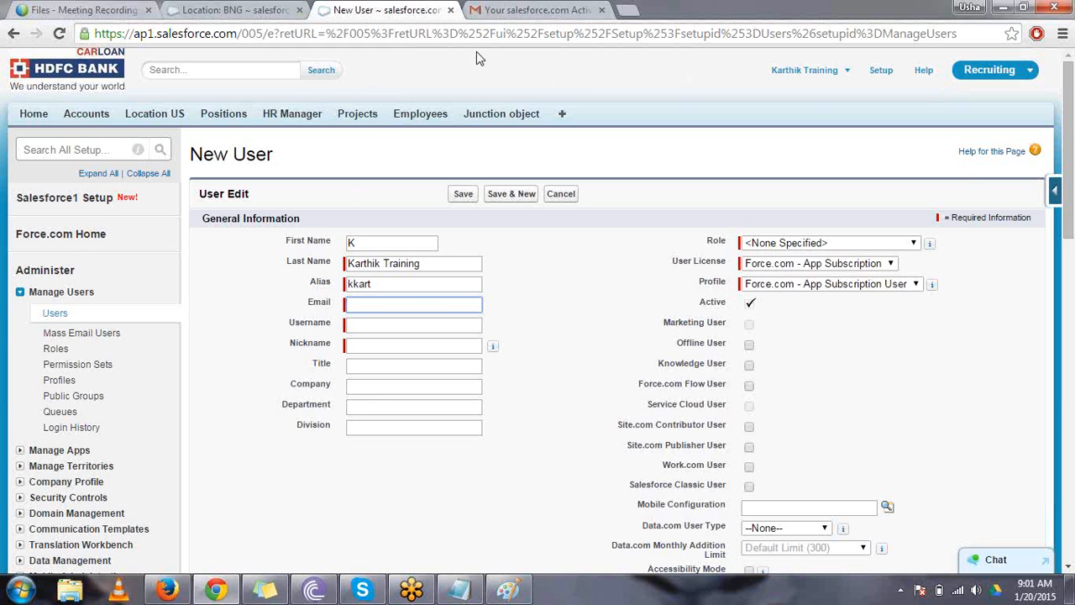
click(415, 302)
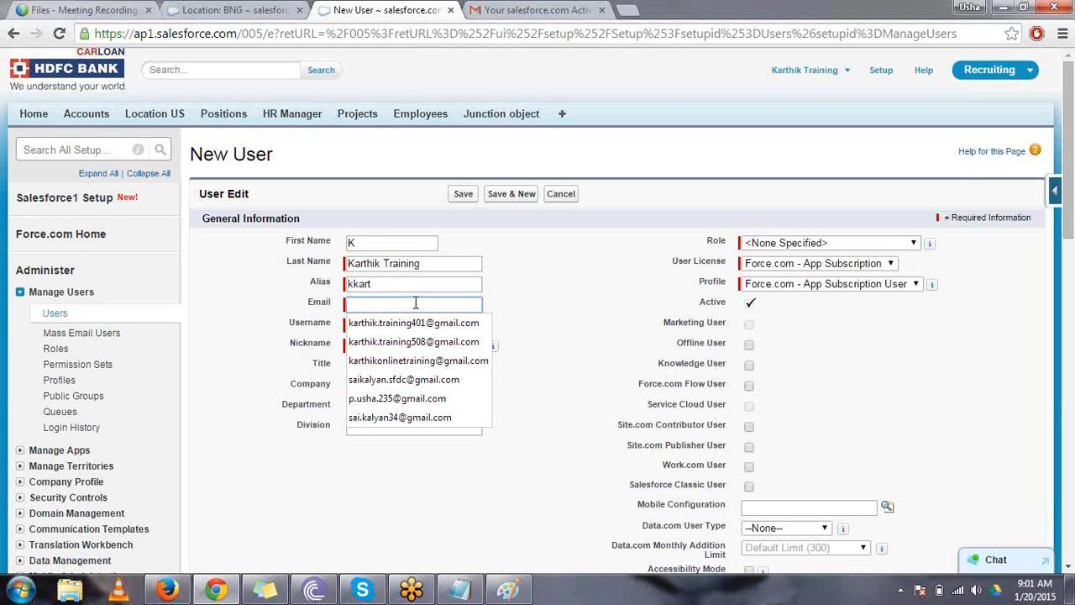
click(431, 359)
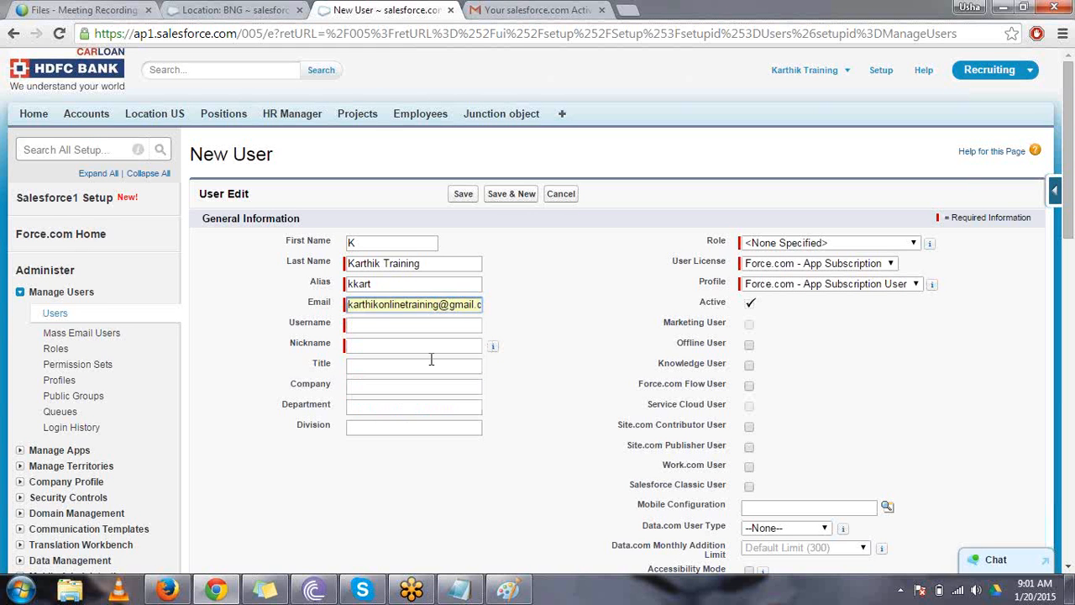
click(417, 308)
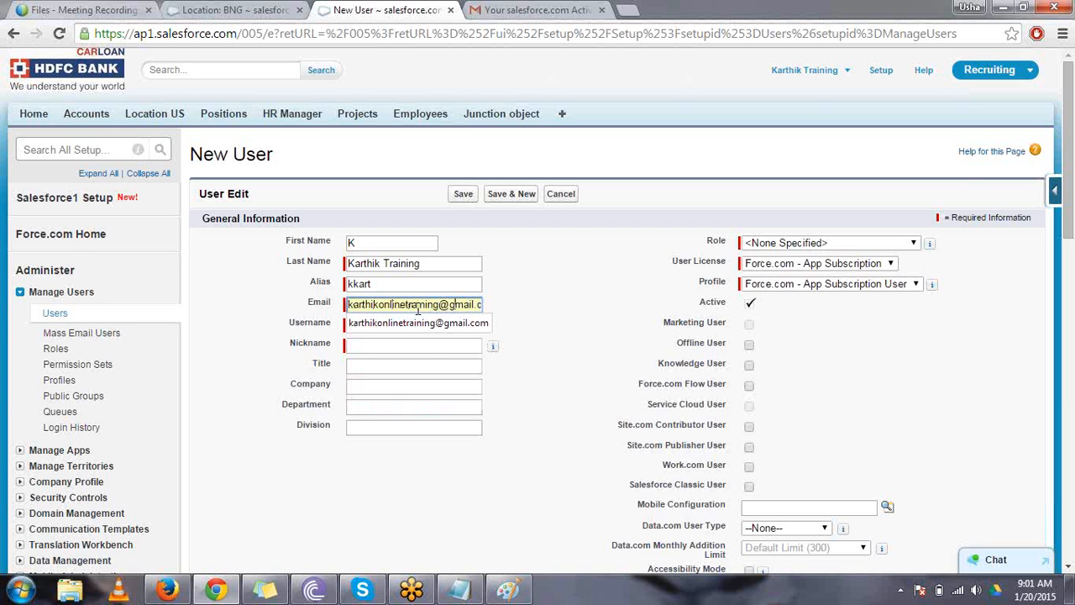
click(420, 349)
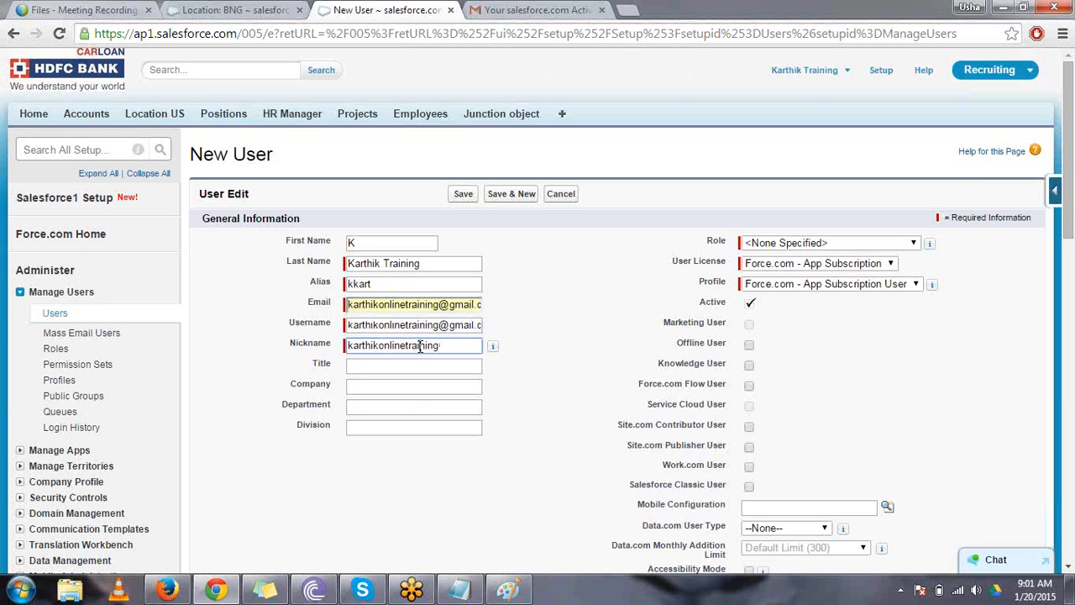
- Replace the username with a different one in e-mail format, and append 535 to the nickname
click(418, 324)
key(ctrl+a)
key(BackSpace)
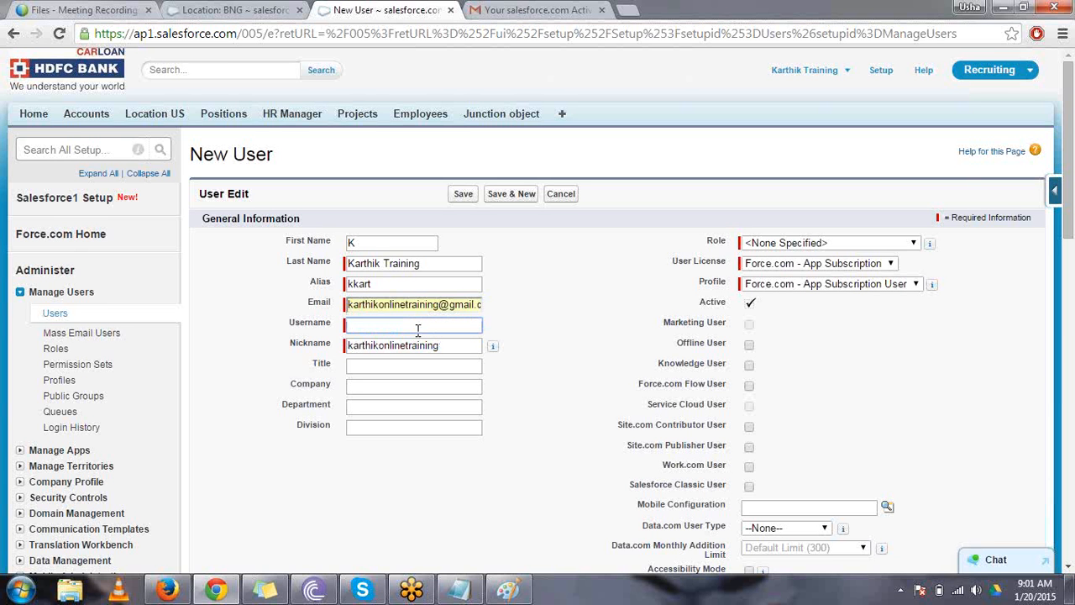
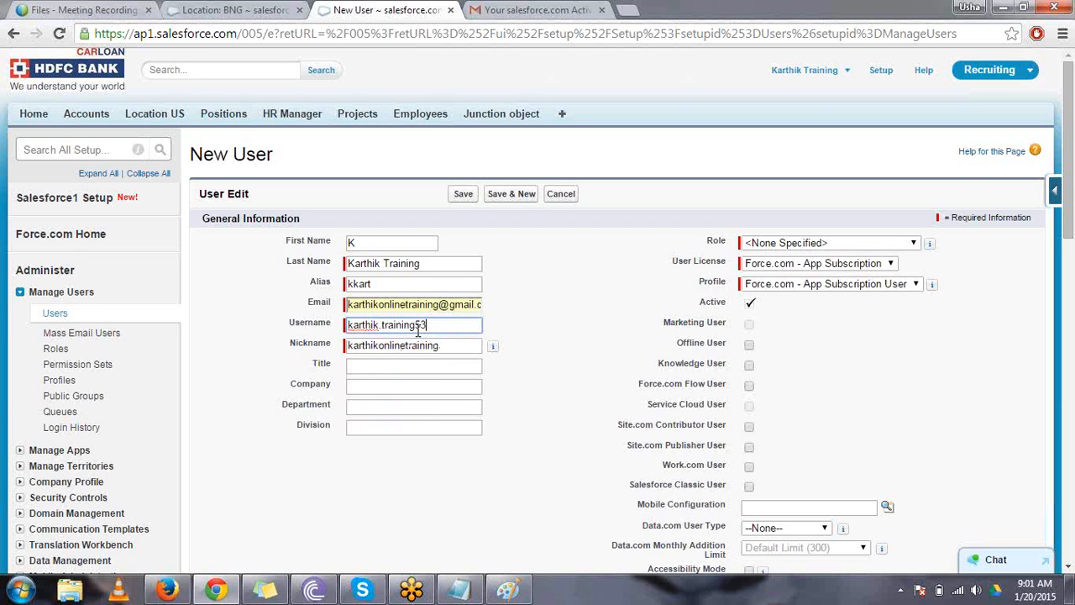
click(449, 345)
text(535)
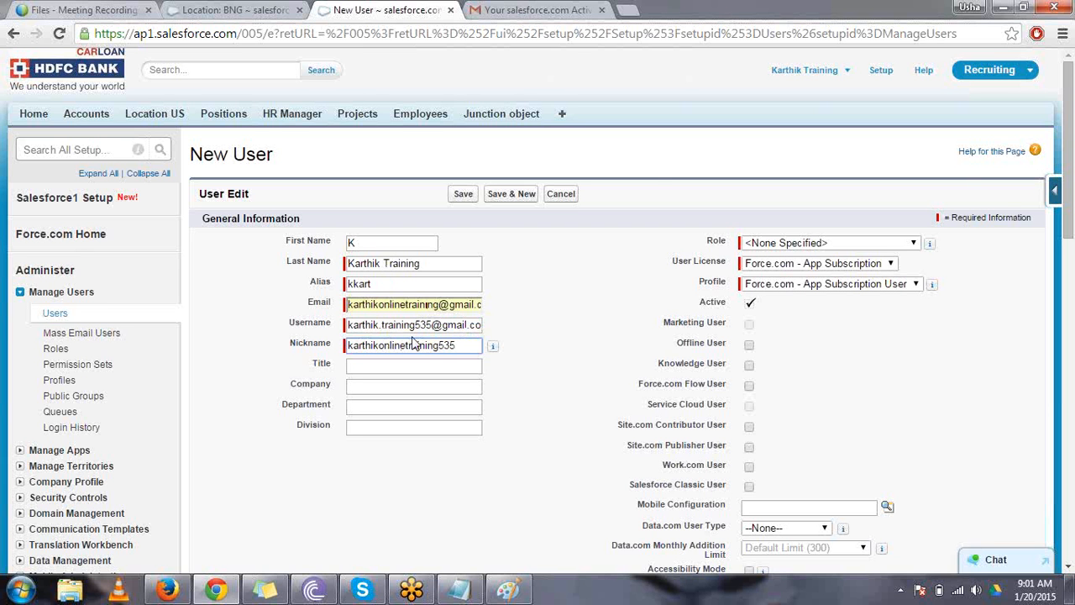
- Set the new user's license to Salesforce and the profile to Standard User
click(1067, 69)
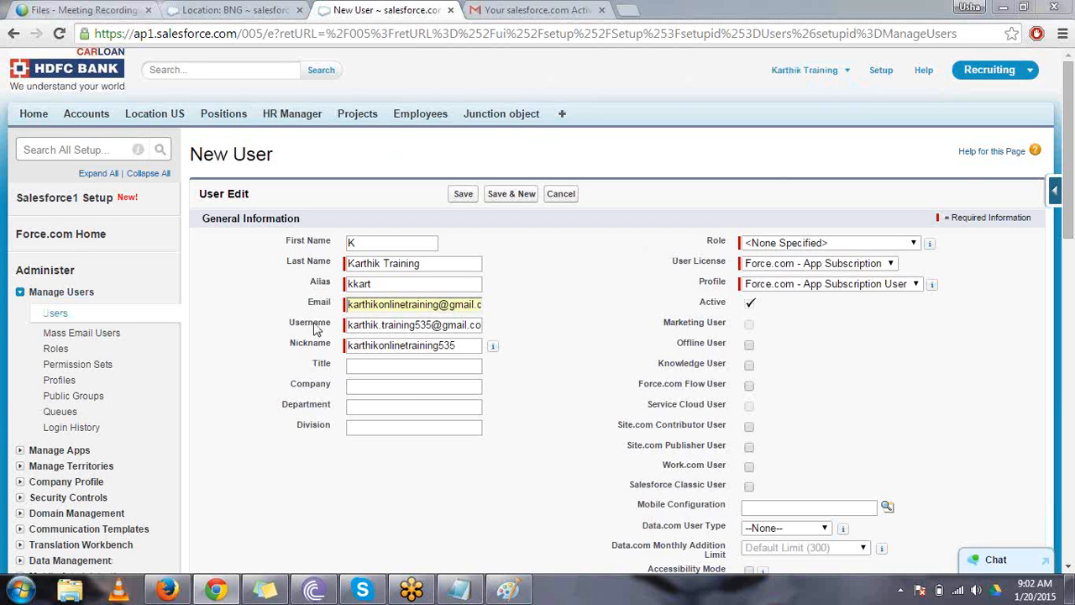
drag(313, 364, 332, 430)
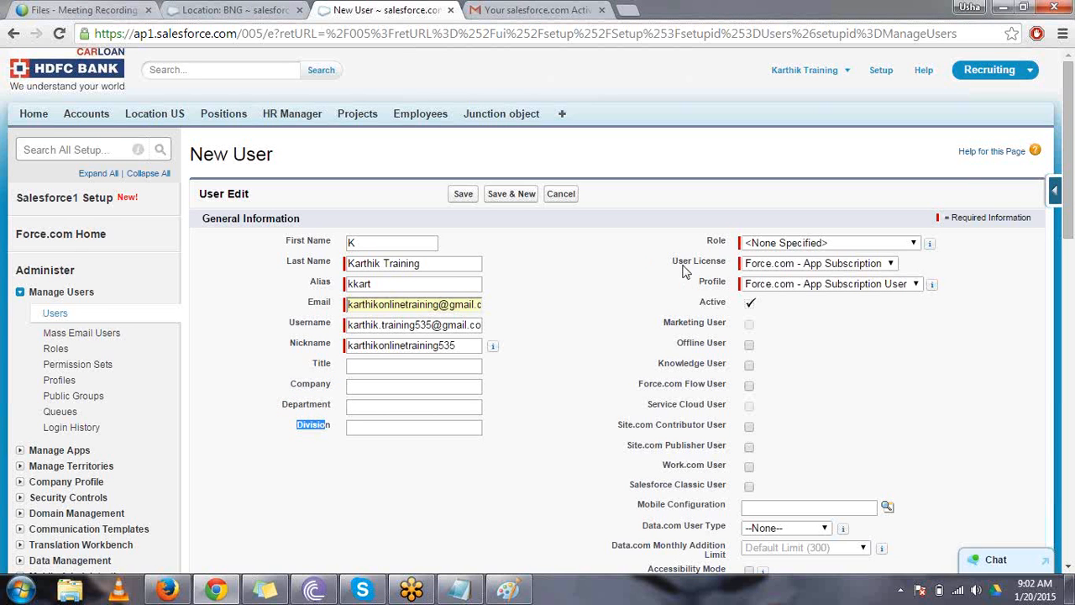
drag(673, 266, 729, 267)
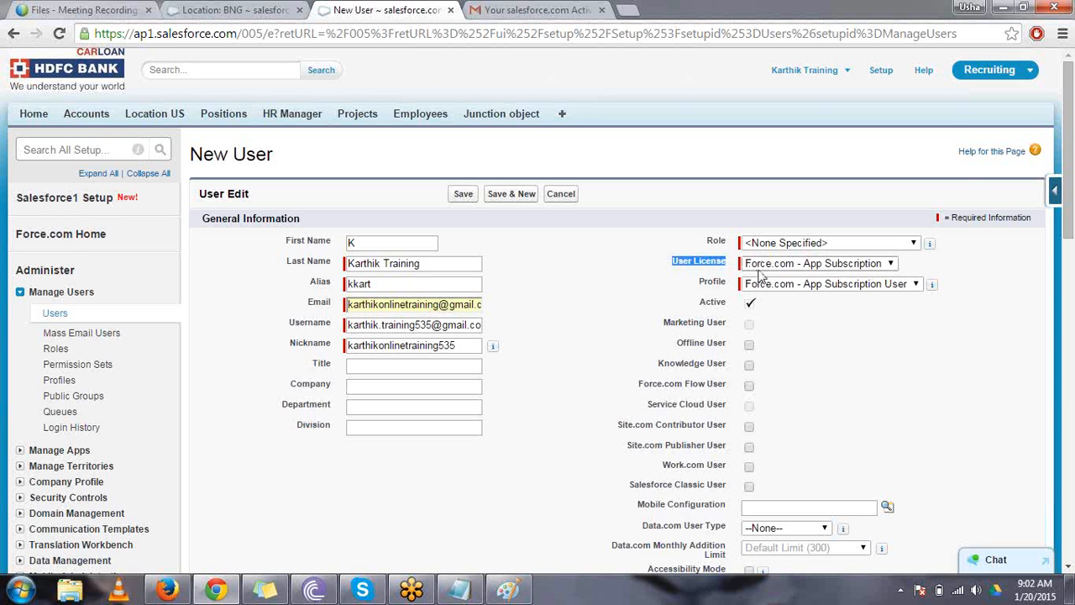
click(758, 267)
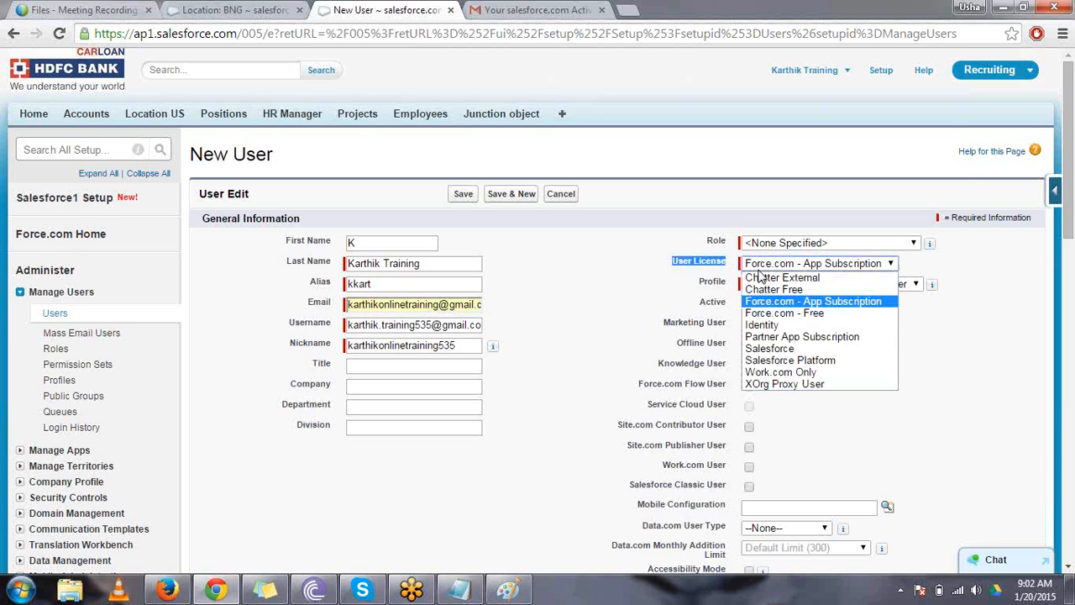
click(771, 350)
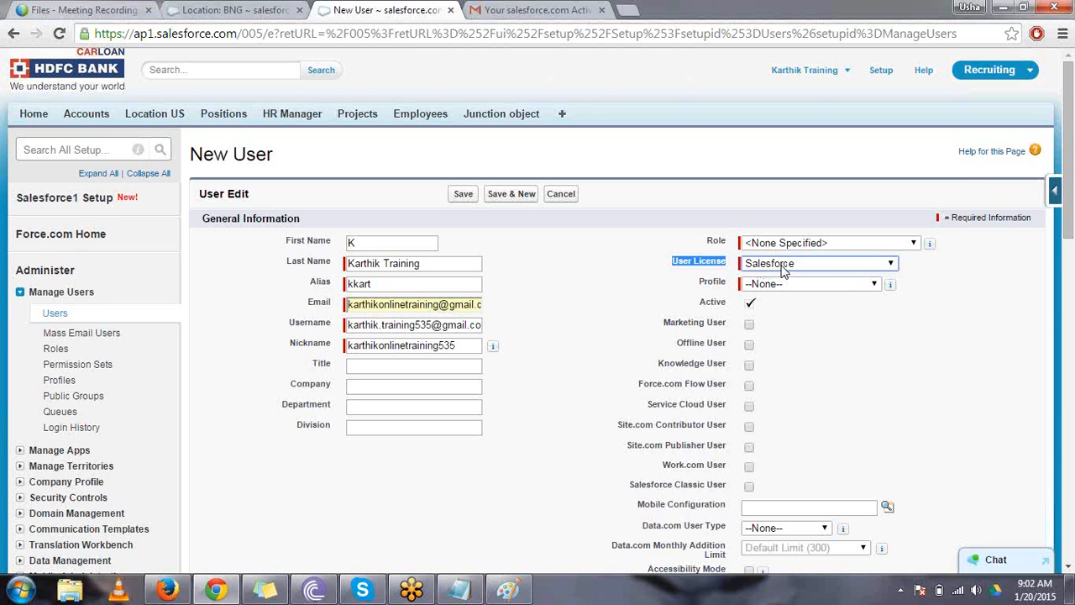
click(796, 288)
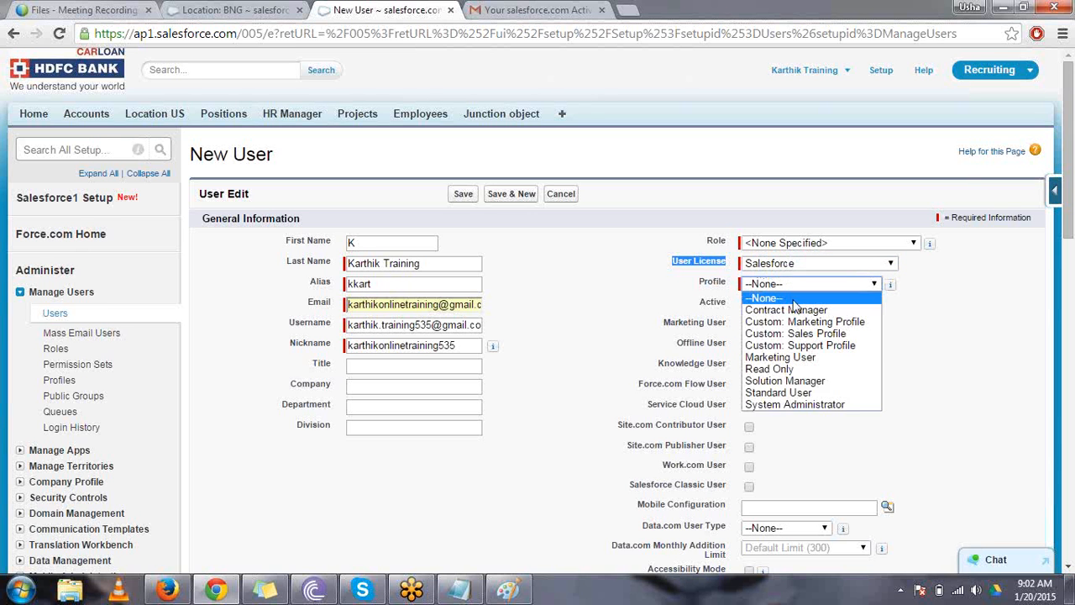
click(803, 393)
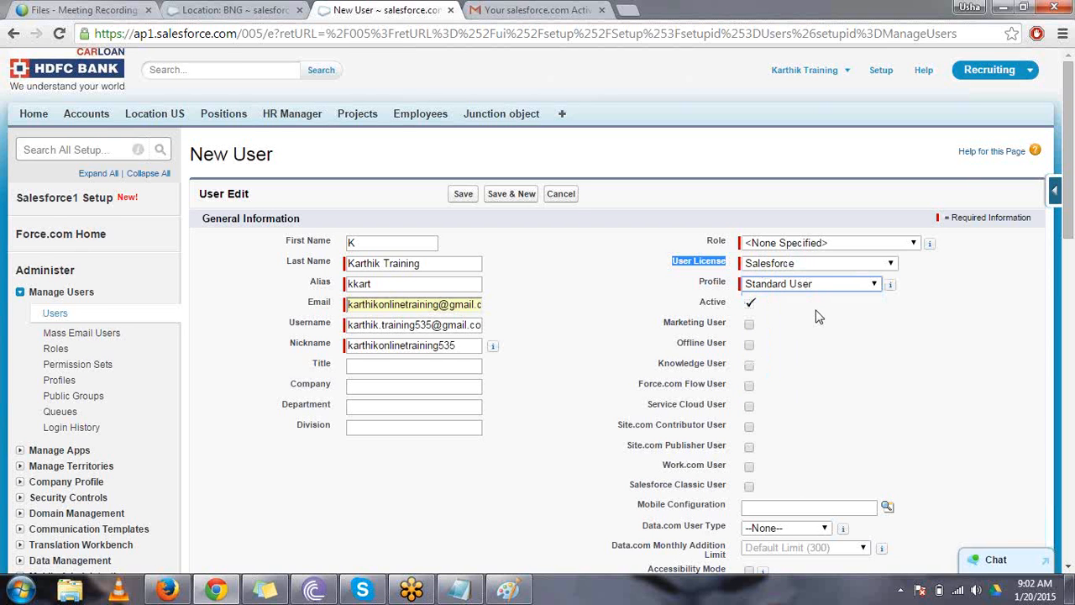
- Fill in the street and city of the new user's mailing address from the saved suggestions
click(684, 280)
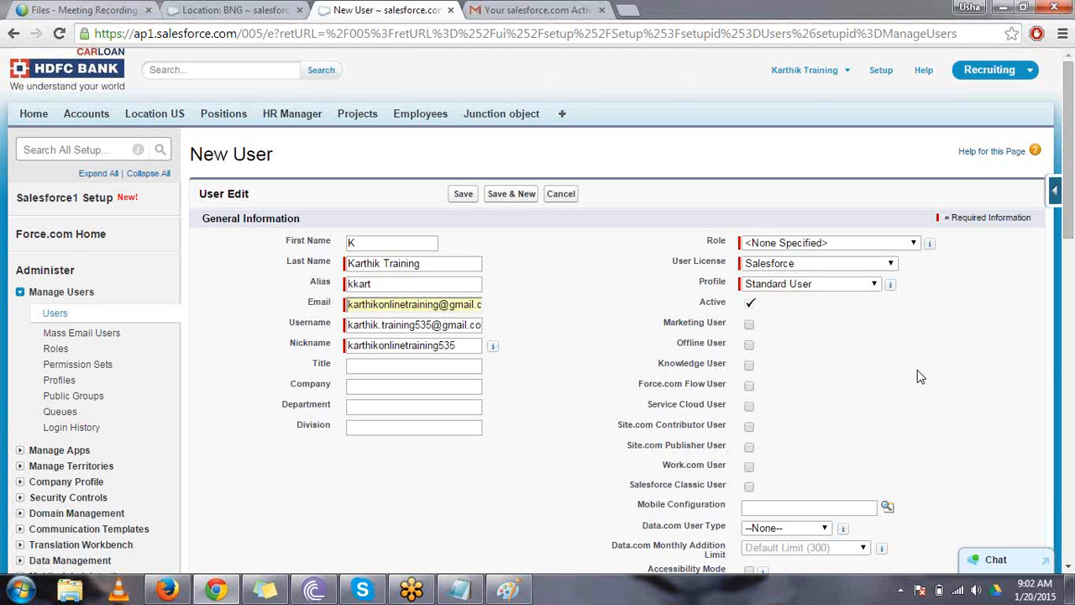
scroll(919, 376, down, 6)
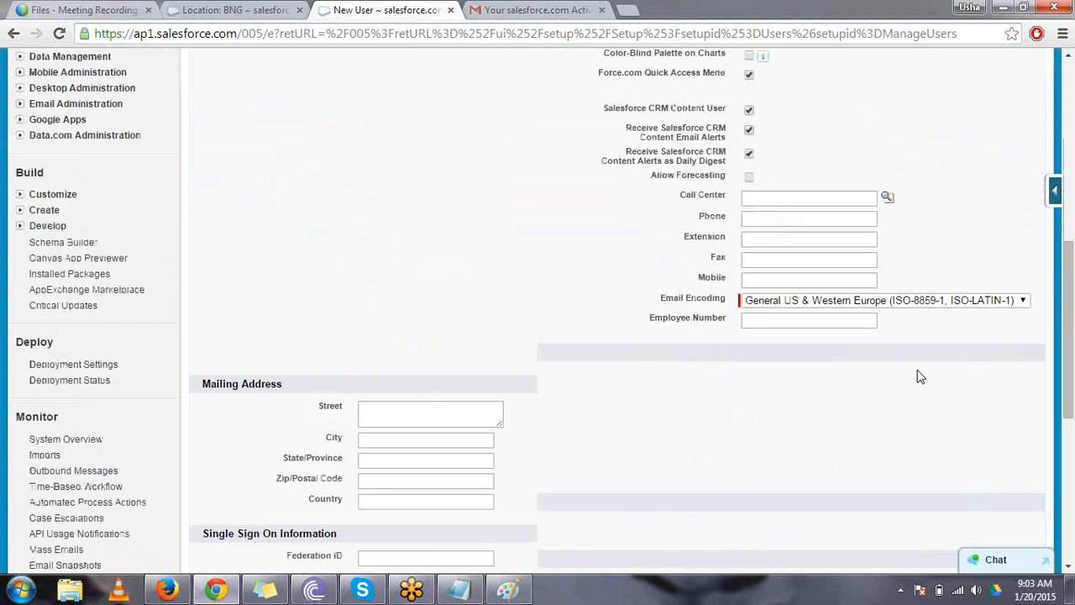
scroll(920, 376, down, 2)
click(447, 287)
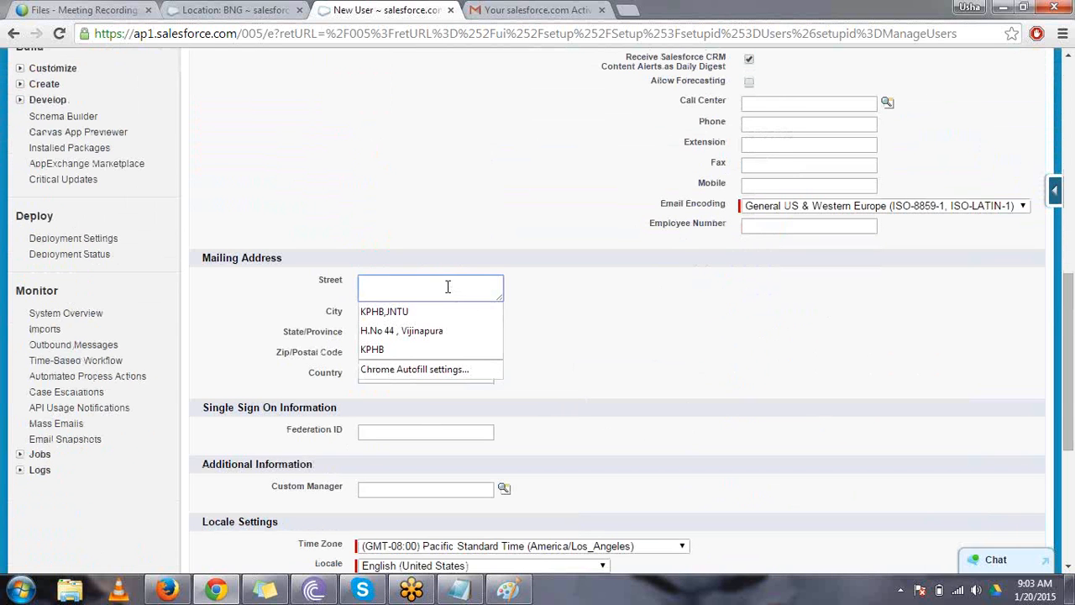
click(439, 312)
click(439, 317)
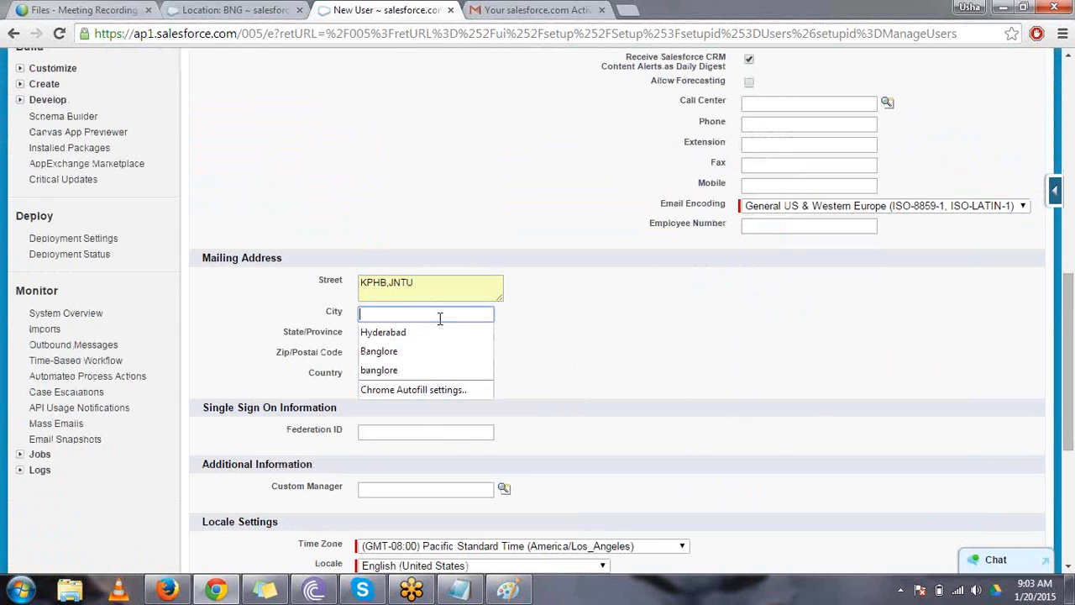
click(439, 328)
- Complete the mailing address with the state, postal code and country from the saved suggestions
click(439, 334)
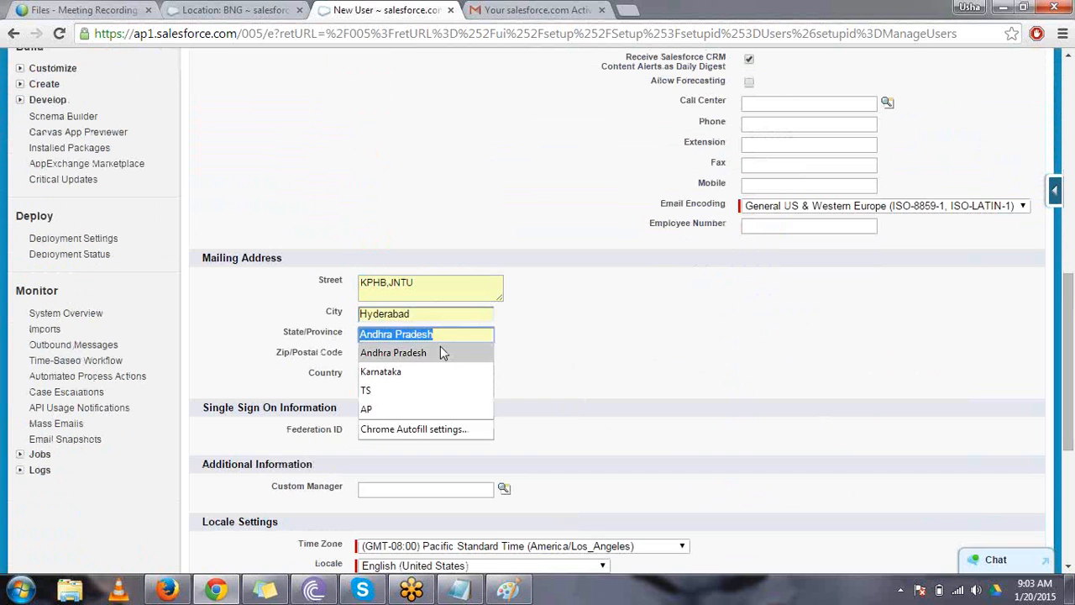
click(443, 352)
click(440, 356)
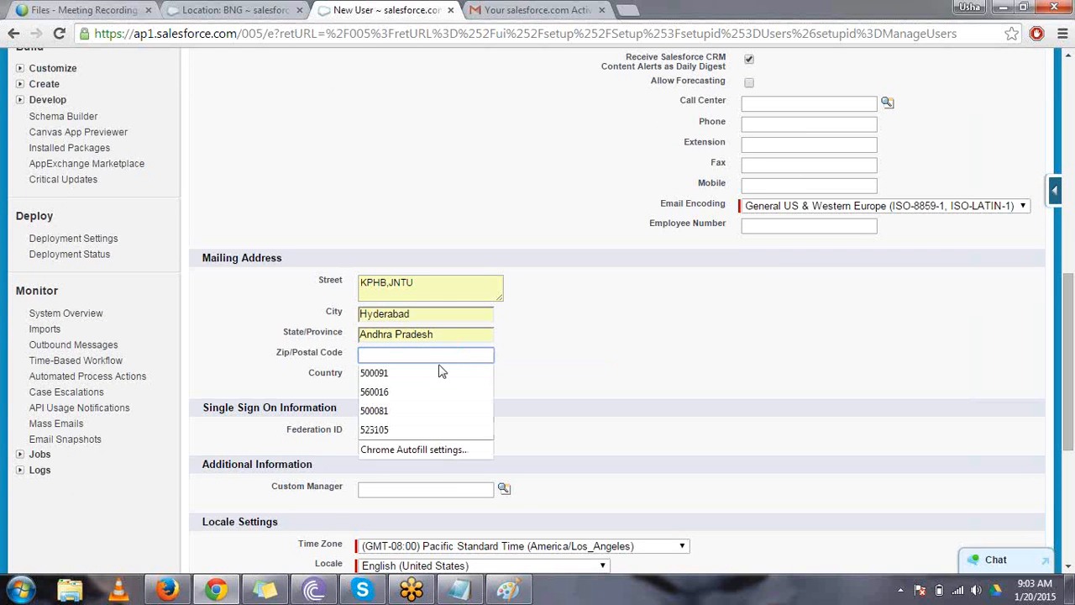
click(439, 372)
click(431, 377)
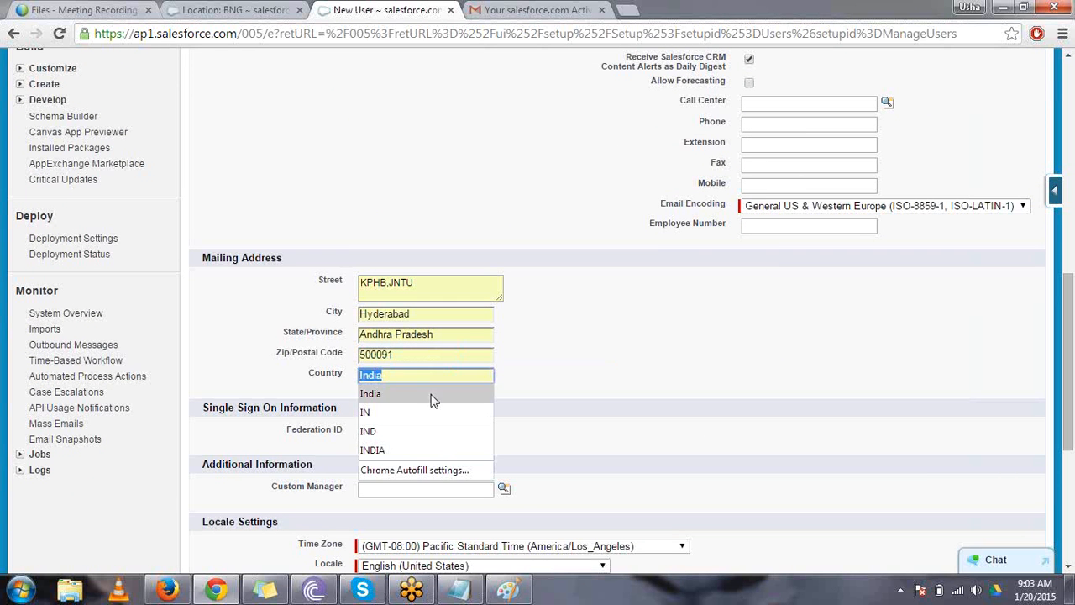
click(431, 395)
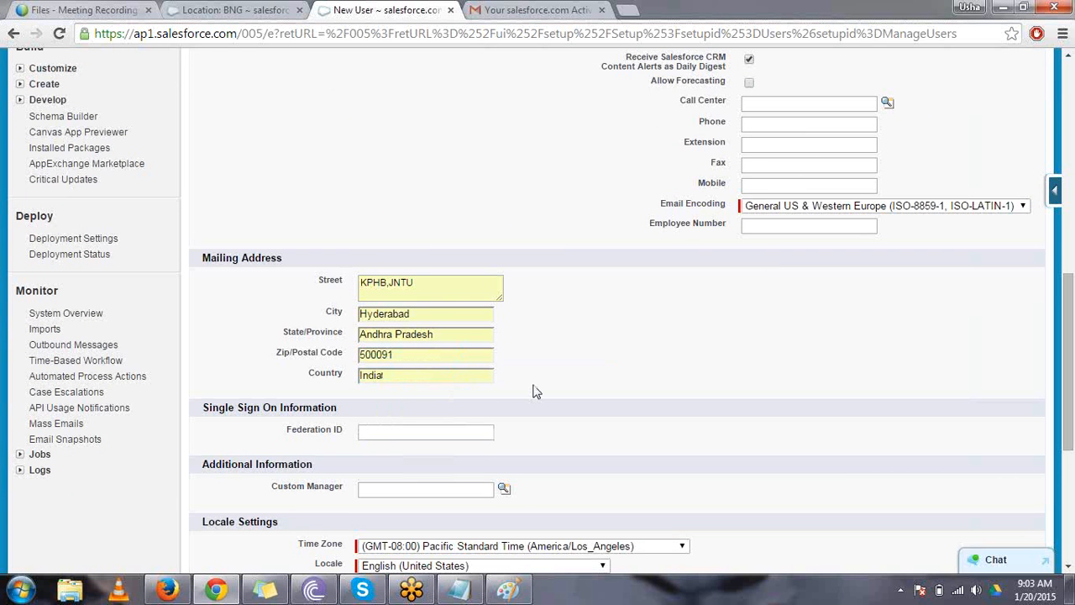
- Set the Custom Manager by looking up the existing trainer user by first name and choosing the matching record
scroll(533, 391, down, 4)
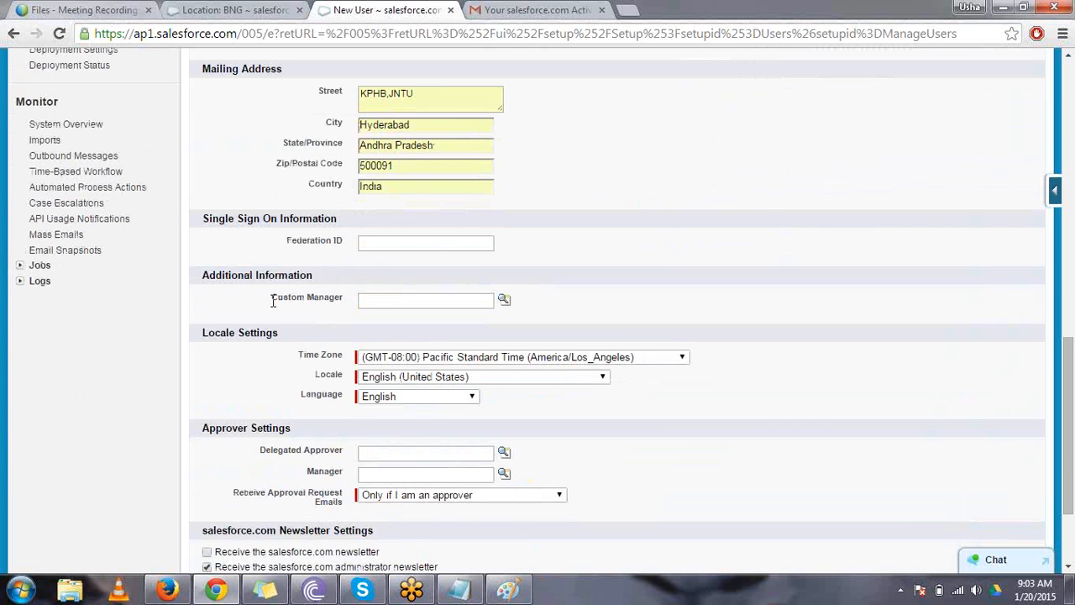
drag(273, 301, 344, 309)
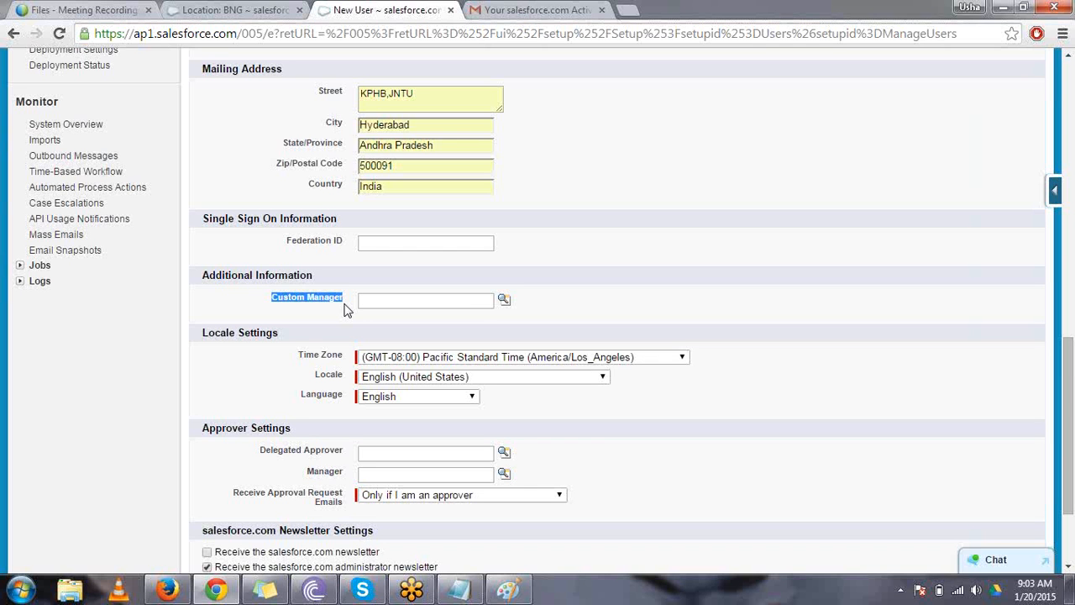
click(333, 314)
drag(272, 298, 342, 314)
click(504, 300)
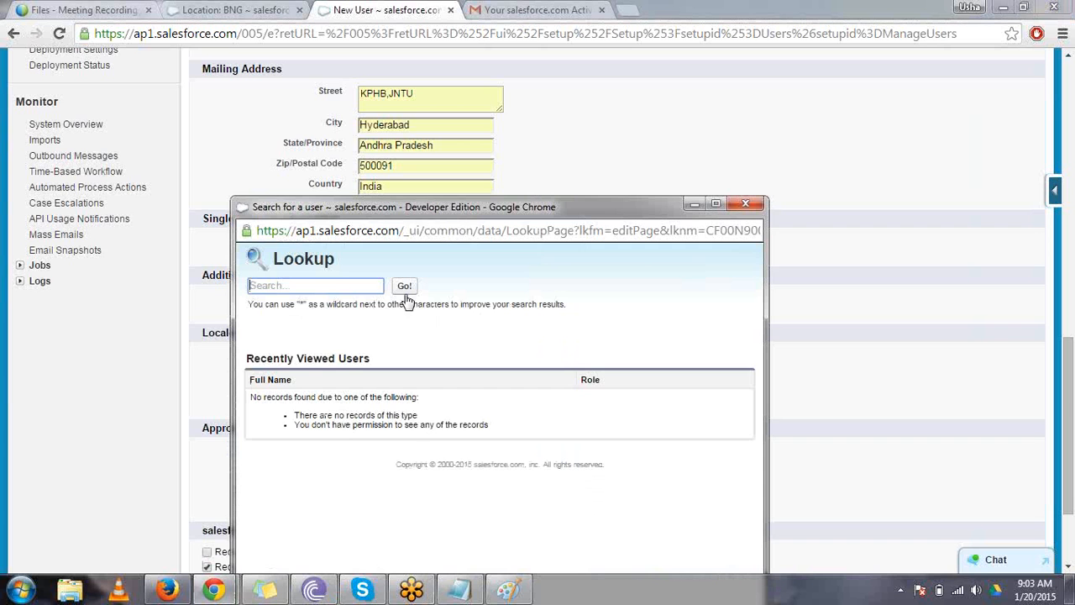
click(337, 287)
text(karthik)
key(Return)
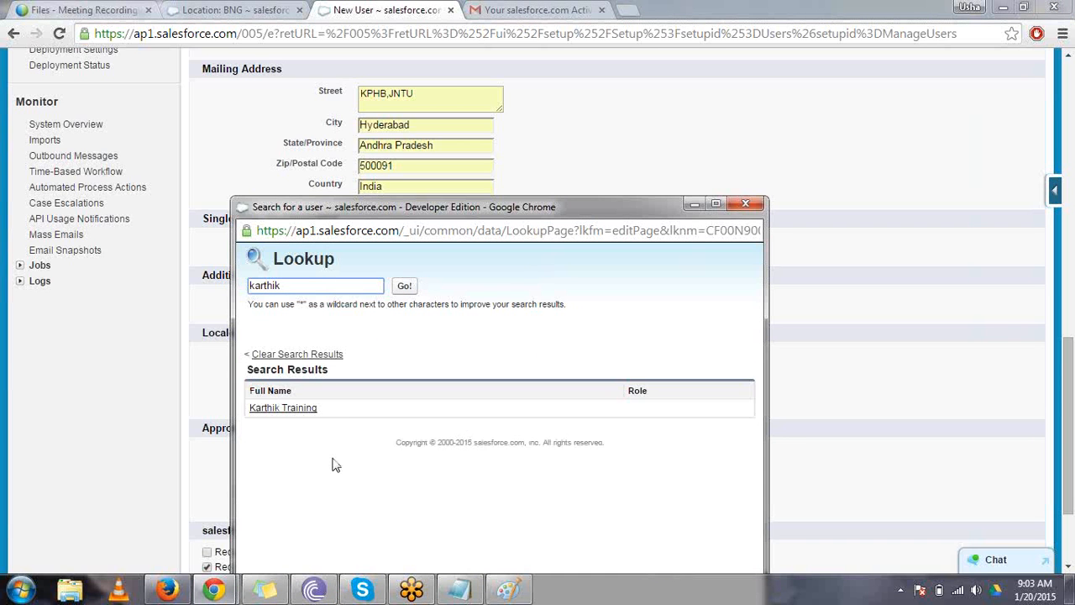
click(309, 409)
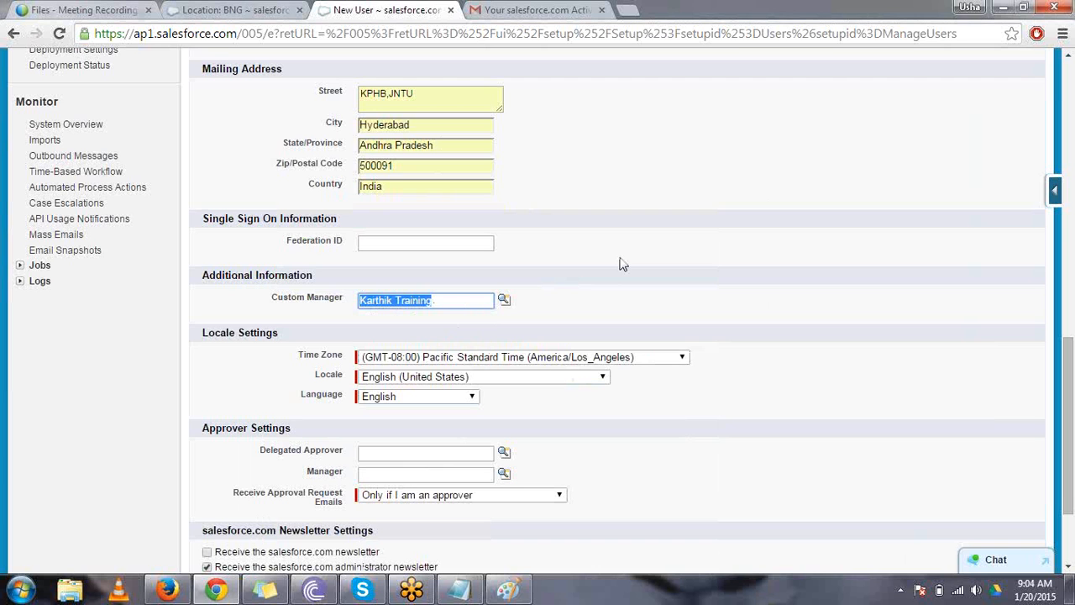
click(460, 300)
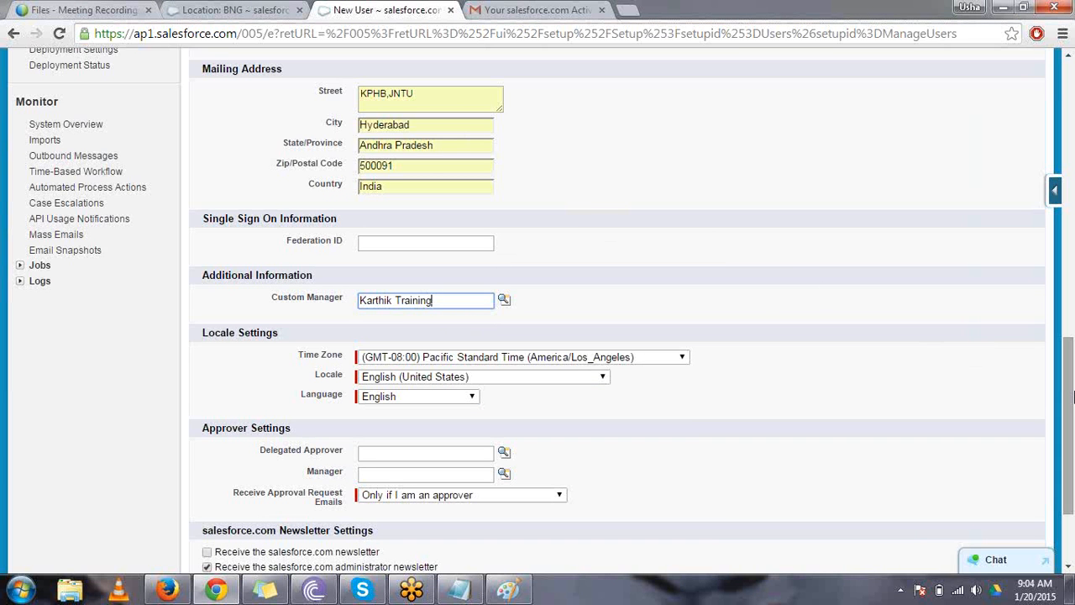
- Set the time zone to (GMT+05:30) India Standard Time (Asia/Colombo) and the locale to English (India)
scroll(1068, 402, down, 3)
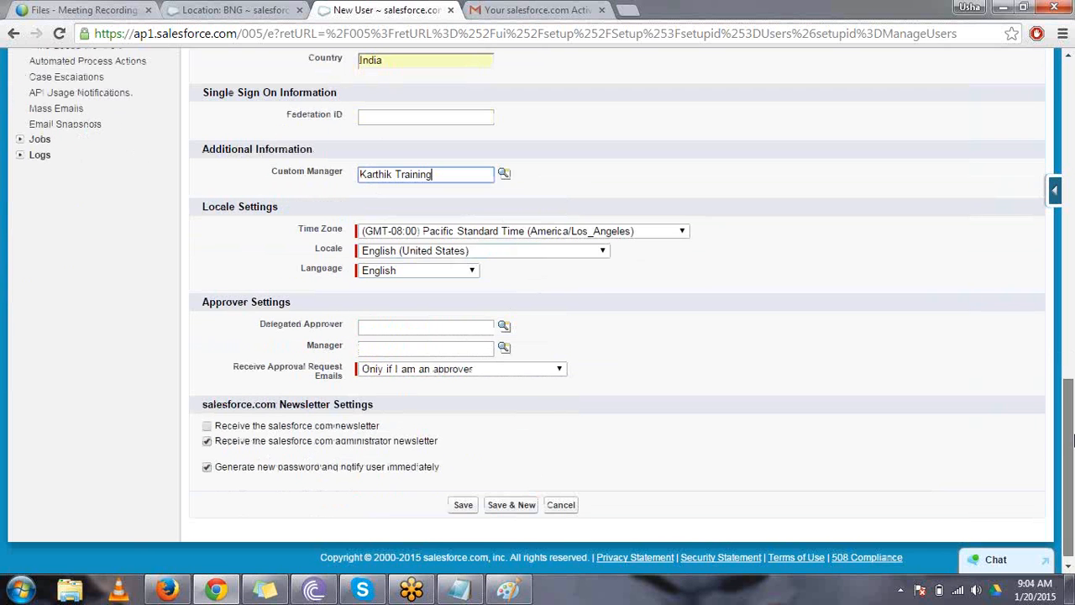
click(478, 232)
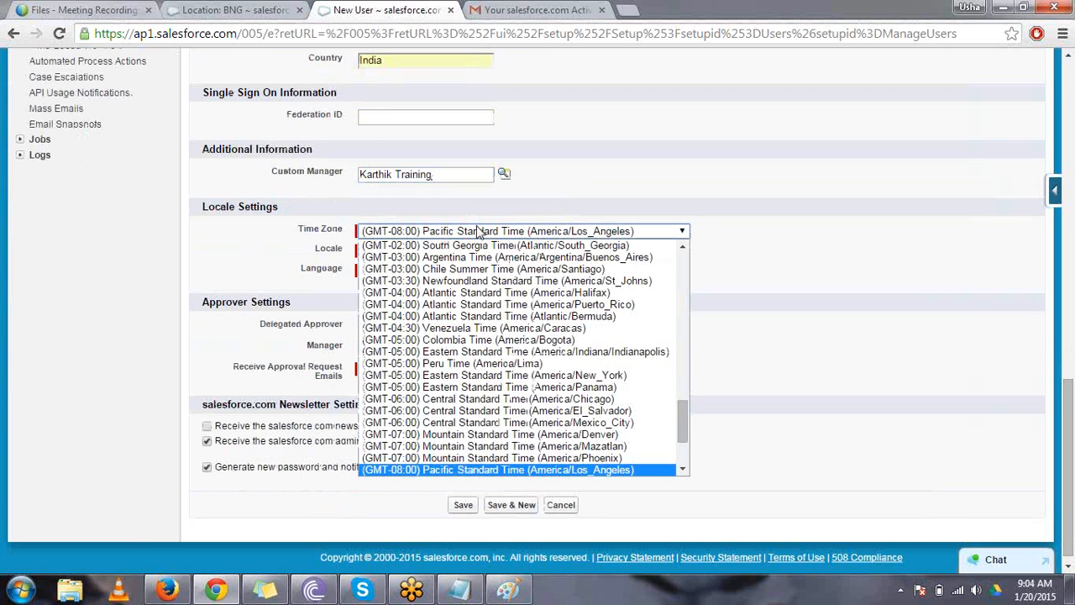
drag(687, 428, 702, 343)
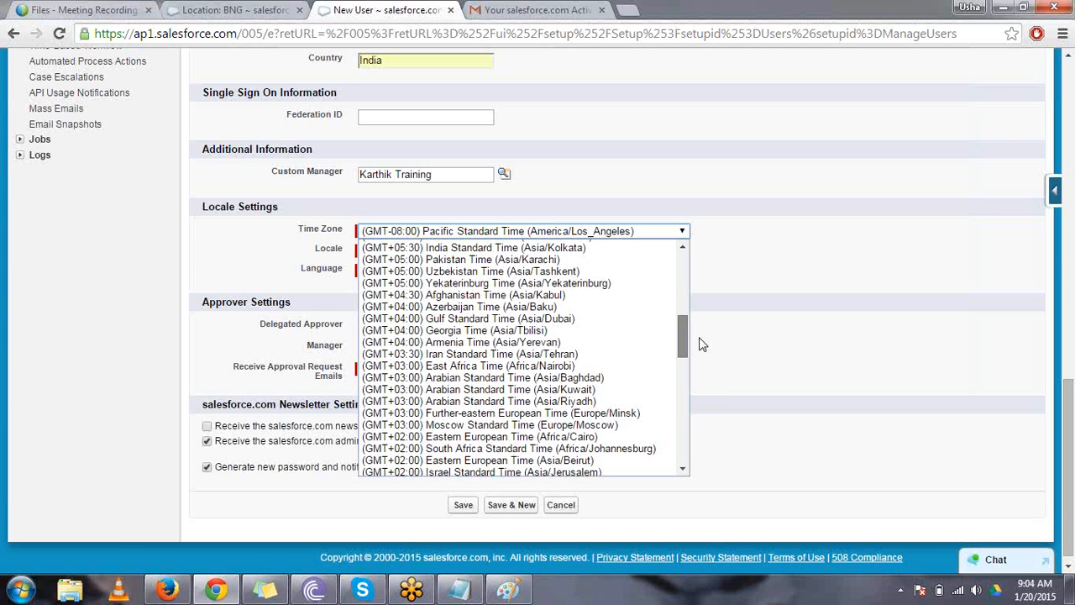
click(533, 244)
click(514, 250)
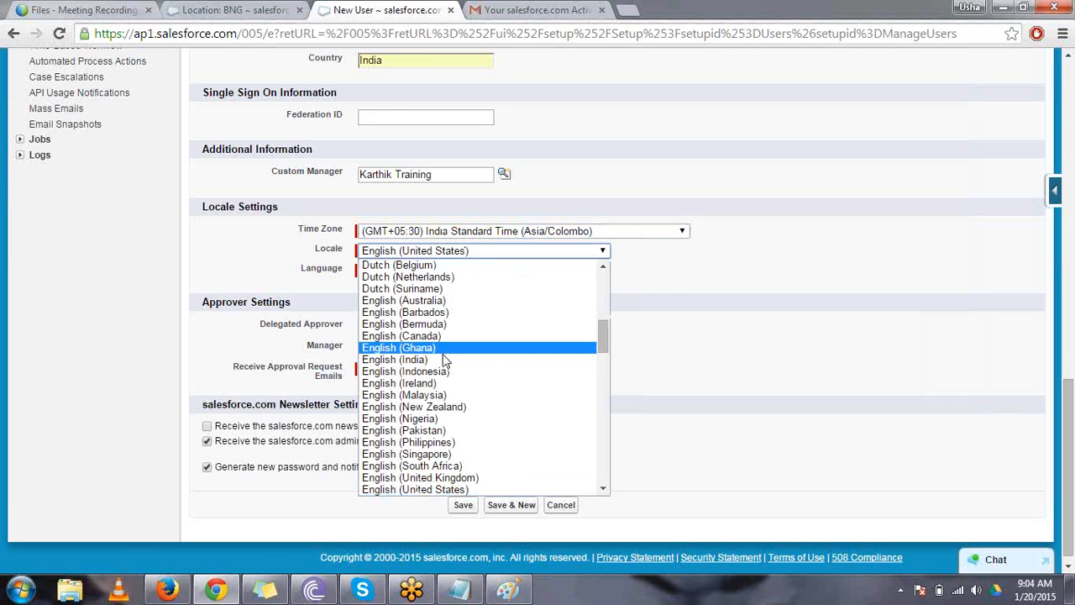
click(443, 351)
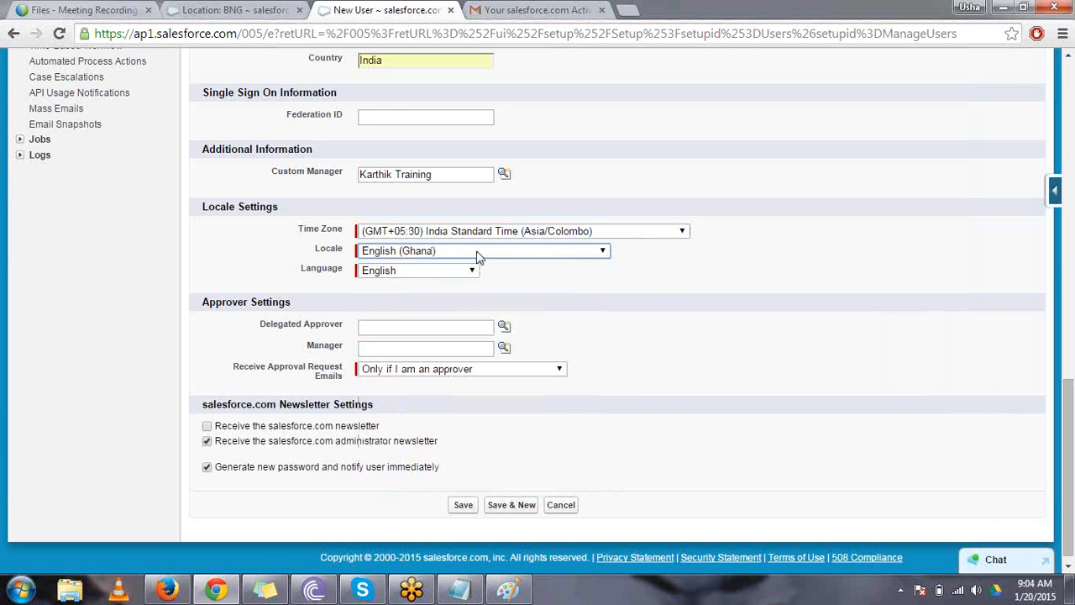
click(480, 254)
click(424, 360)
- Turn off the salesforce.com administrator newsletter, keep immediate password generation and notification on, and save the new user
scroll(550, 327, down, 1)
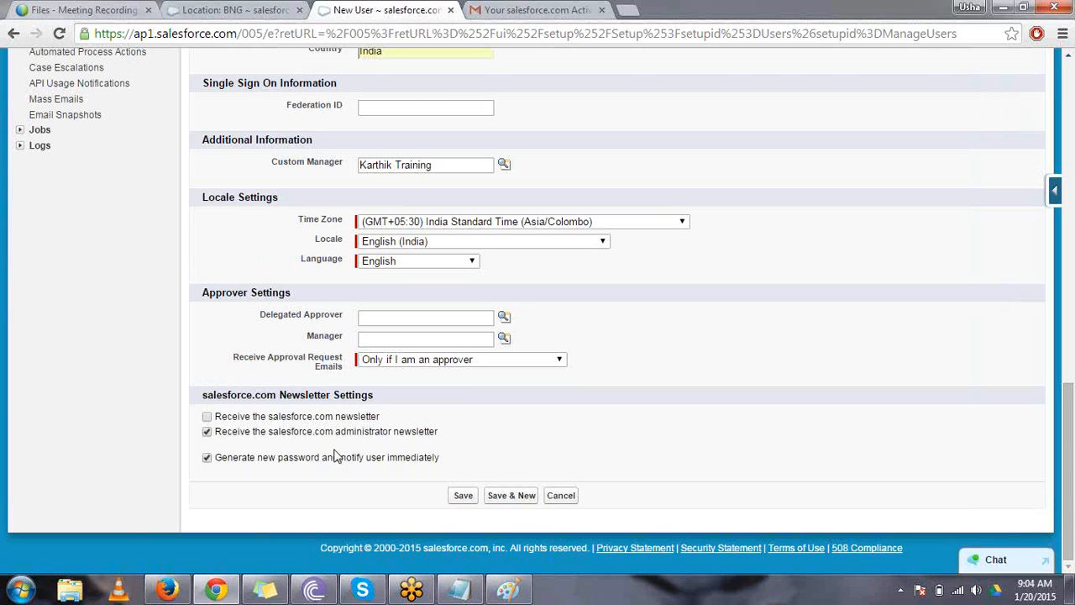
drag(220, 418, 342, 427)
drag(223, 435, 215, 445)
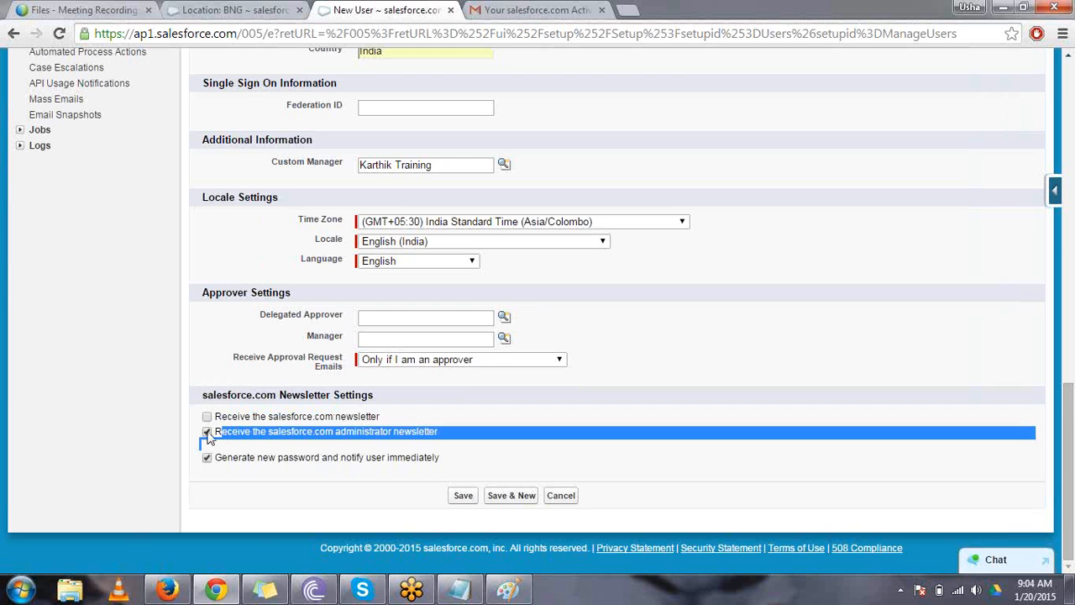
drag(213, 457, 460, 463)
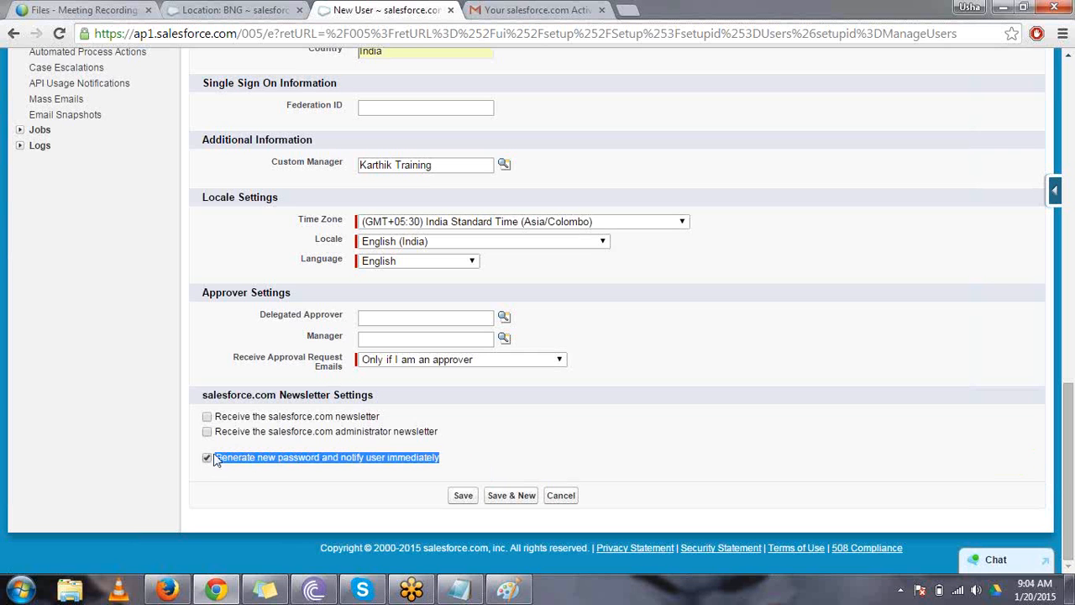
click(467, 499)
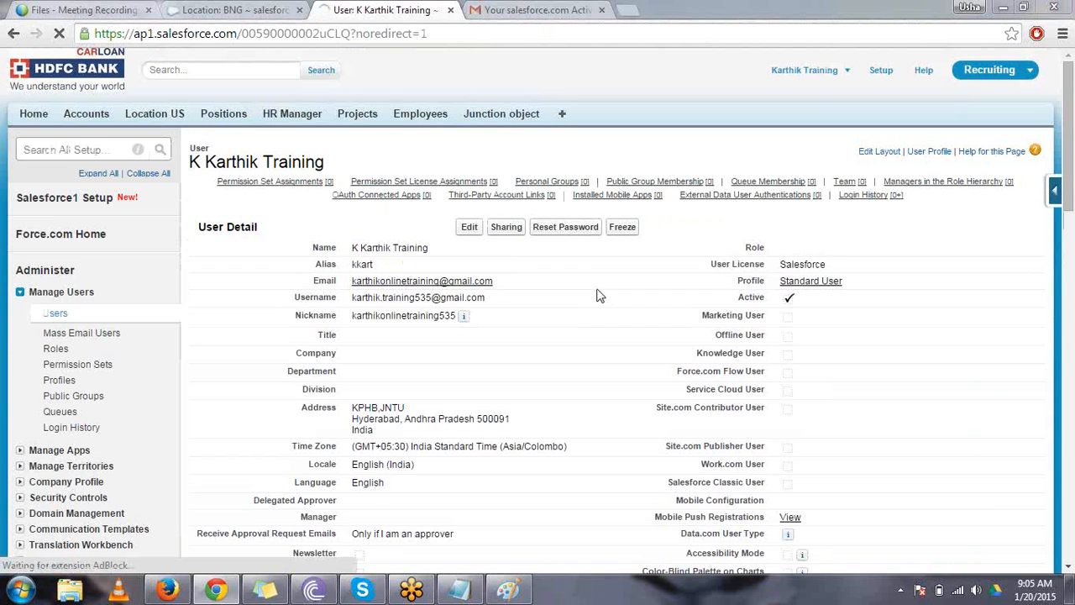
- Switch to Gmail and move all conversations on the first page of the Primary inbox to the trash
click(537, 10)
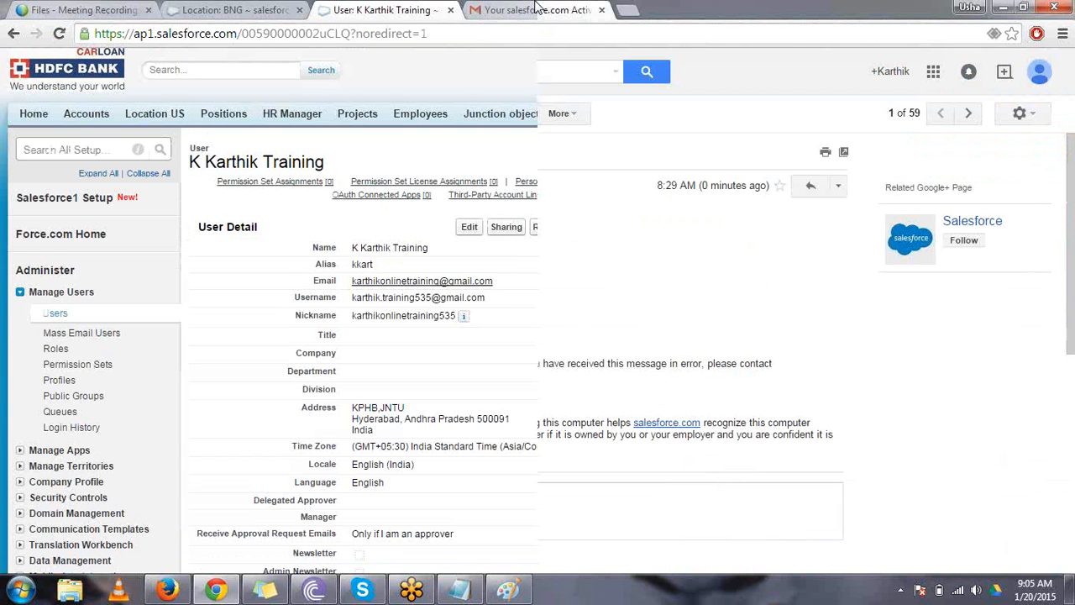
click(85, 185)
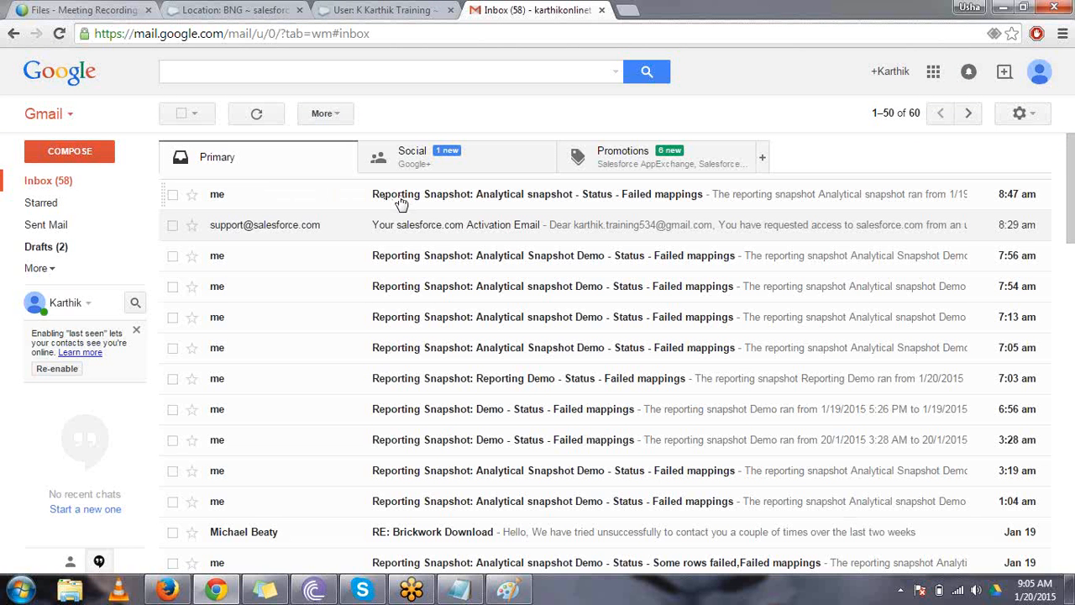
click(401, 203)
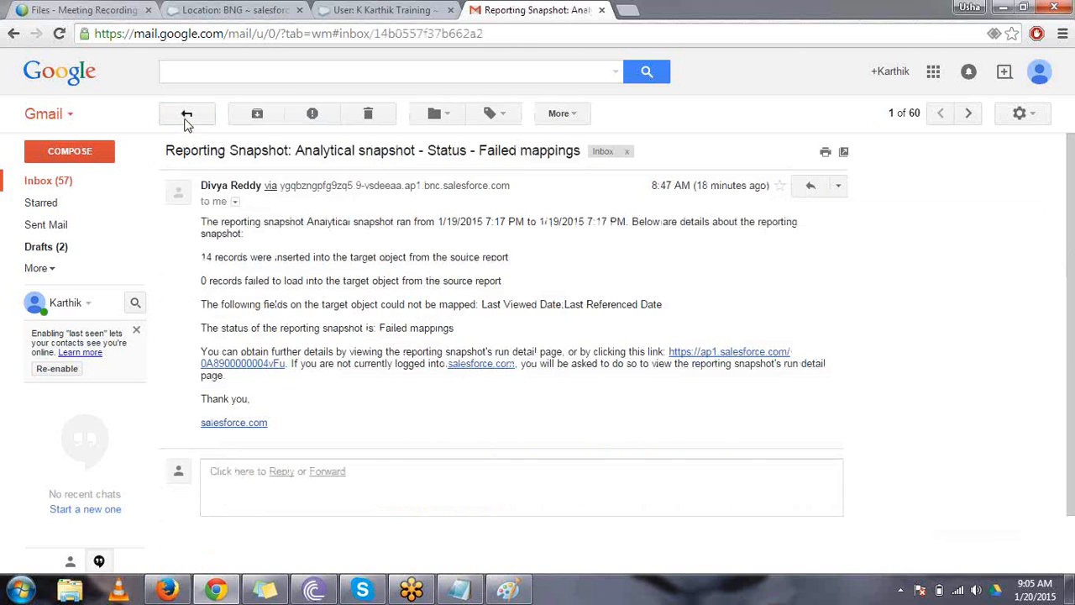
click(186, 118)
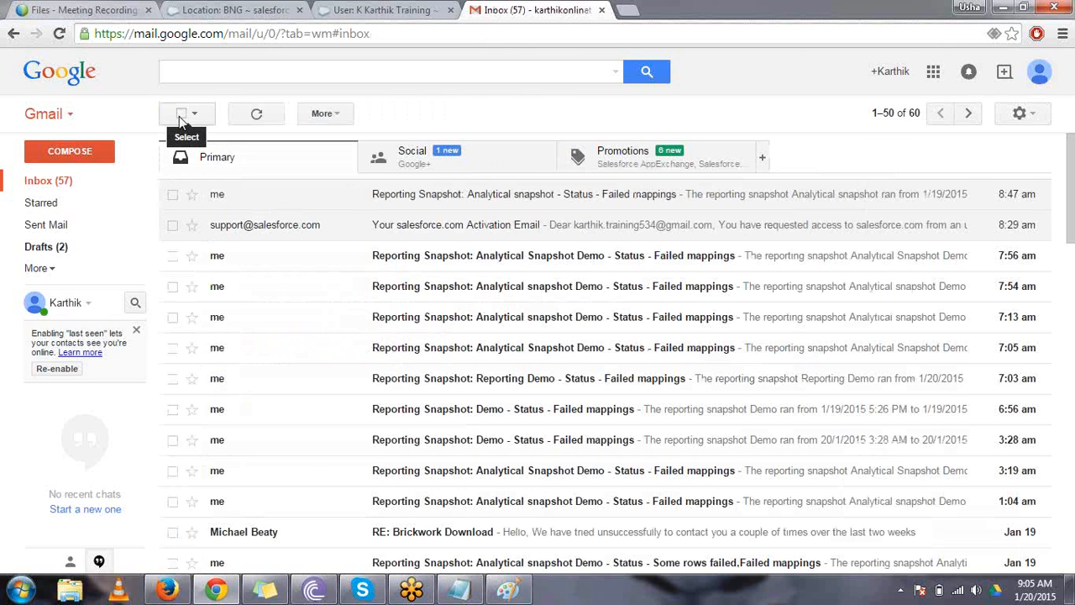
click(181, 114)
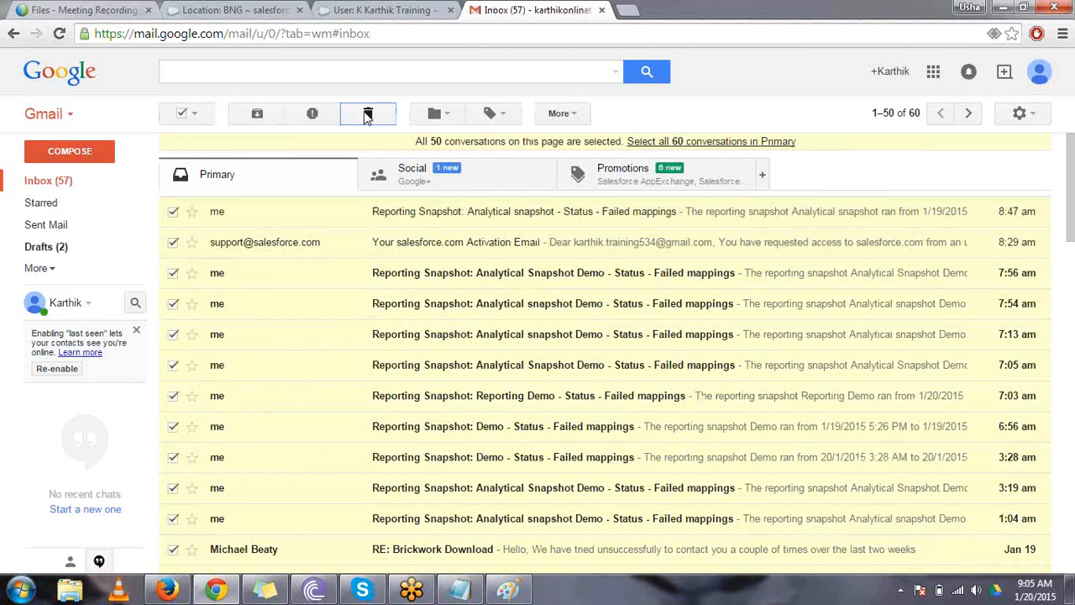
click(367, 115)
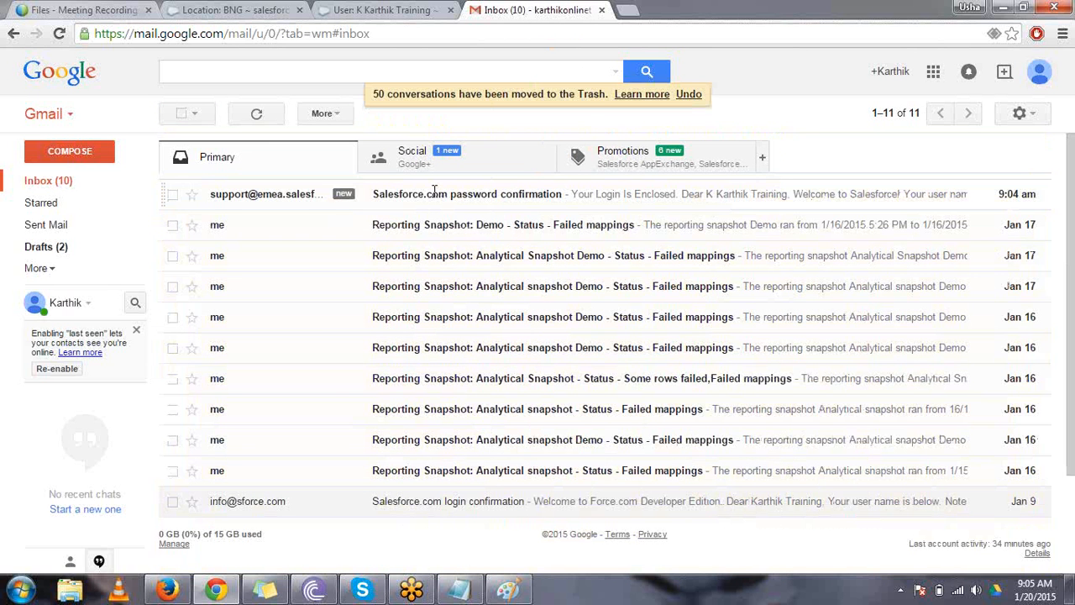
- Copy the automatic login link with its access token from the Salesforce.com password confirmation e-mail and load it in a new Firefox tab
click(434, 193)
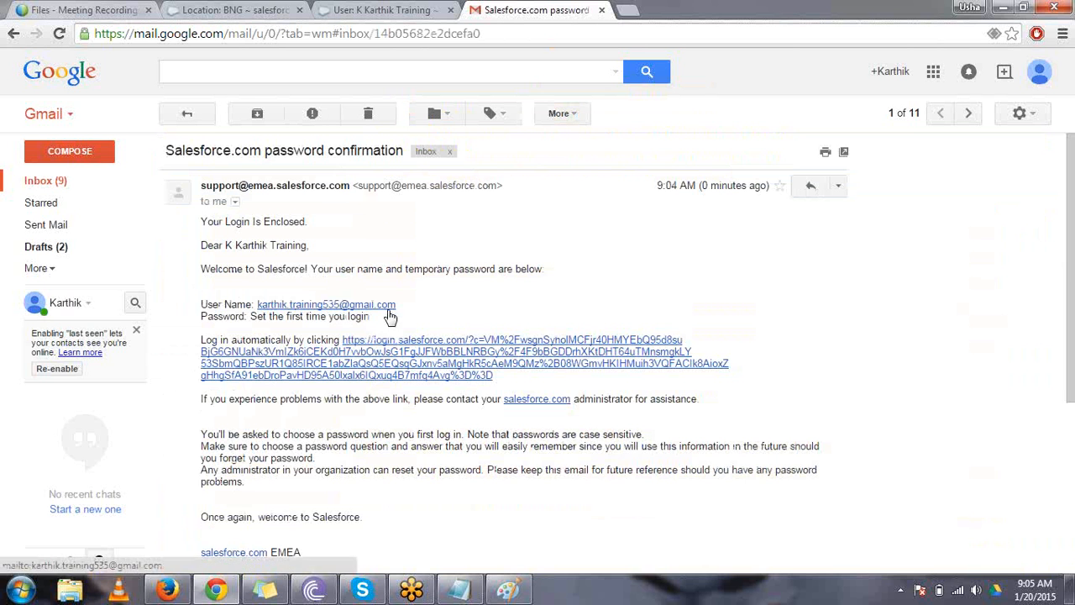
drag(491, 381, 346, 344)
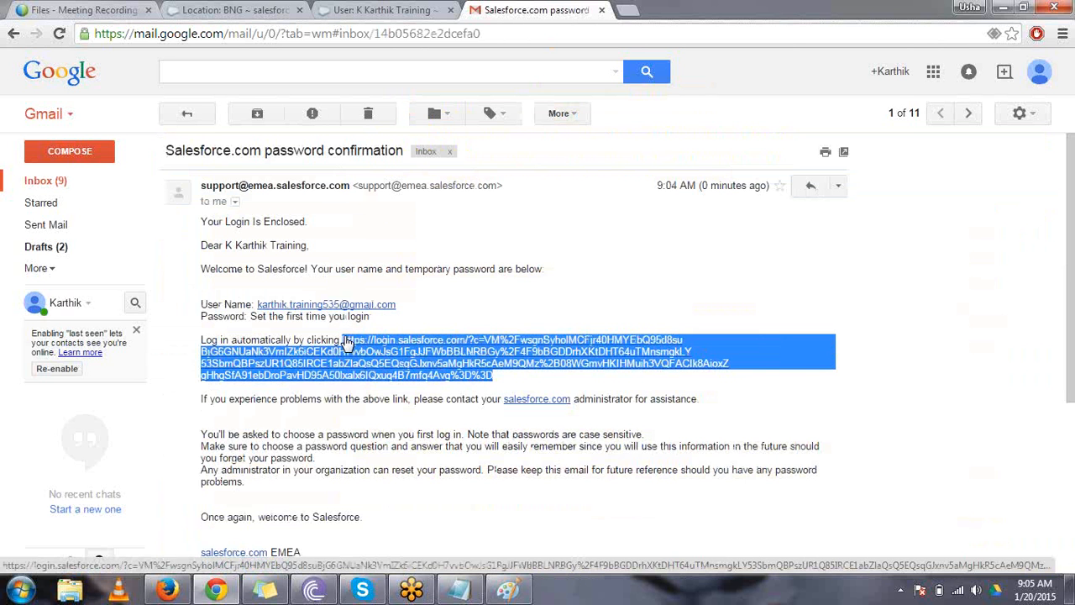
click(168, 590)
click(192, 15)
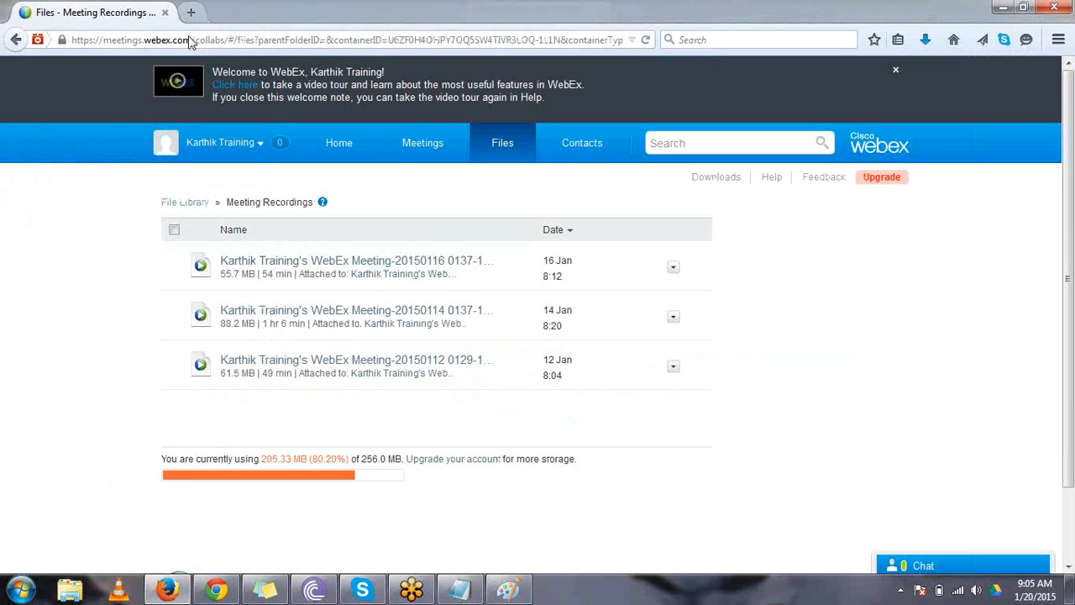
key(ctrl+v)
key(Return)
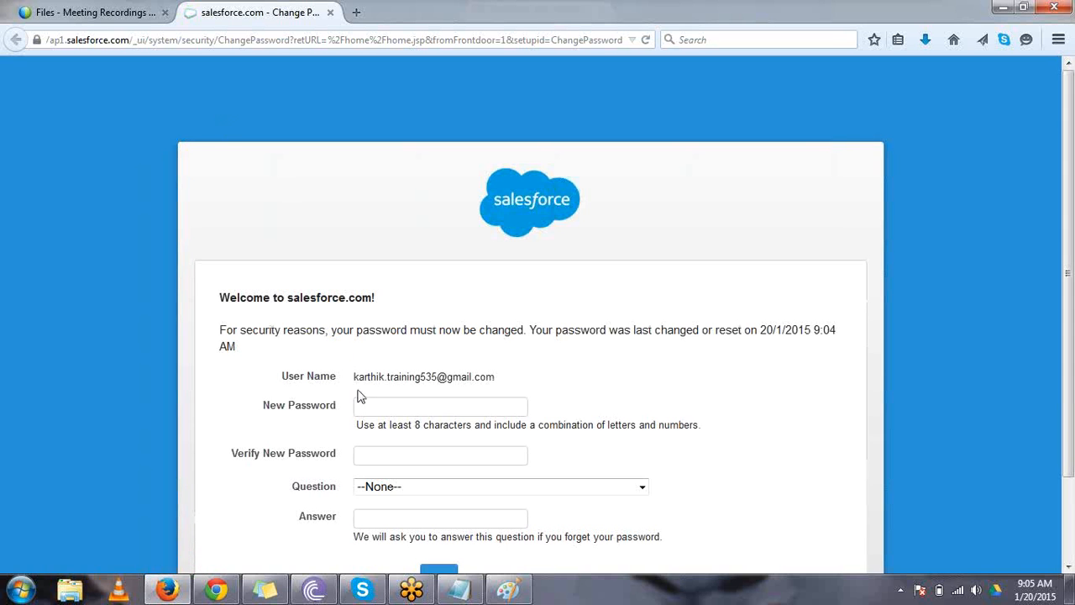
- Enter the new account password and repeat it for verification on the password change page
click(363, 405)
text(******)
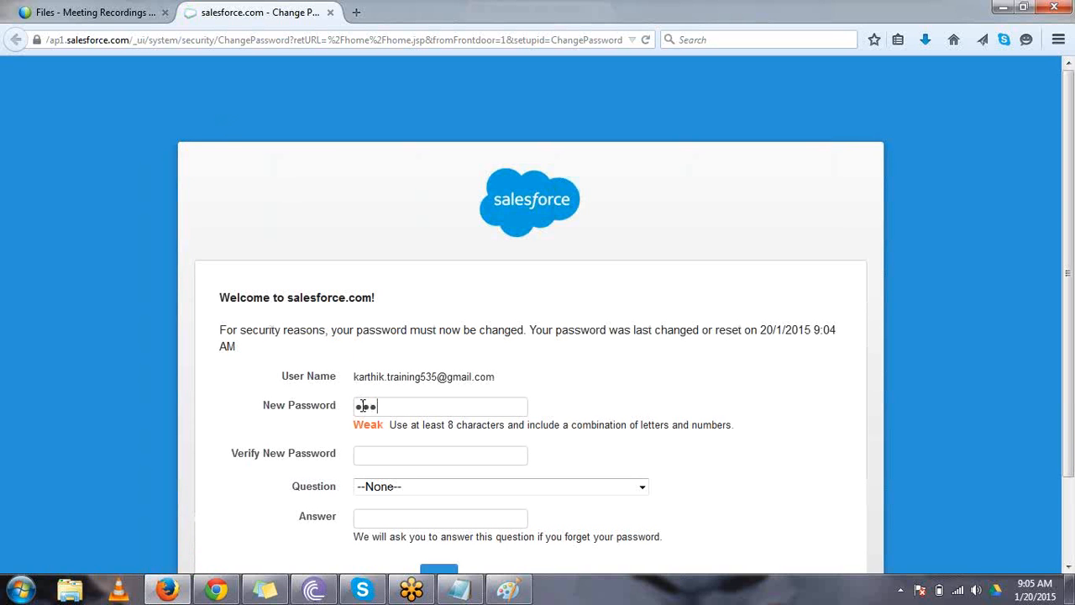
text(**)
click(396, 464)
text(*****)
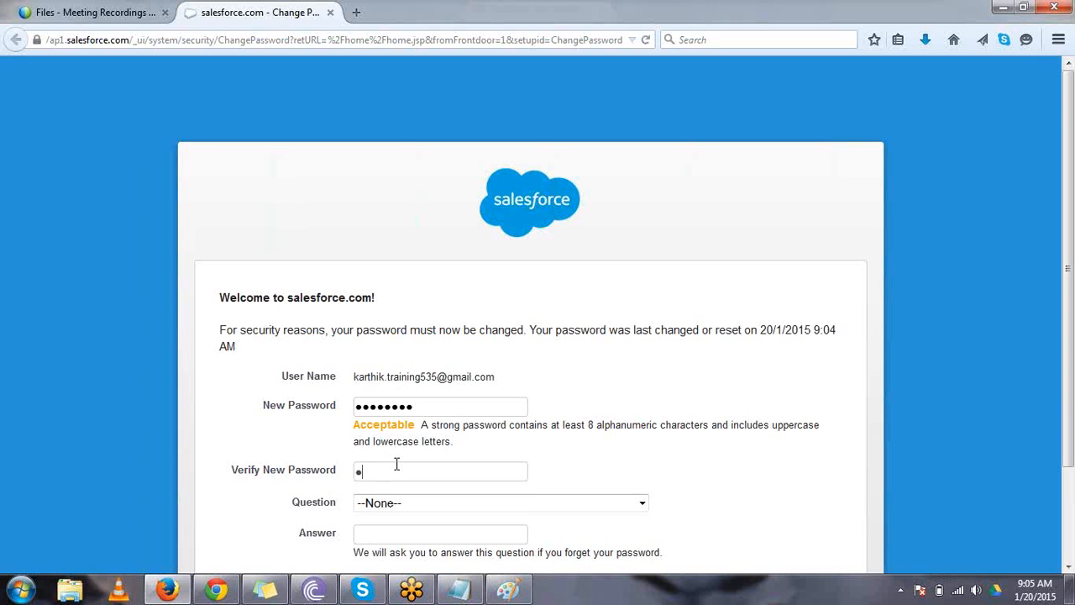
text(***)
- Choose the security question "In what city was your first job?", enter the security answer, and save the password change
click(407, 502)
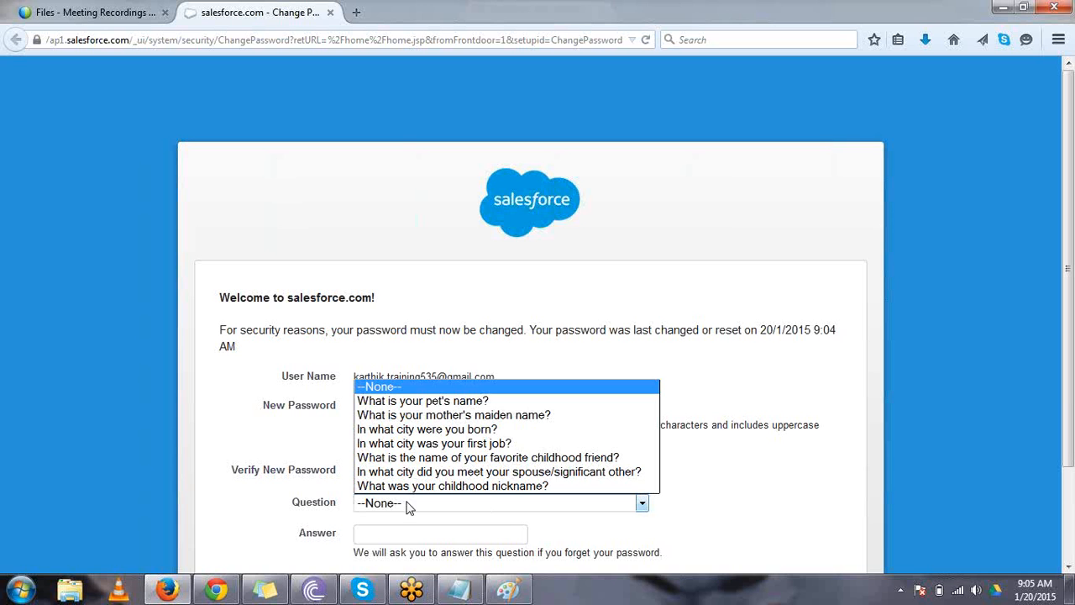
click(424, 442)
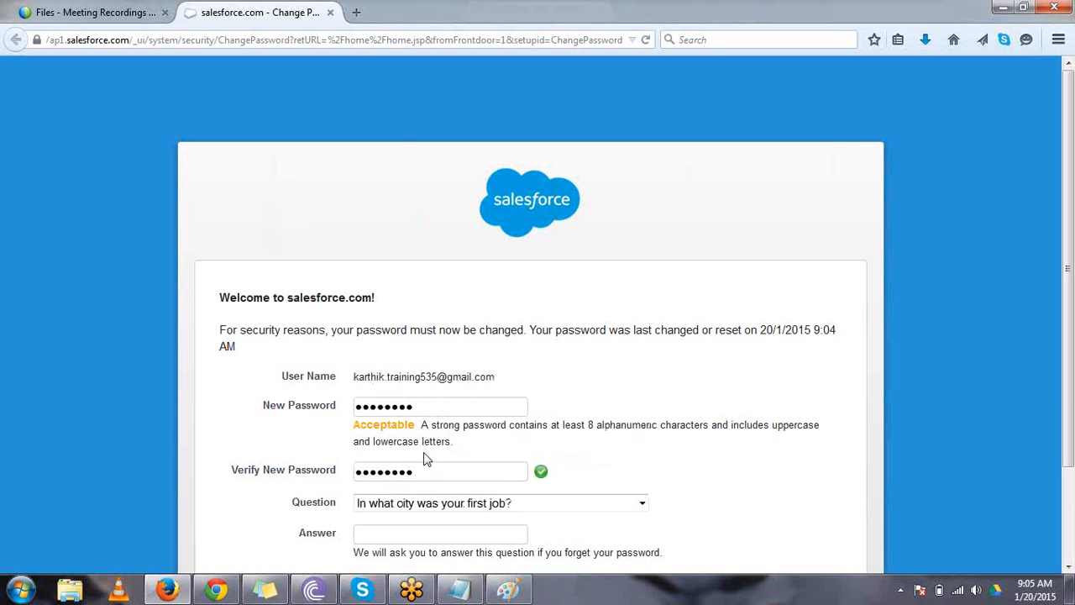
click(409, 528)
scroll(727, 475, down, 3)
click(431, 487)
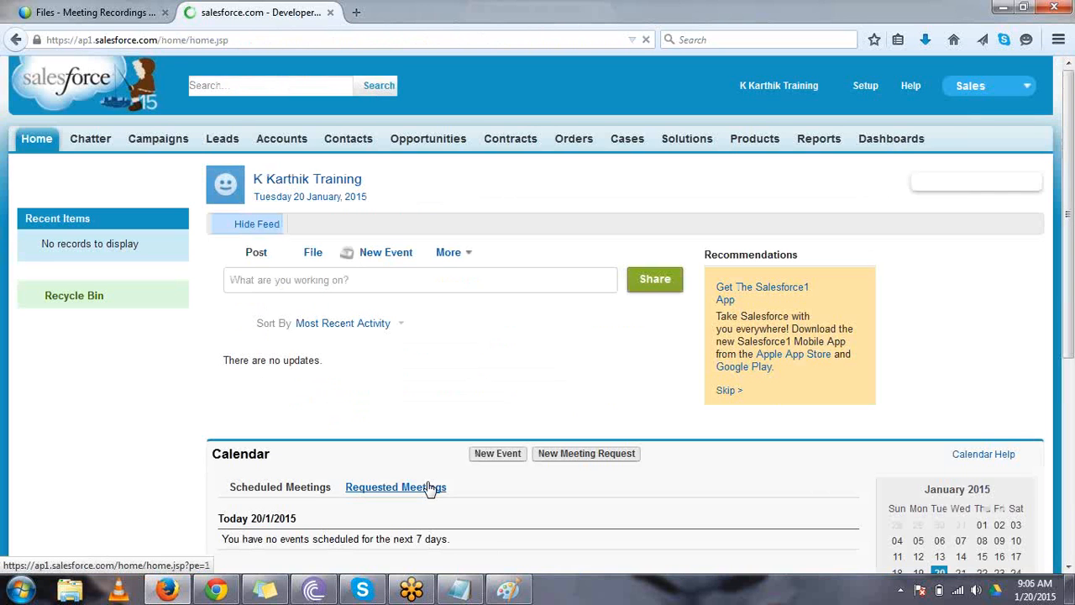
- Switch the new user's session from the Sales app to the Recruiting app
click(1020, 86)
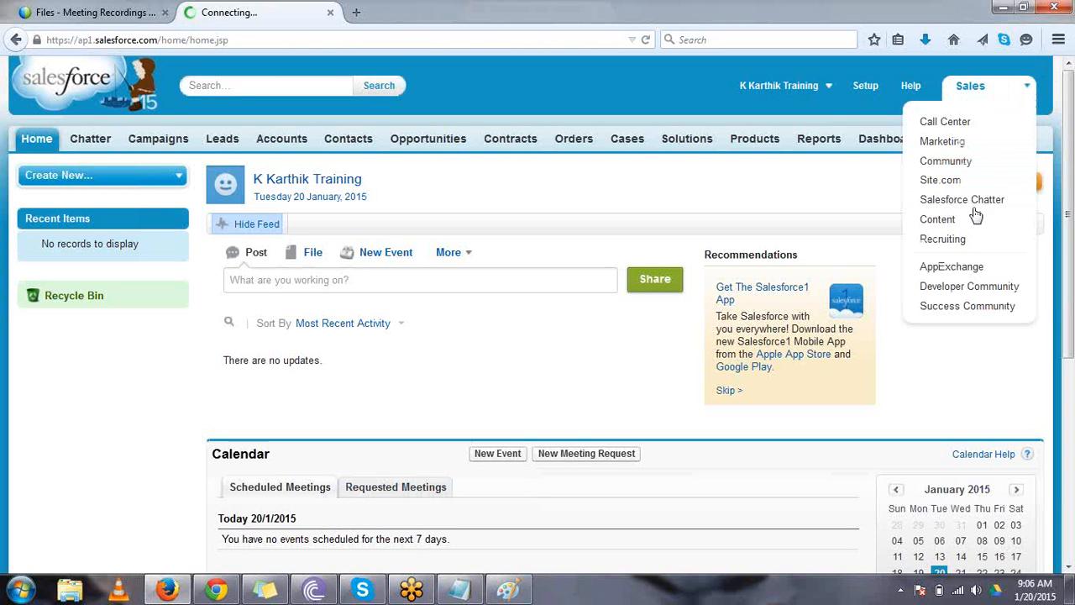
click(965, 241)
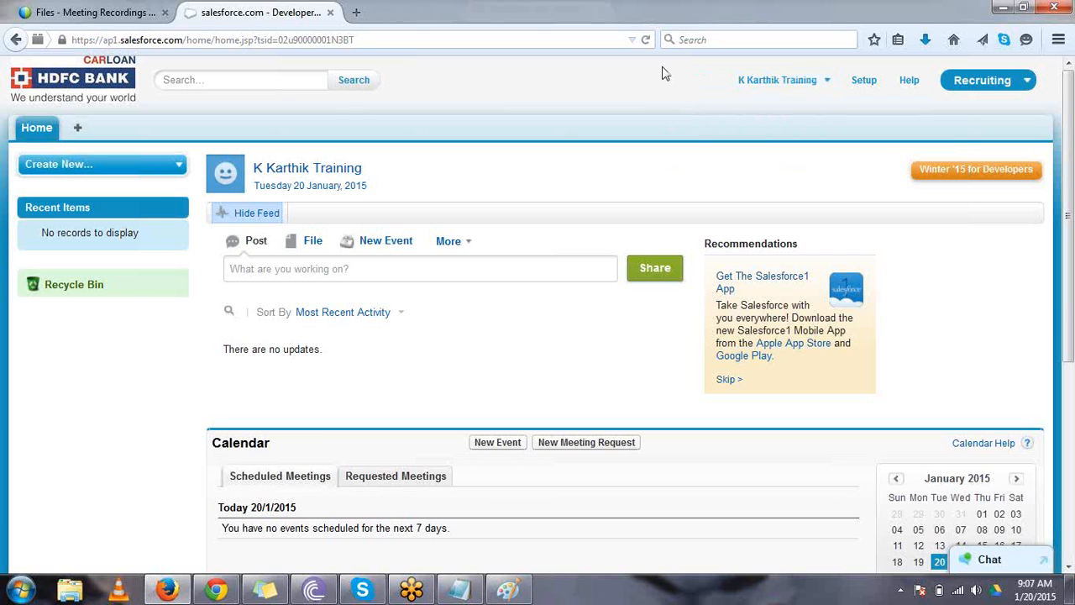
- Compare the Recruiting app tabs in the administrator's Chrome session, including the BNG location record, with the new user's home page in Firefox
click(217, 591)
click(328, 8)
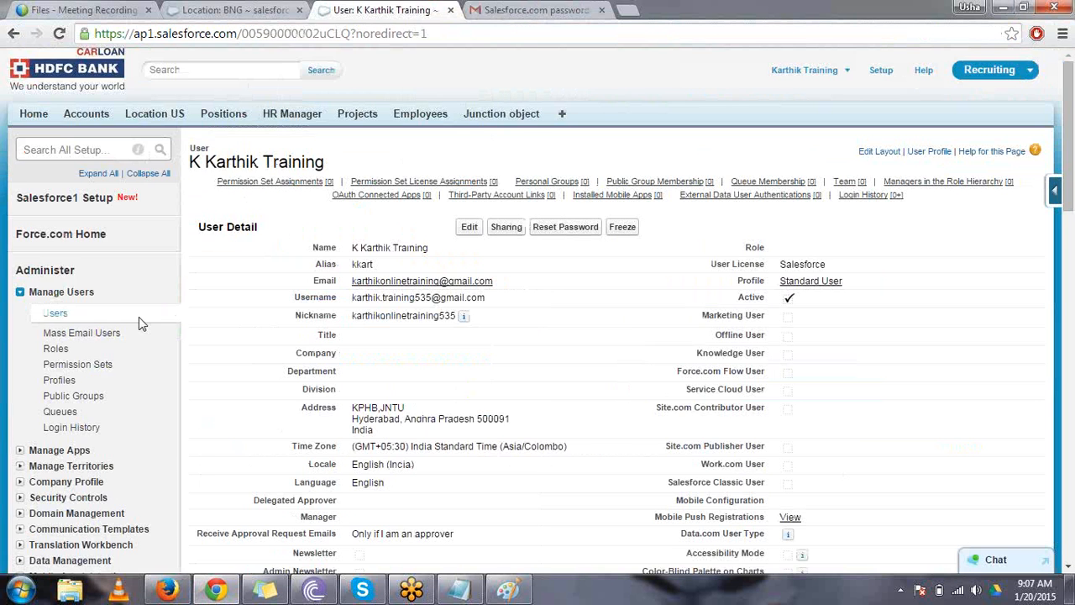
click(167, 591)
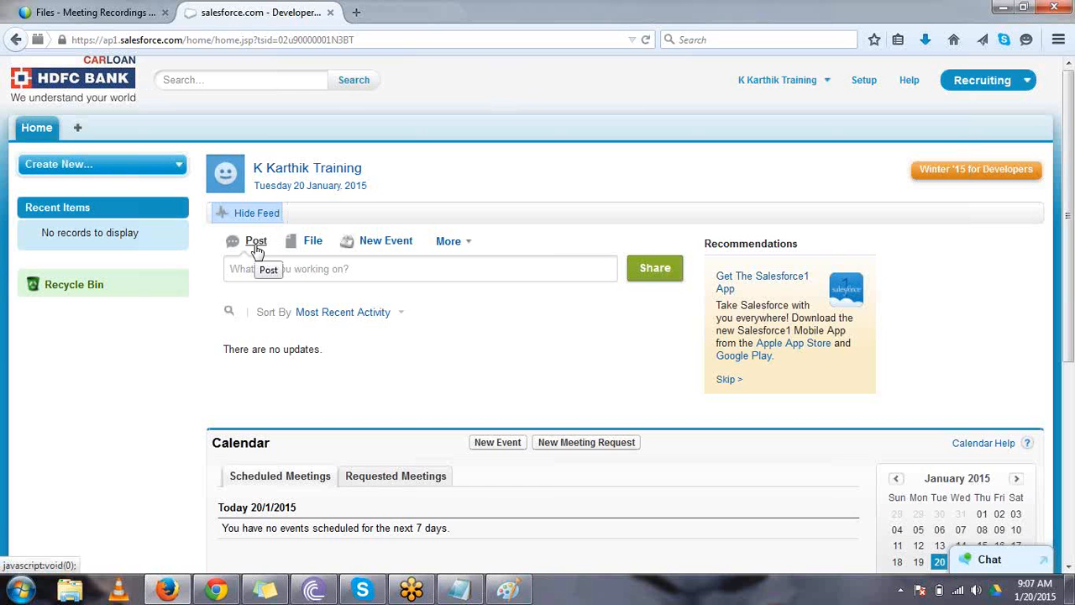
click(216, 591)
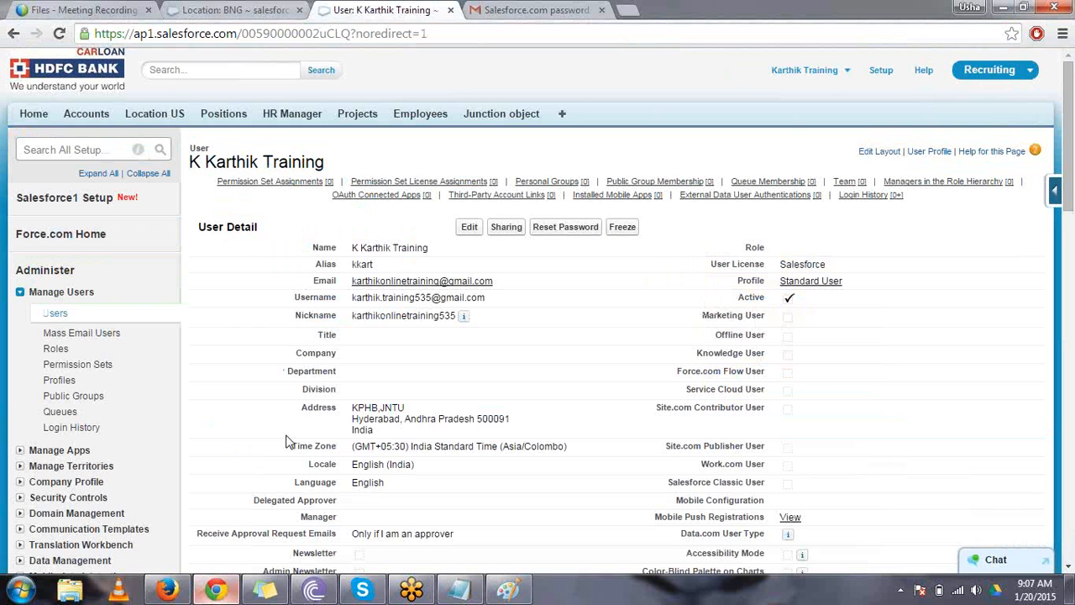
click(260, 9)
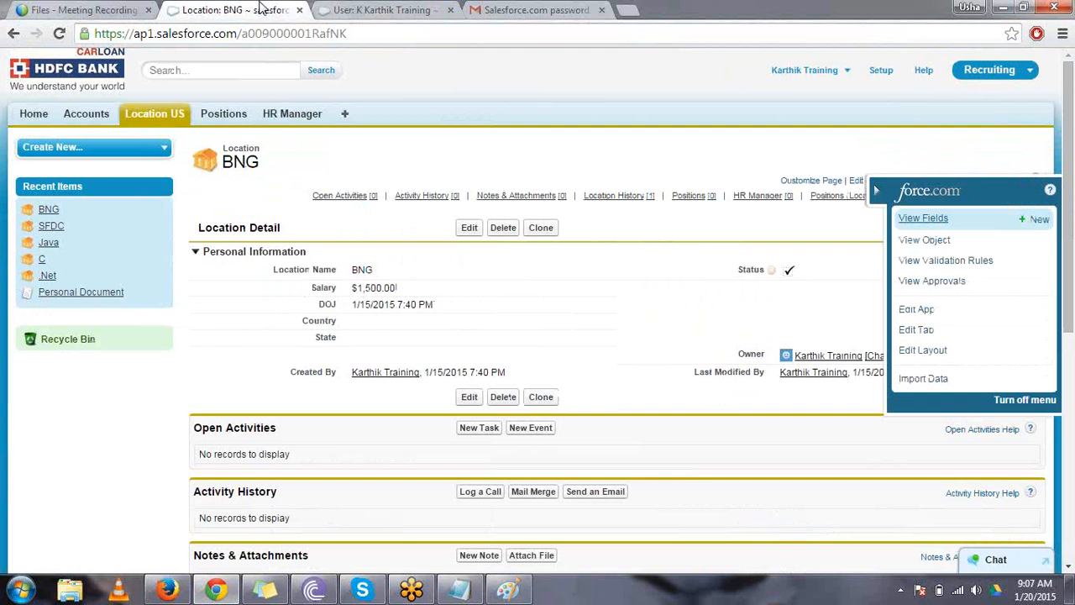
click(170, 588)
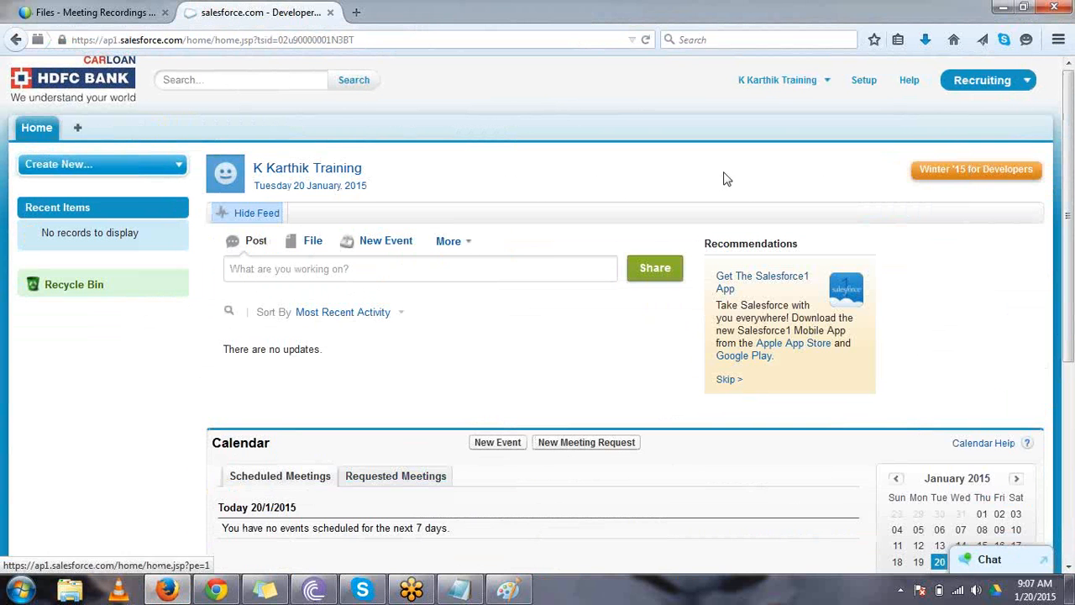
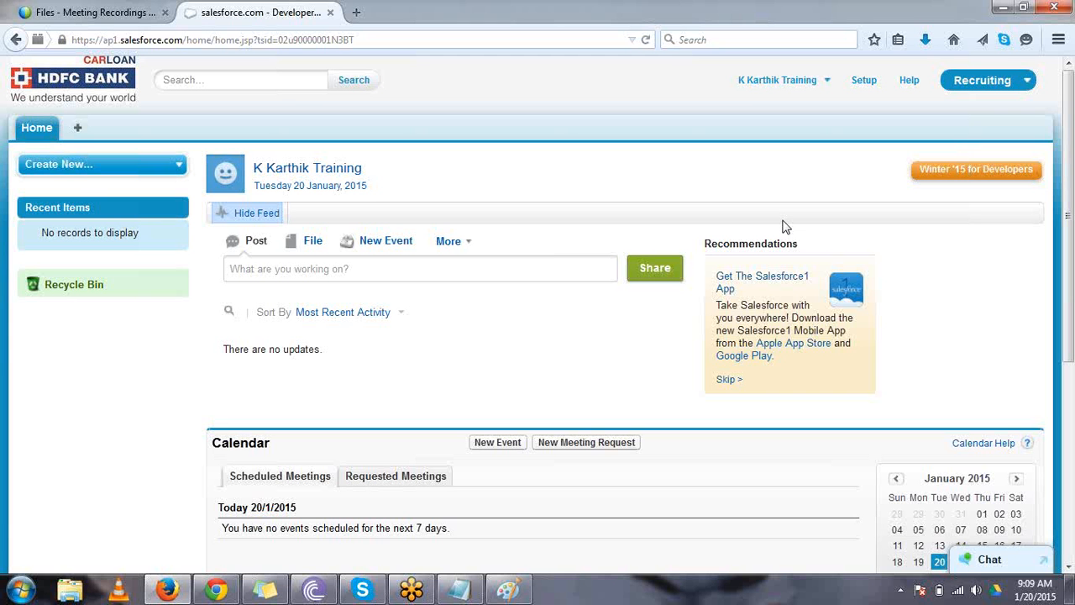
- Open the All Users list in the administrator's Chrome session and compare the Standard User and System Administrator entries
click(234, 591)
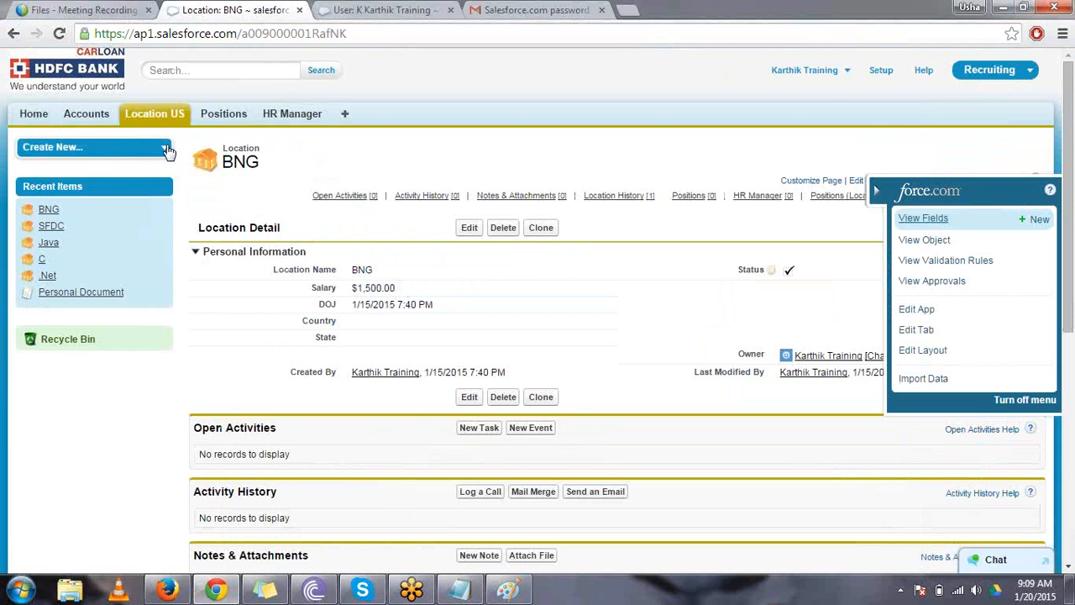
click(34, 114)
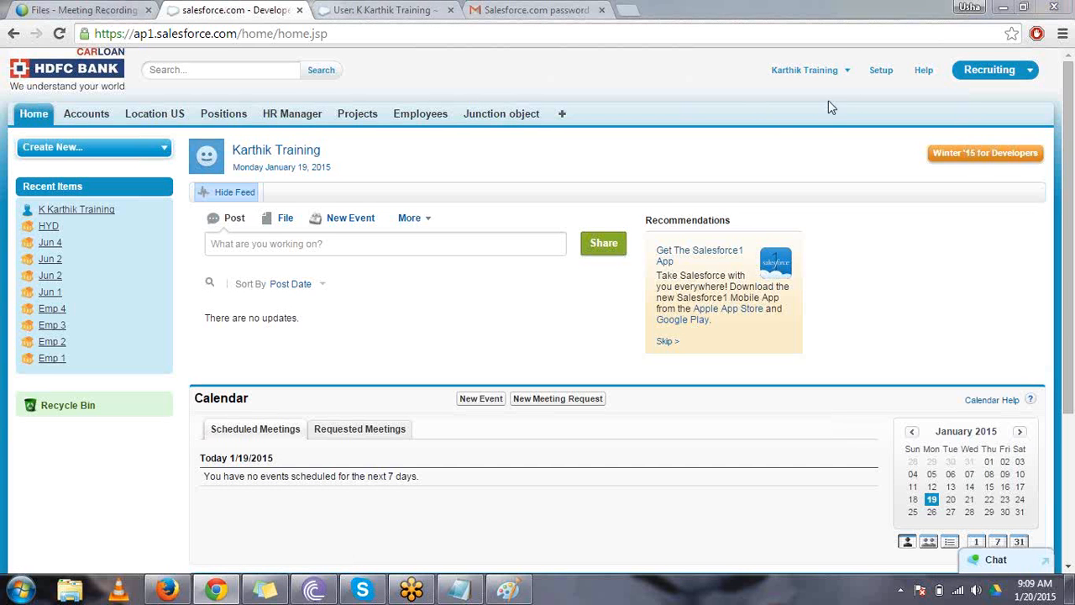
click(878, 72)
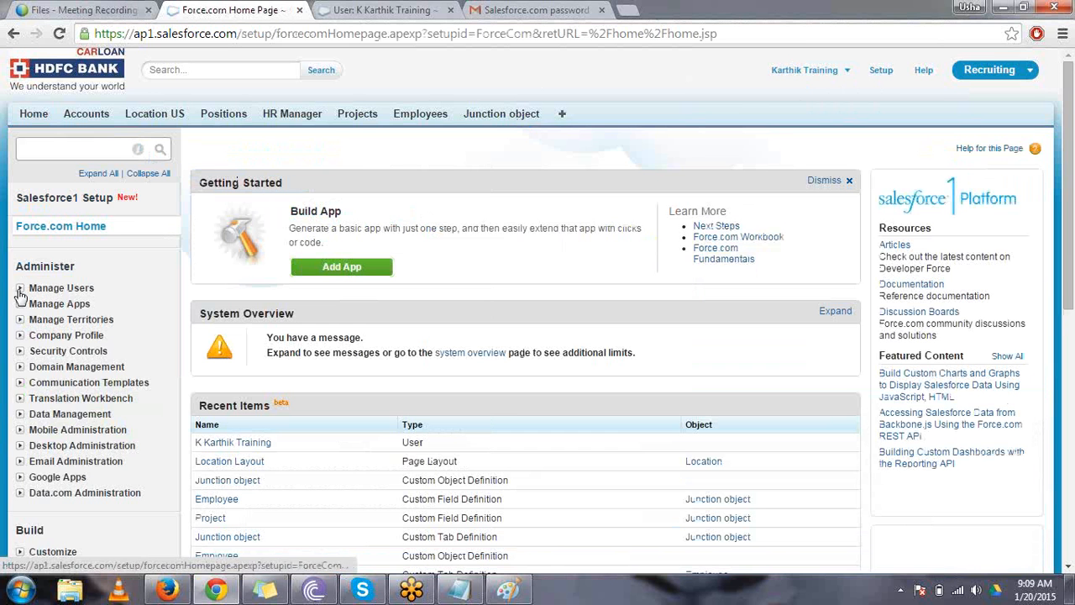
click(18, 289)
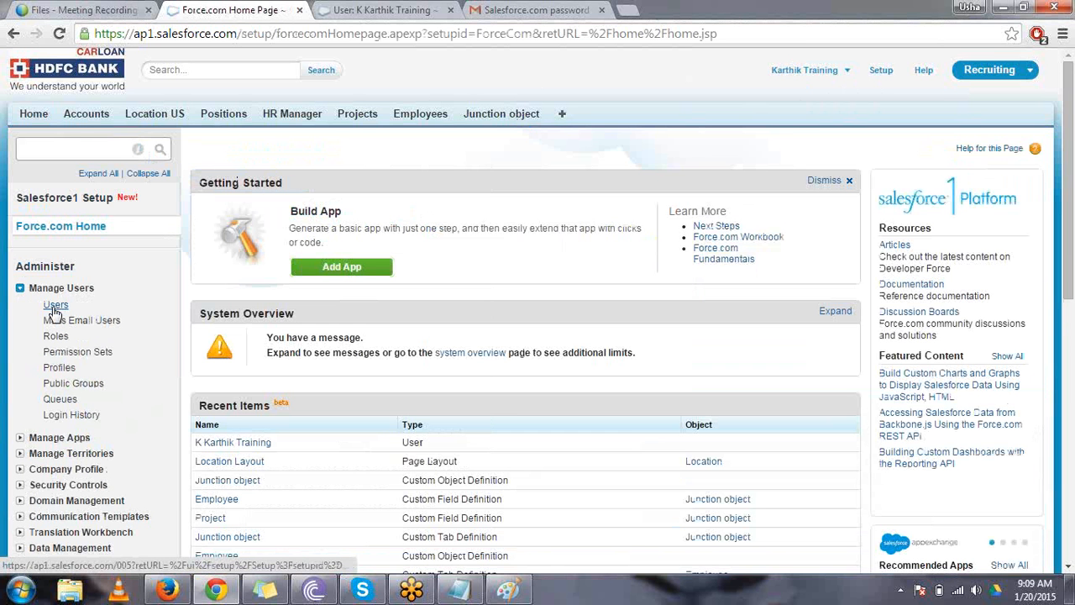
click(54, 307)
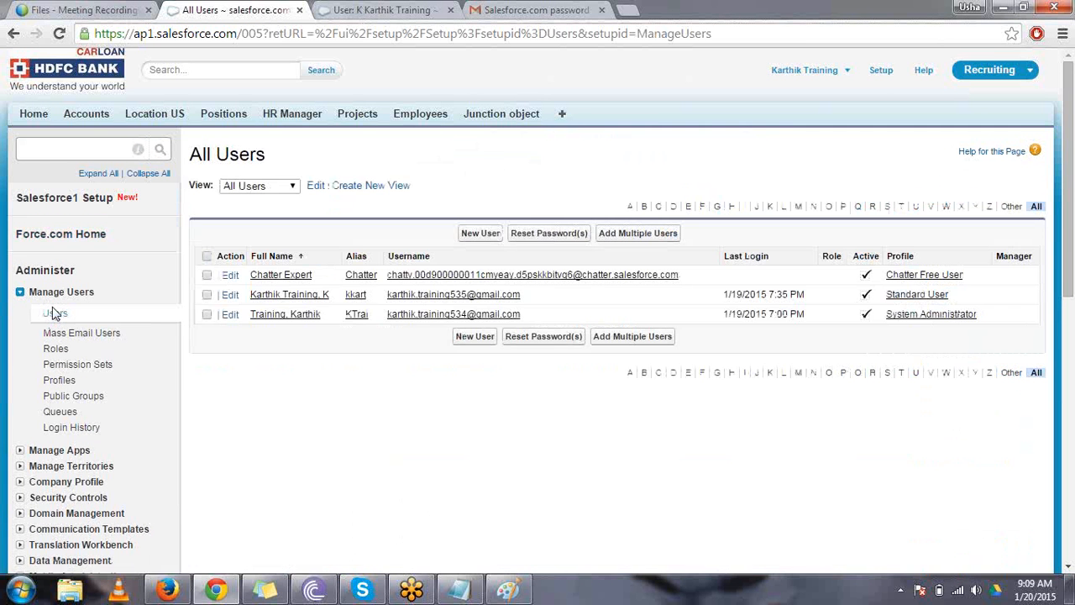
drag(330, 293, 256, 295)
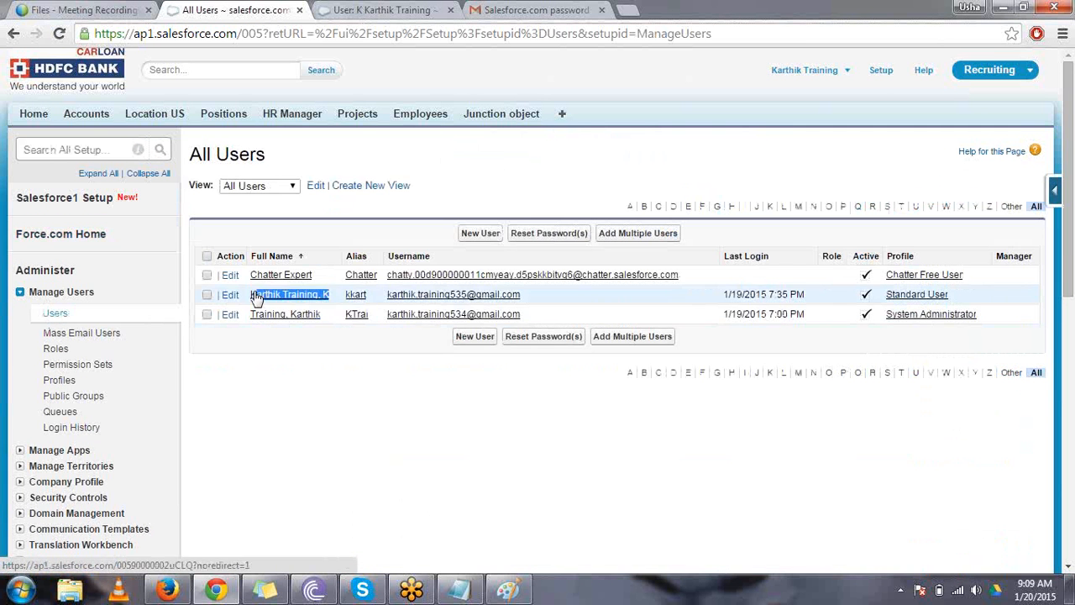
drag(326, 315, 252, 317)
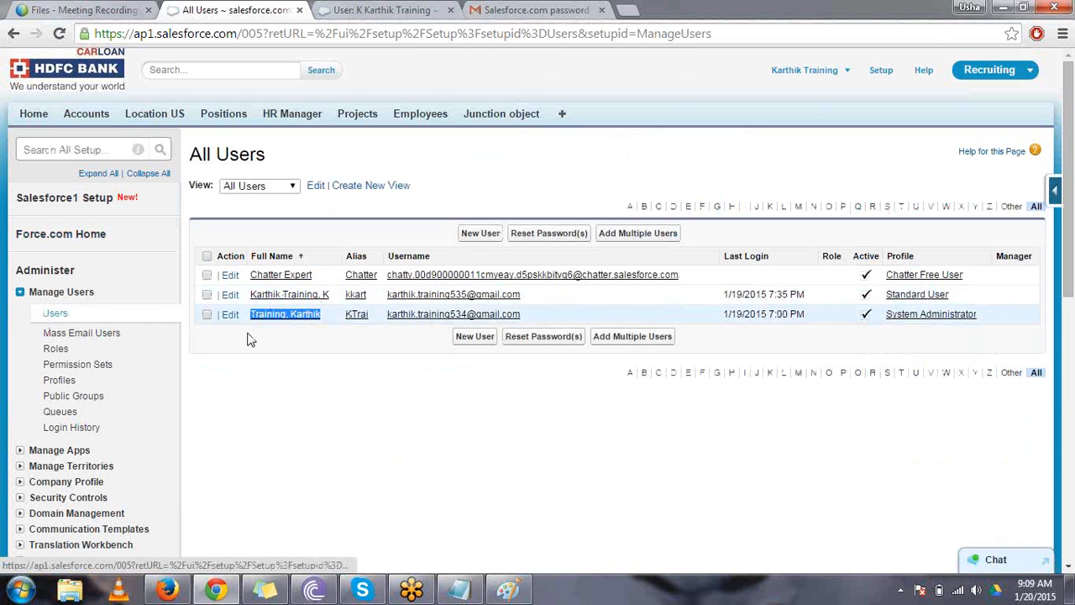
- Switch to the new user's Firefox session and open Grant Account Login Access in their personal settings
click(167, 589)
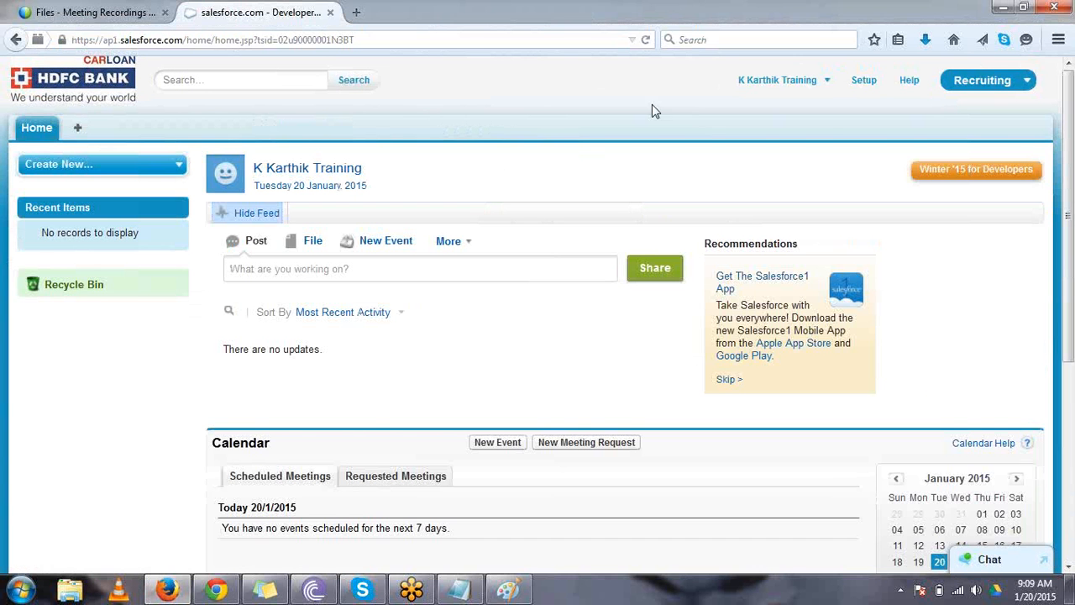
click(777, 84)
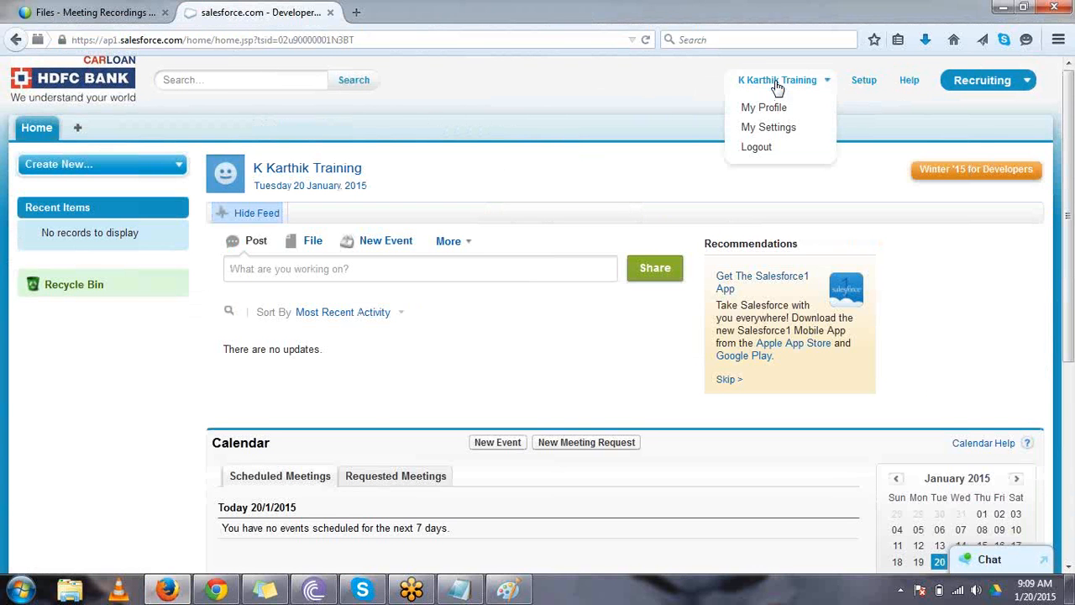
click(777, 129)
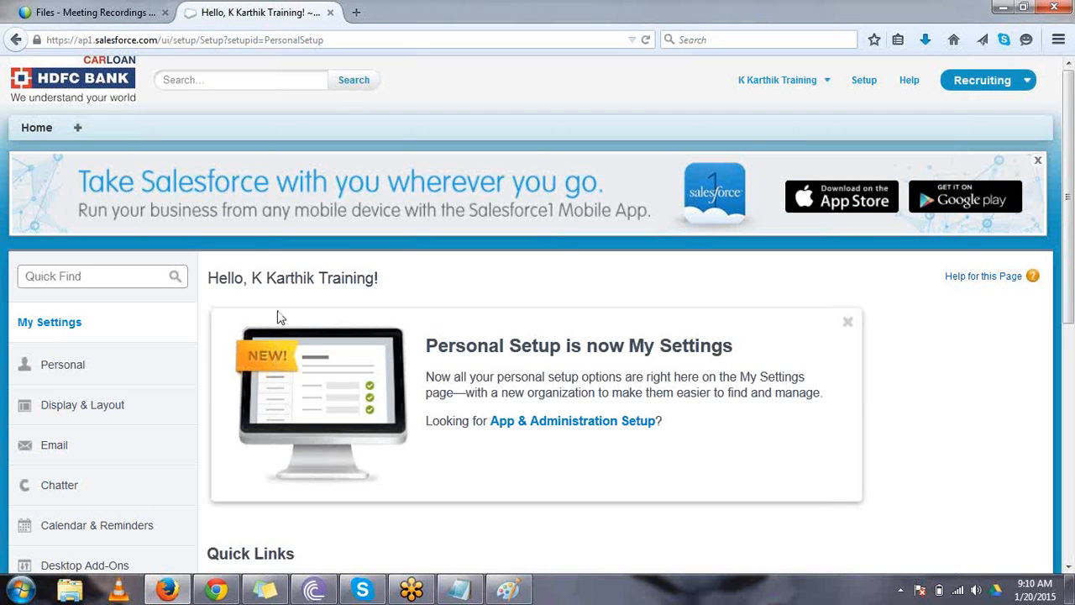
click(166, 364)
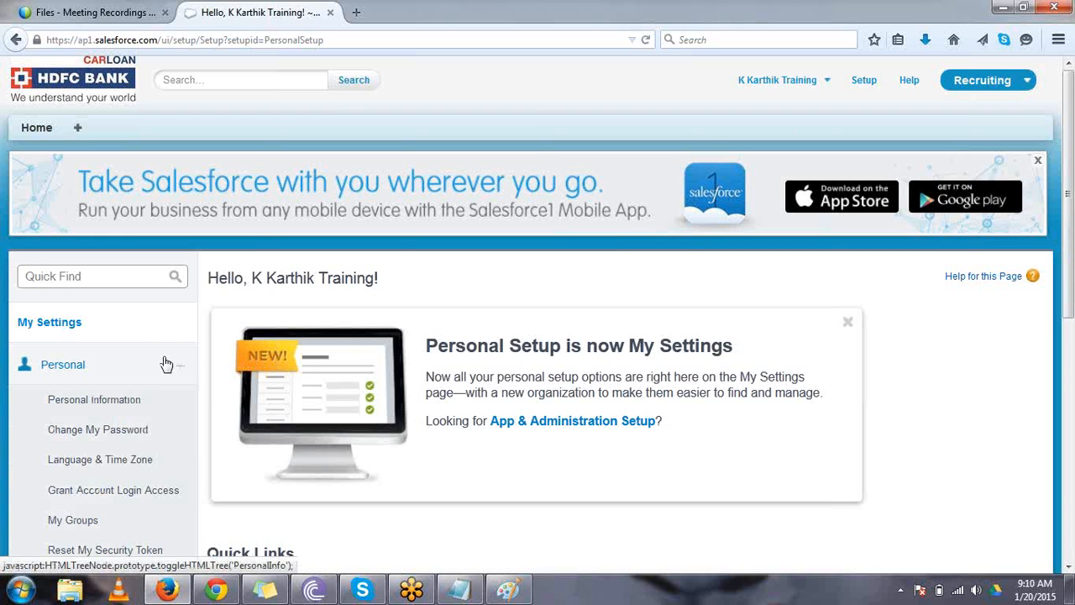
scroll(166, 363, down, 1)
scroll(166, 364, down, 1)
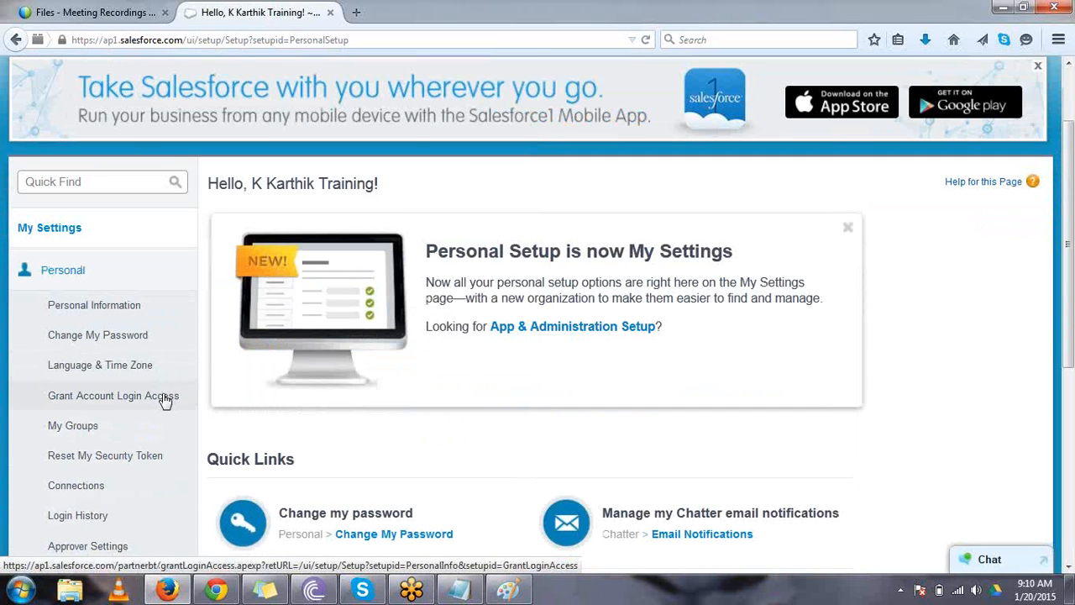
click(166, 400)
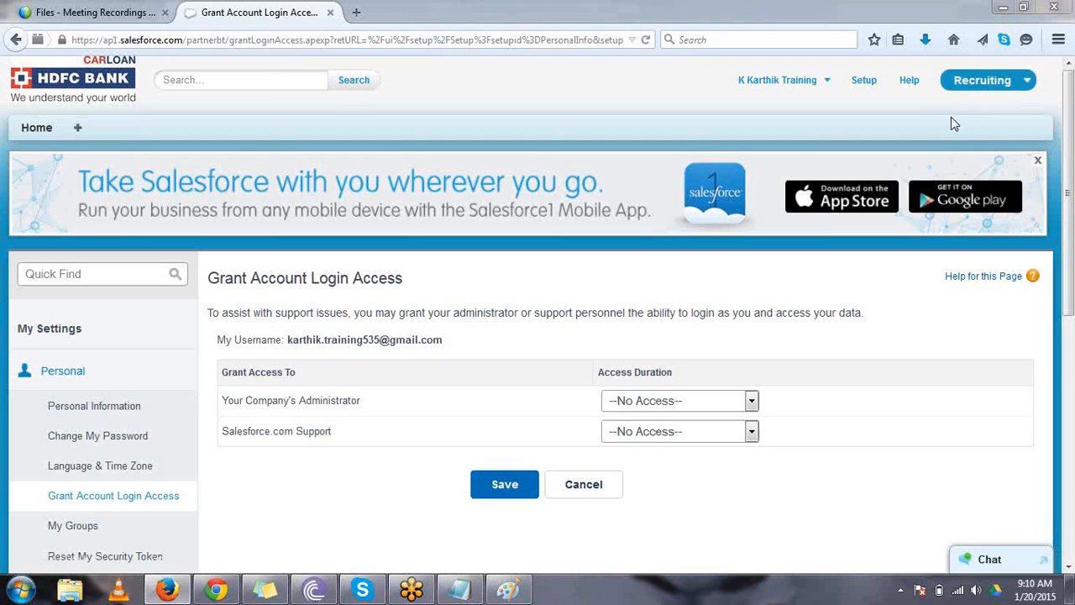
- Grant both the company's administrator and Salesforce.com Support login access for 1 Year, and save the changes
click(694, 406)
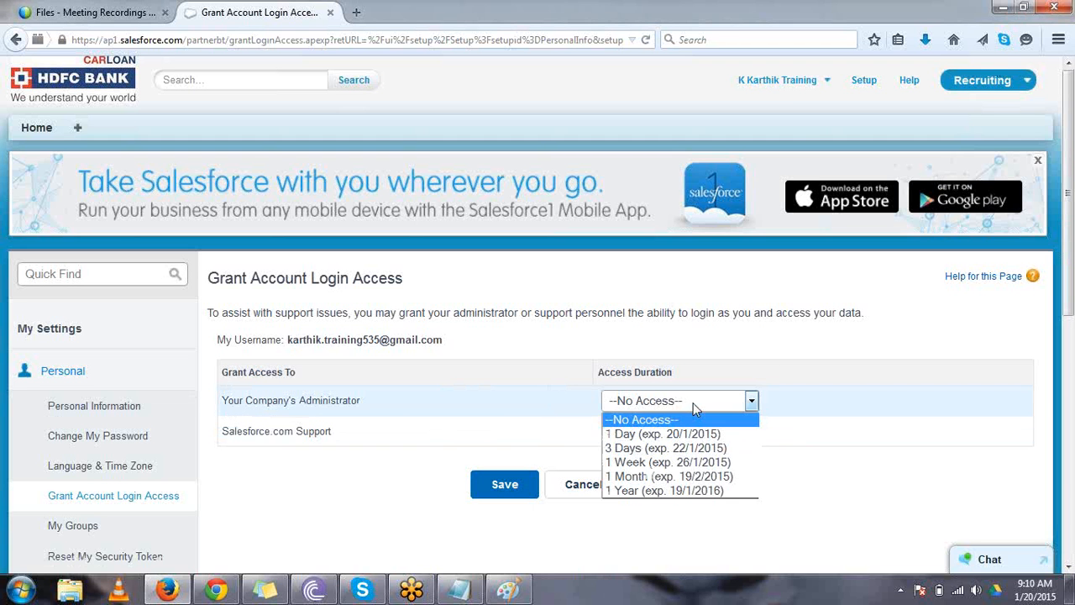
click(678, 494)
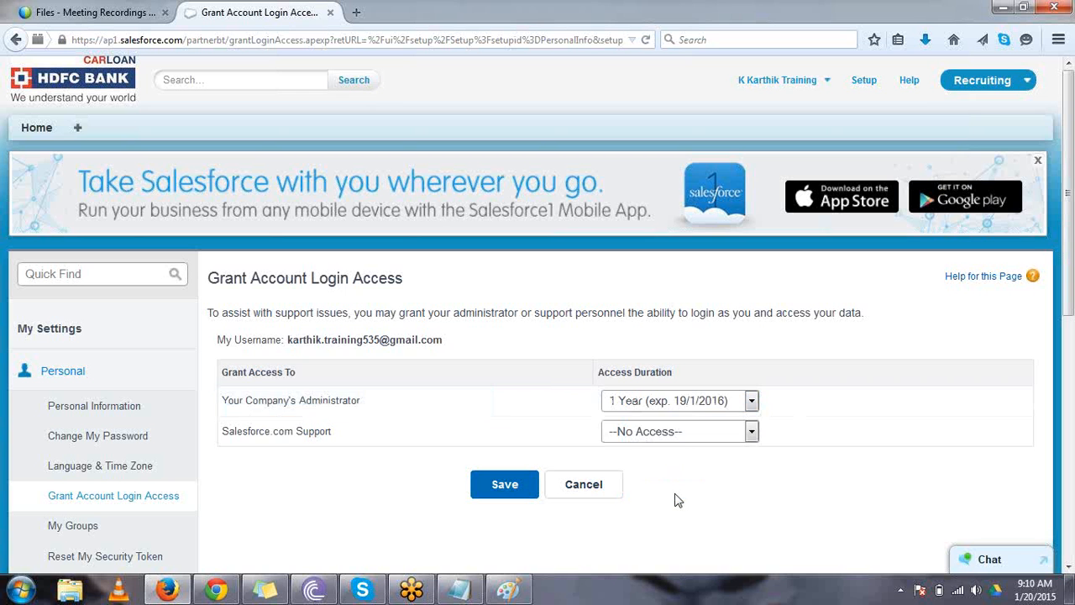
click(700, 408)
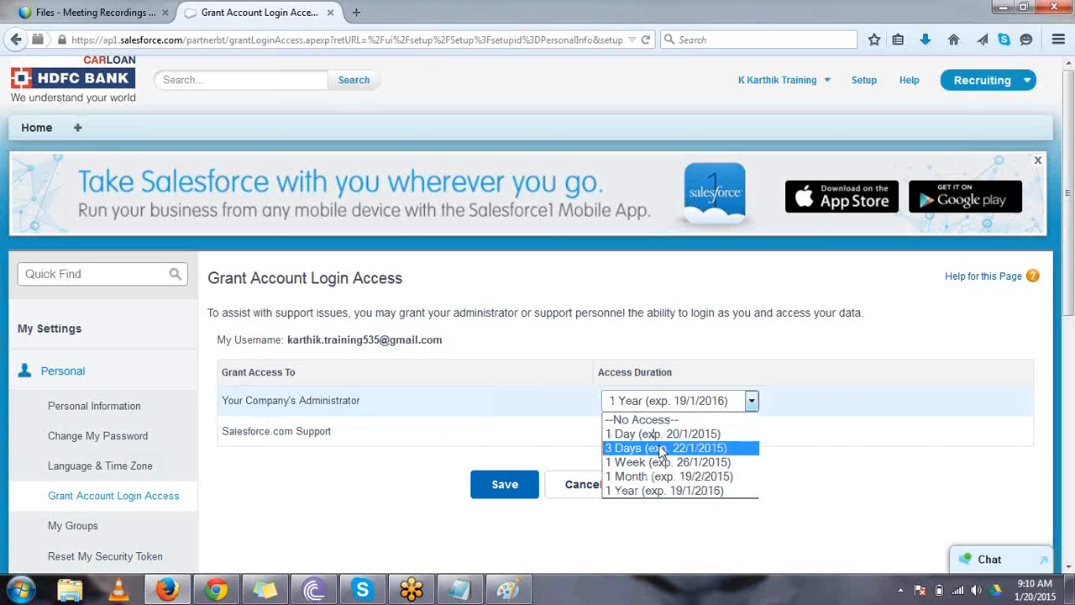
click(669, 492)
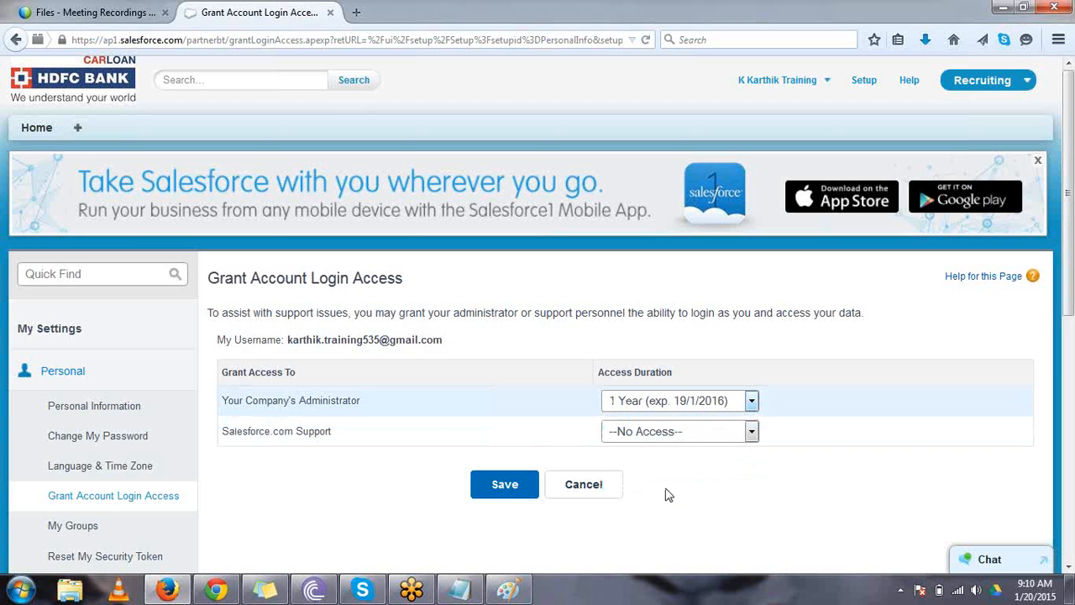
click(677, 435)
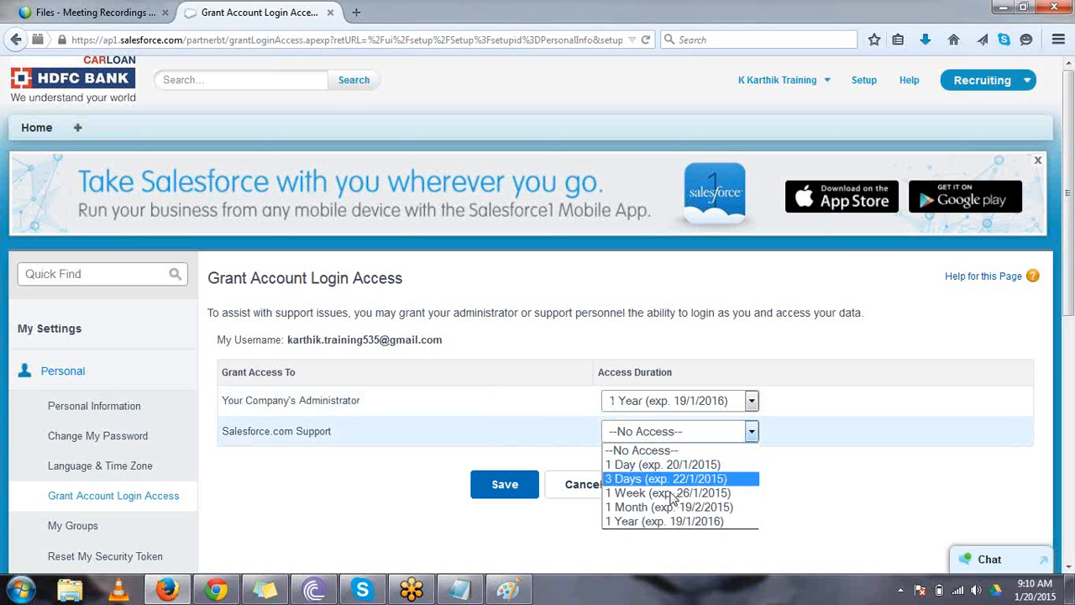
click(672, 520)
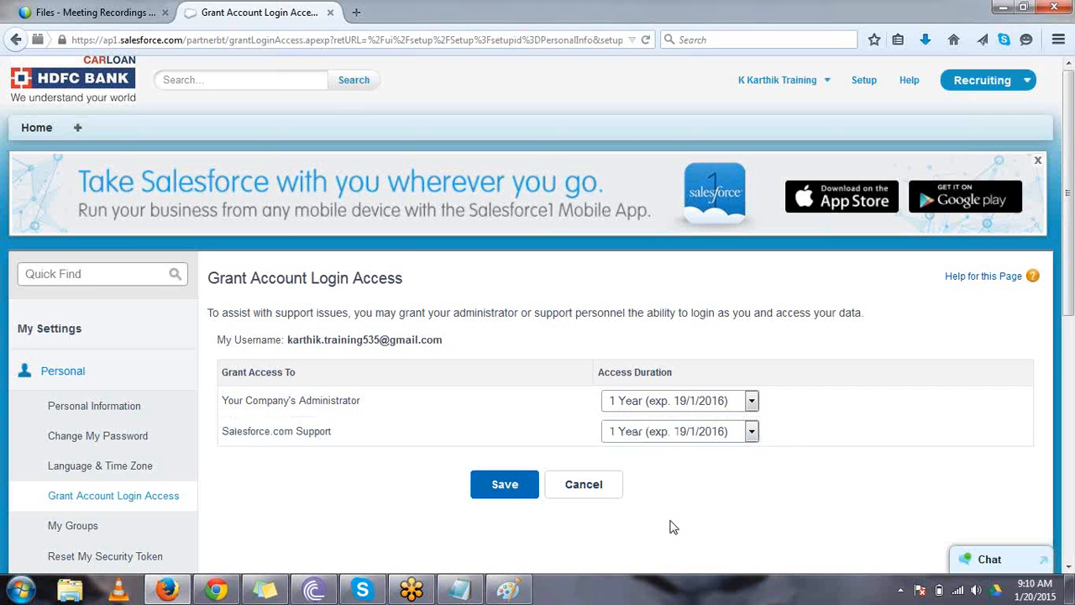
click(520, 500)
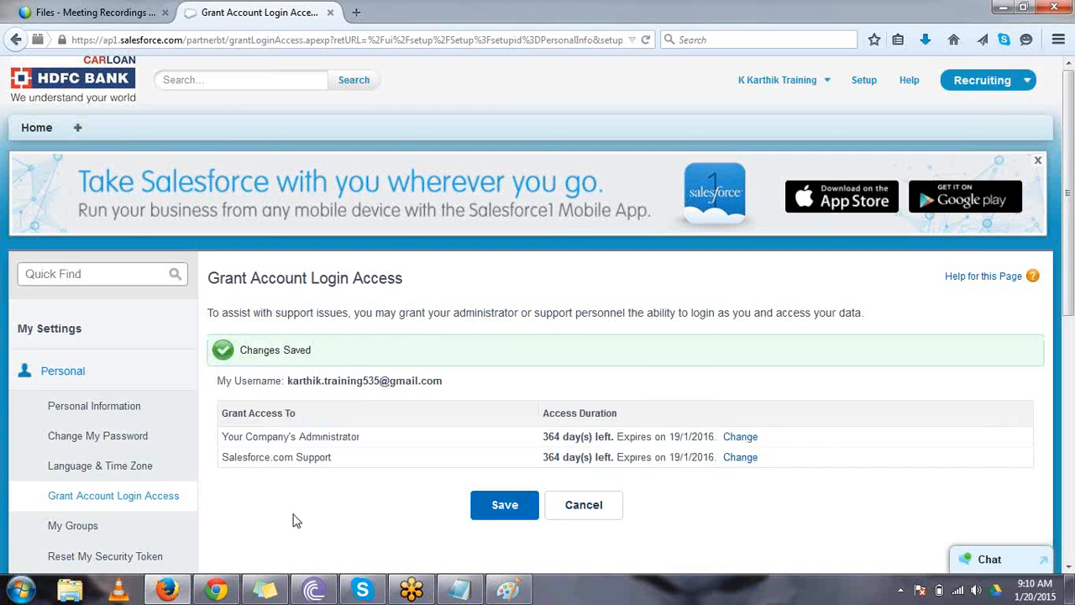
- Reload the administrator's All Users list in Chrome and log in as the Standard User from there
click(216, 589)
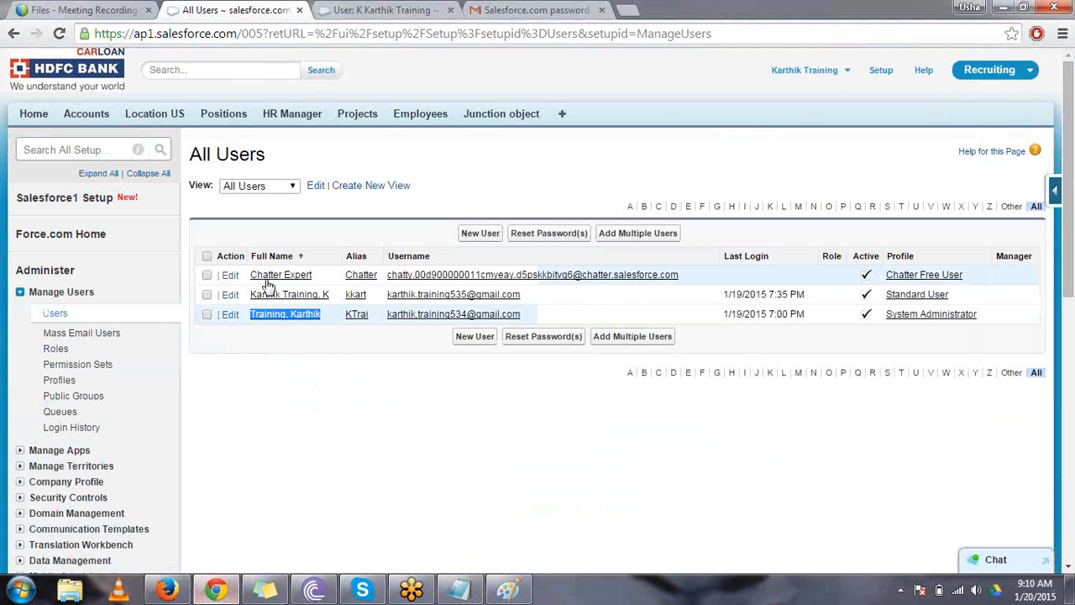
click(340, 40)
key(Return)
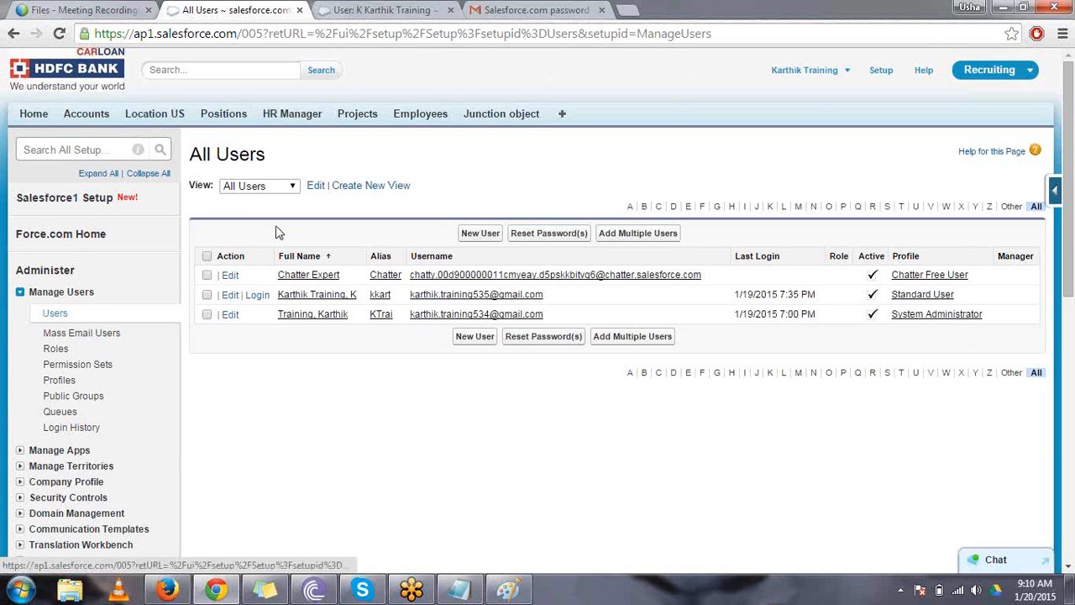
drag(408, 298, 225, 301)
click(275, 373)
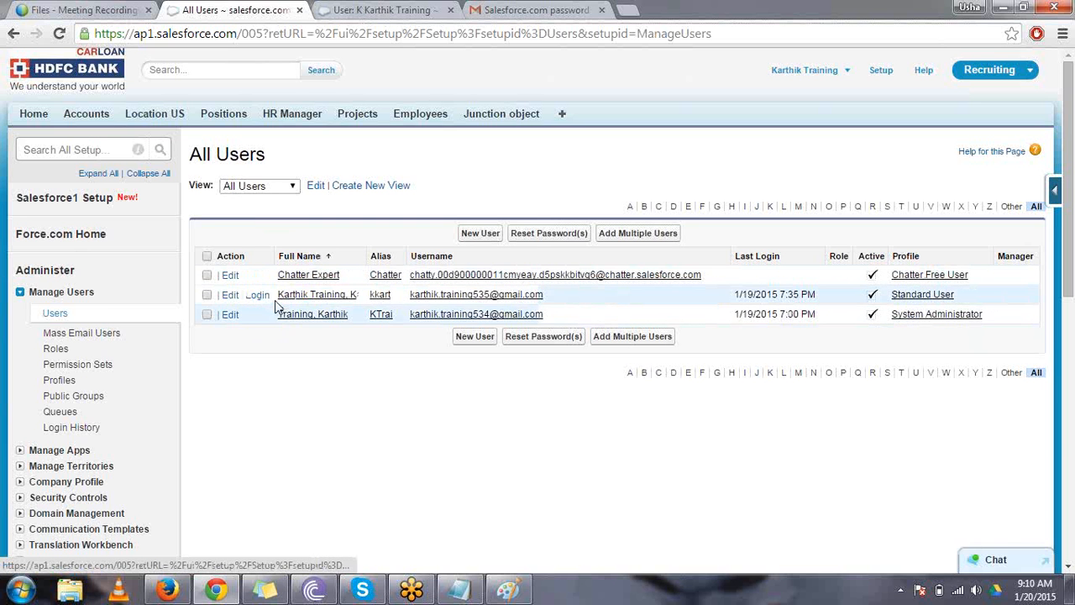
drag(261, 300, 245, 299)
click(303, 405)
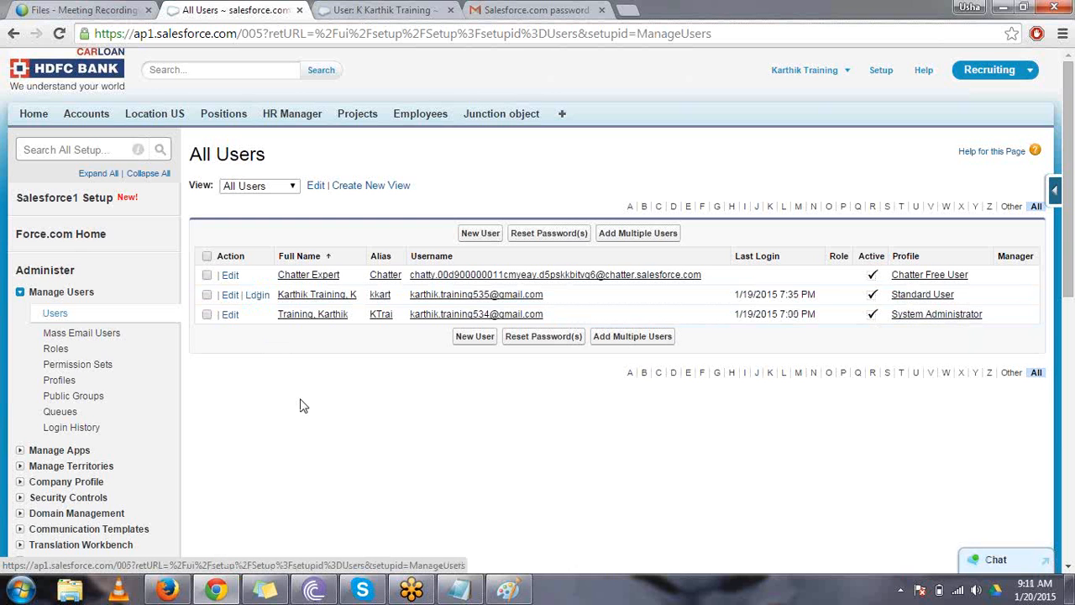
click(258, 297)
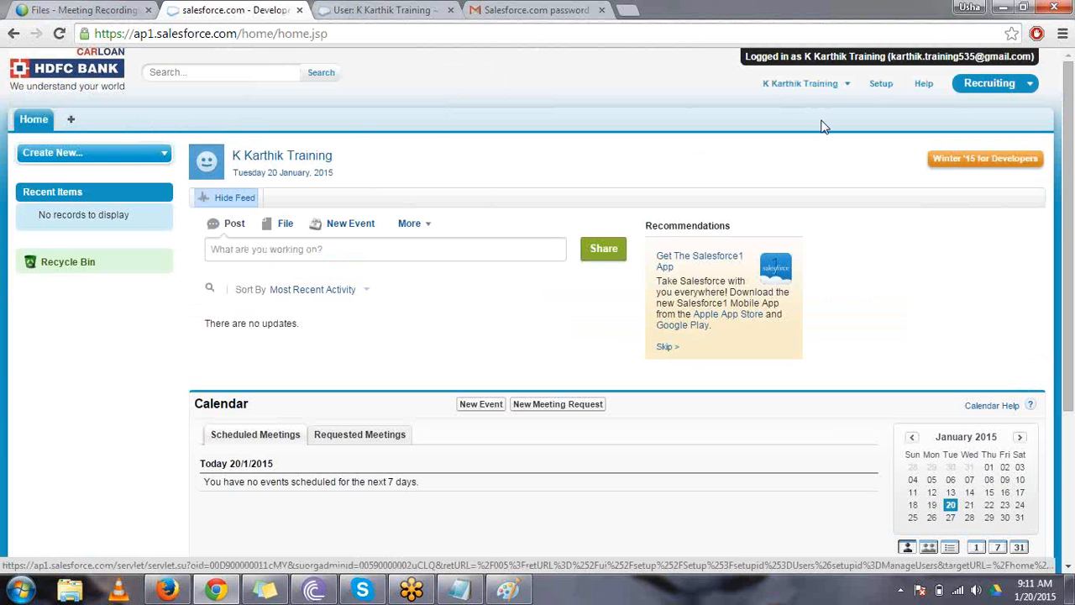
double_click(939, 56)
- Switch to Notepad, clear the existing notes, and write the indented heading "Profiles" below two blank lines
click(468, 589)
key(ctrl+a)
key(BackSpace)
key(Return)
key(Return)
key(Tab)
text(Profiles)
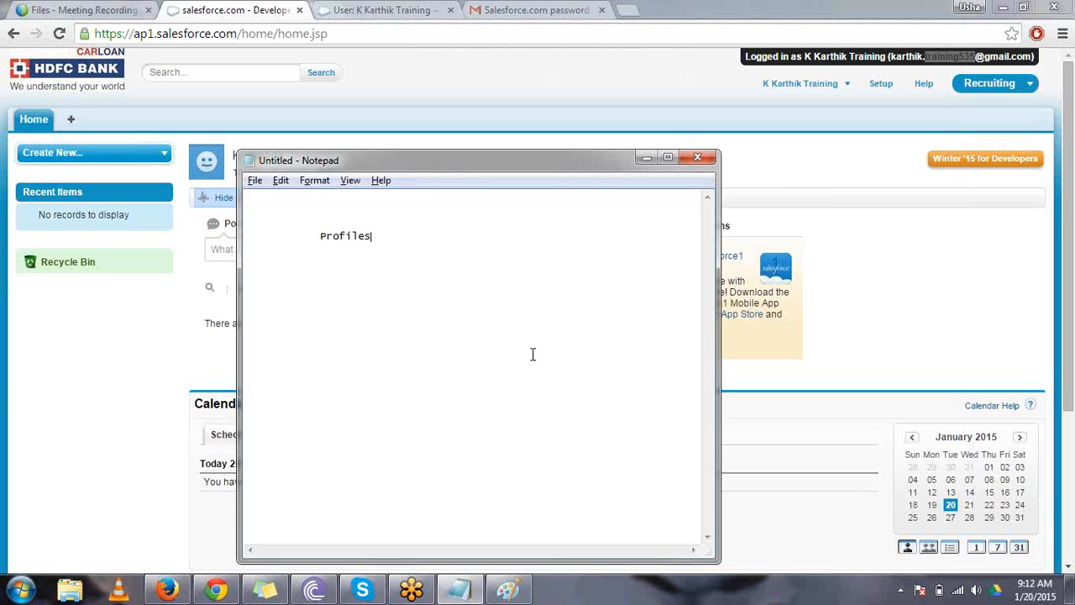
- Return to Chrome, review the Standard User's session against the Profiles note, and log out of that session
click(934, 57)
click(935, 56)
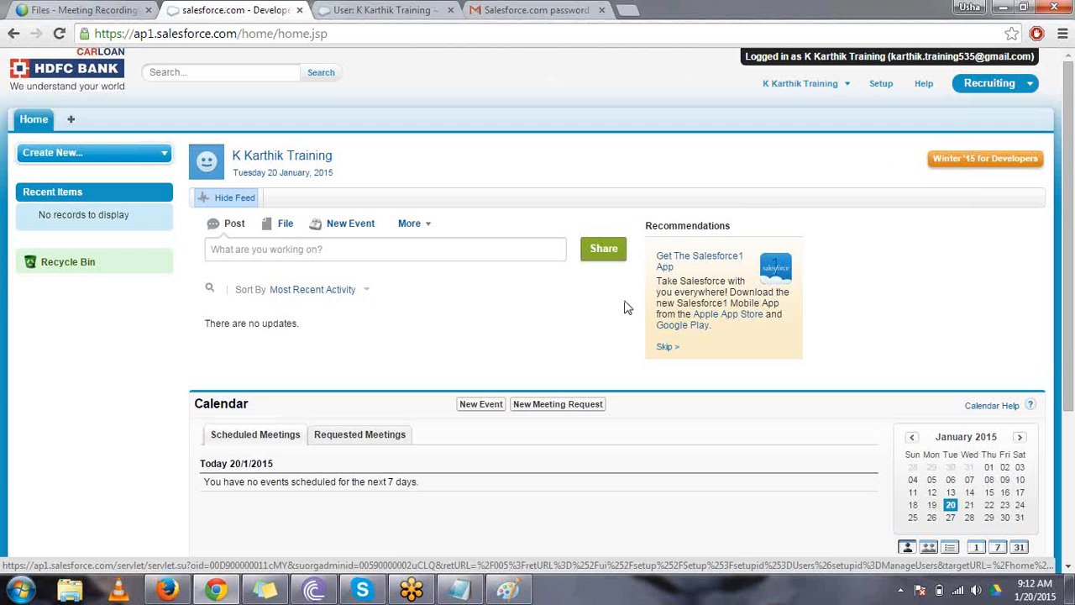
click(460, 590)
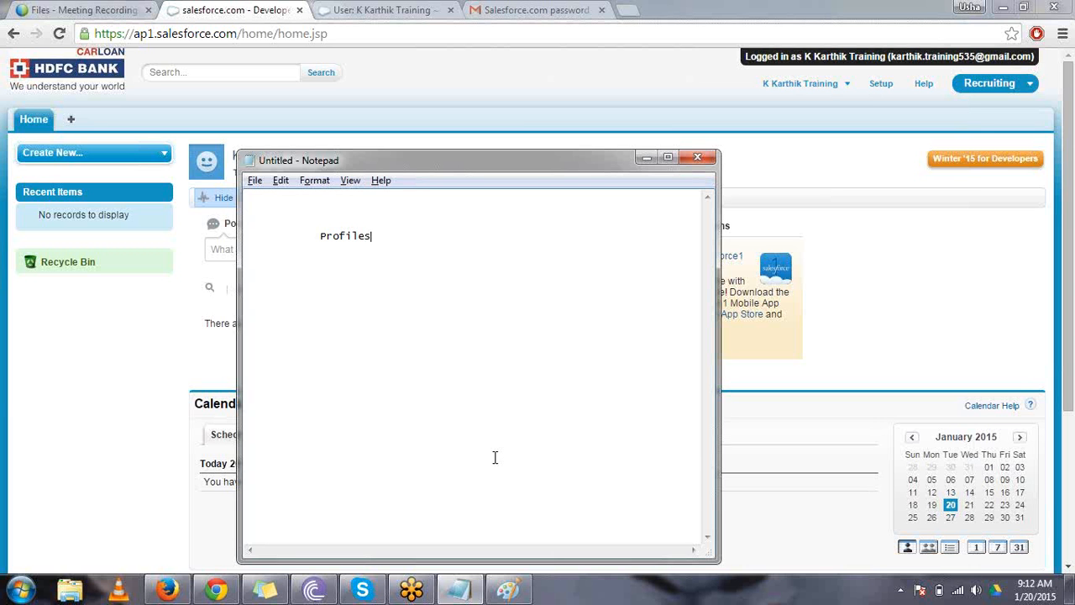
click(810, 84)
click(789, 170)
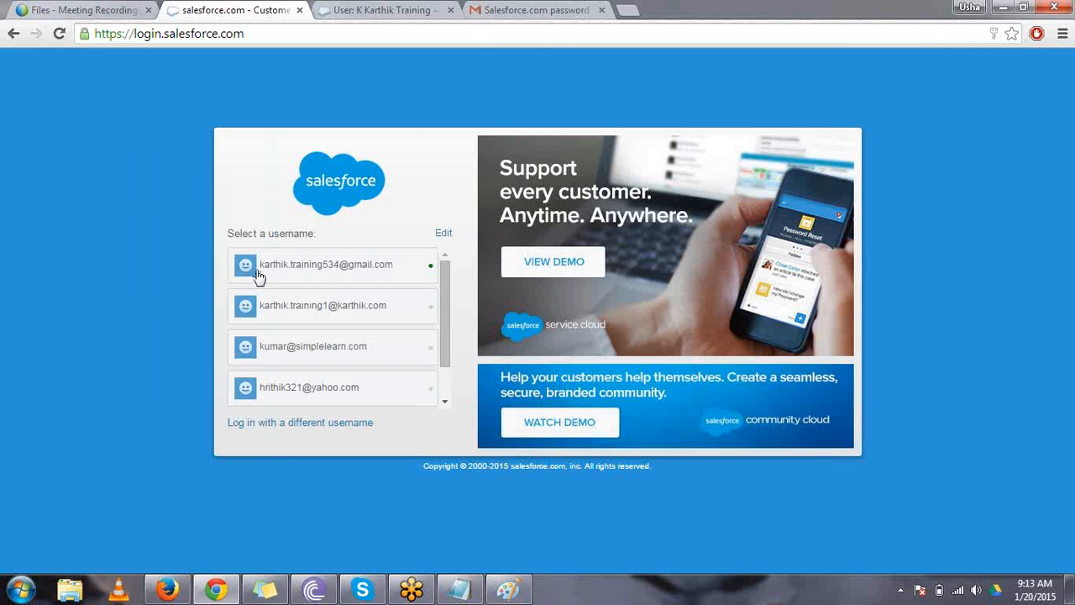
- Choose the administrator's saved username, enter the account password, and log in to Salesforce
click(259, 277)
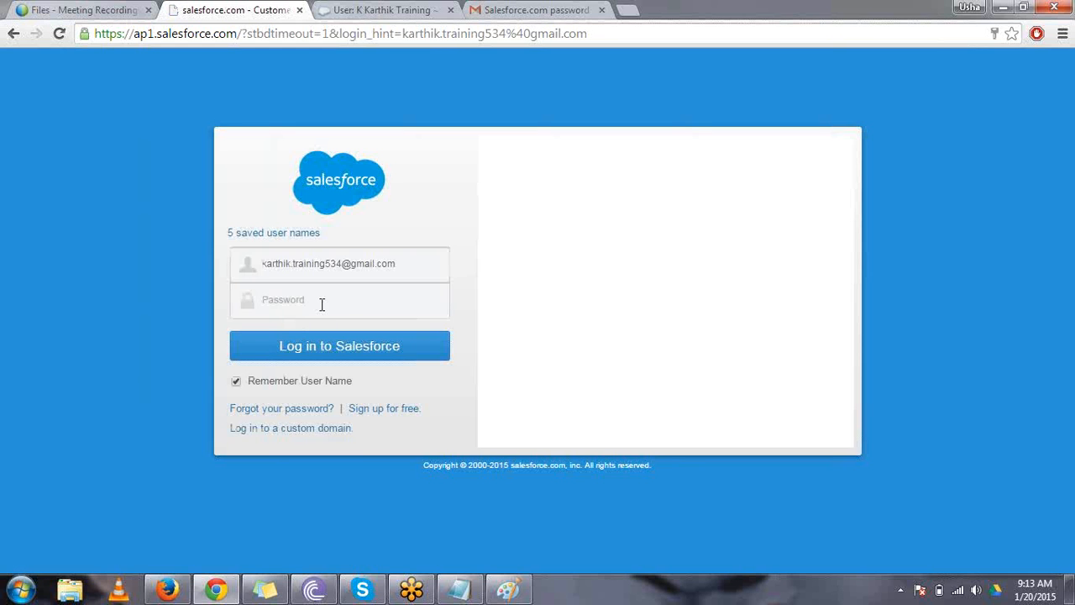
text(***)
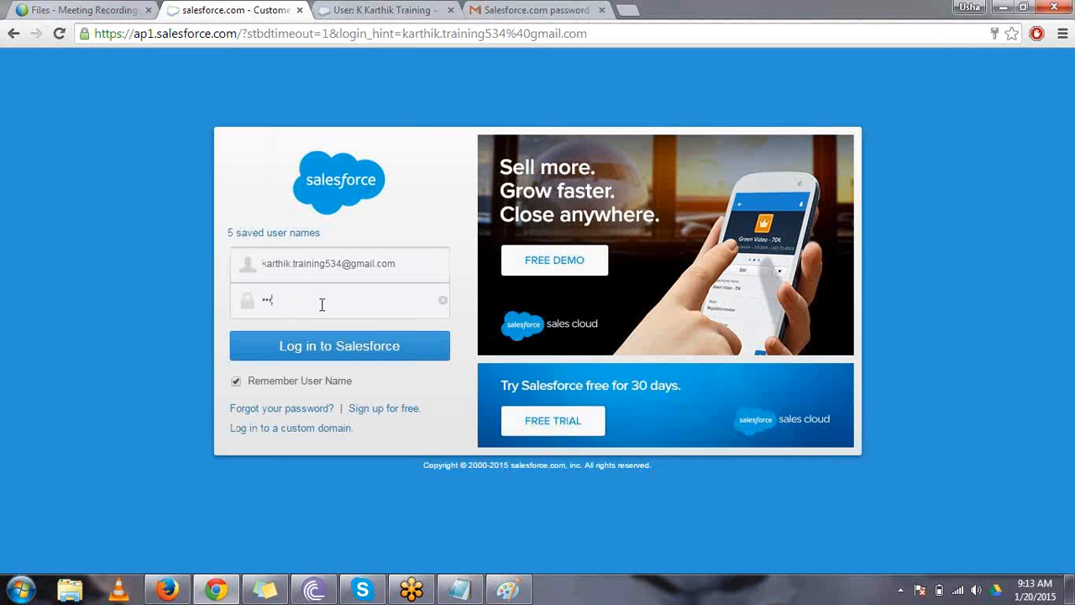
text(****)
key(Return)
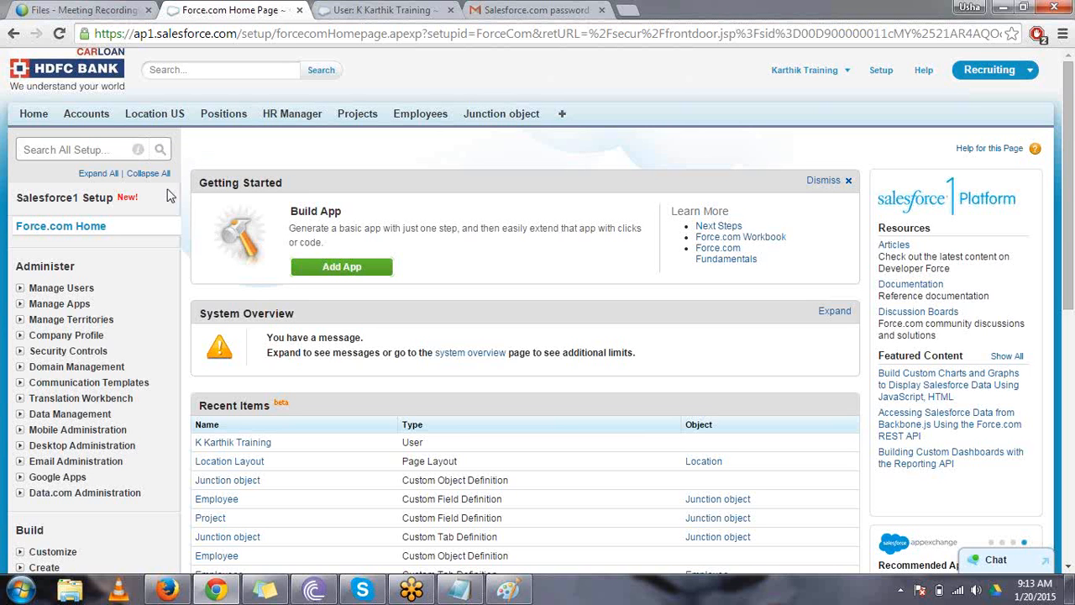
- Open the Profiles list under Manage Users in the administrator's setup area
click(21, 288)
drag(81, 370, 47, 375)
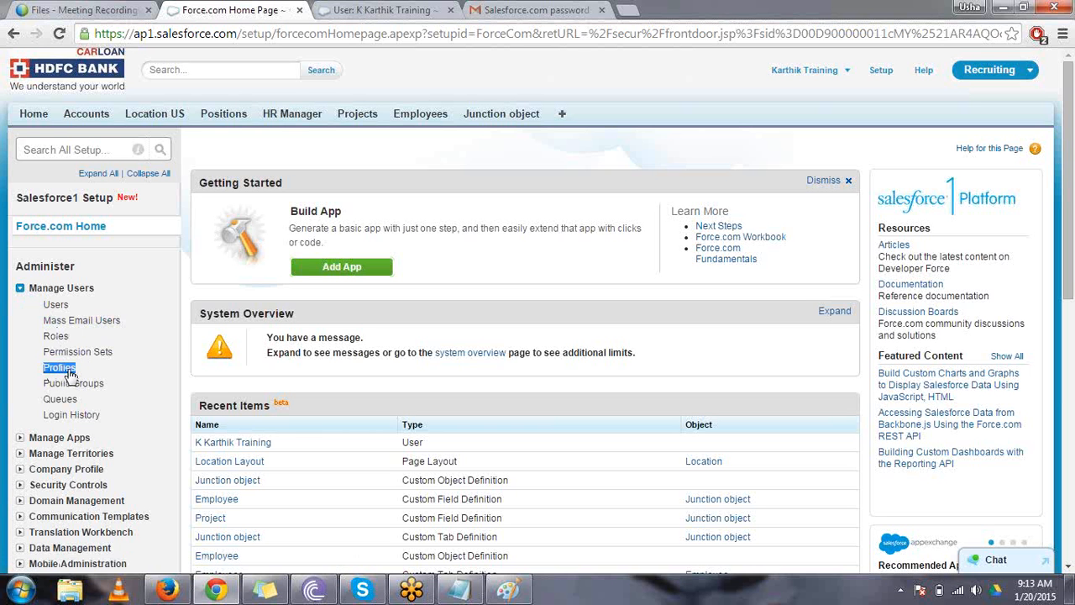
click(71, 375)
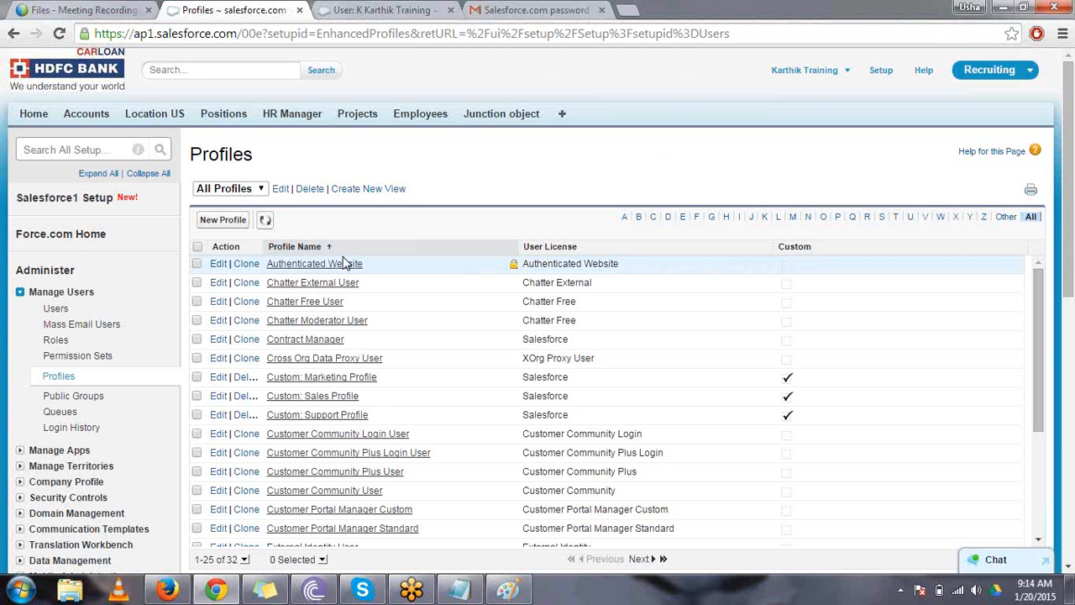
- Browse both pages of the Profiles list and examine the standard profiles, including System Administrator
click(639, 559)
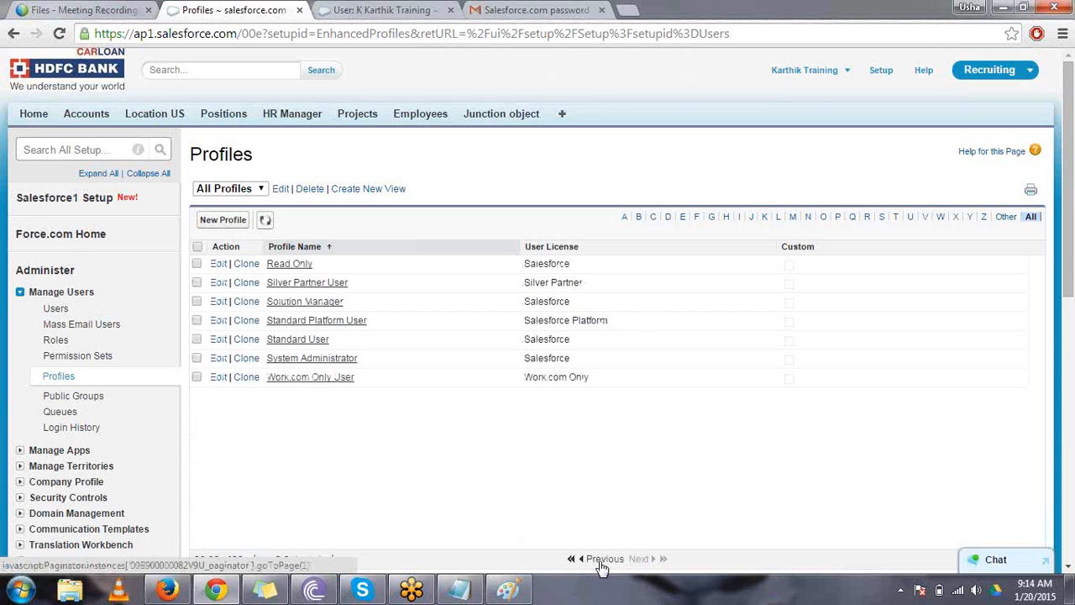
click(601, 567)
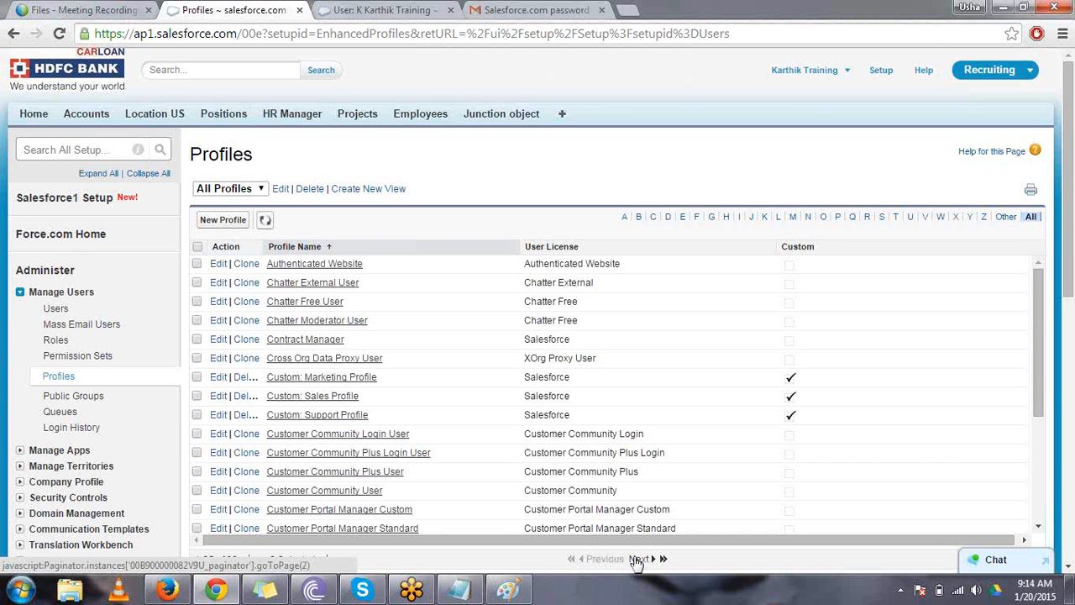
click(638, 560)
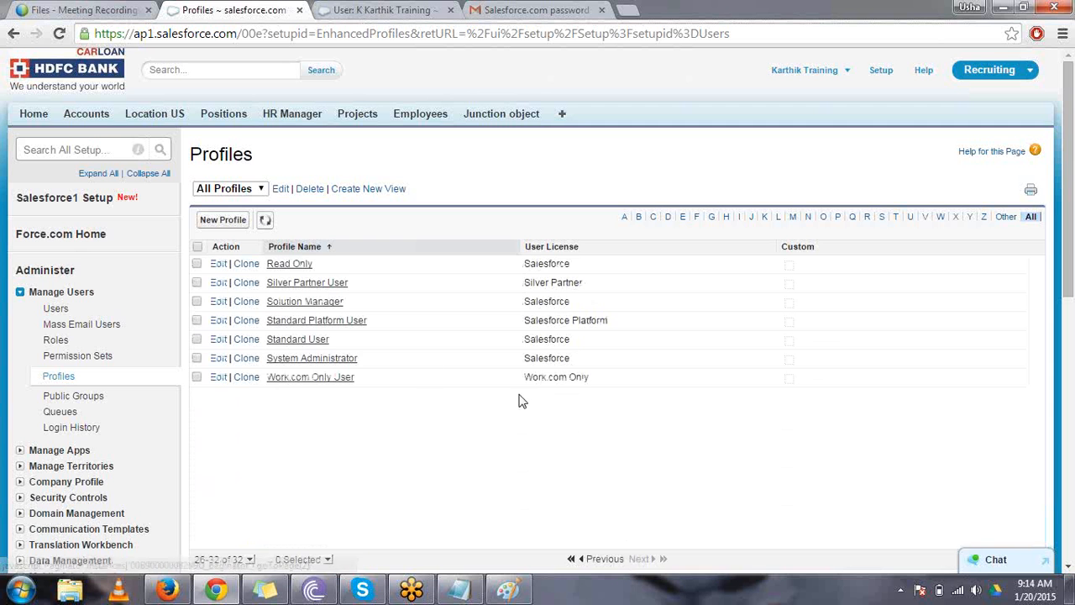
drag(353, 363, 265, 355)
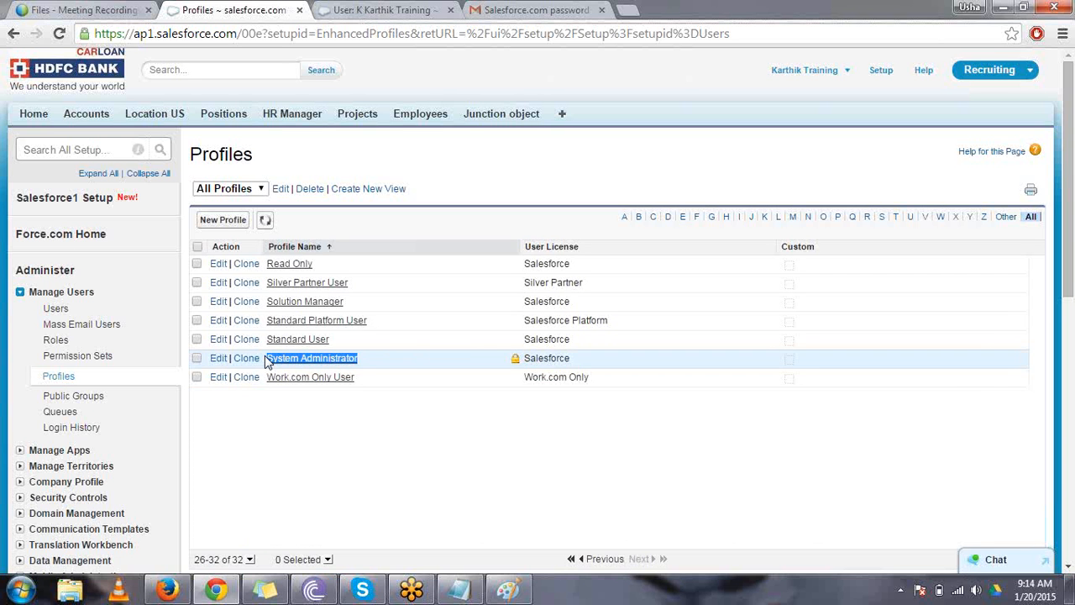
click(375, 367)
drag(361, 360, 269, 361)
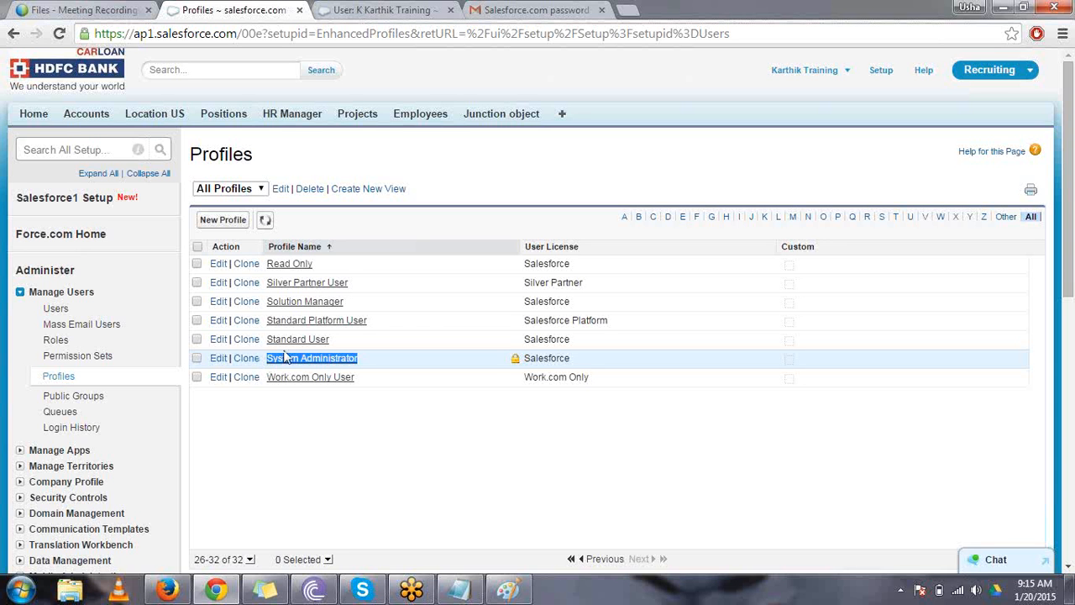
click(316, 417)
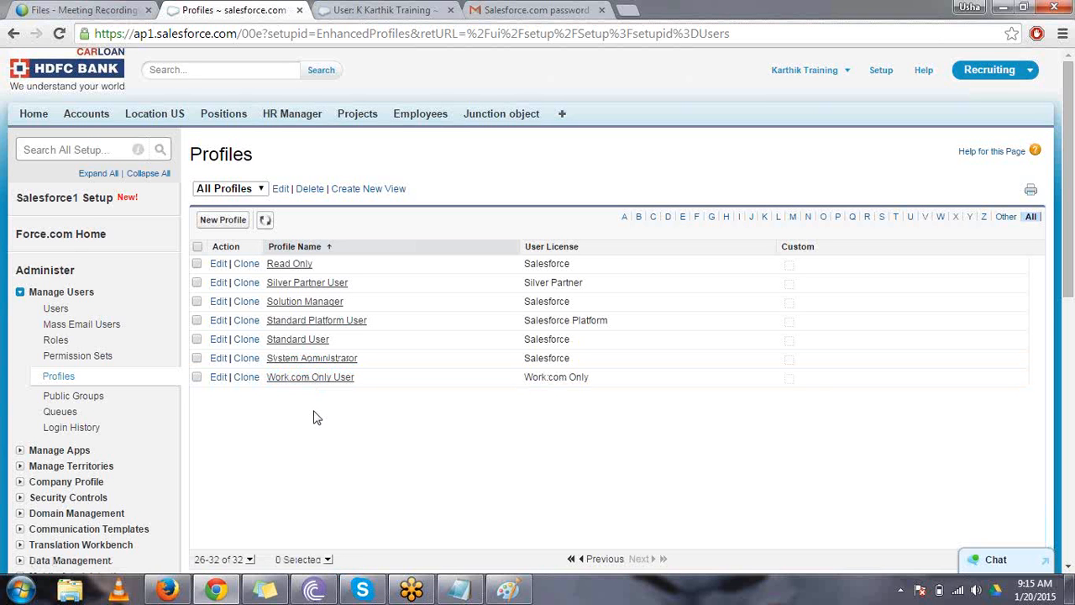
- Start a new profile and choose Standard User as the existing profile to clone from
click(232, 221)
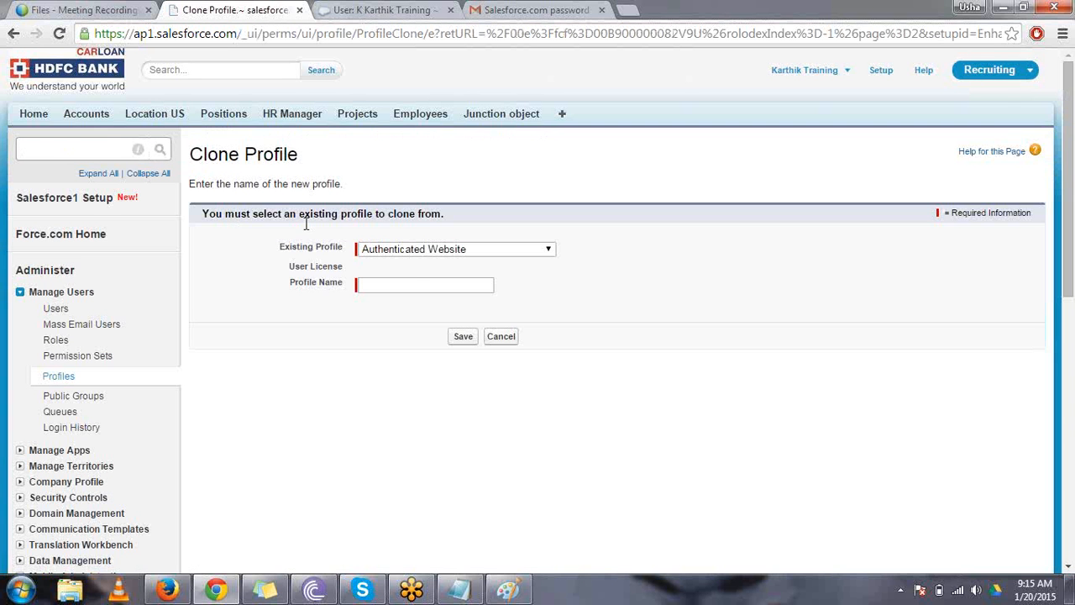
click(374, 252)
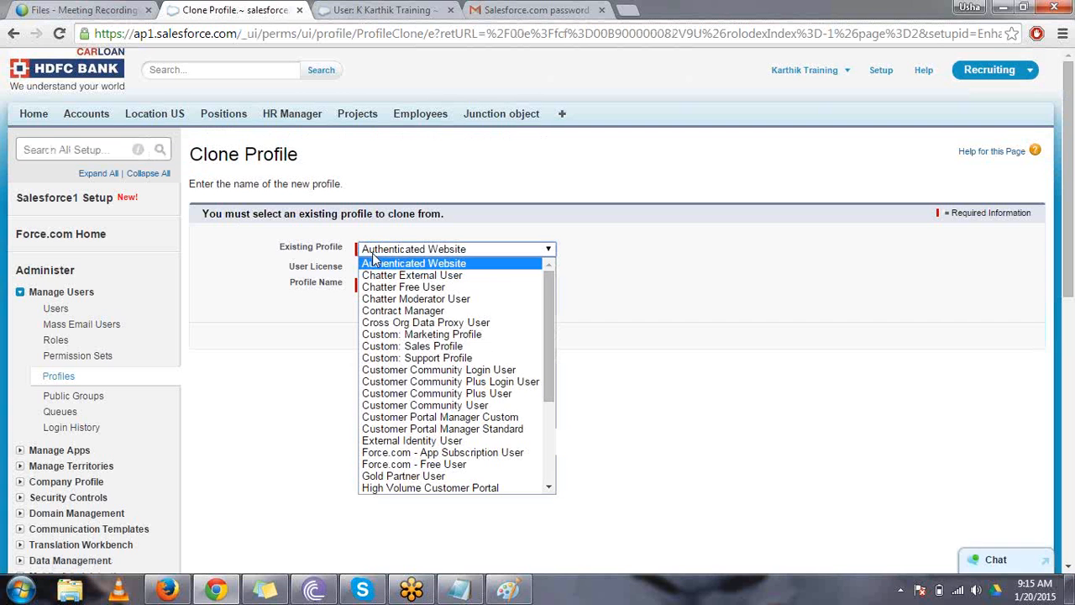
key(s)
key(s)
key(s)
key(s)
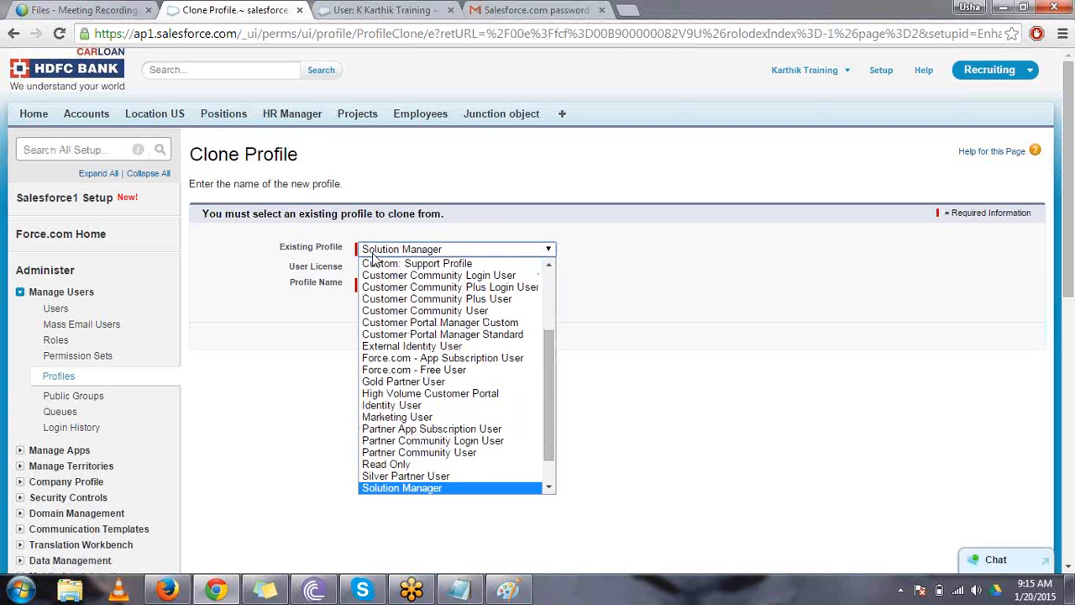
key(Return)
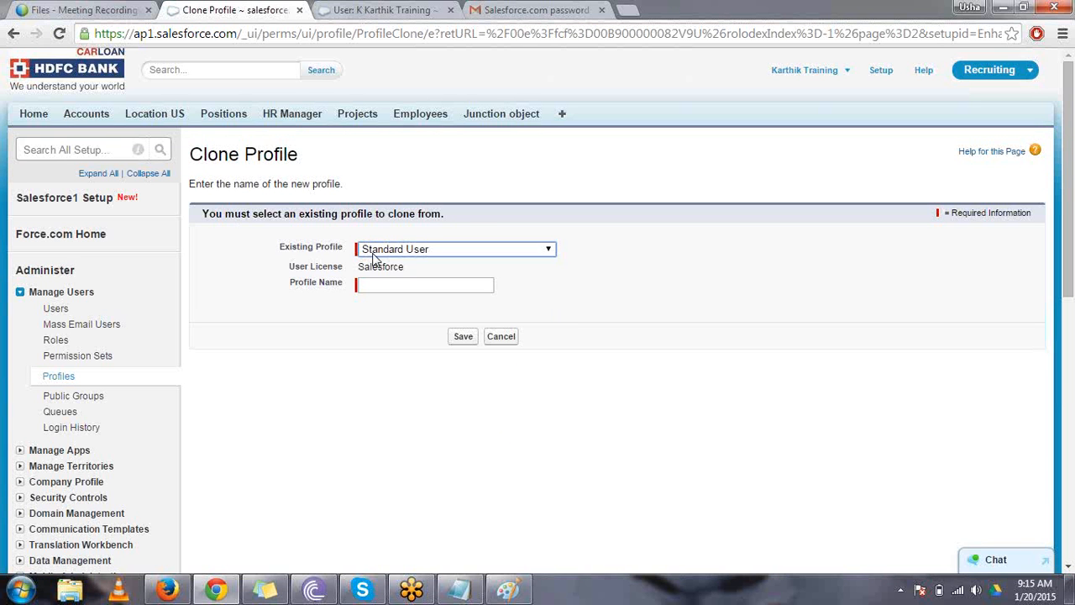
- Name the cloned profile "custom standard user" and save it
click(412, 286)
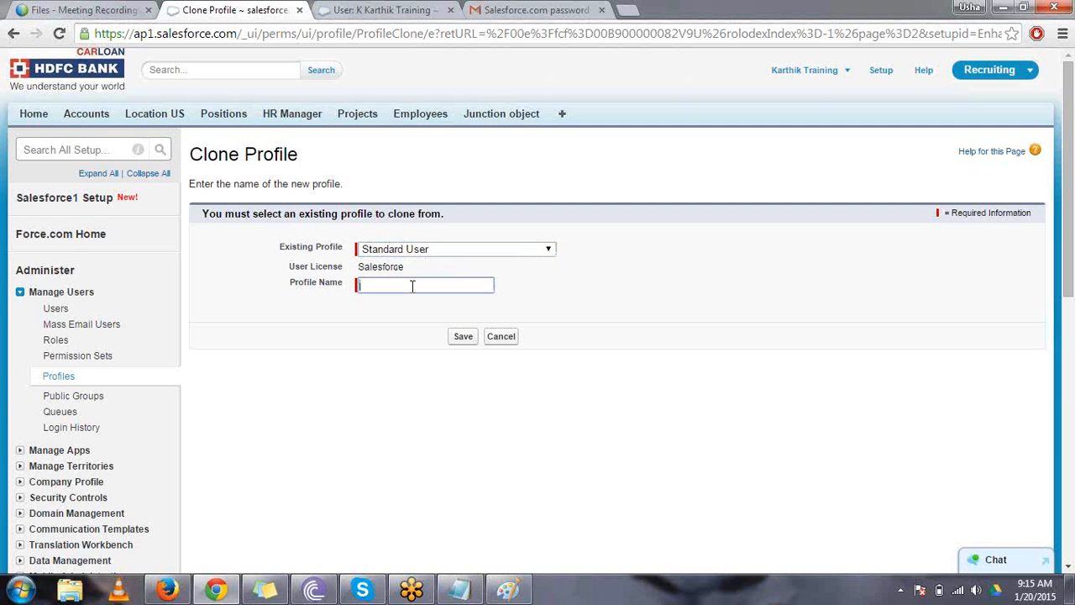
text(Cus)
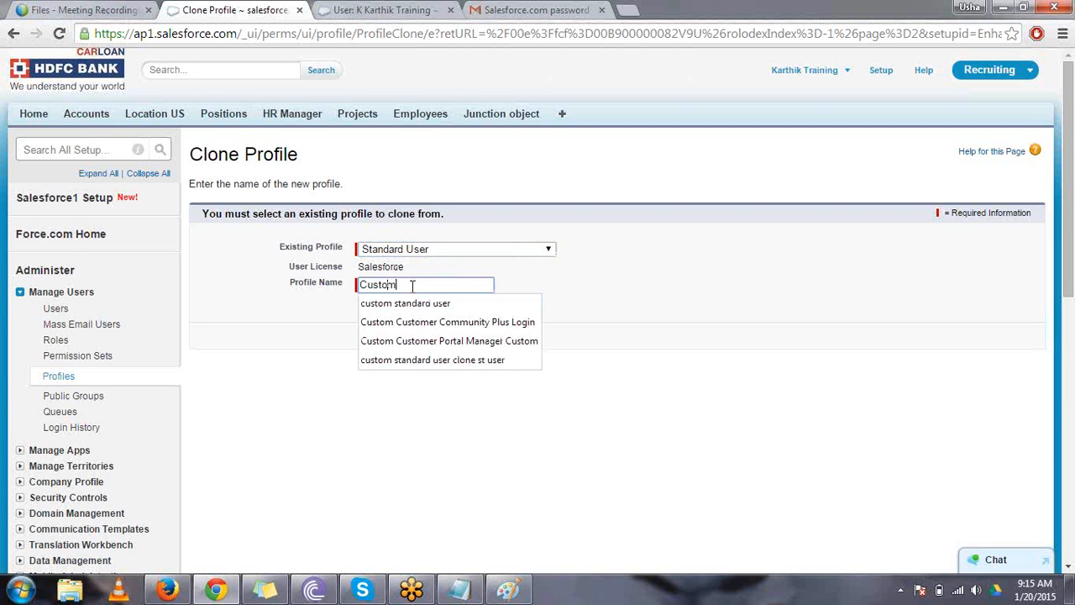
text(tom)
key(Down)
key(Return)
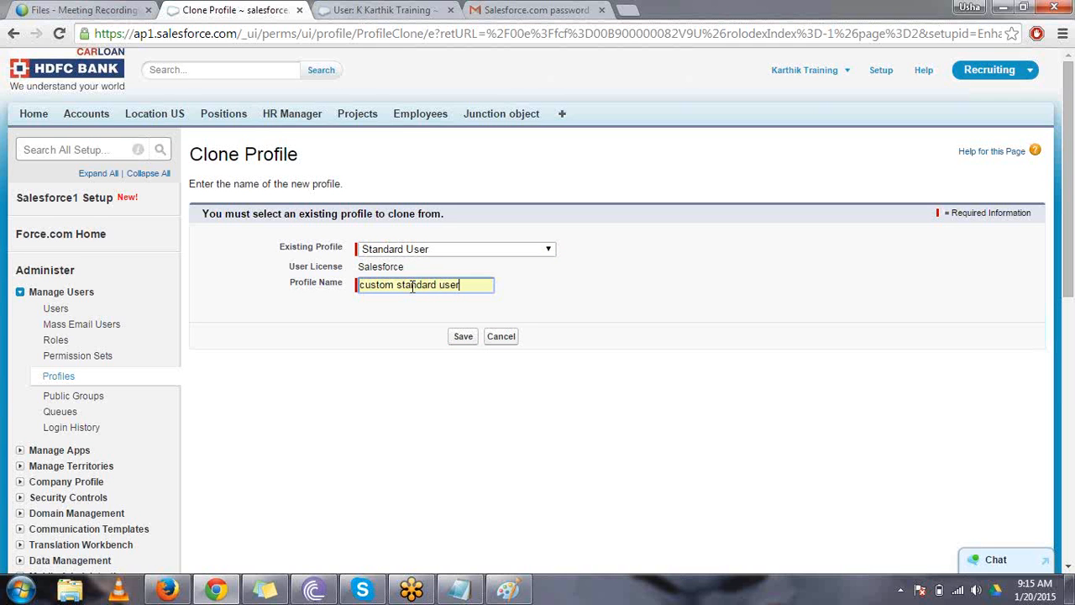
click(463, 338)
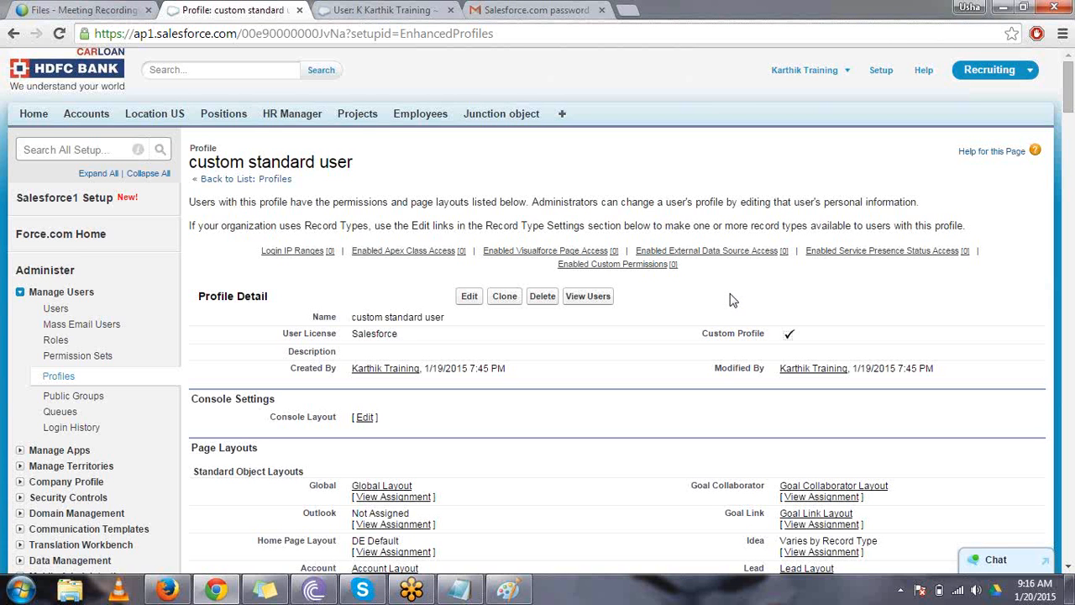
- Open the Users list in a separate browser tab and review the profile assigned to each user
drag(446, 317, 353, 326)
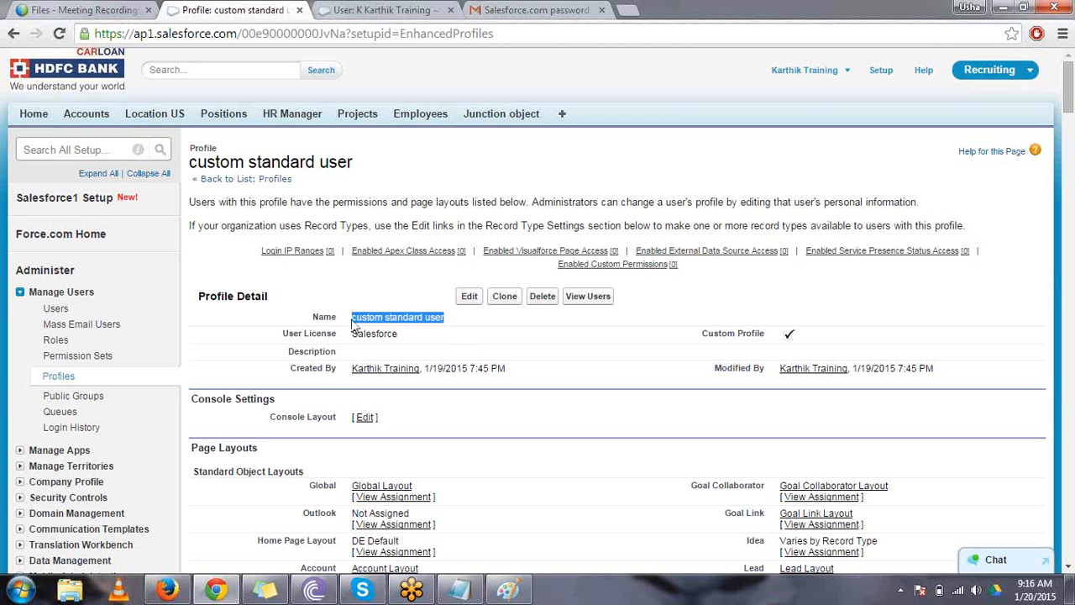
right_click(67, 316)
click(126, 325)
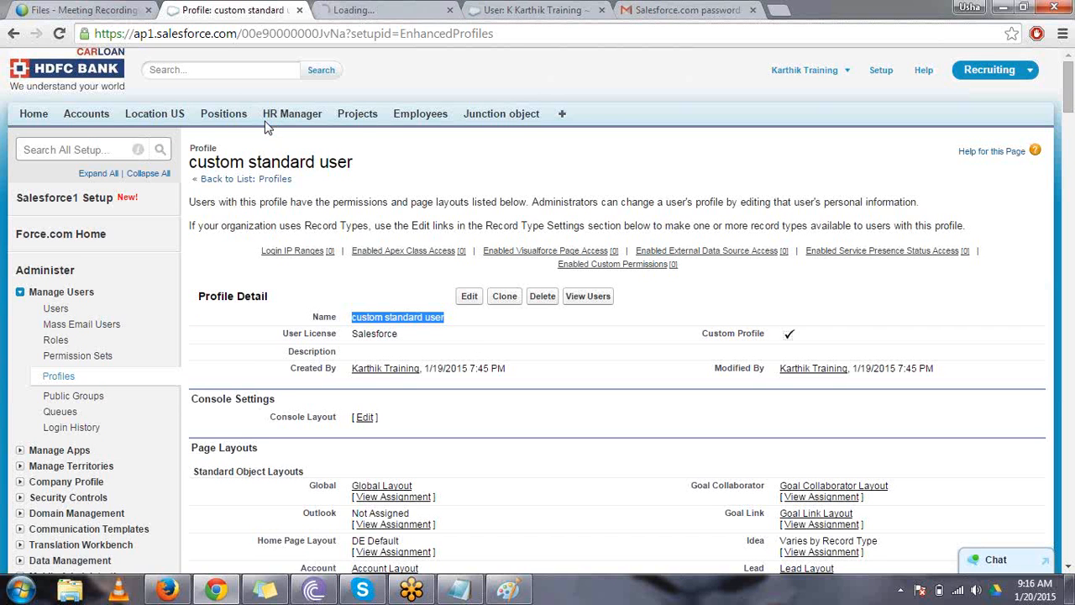
click(503, 19)
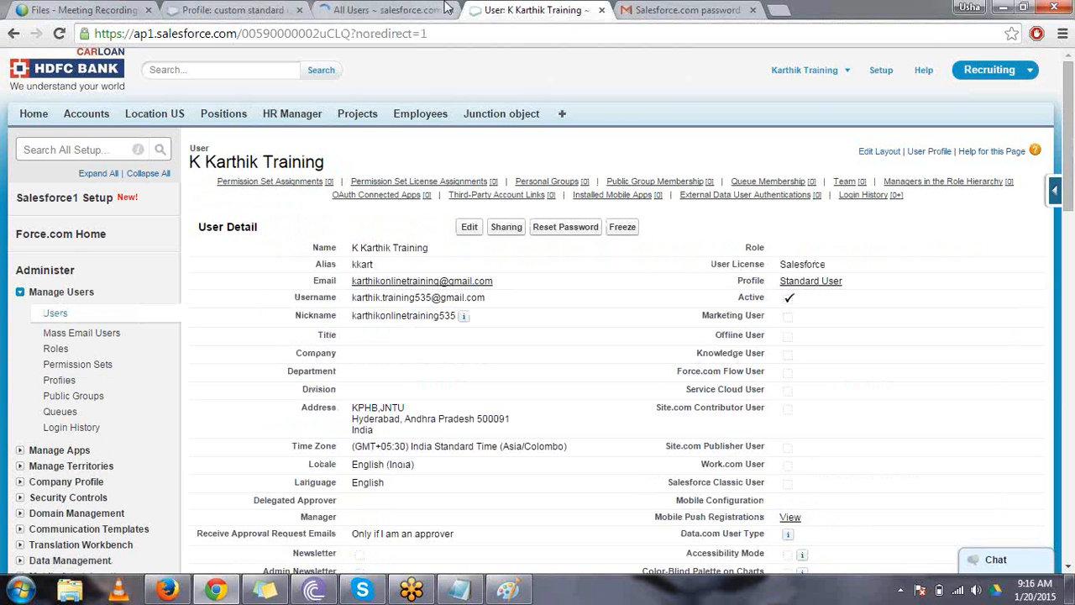
click(400, 10)
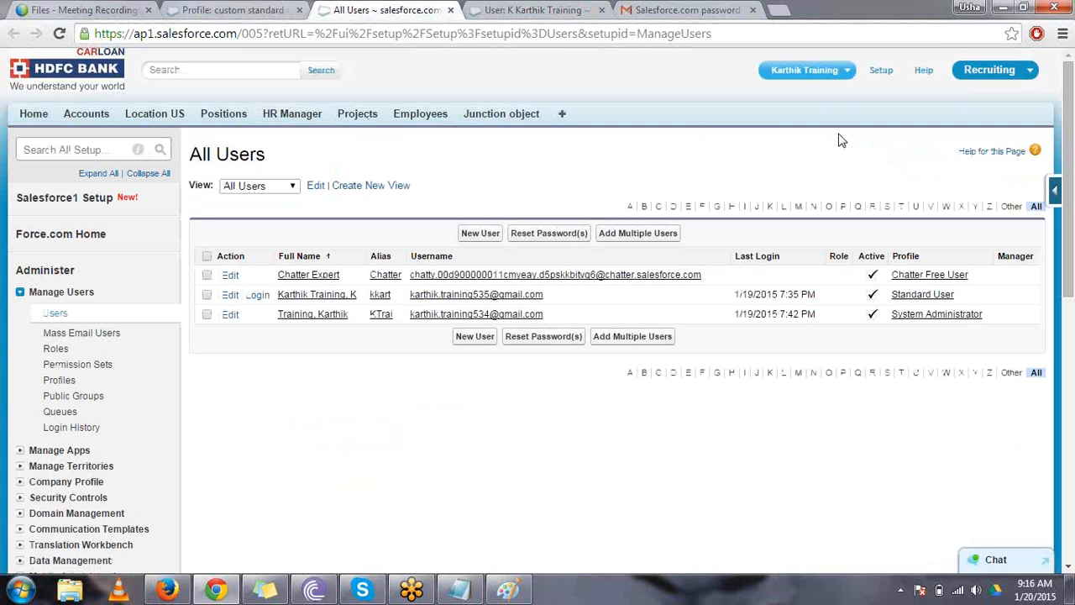
click(955, 315)
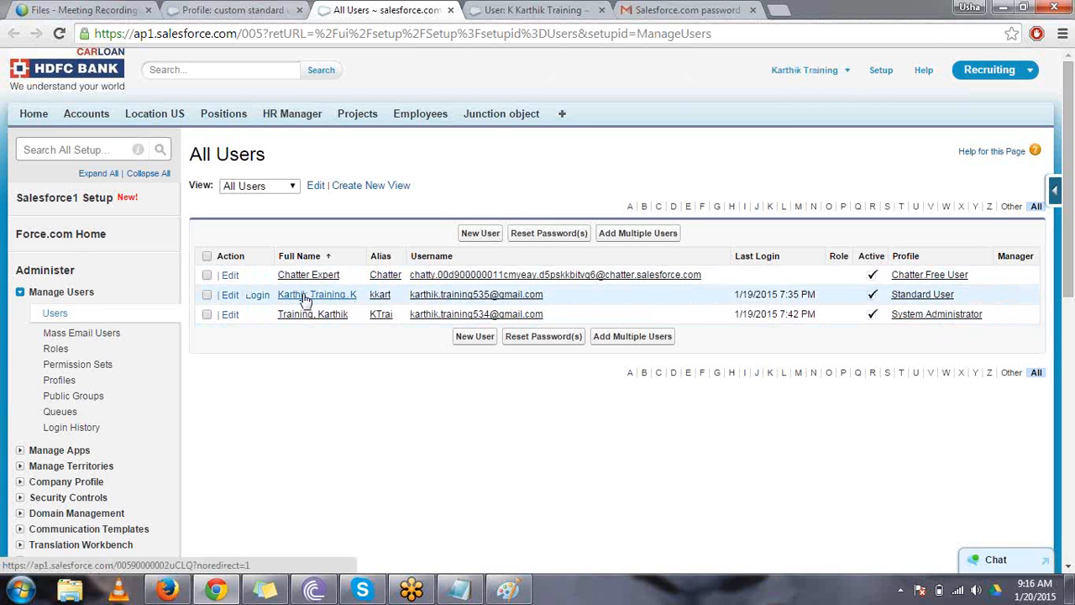
- Edit the user on the Standard User profile, assign the "custom standard user" profile, and save the record
click(230, 296)
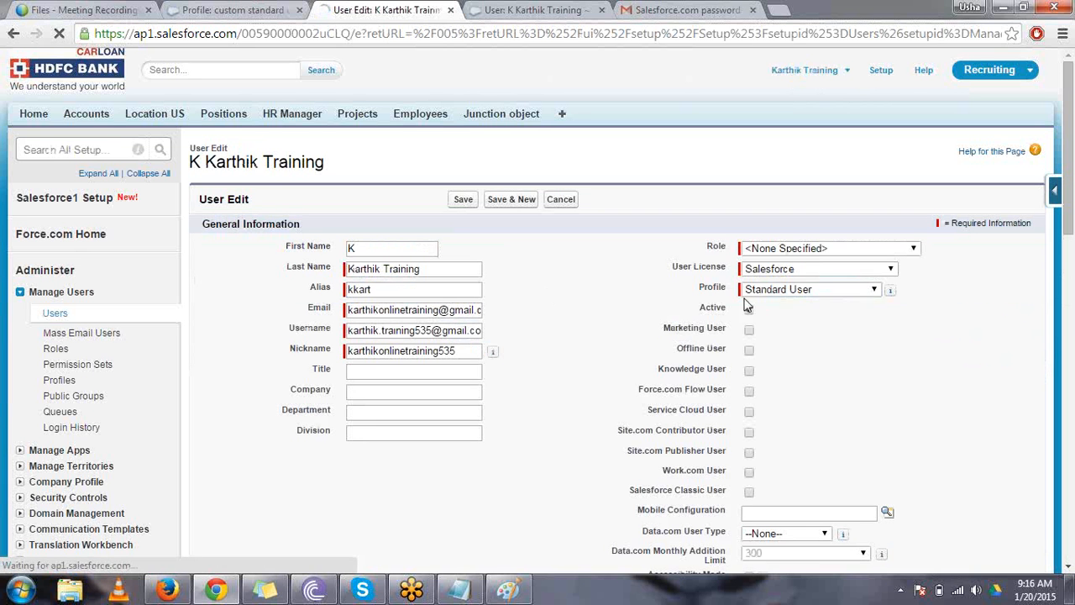
click(753, 291)
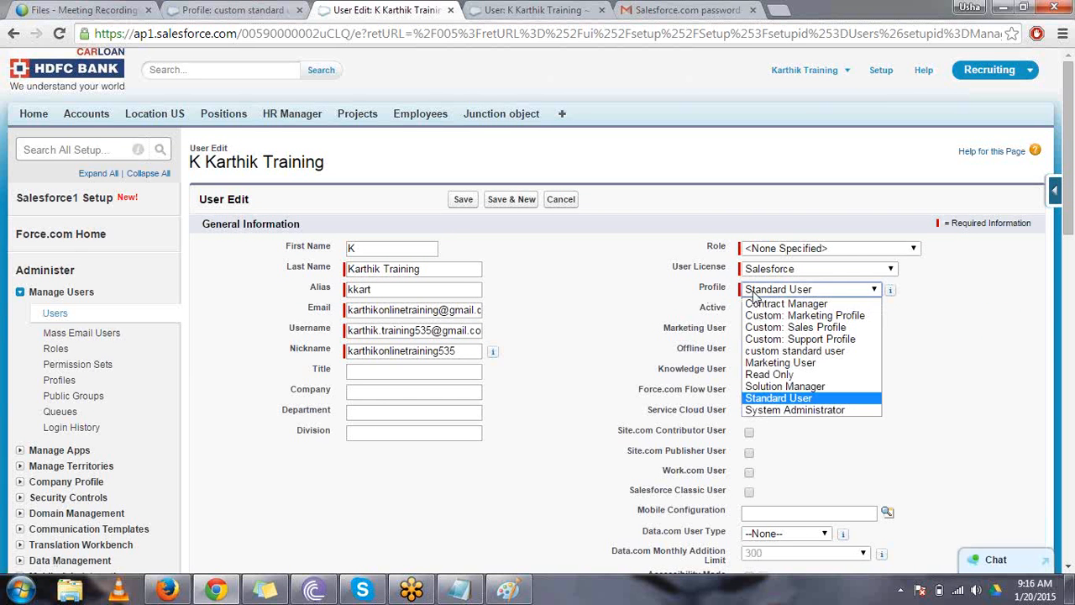
click(774, 351)
click(465, 200)
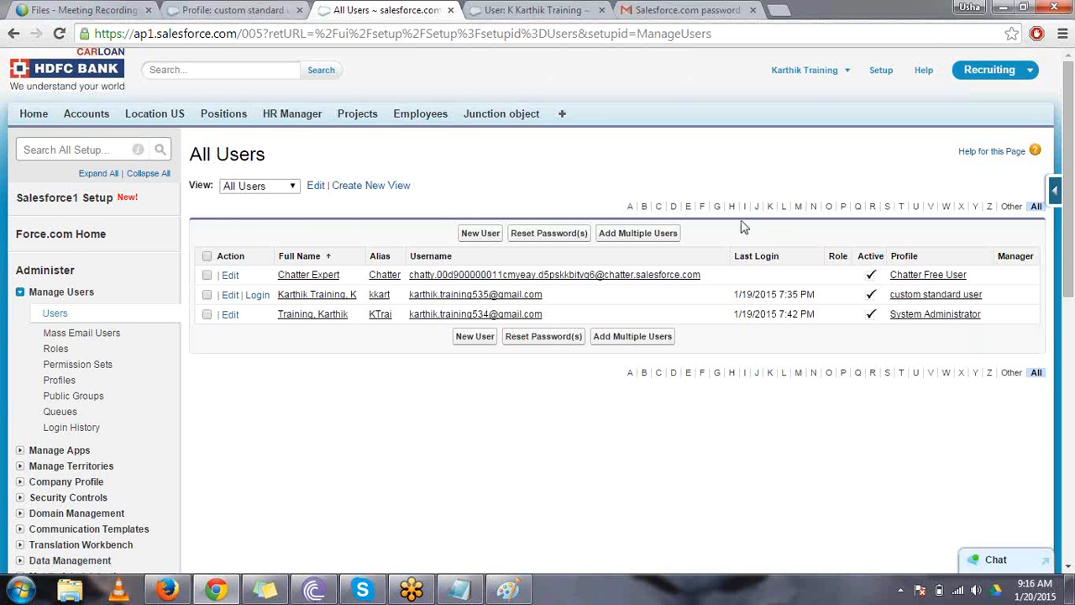
- Edit the custom standard user profile and make App Launcher, Call Center, Community, Content and Marketing not visible, leaving Recruiting visible
click(285, 9)
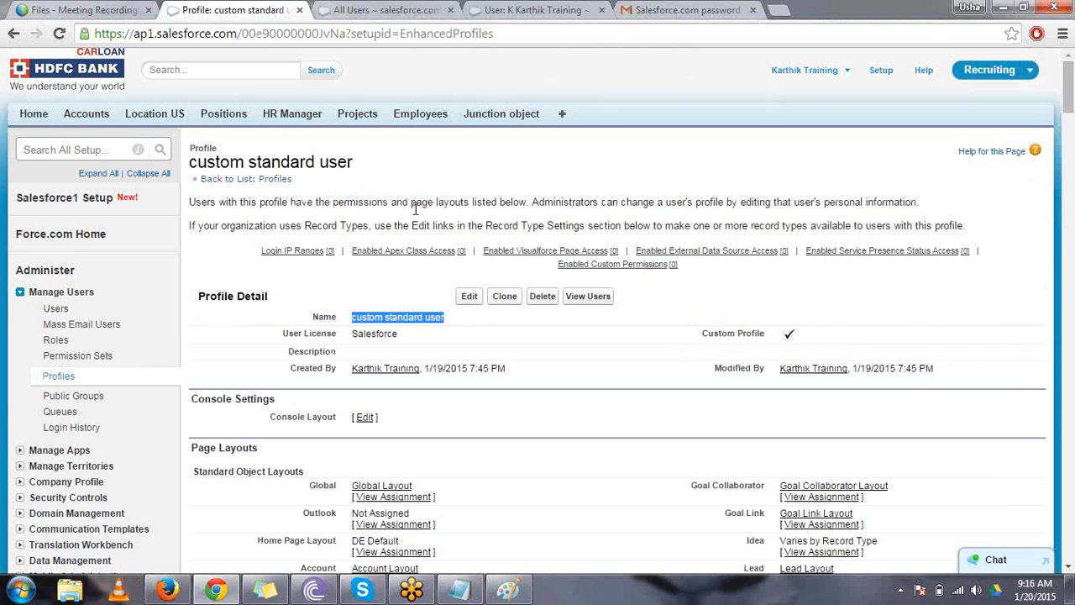
click(469, 296)
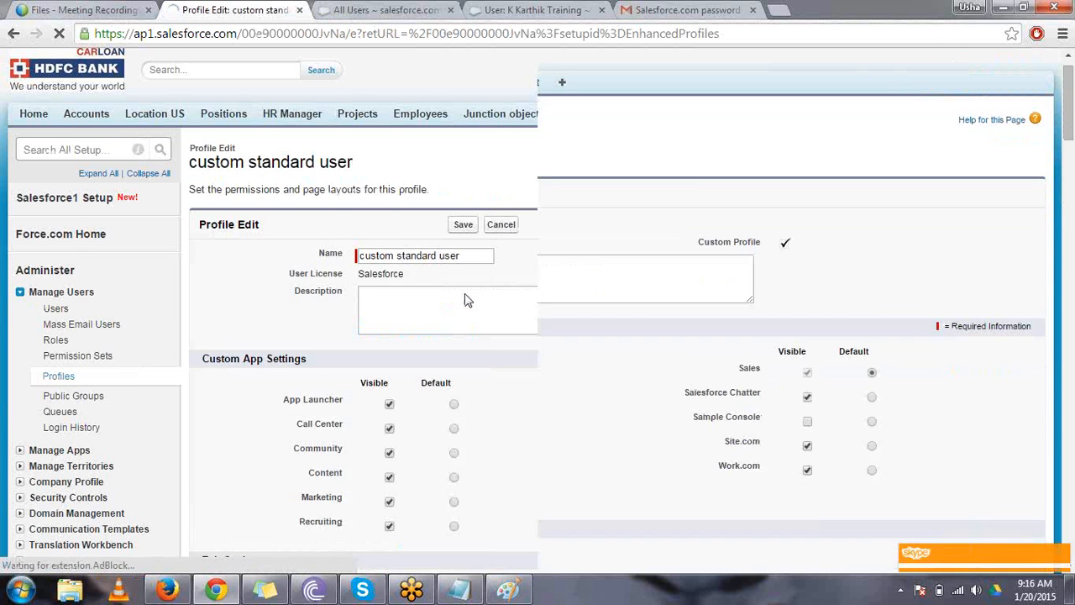
scroll(467, 296, down, 2)
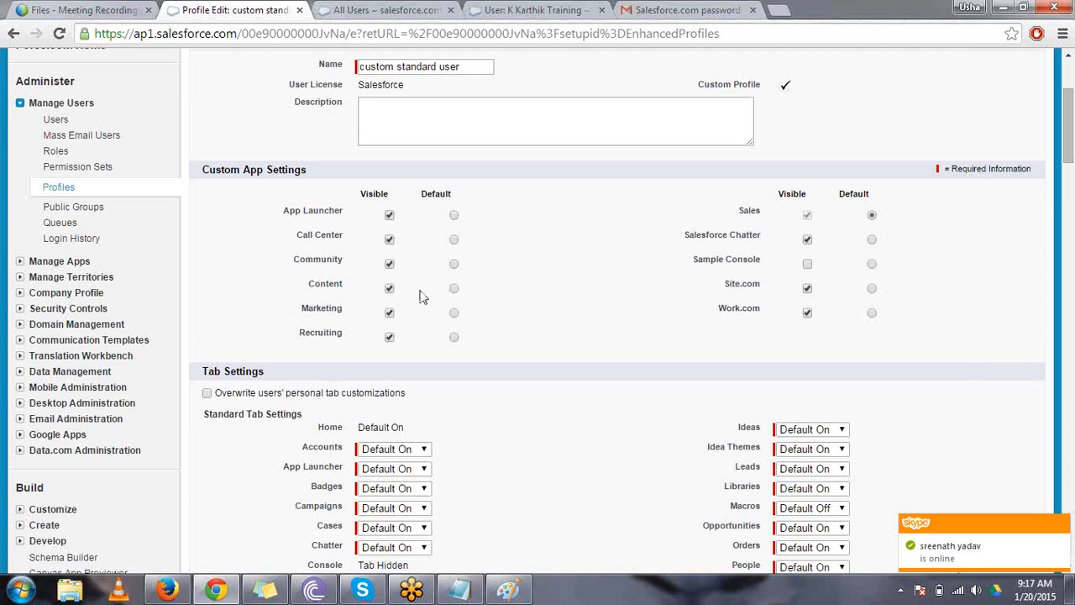
click(389, 216)
click(389, 241)
click(390, 290)
click(389, 313)
click(390, 338)
- Remove visibility for Salesforce Chatter, Site.com and Work.com in the custom app settings, and save the profile
click(808, 241)
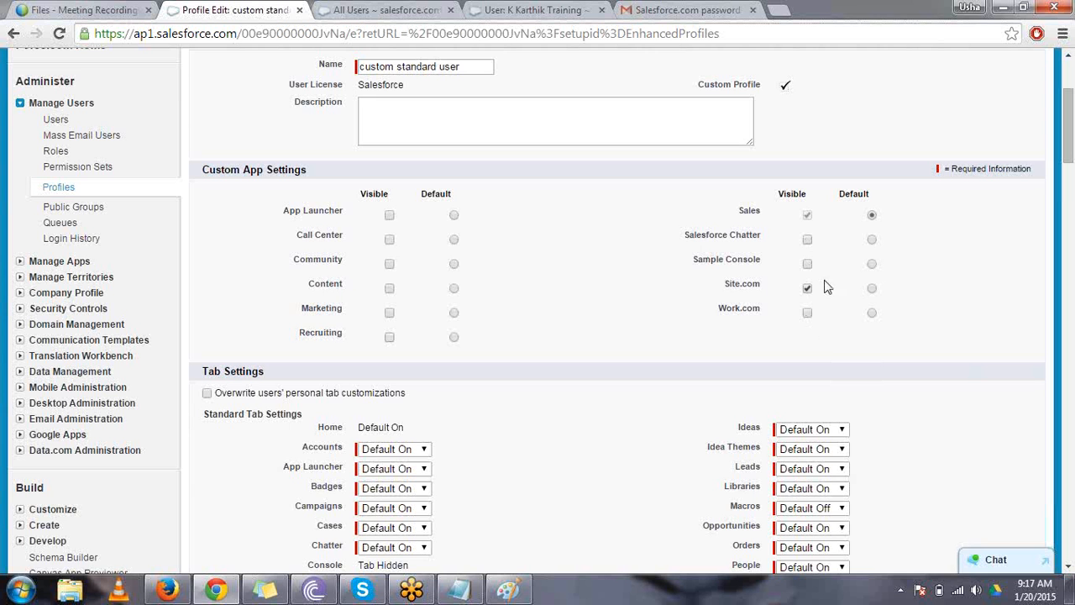
click(809, 291)
scroll(895, 120, up, 1)
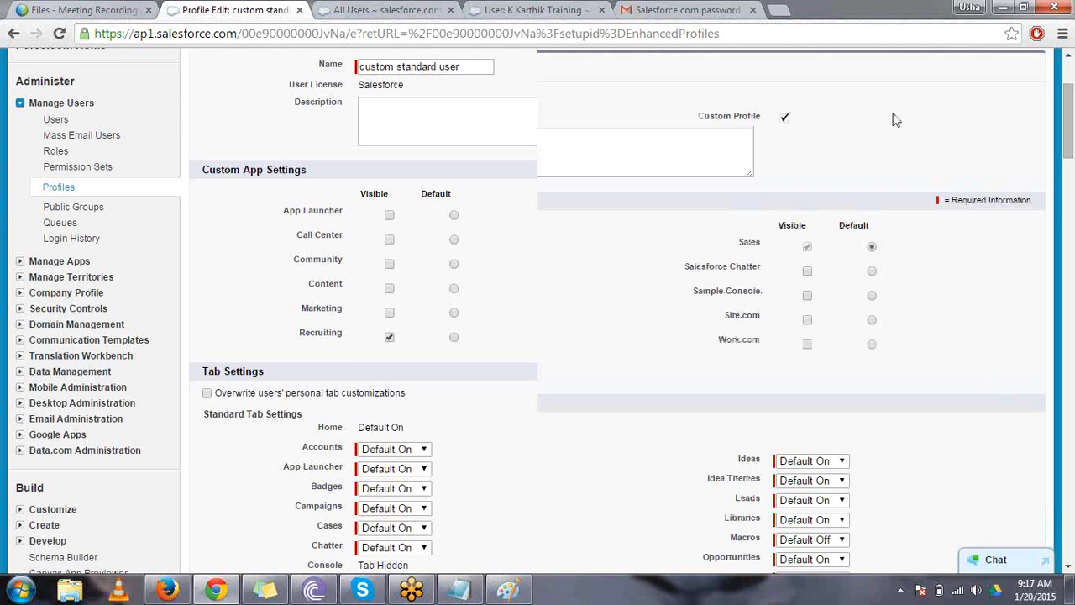
scroll(892, 118, up, 2)
click(463, 132)
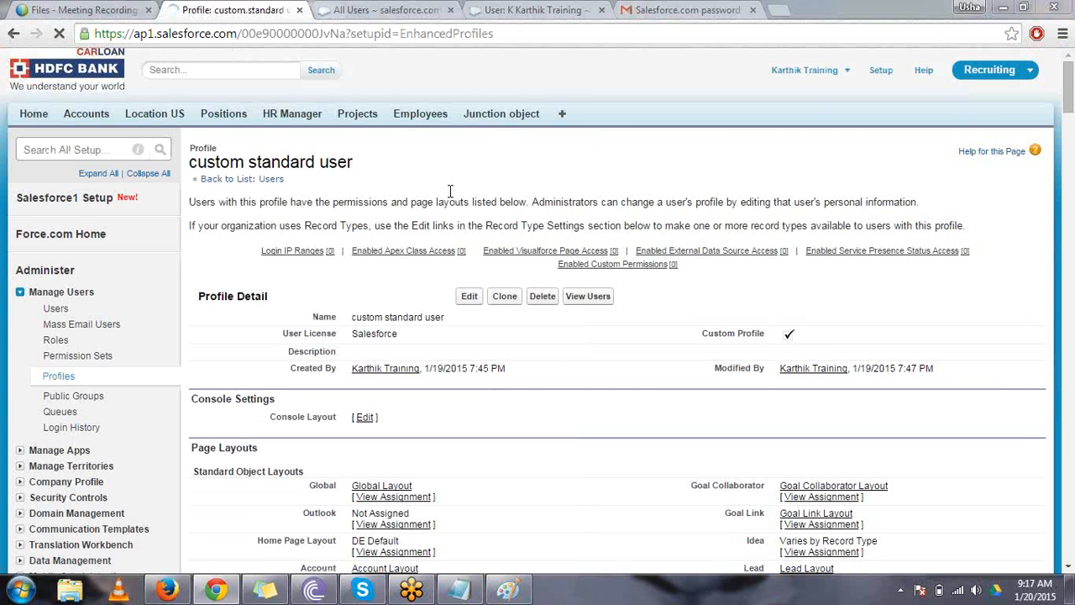
- Switch to Firefox, reload the standard user's session to check its available apps and the Sales app, and return to Chrome
key(alt+Tab)
click(331, 105)
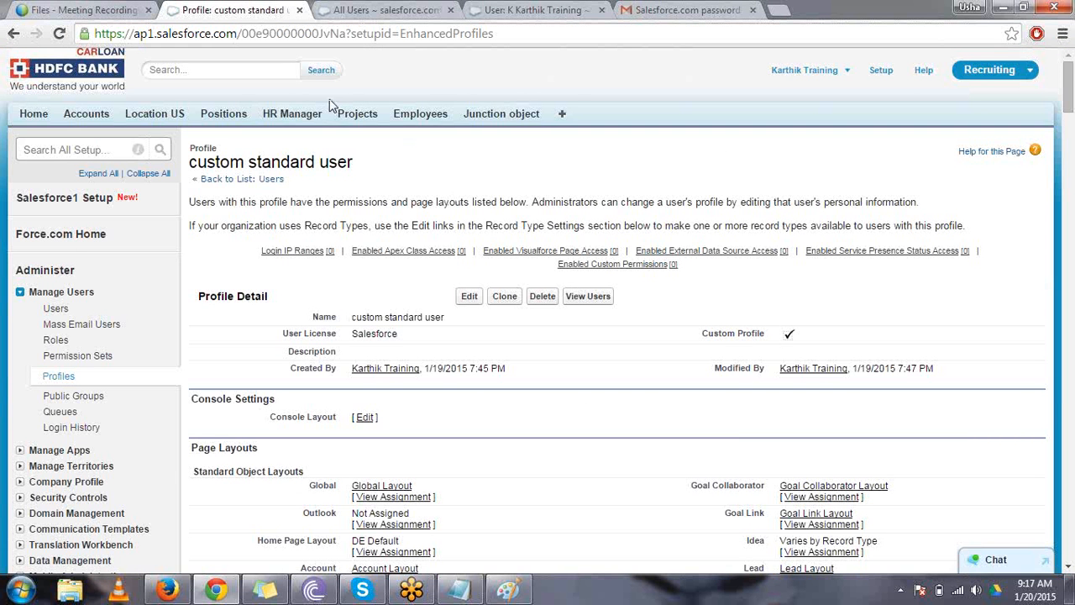
click(168, 590)
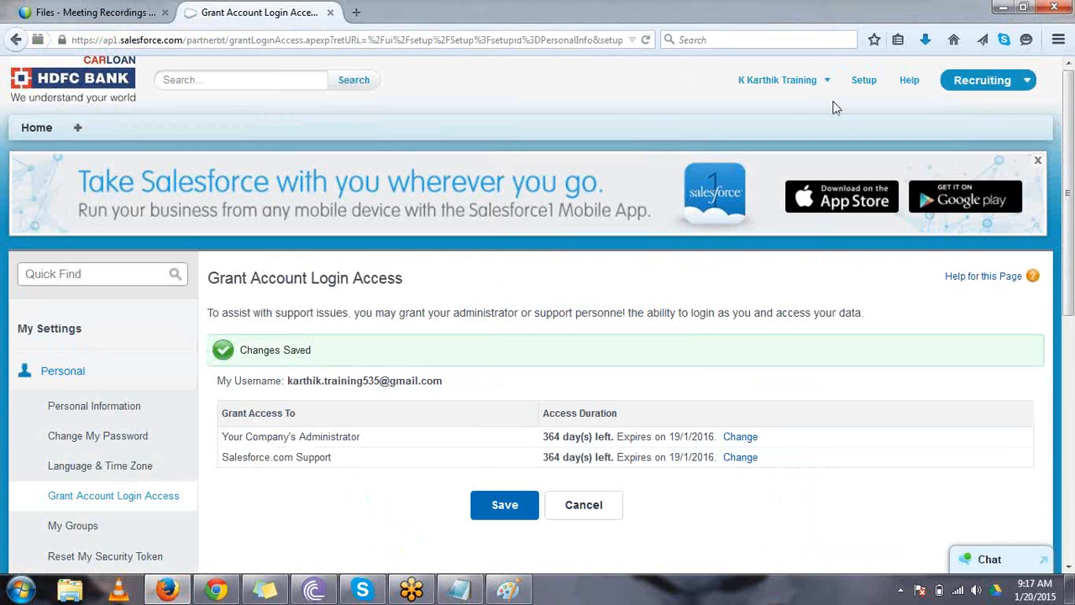
click(964, 82)
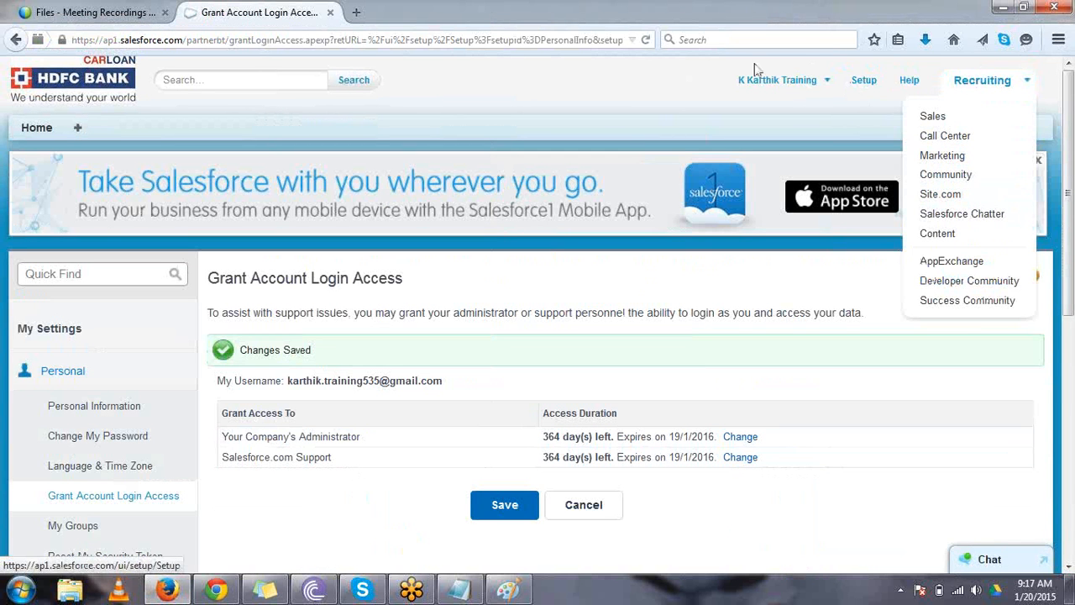
click(646, 46)
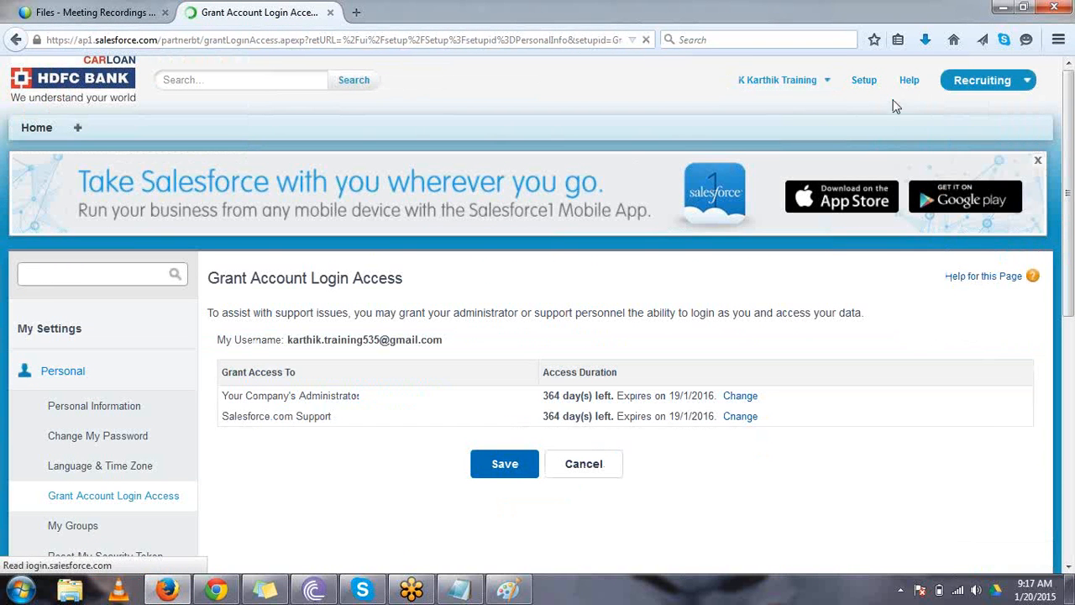
click(996, 91)
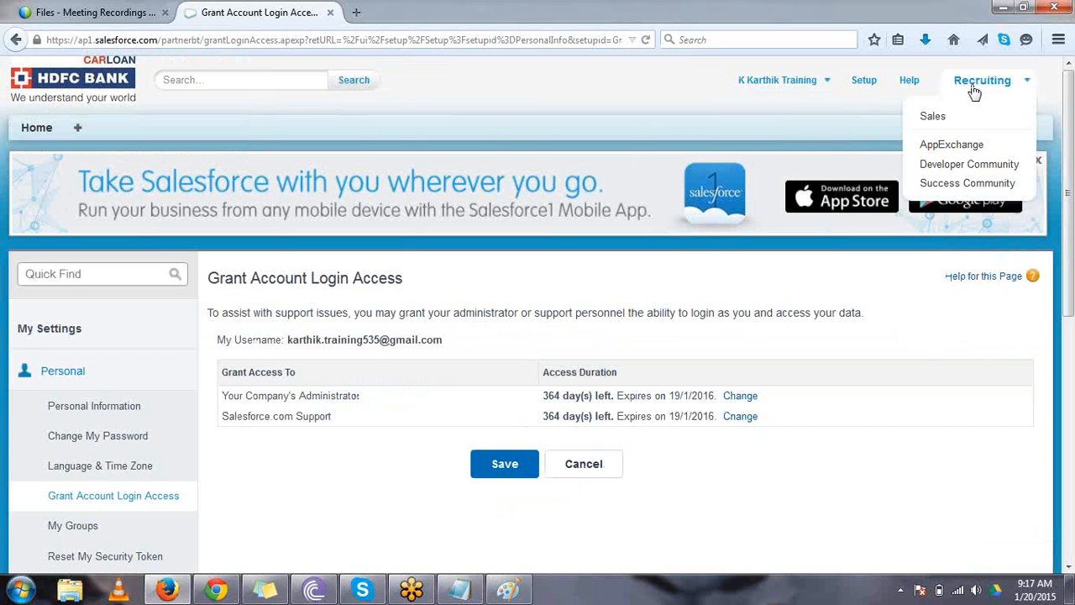
click(941, 116)
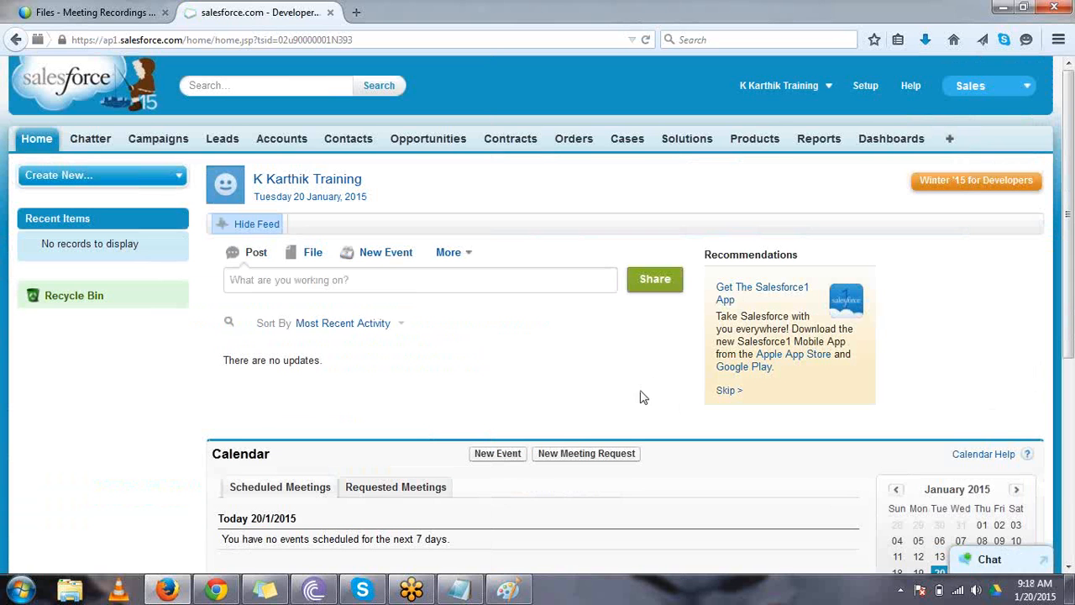
click(222, 593)
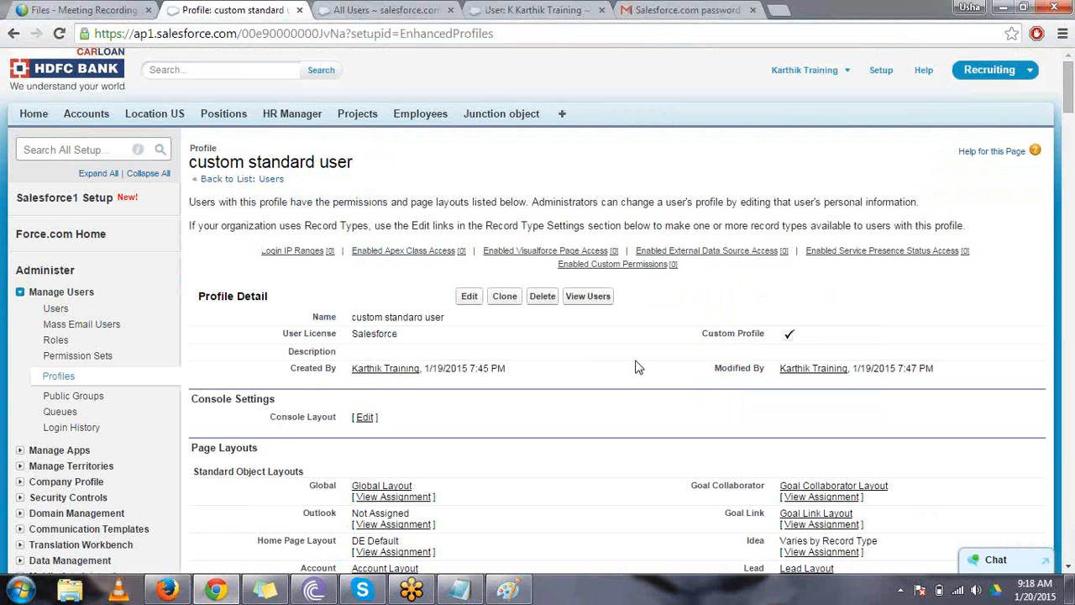
- Edit the custom standard user profile, set the Accounts tab to Tab Hidden in the standard tab settings, and save the profile
scroll(636, 367, down, 1)
click(470, 296)
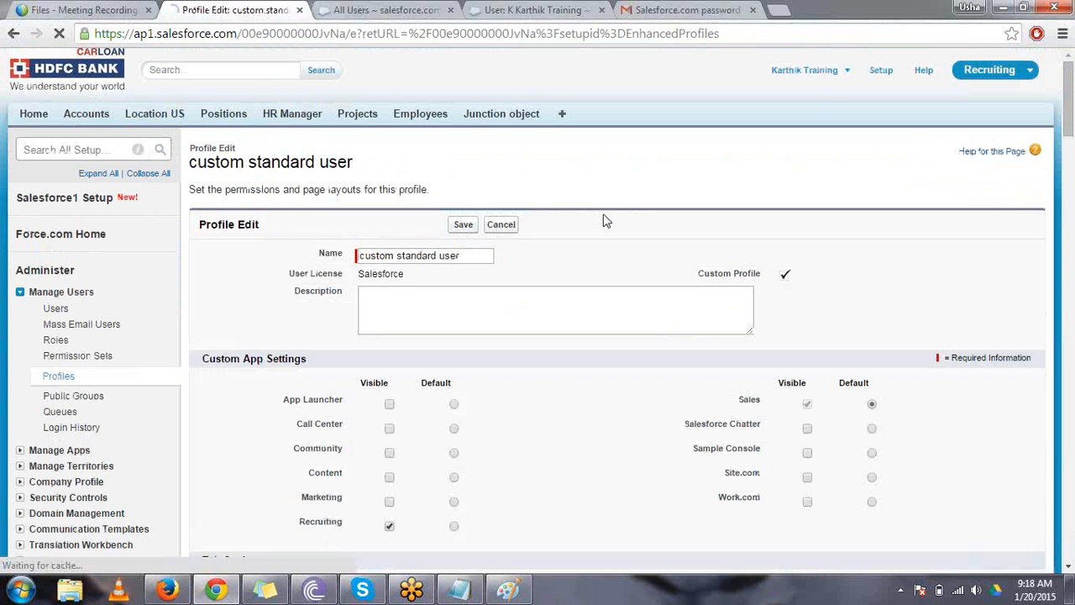
scroll(603, 220, down, 3)
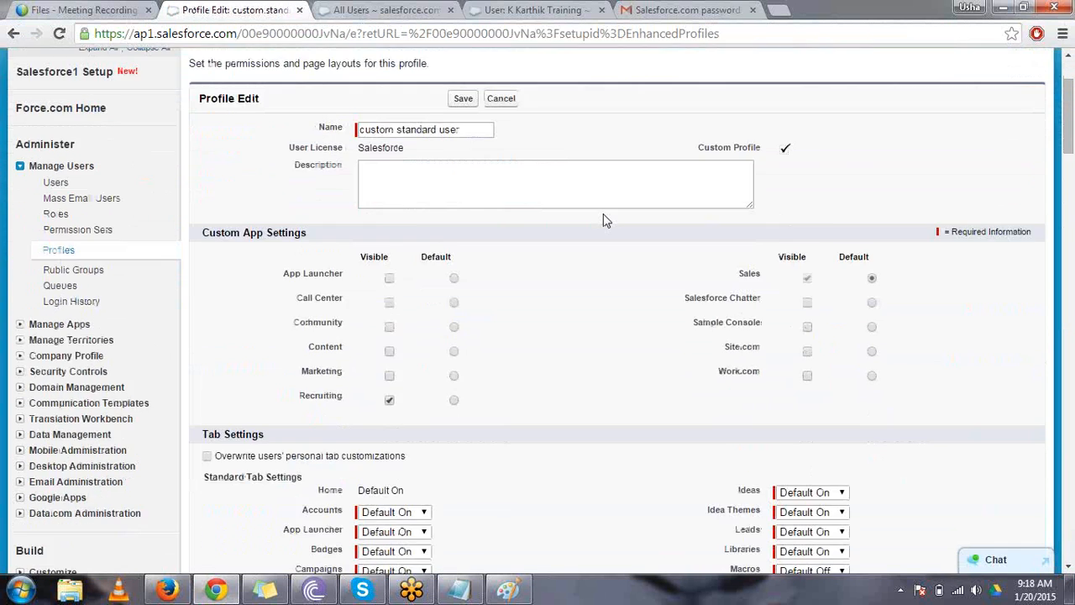
scroll(603, 220, down, 3)
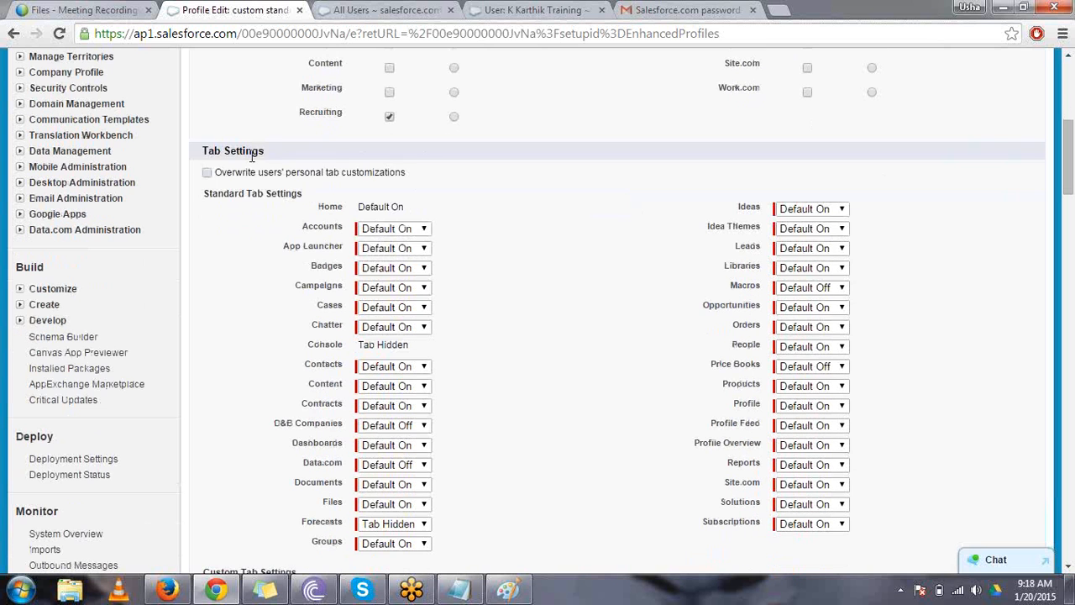
drag(273, 154, 201, 152)
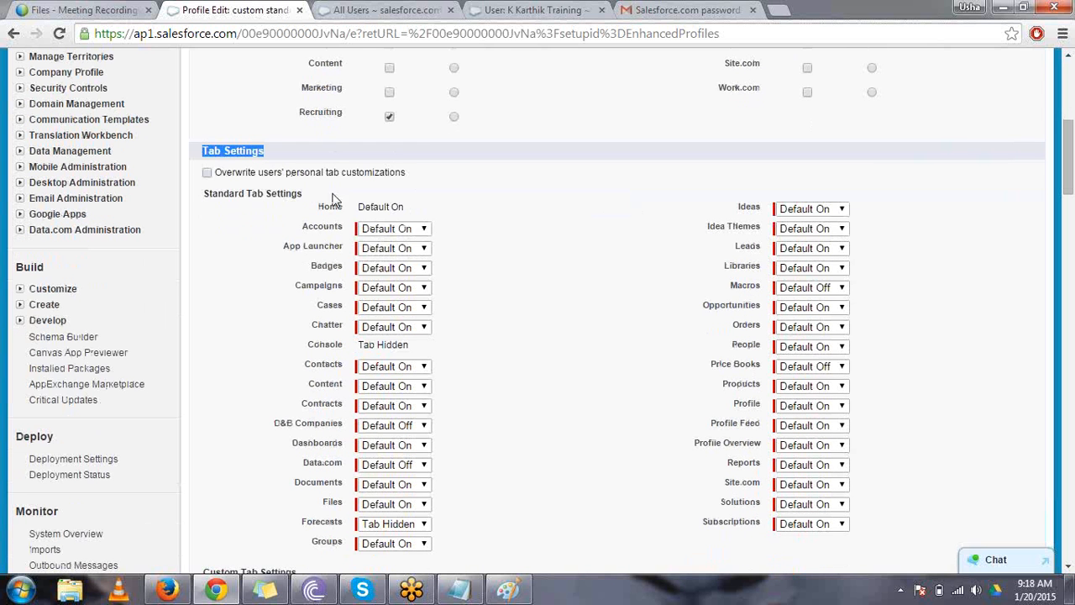
click(365, 230)
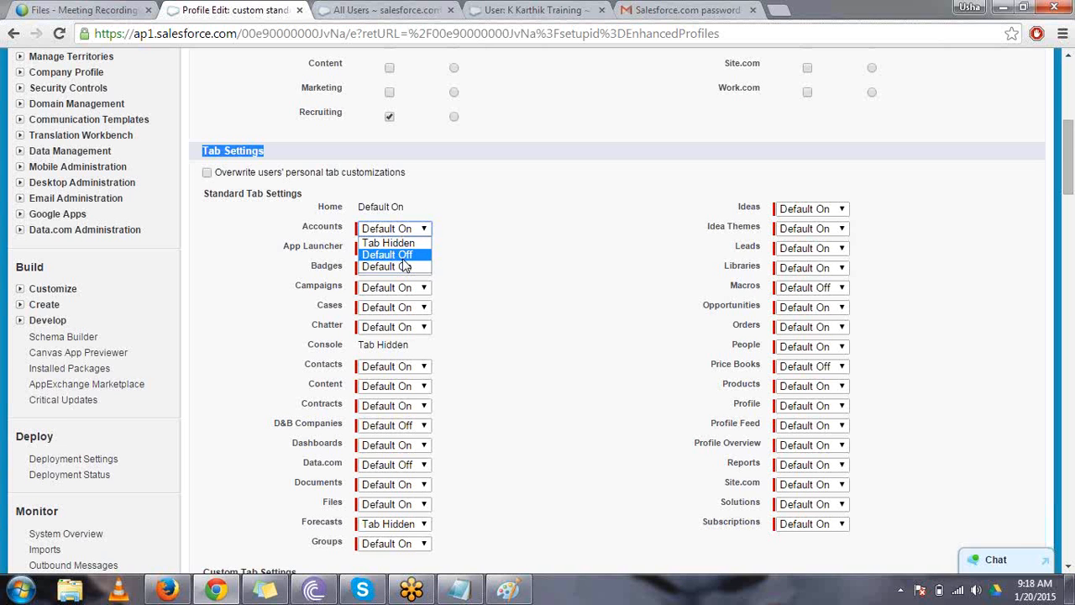
click(409, 243)
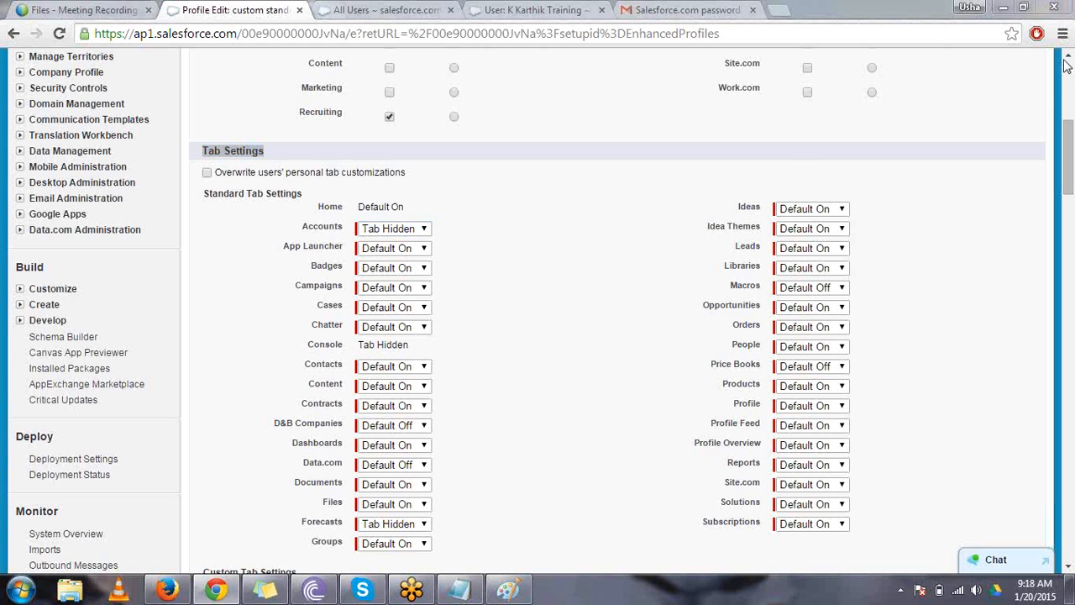
click(650, 201)
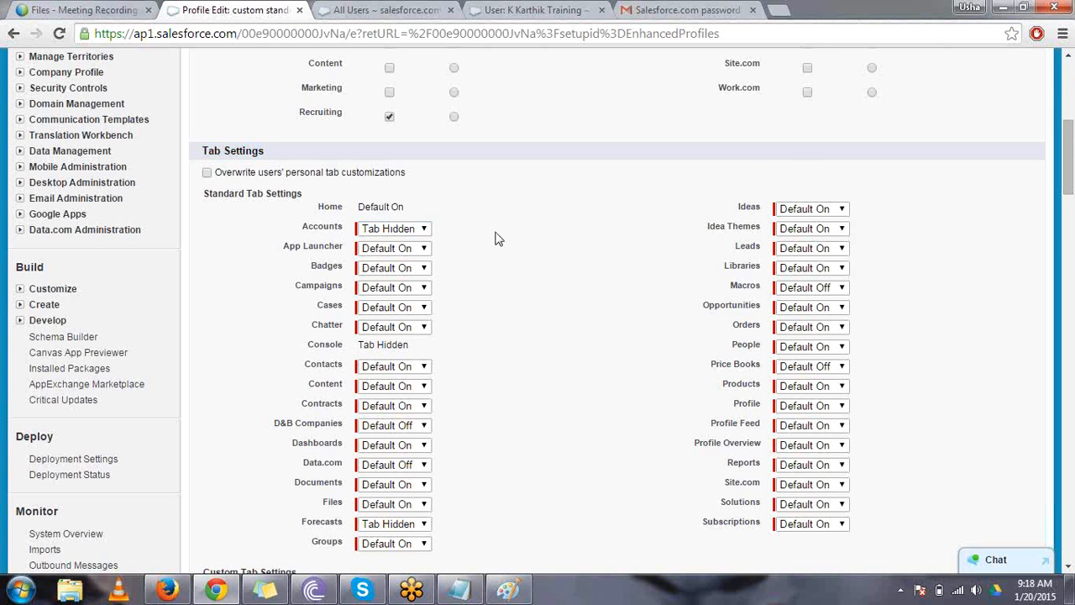
scroll(496, 239, up, 4)
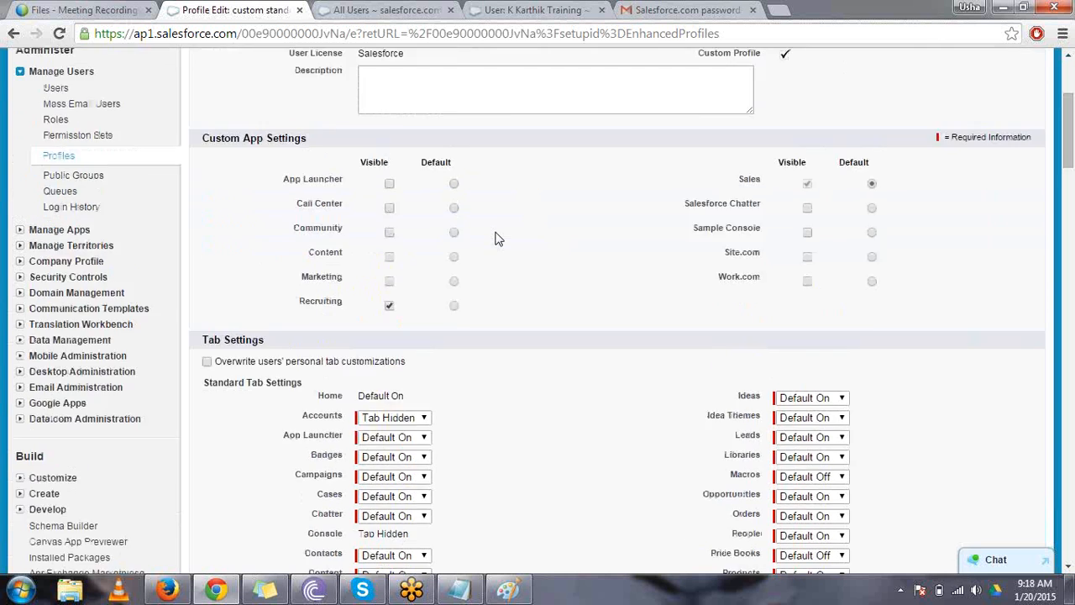
click(467, 132)
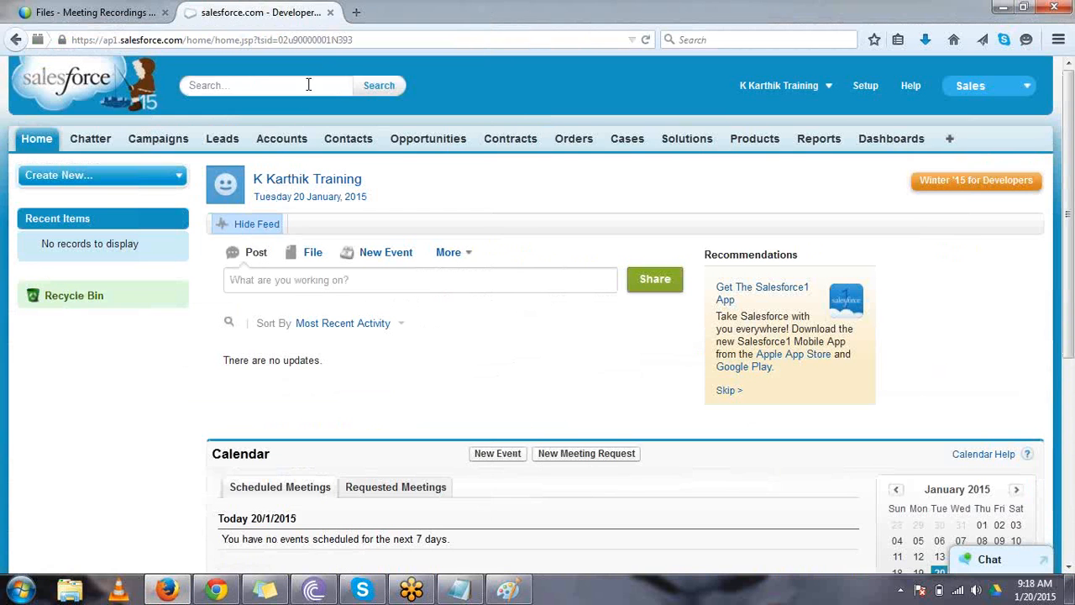
- Switch to Firefox, reload the standard user's session, check the full list of tabs for Accounts, and return to the home page
click(324, 40)
key(Return)
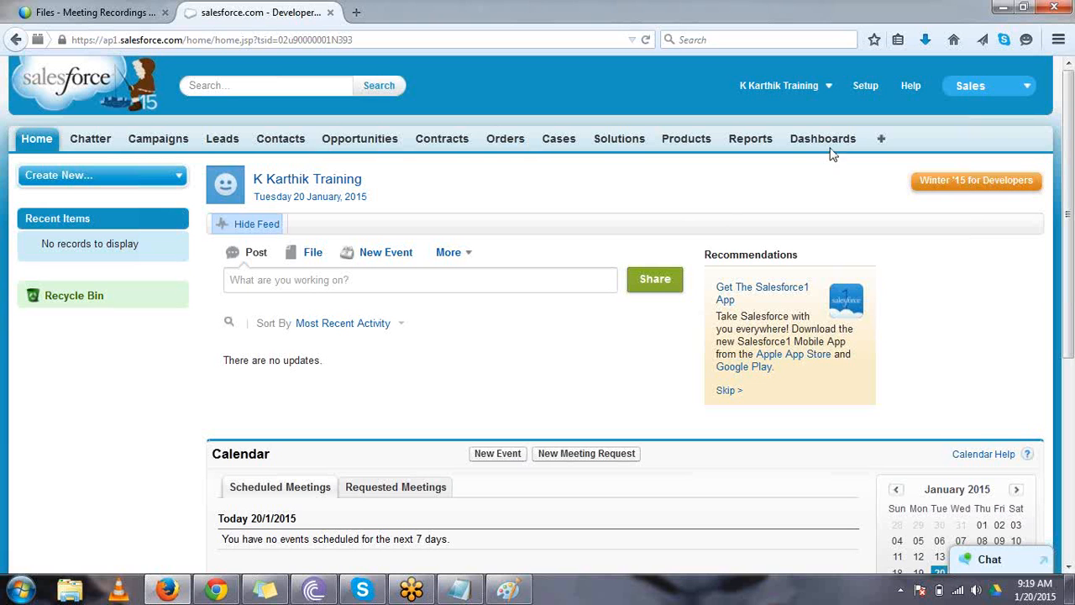
click(881, 140)
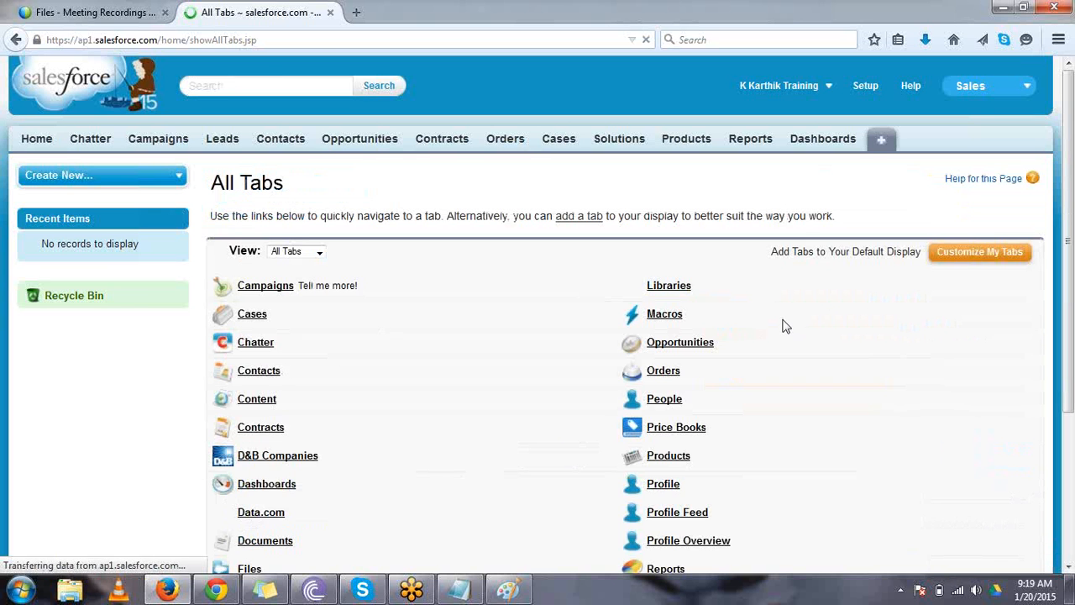
scroll(783, 326, down, 3)
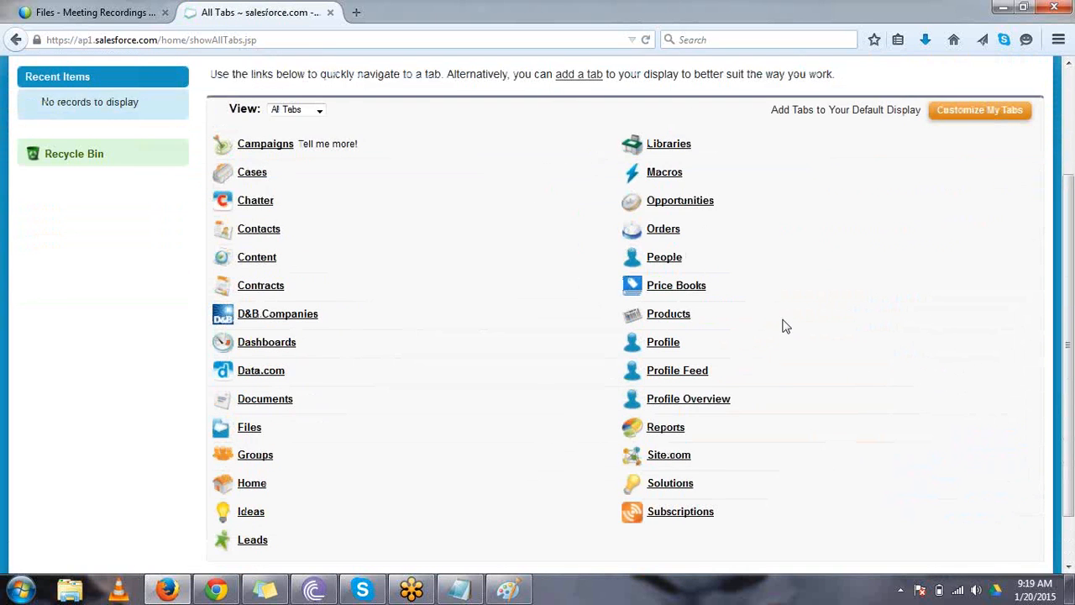
scroll(783, 326, up, 3)
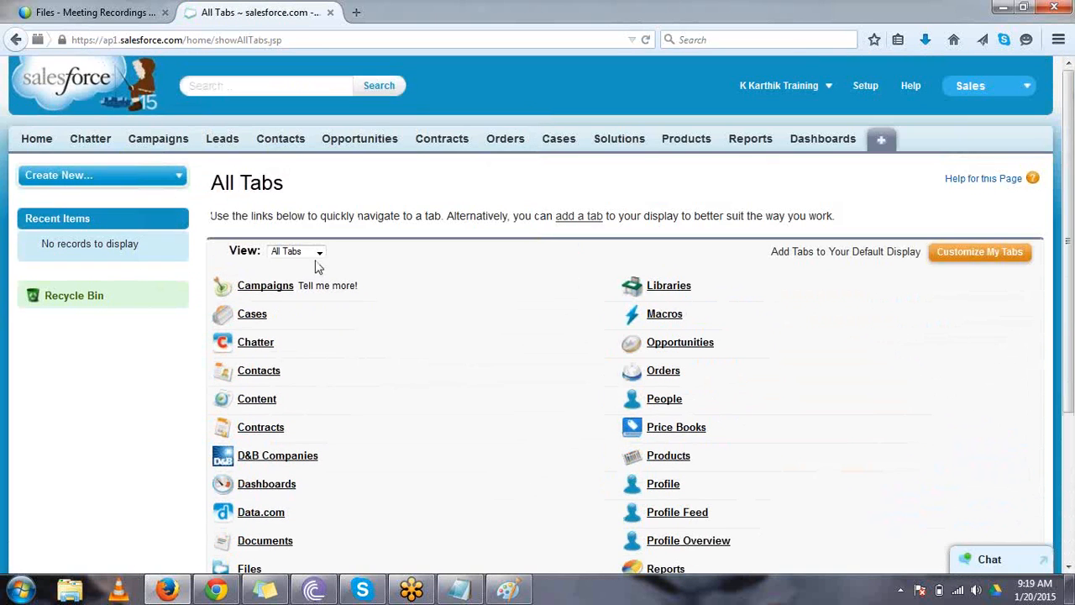
click(39, 146)
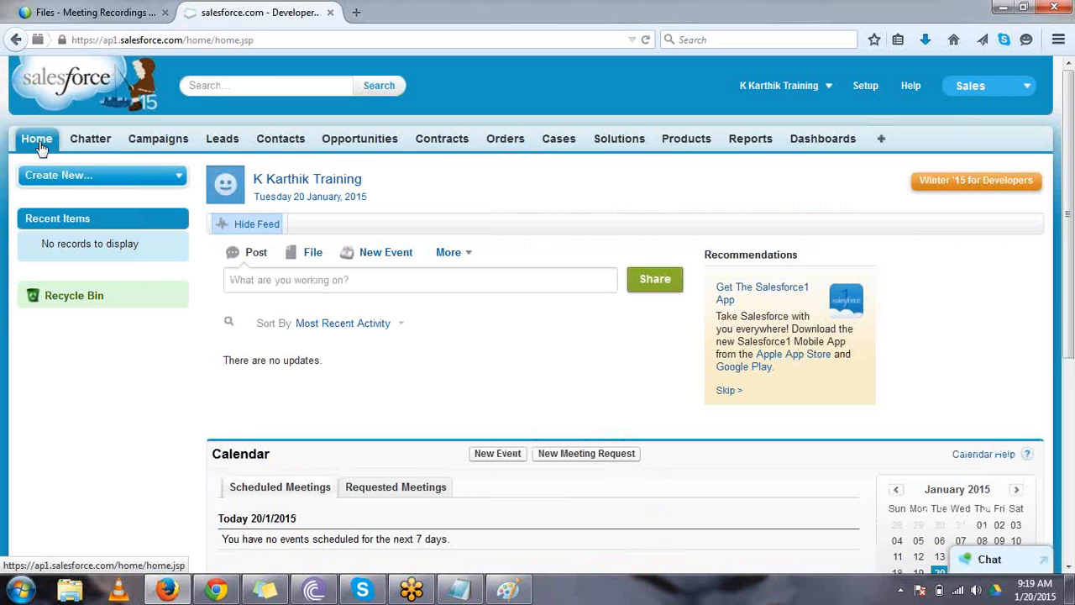
- Switch to Chrome, edit the custom standard user profile to set the Accounts tab to Default Off, and save it
click(215, 591)
click(463, 300)
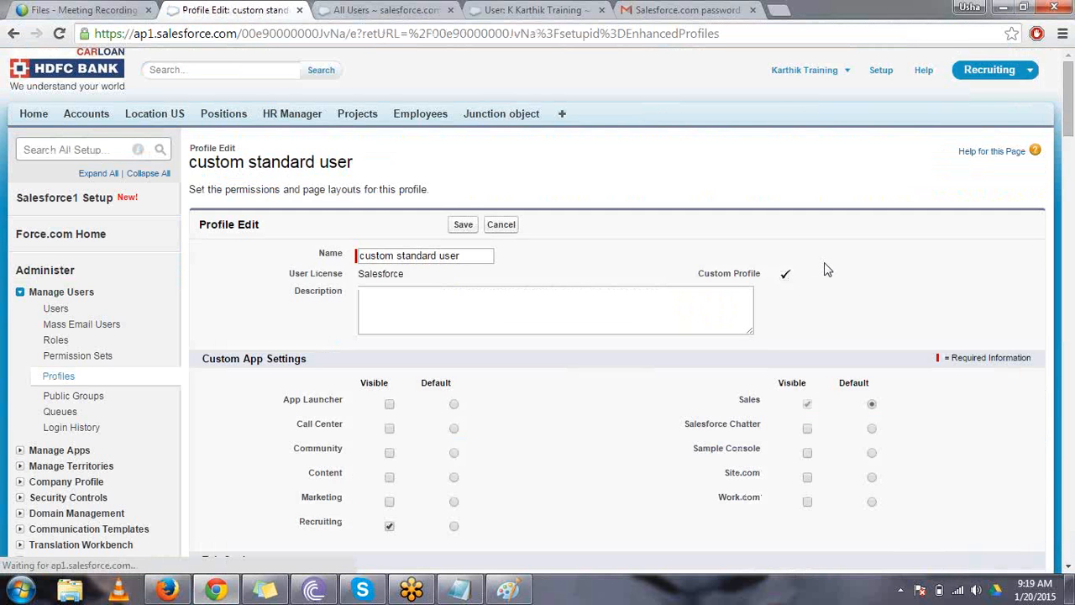
scroll(825, 268, down, 2)
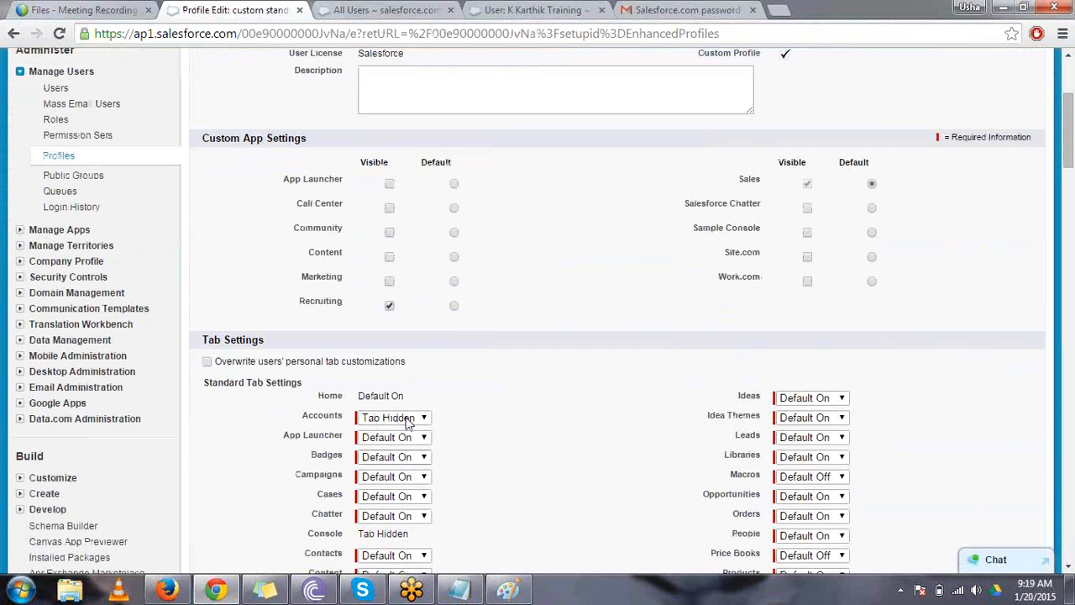
click(393, 418)
click(405, 443)
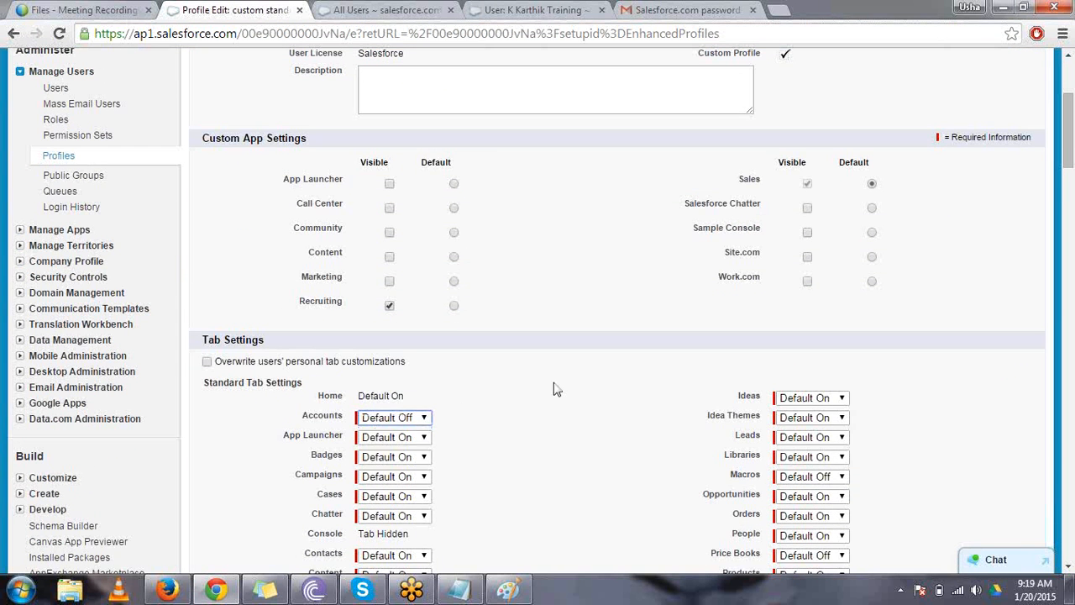
scroll(554, 388, up, 2)
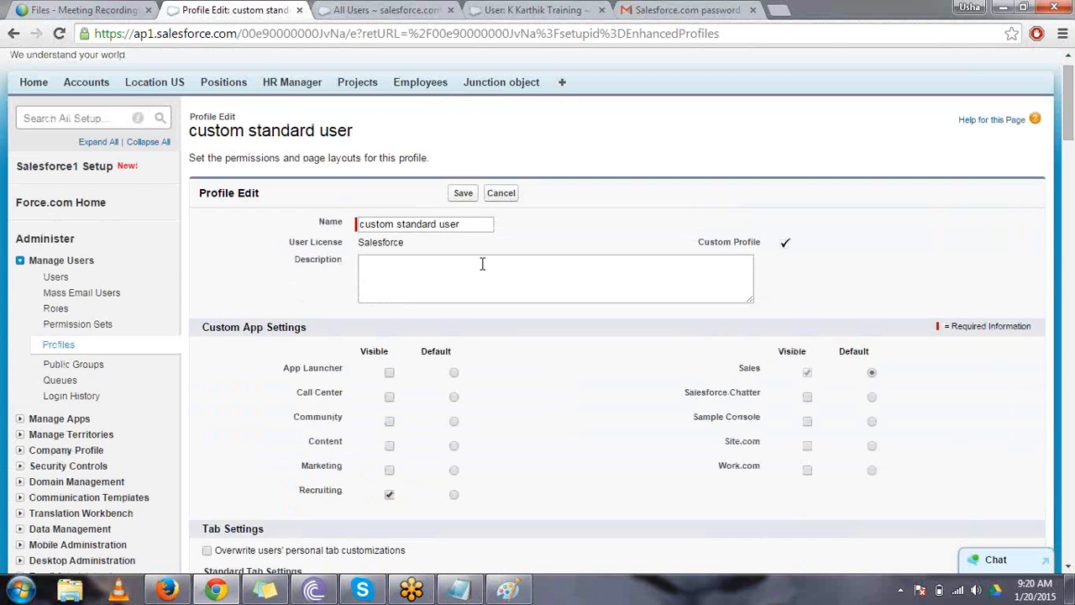
click(462, 193)
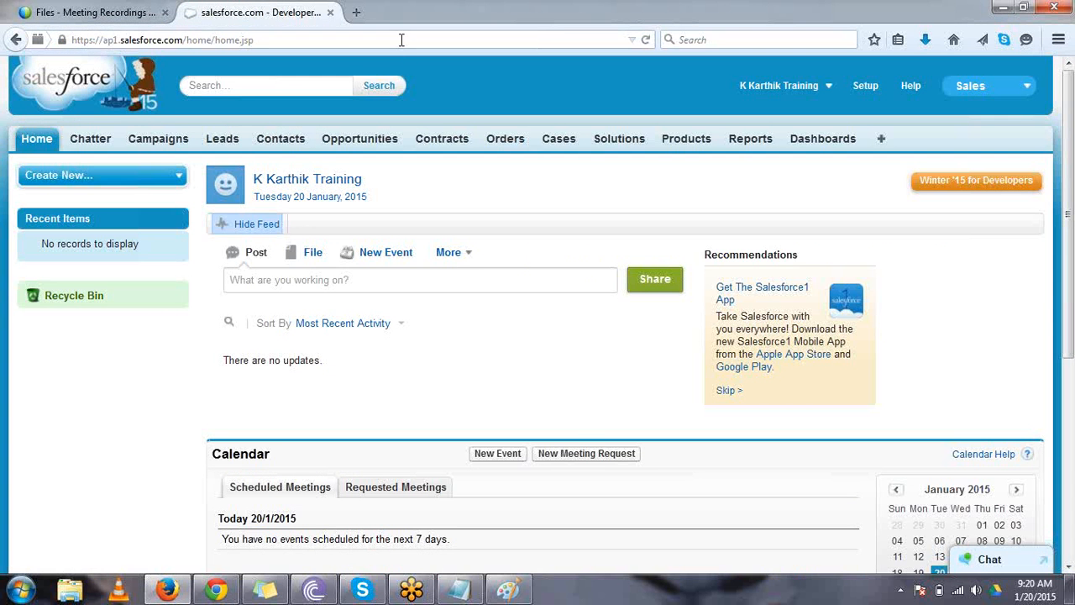
- Switch to Firefox, reload the standard user's session, and check the tab bar and full tab list for Accounts
click(401, 40)
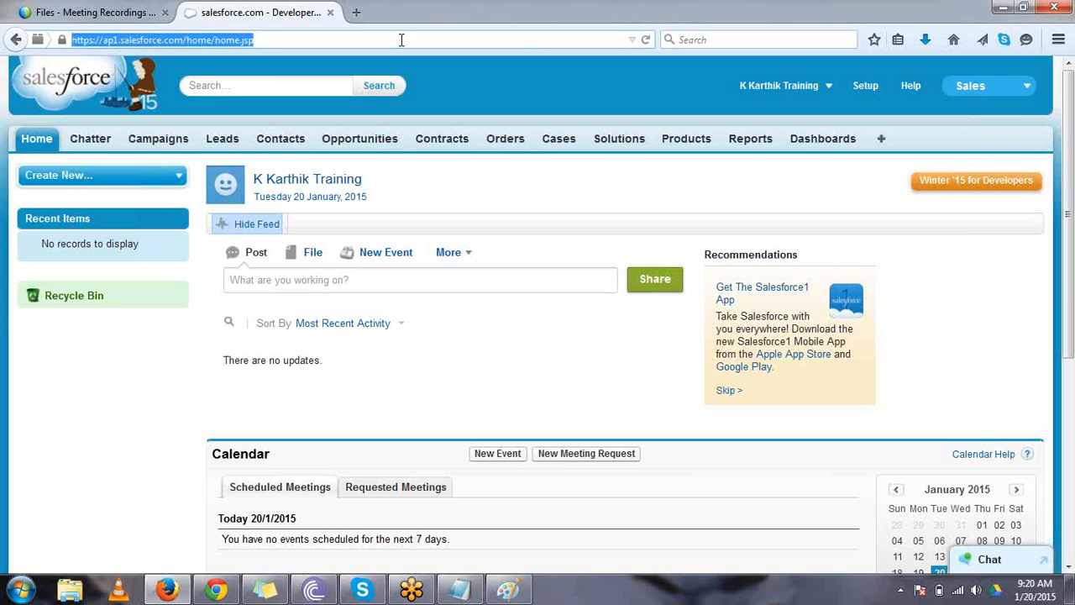
key(Return)
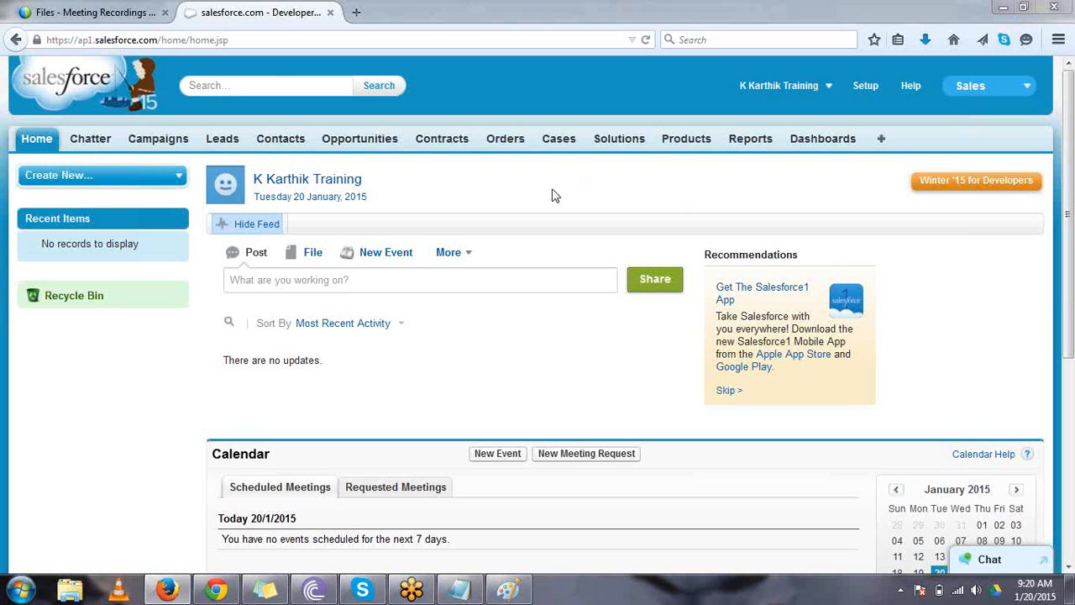
click(884, 146)
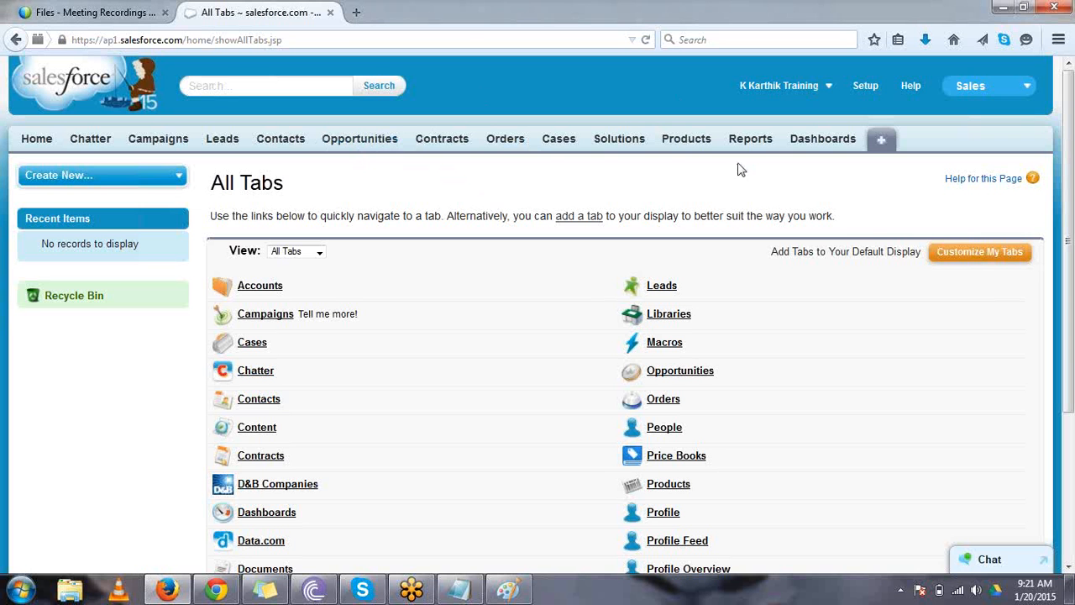
- Try to add Accounts to the Sales app's selected tabs through the user's own tab customization
click(968, 257)
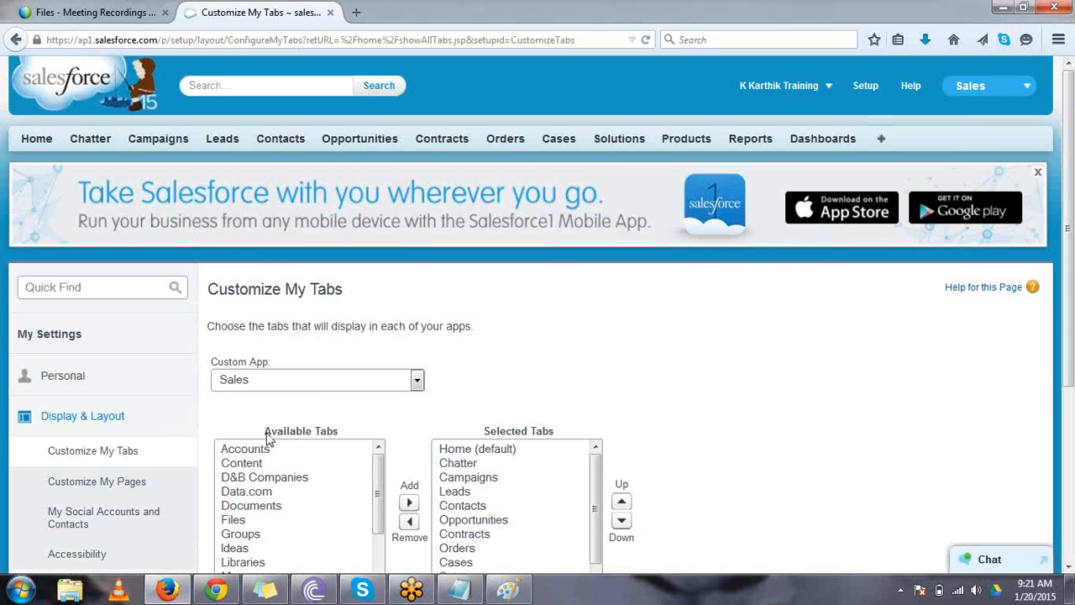
click(269, 450)
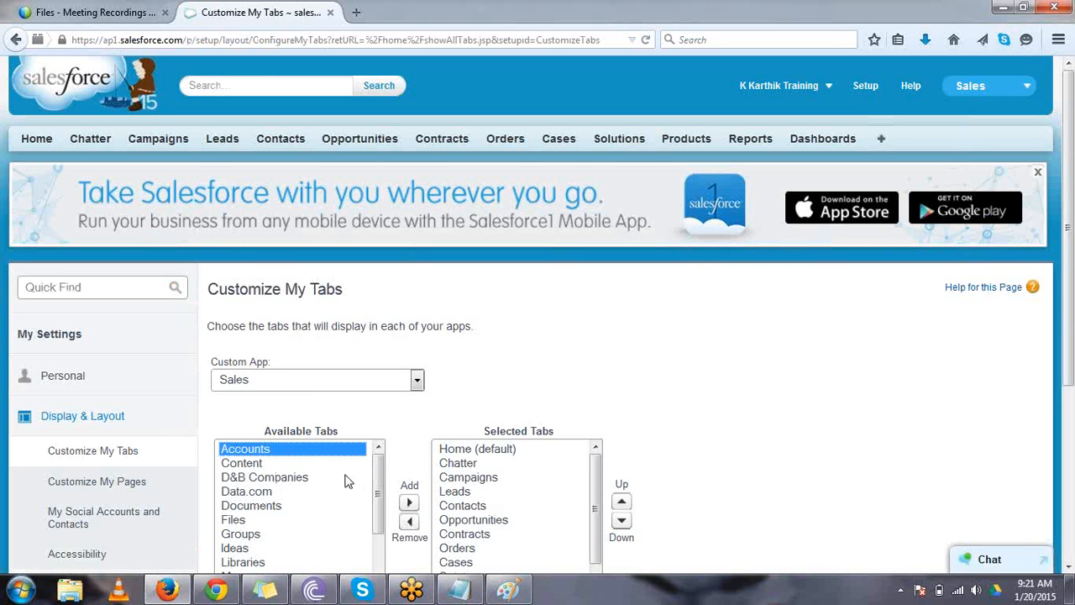
click(409, 504)
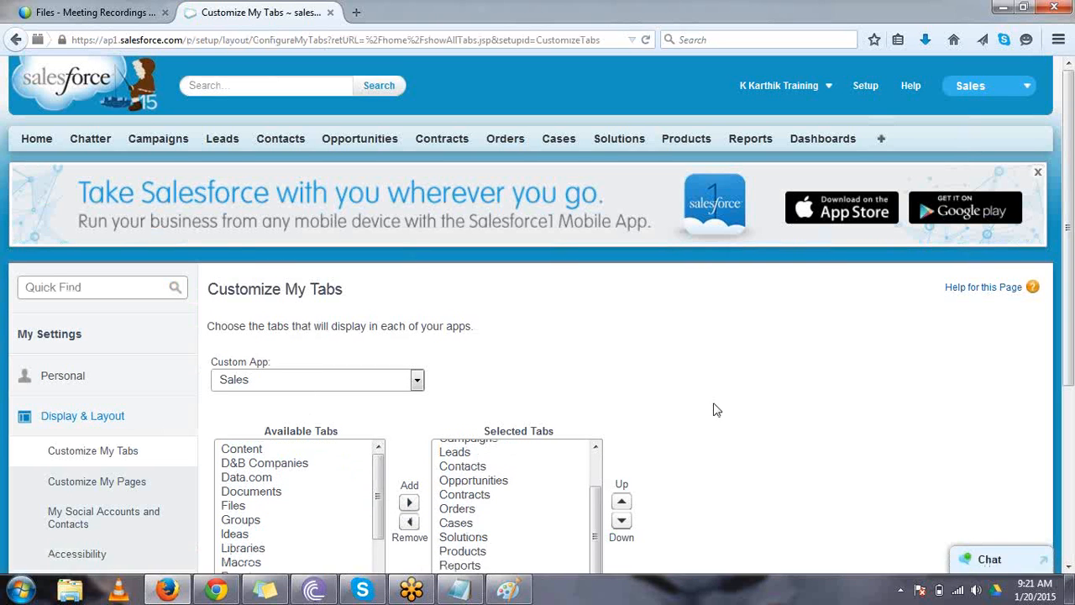
scroll(713, 405, down, 5)
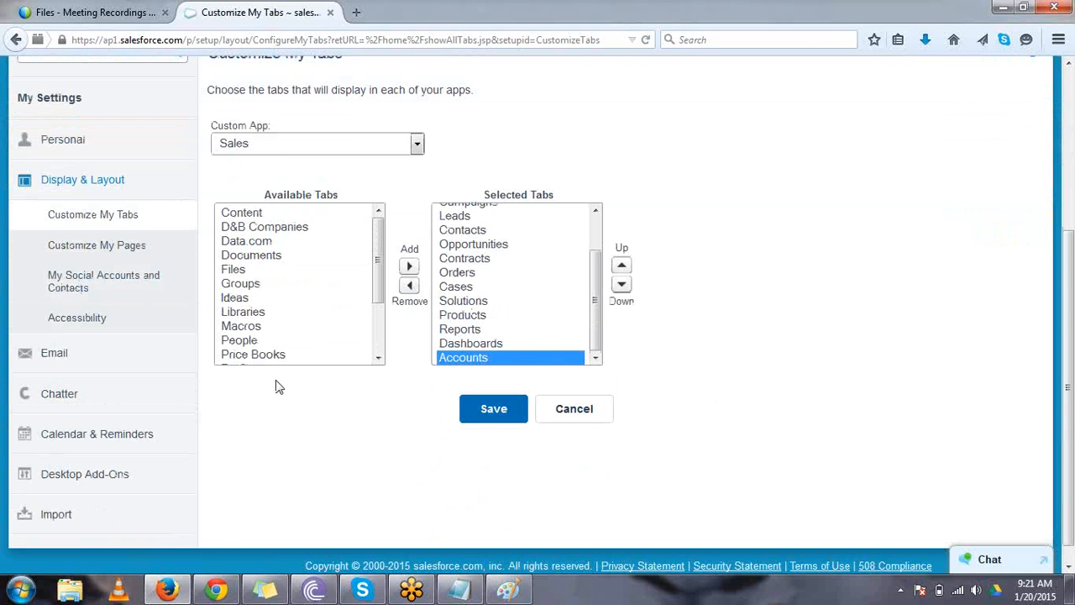
- Switch to Chrome, edit the custom standard user profile to set the Accounts tab to Default On, and save it
click(217, 591)
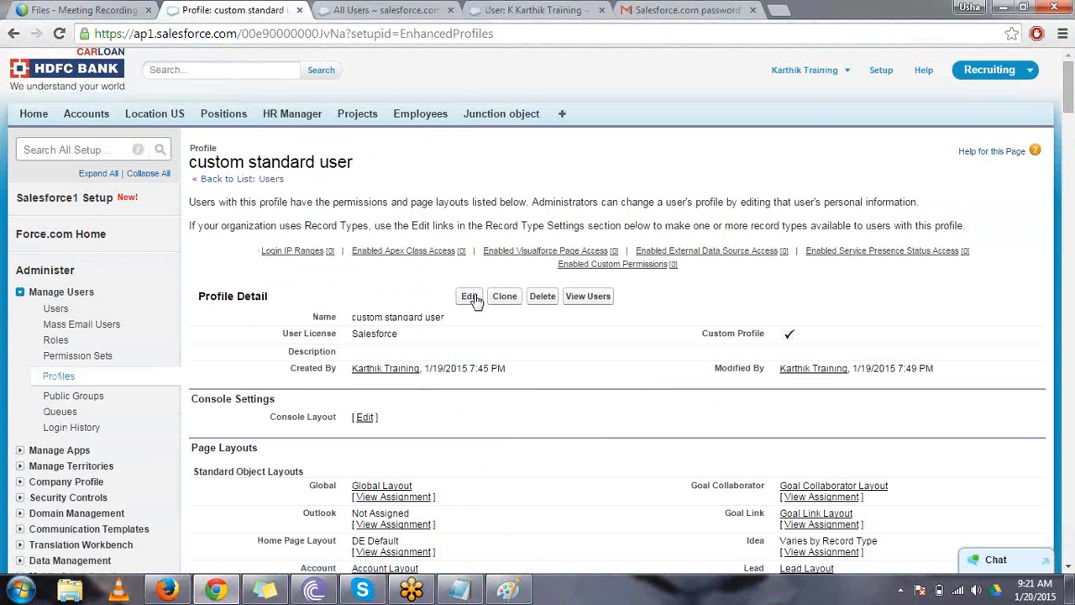
click(470, 299)
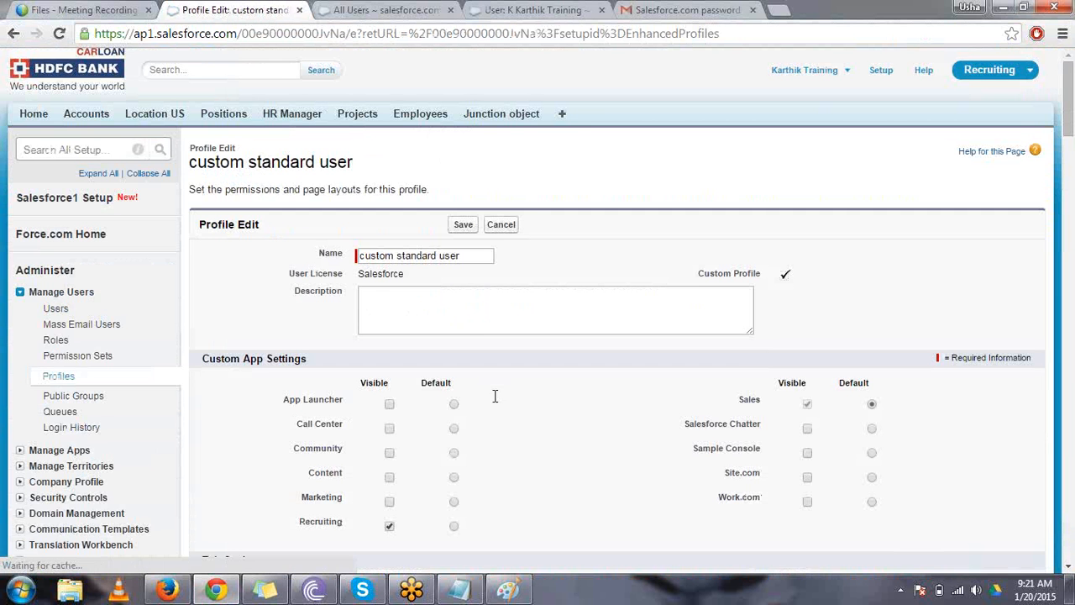
scroll(571, 486, down, 1)
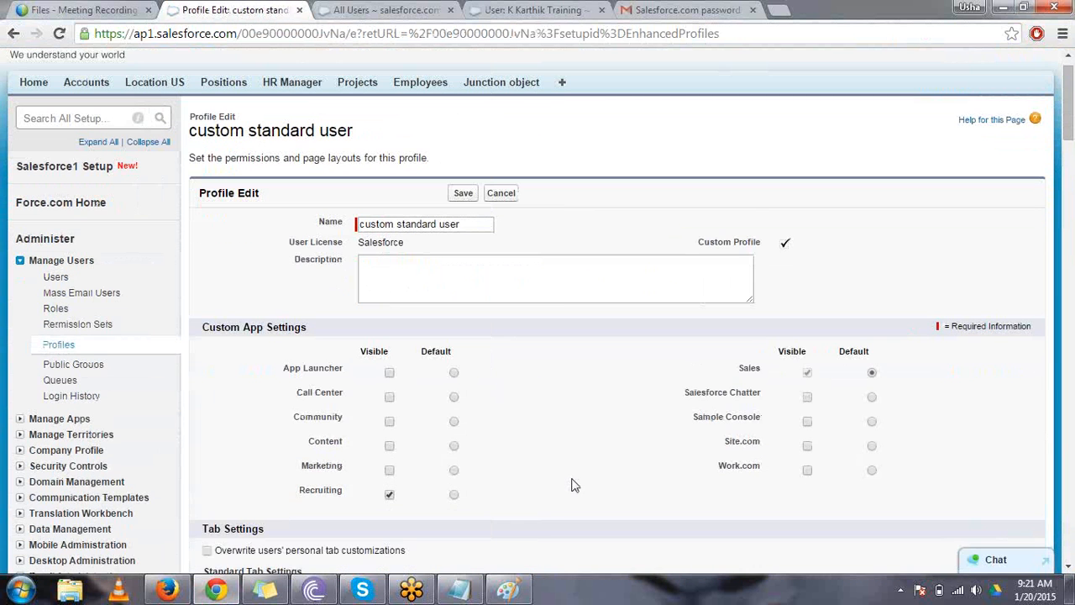
scroll(571, 485, down, 2)
click(420, 448)
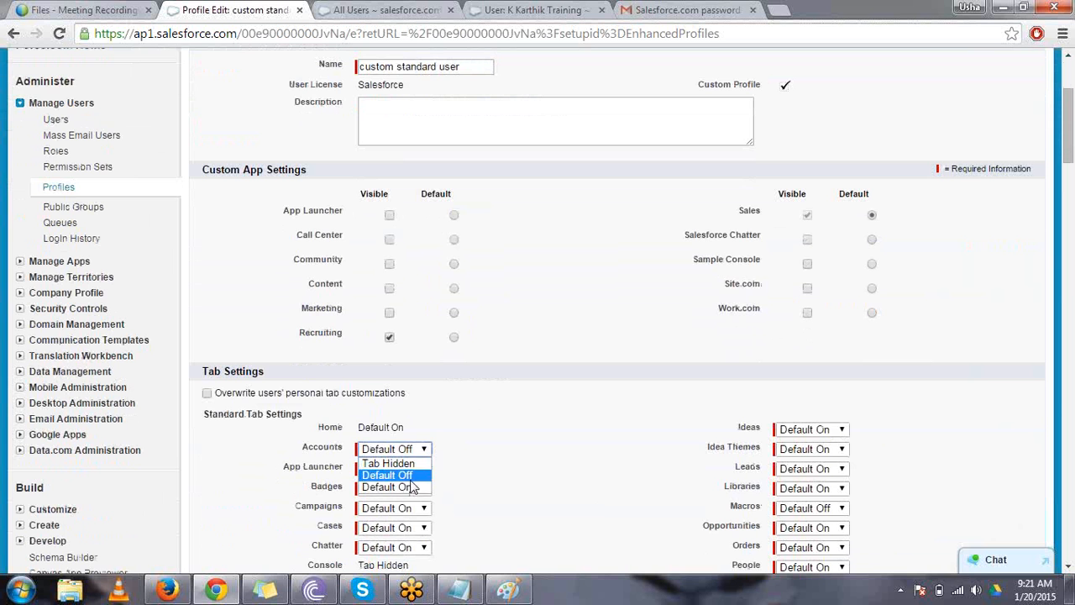
click(411, 487)
scroll(522, 447, up, 2)
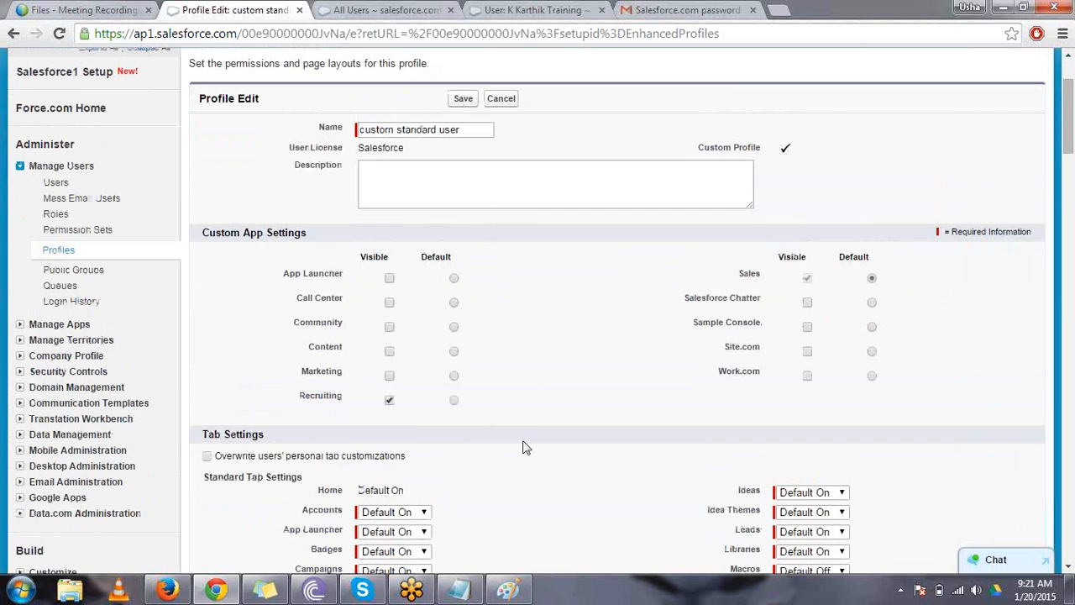
scroll(522, 447, up, 2)
click(462, 165)
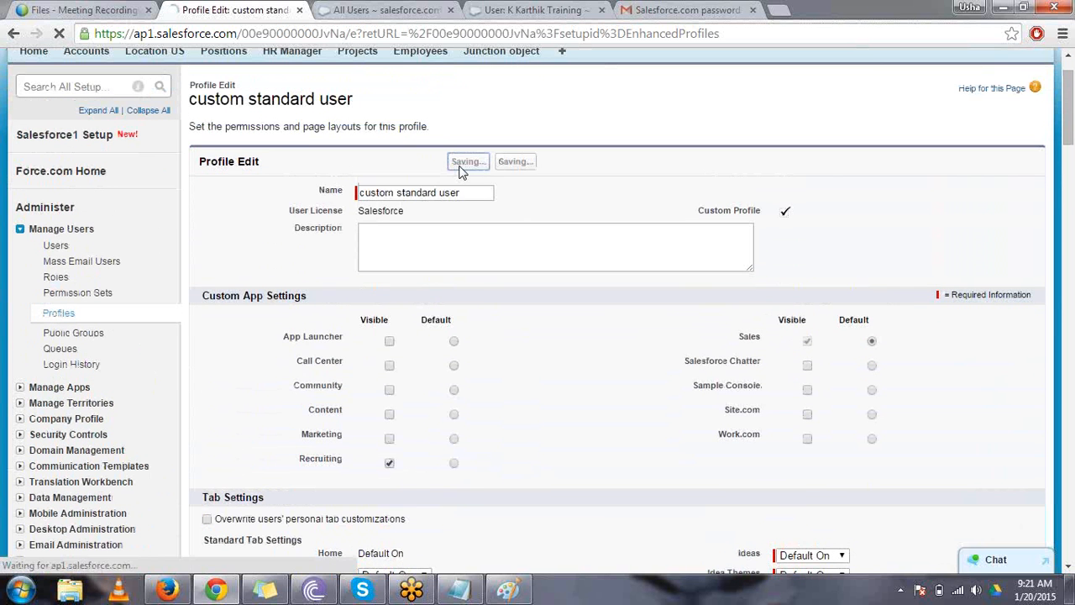
- Switch to Firefox, cancel the tab customization, check the tab bar for Accounts, and return to Chrome
click(179, 594)
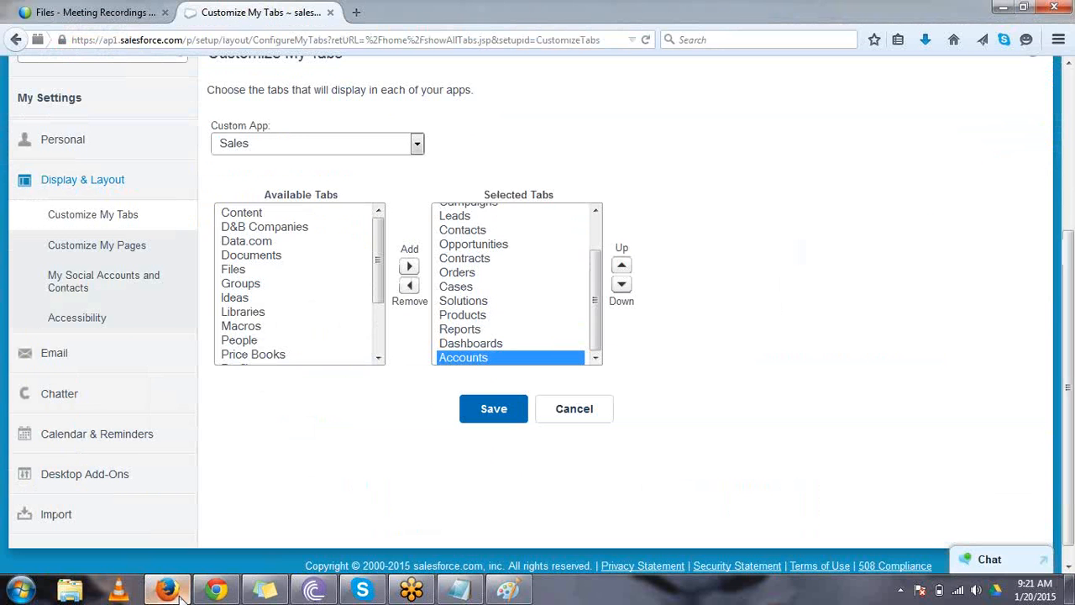
click(572, 417)
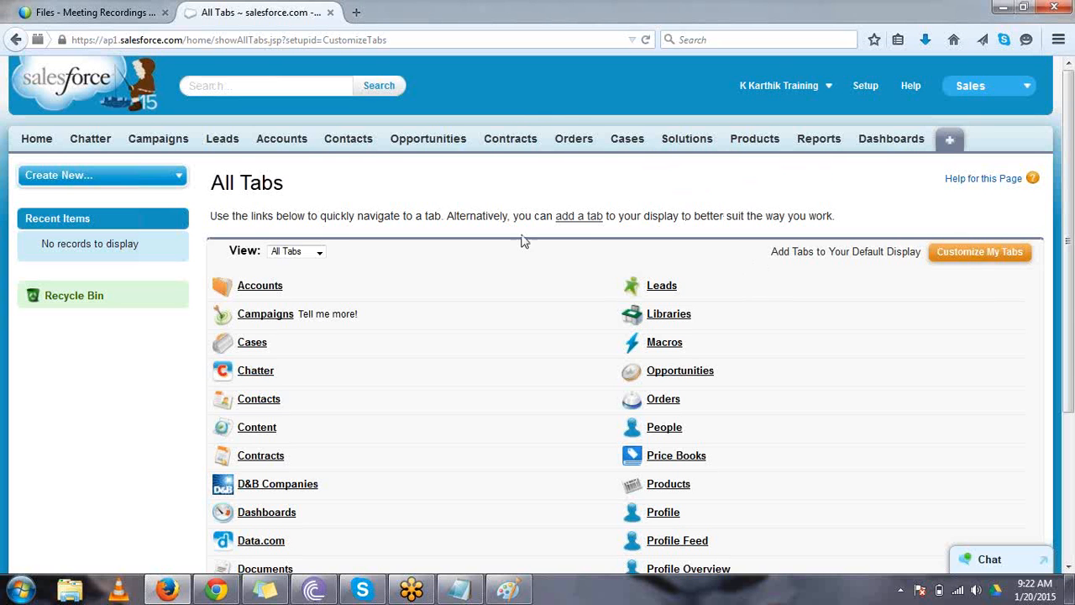
click(218, 589)
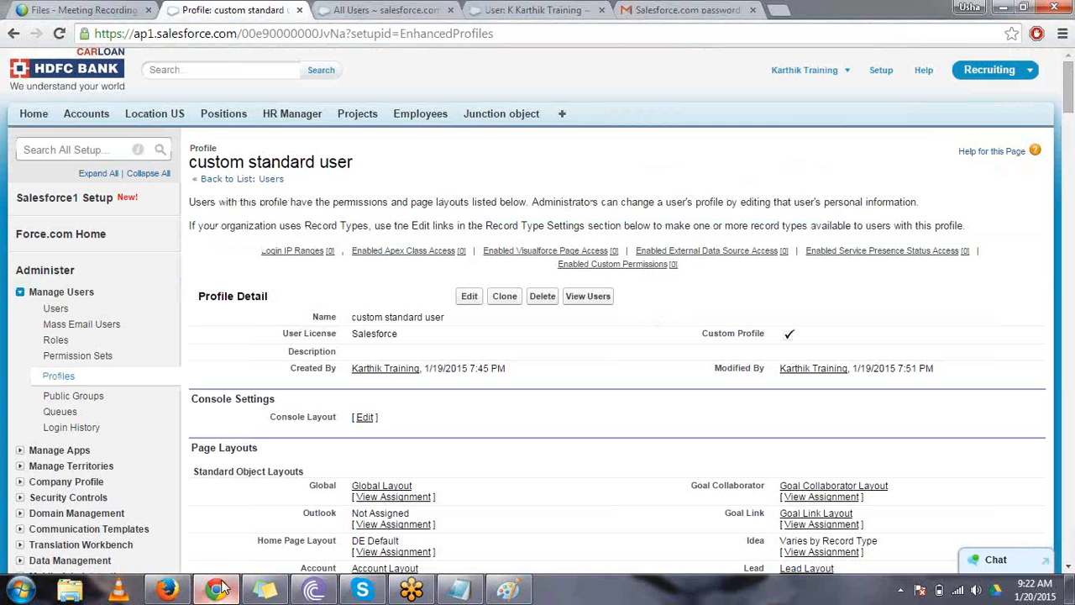
- Open the custom standard user profile for editing and locate the Location US entry in the custom tab settings
click(469, 296)
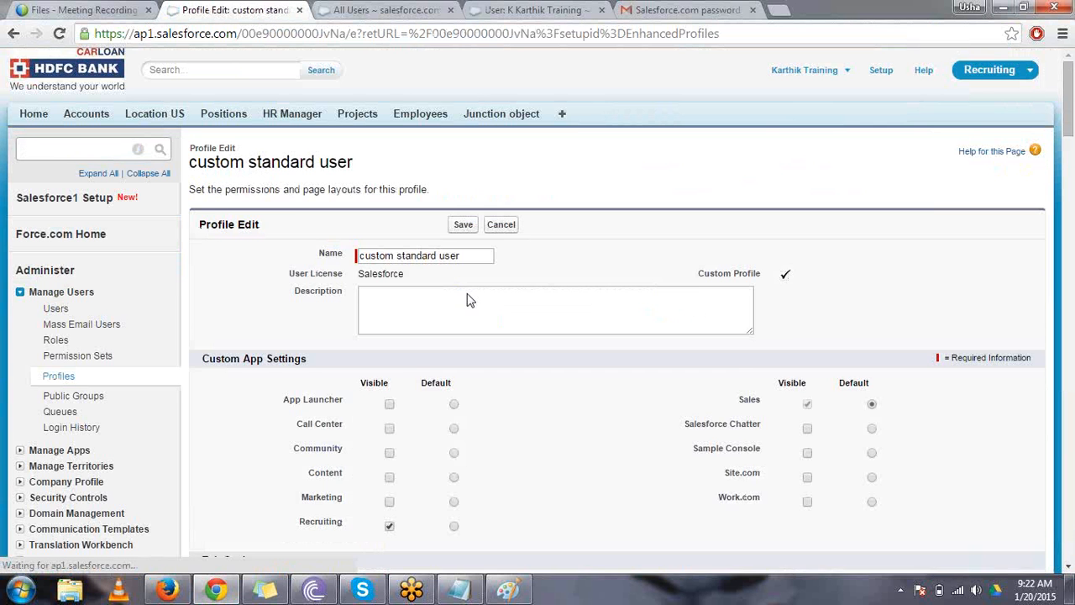
scroll(469, 300, down, 10)
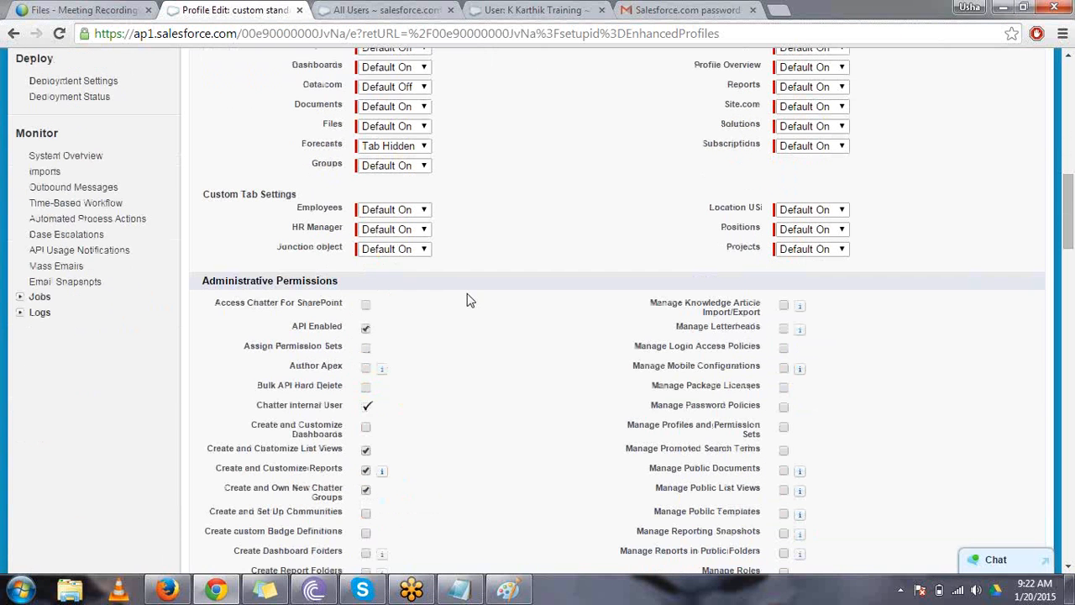
drag(708, 208, 785, 219)
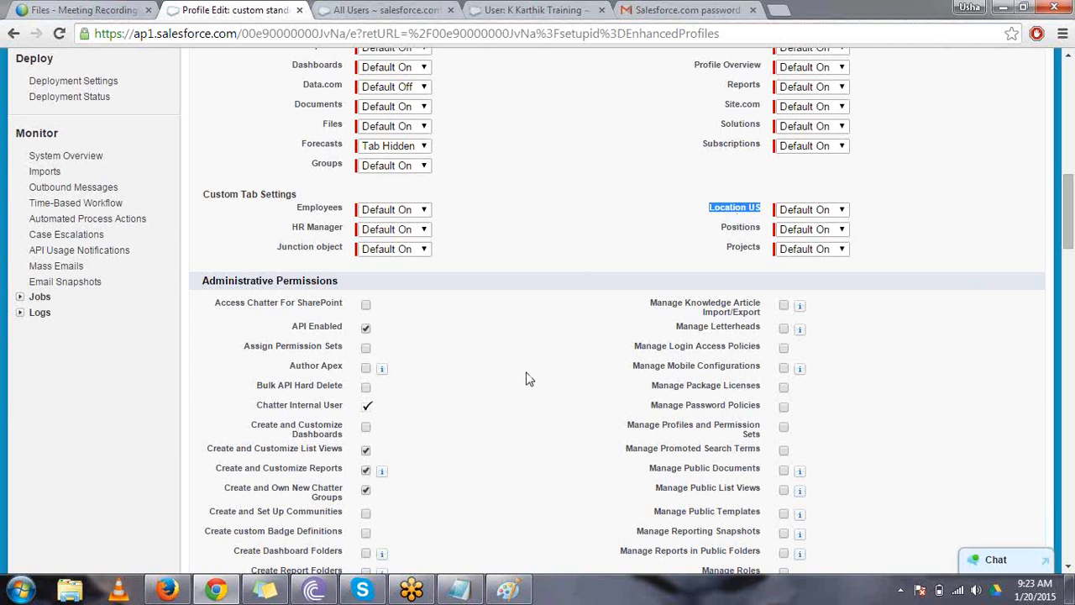
- Switch to Firefox, reload the standard user's All Tabs page to check for Location US, and return to Chrome
click(176, 588)
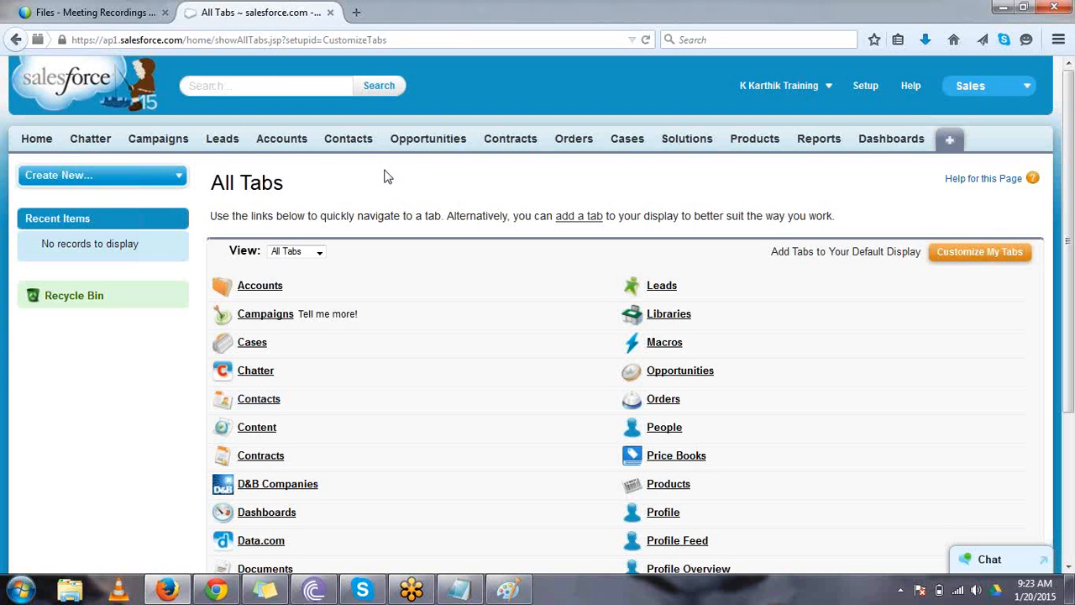
click(450, 42)
key(Return)
key(alt+Tab)
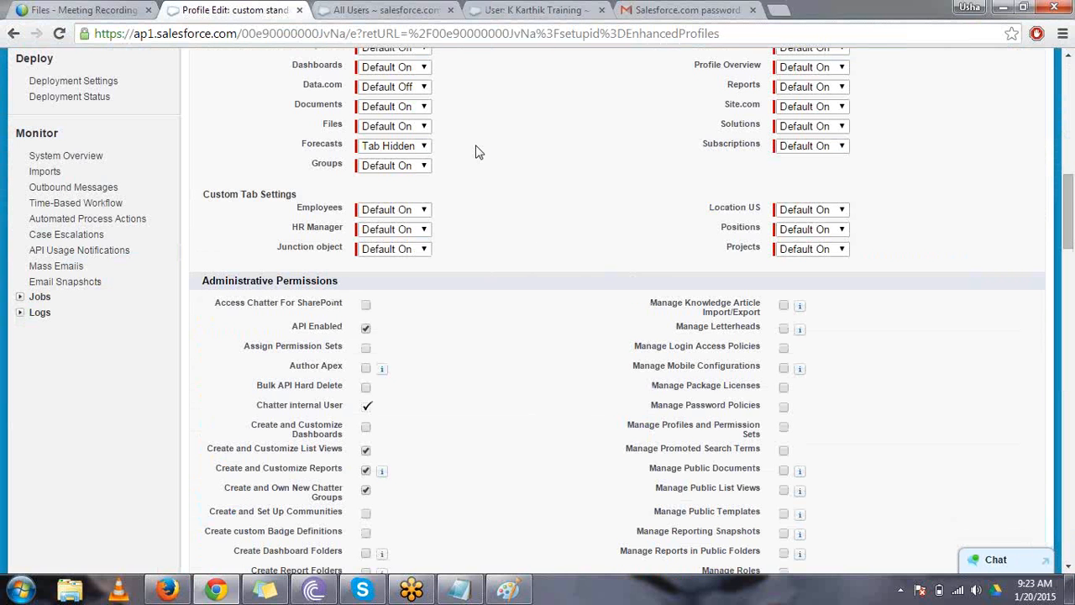
- Grant the profile Read access to the Location US custom object and save the profile
scroll(476, 151, down, 15)
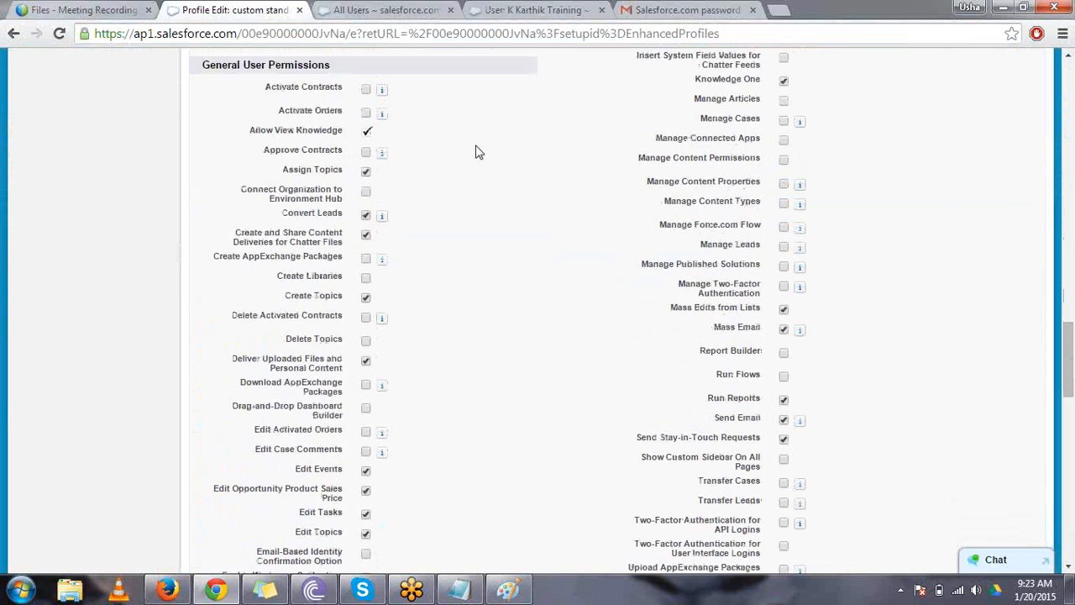
scroll(476, 151, down, 8)
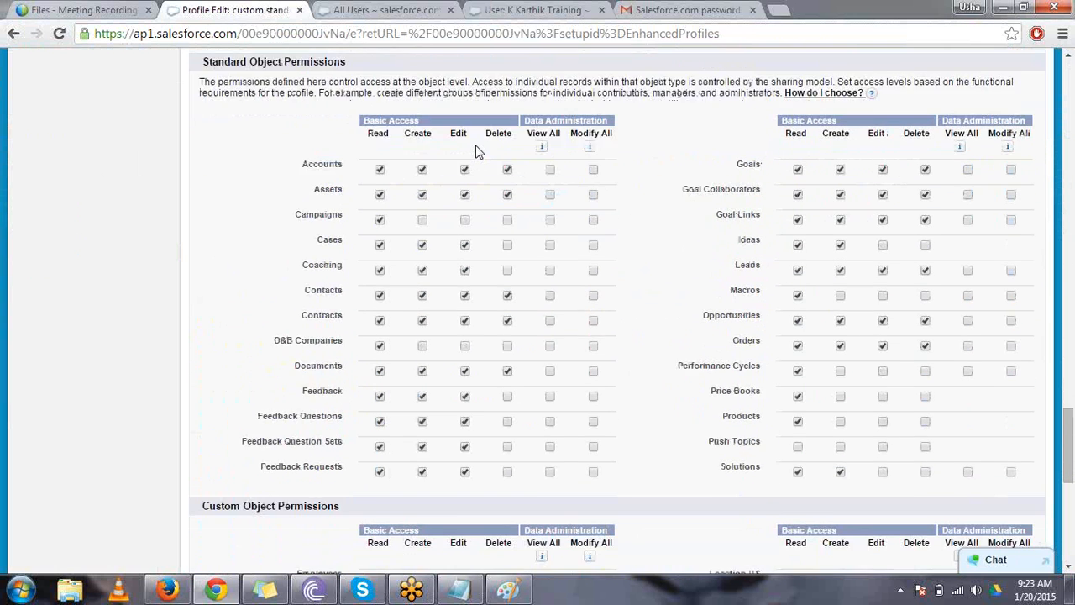
drag(711, 387, 759, 386)
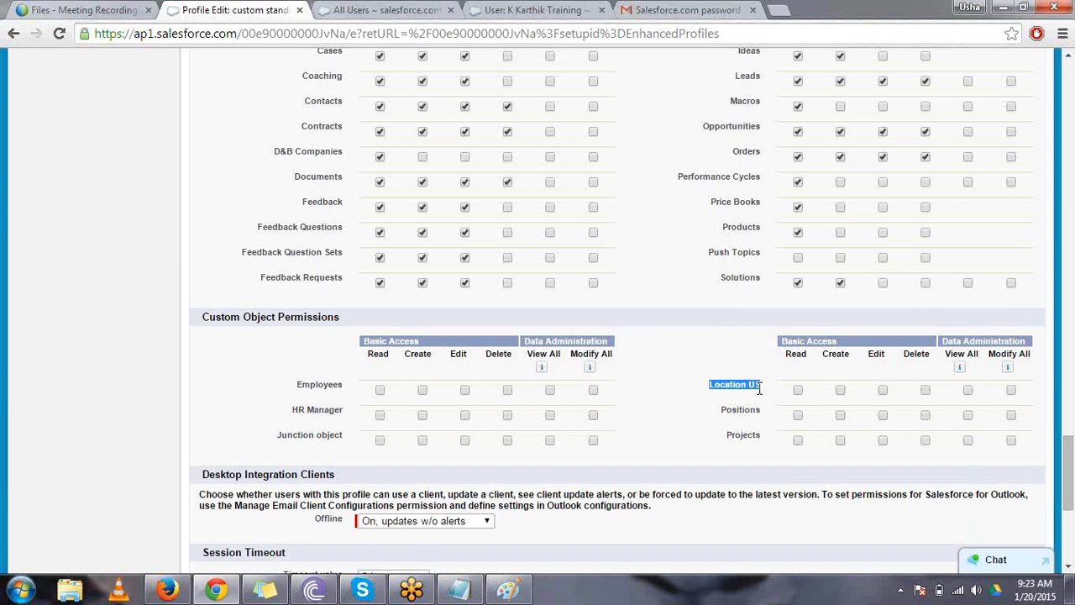
click(798, 389)
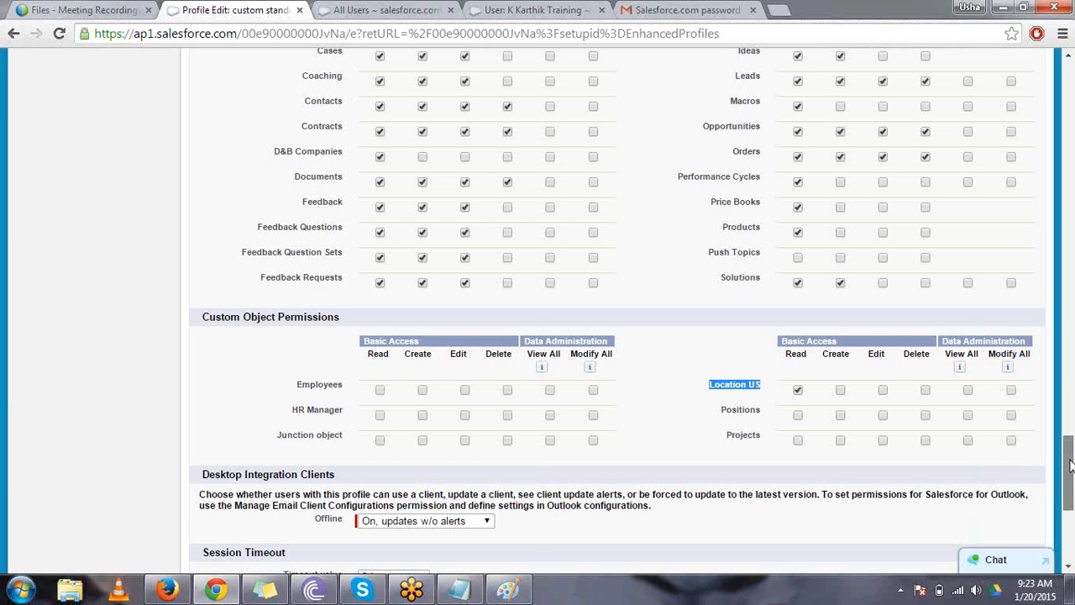
drag(1070, 466, 1071, 520)
click(464, 499)
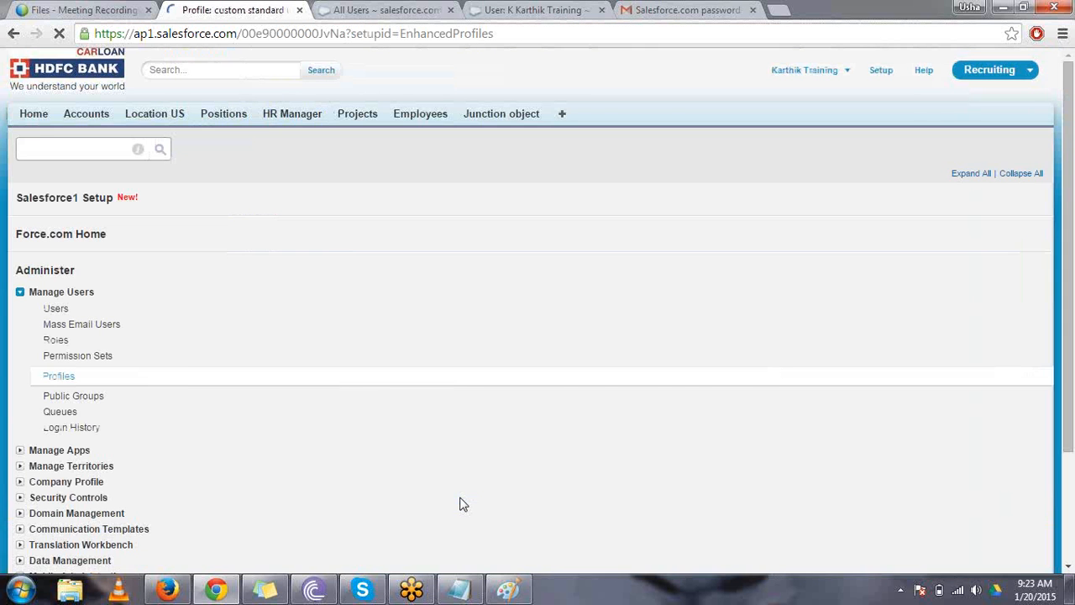
- Switch to Firefox, open the standard user's home page, and list all Location US records
key(alt+Tab)
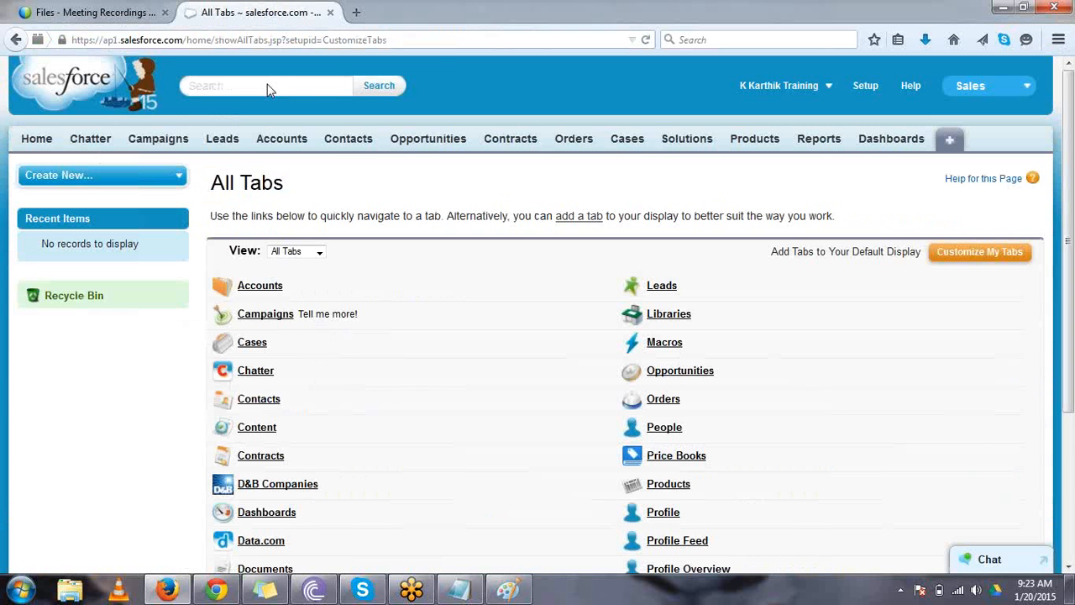
click(37, 141)
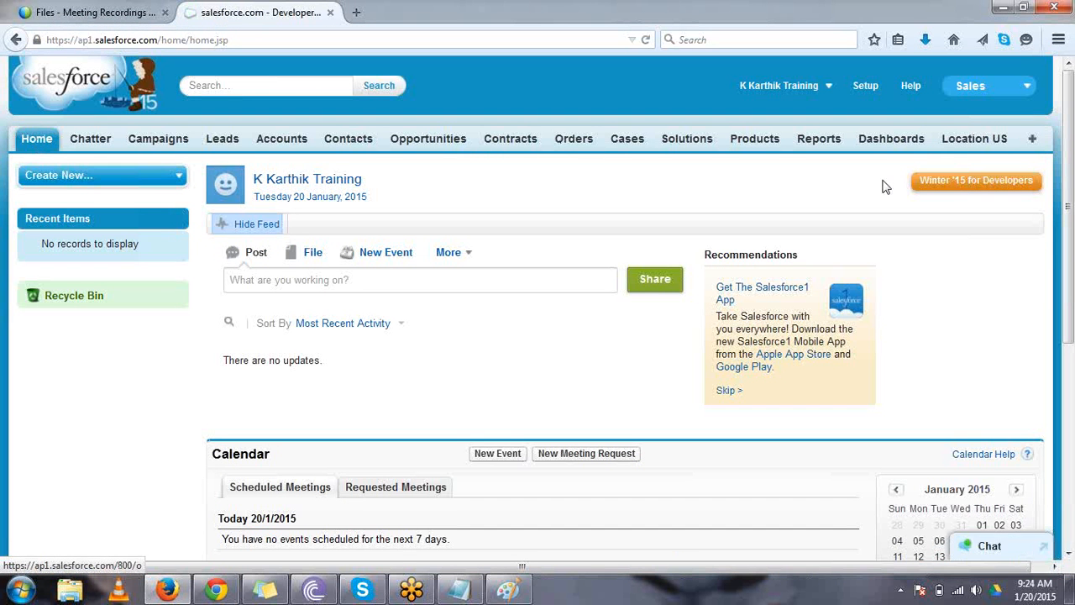
click(968, 148)
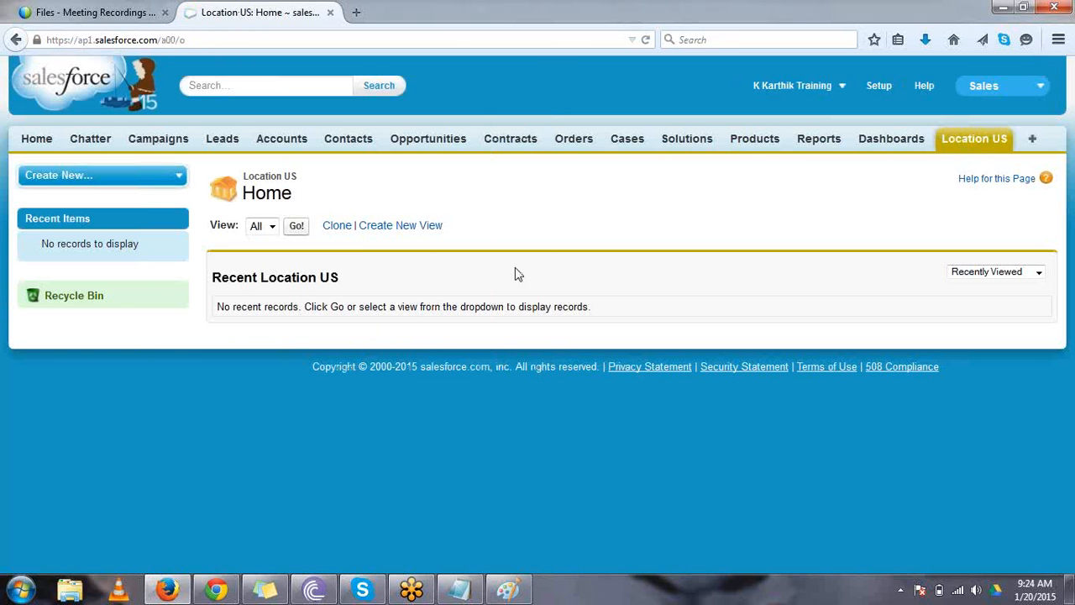
click(298, 227)
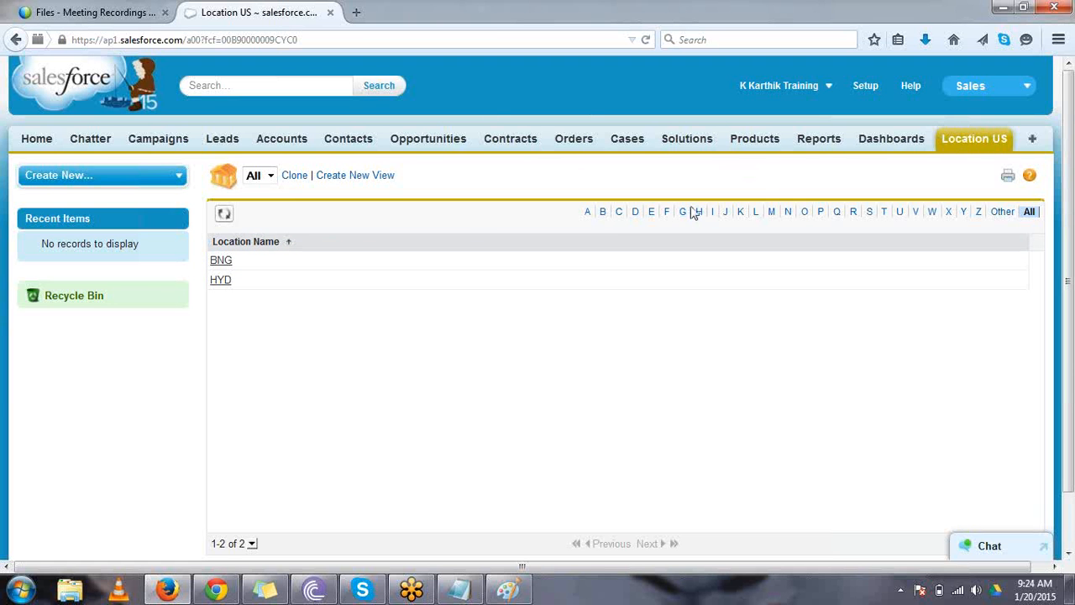
- Switch to Chrome, add Create permission on Location US to the custom standard user profile, and save it
click(228, 587)
click(468, 296)
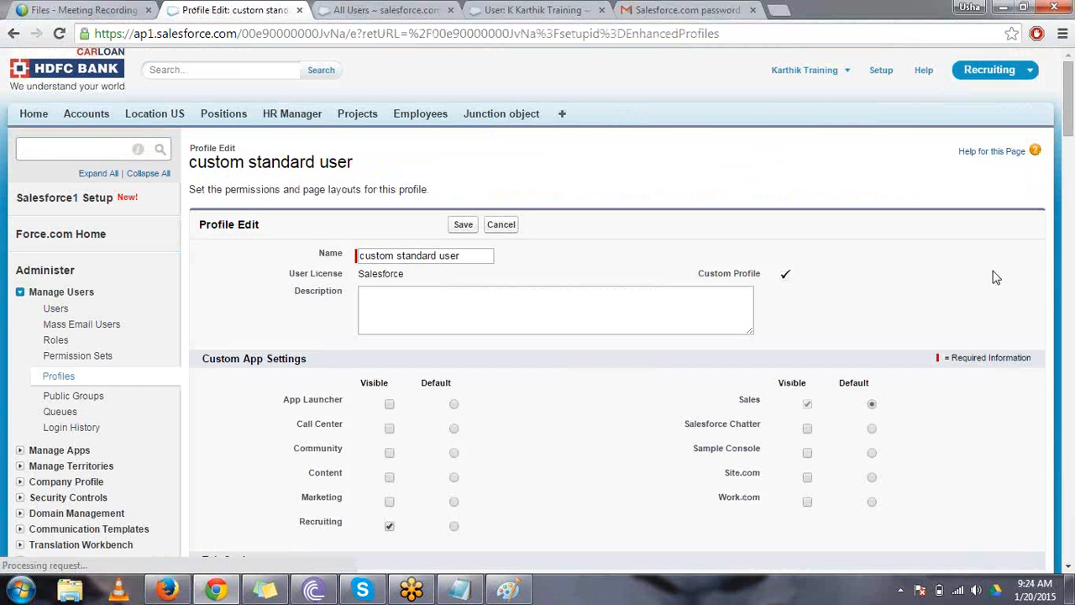
scroll(995, 277, down, 20)
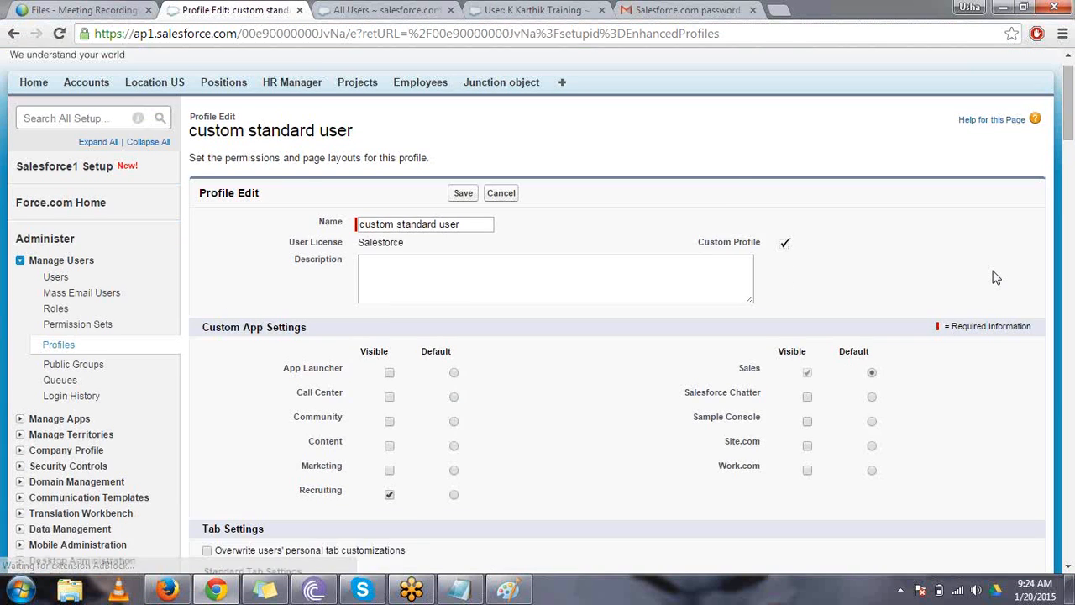
scroll(995, 277, down, 7)
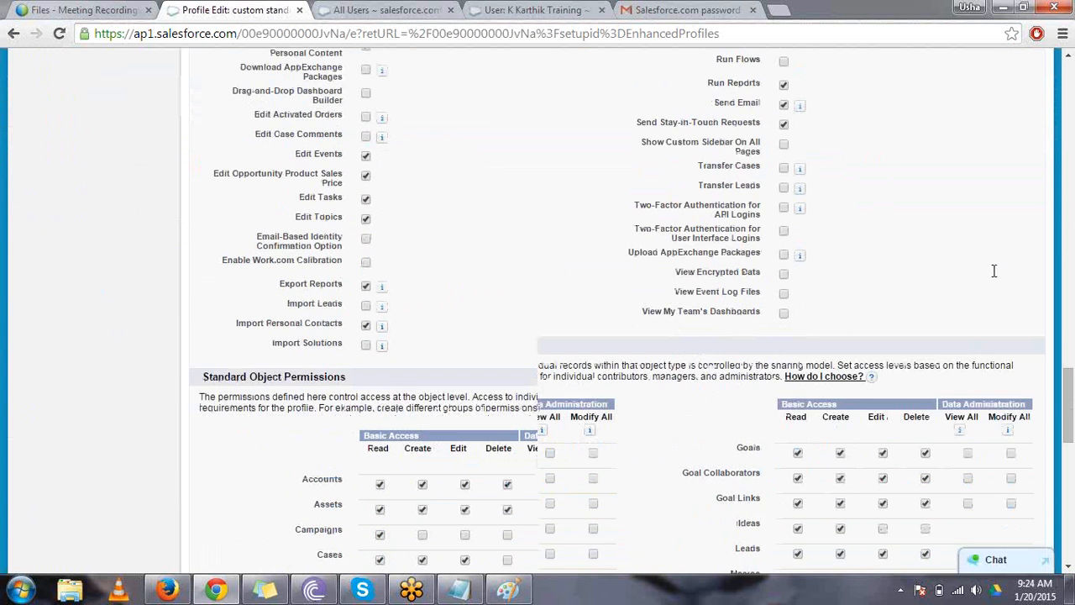
click(840, 327)
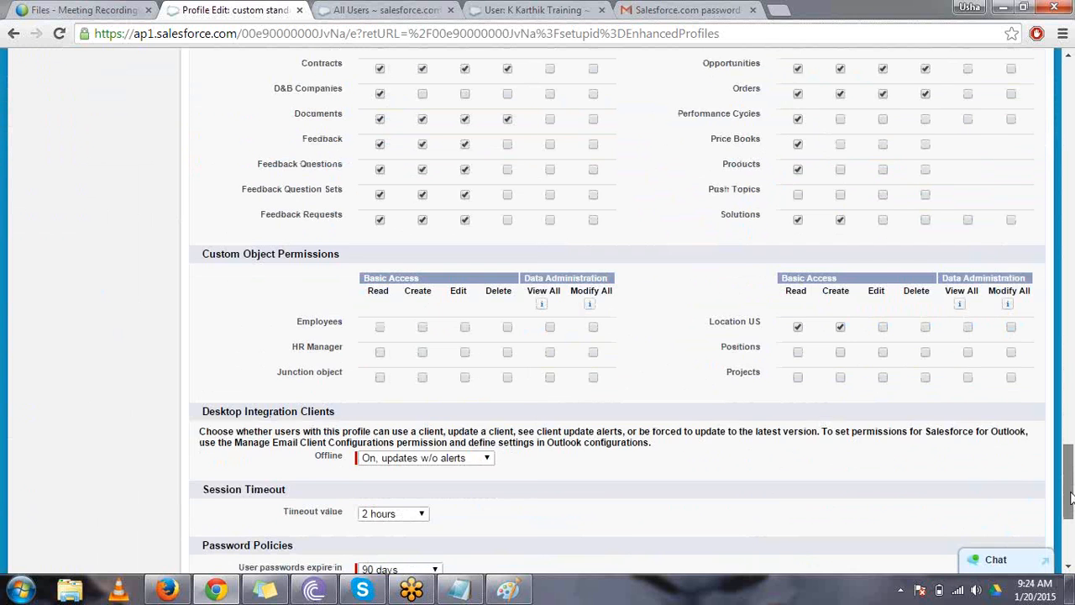
scroll(1071, 496, down, 4)
click(463, 495)
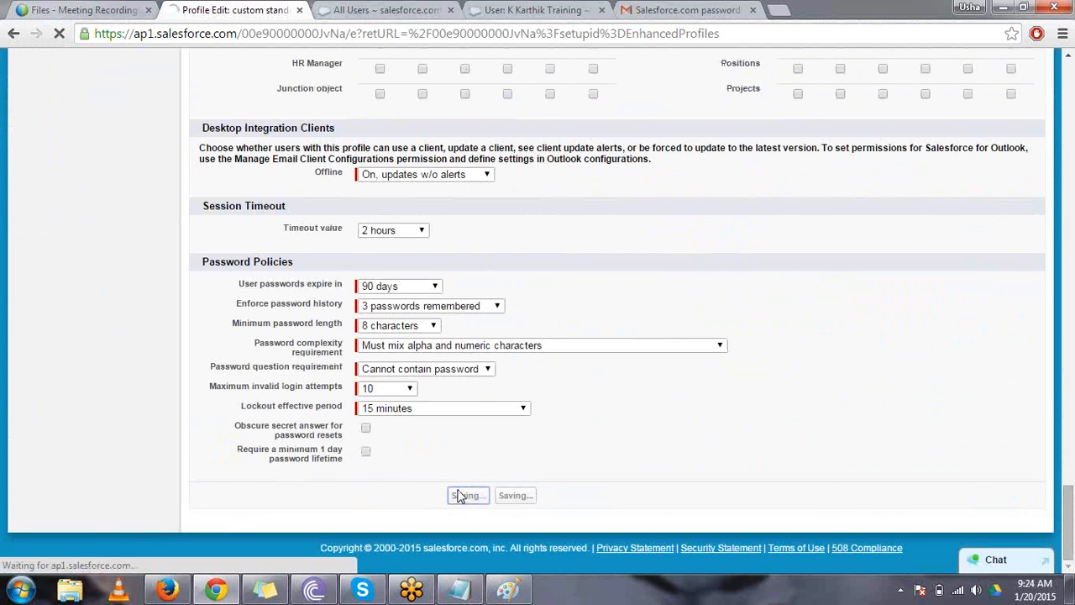
- Switch to Firefox and reload the Location US record list to check which record actions are offered
key(alt+Tab)
click(334, 35)
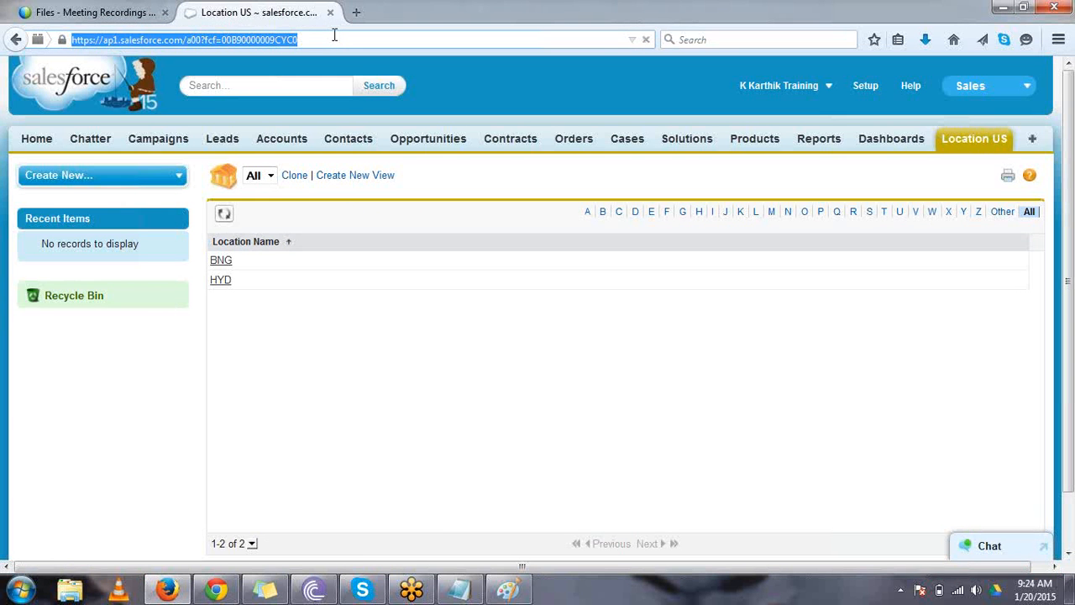
key(Return)
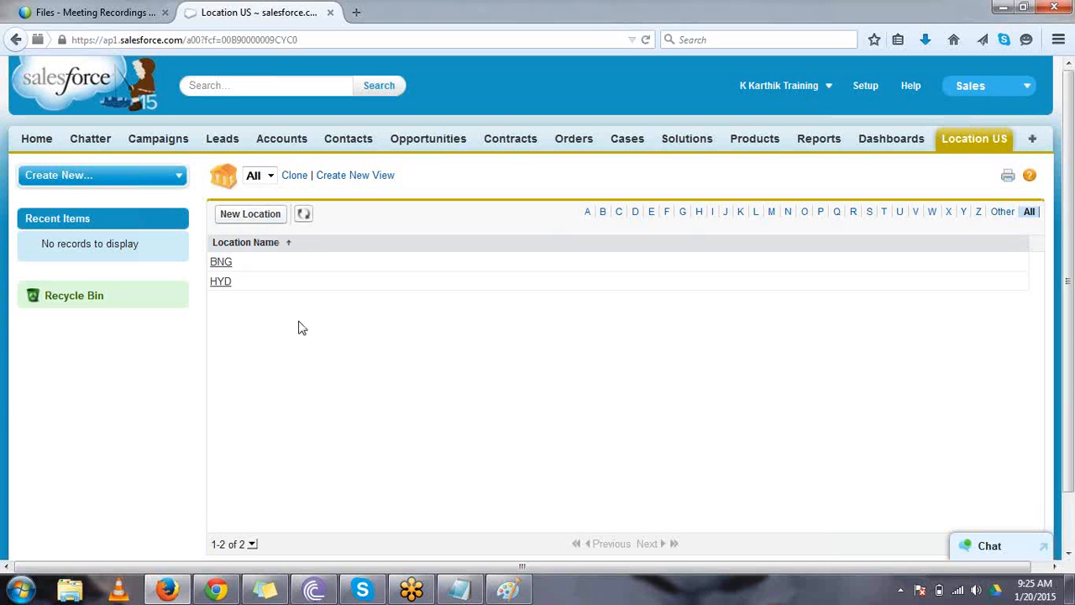
- Switch to Chrome, add Edit and Delete permissions on Location US to the custom standard user profile, and save it
click(215, 588)
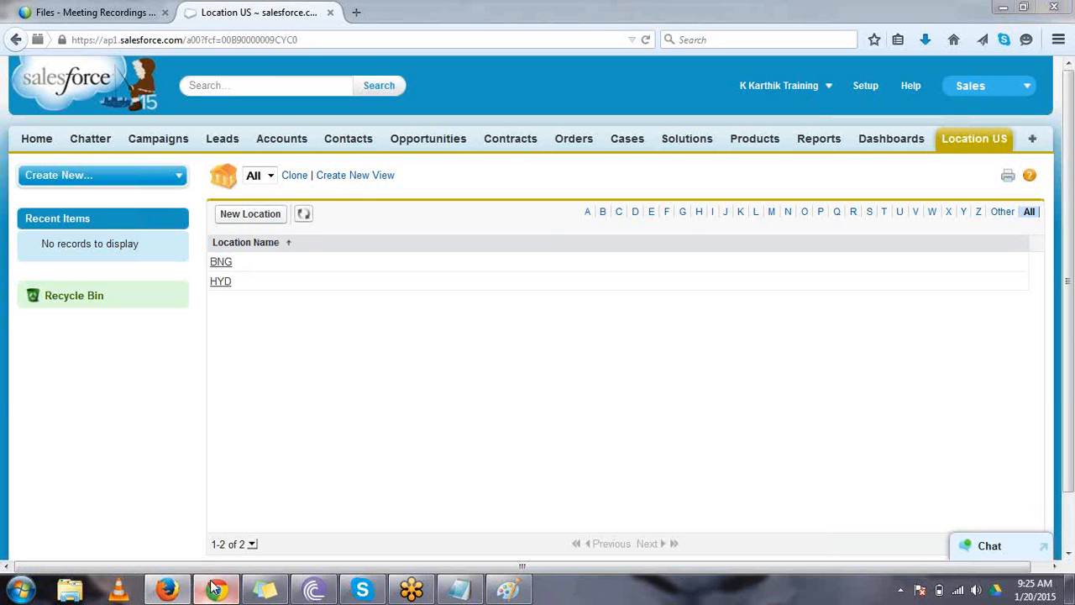
click(469, 298)
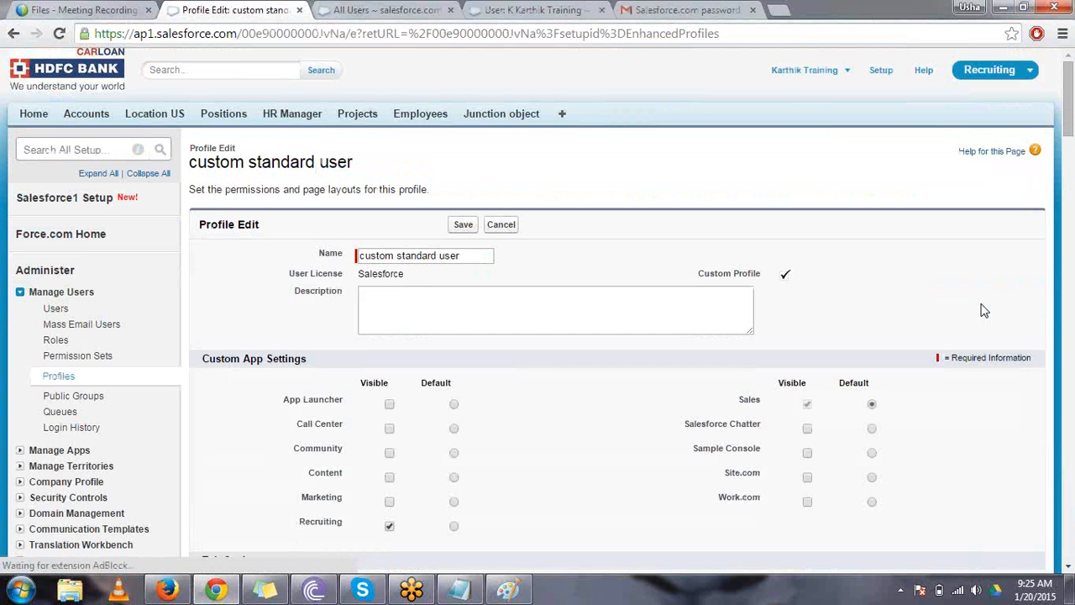
scroll(1008, 316, down, 1)
scroll(984, 310, down, 20)
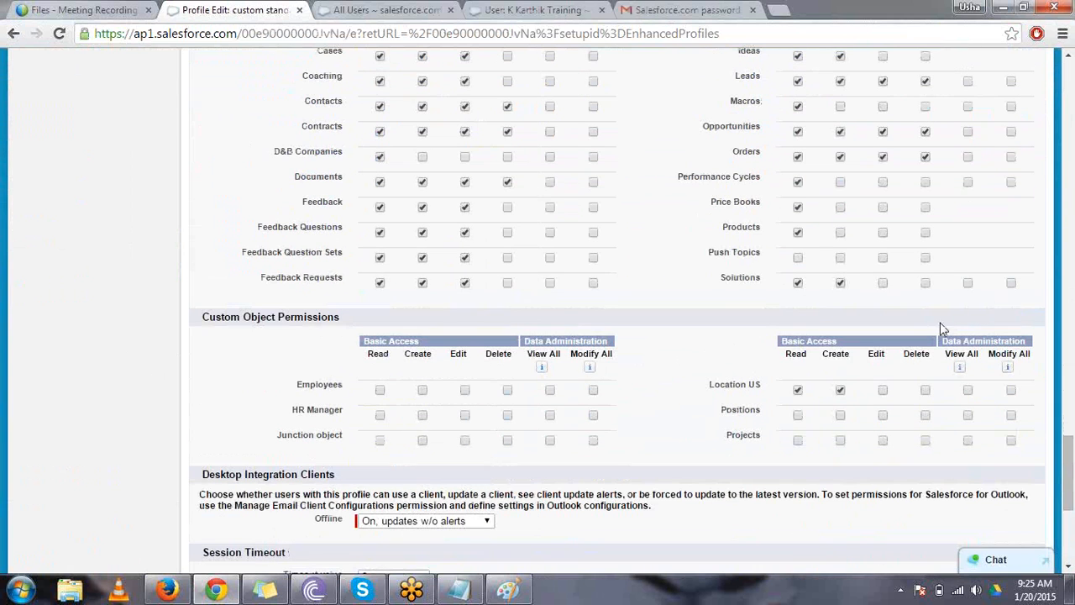
click(883, 389)
click(927, 391)
drag(1067, 458, 1066, 504)
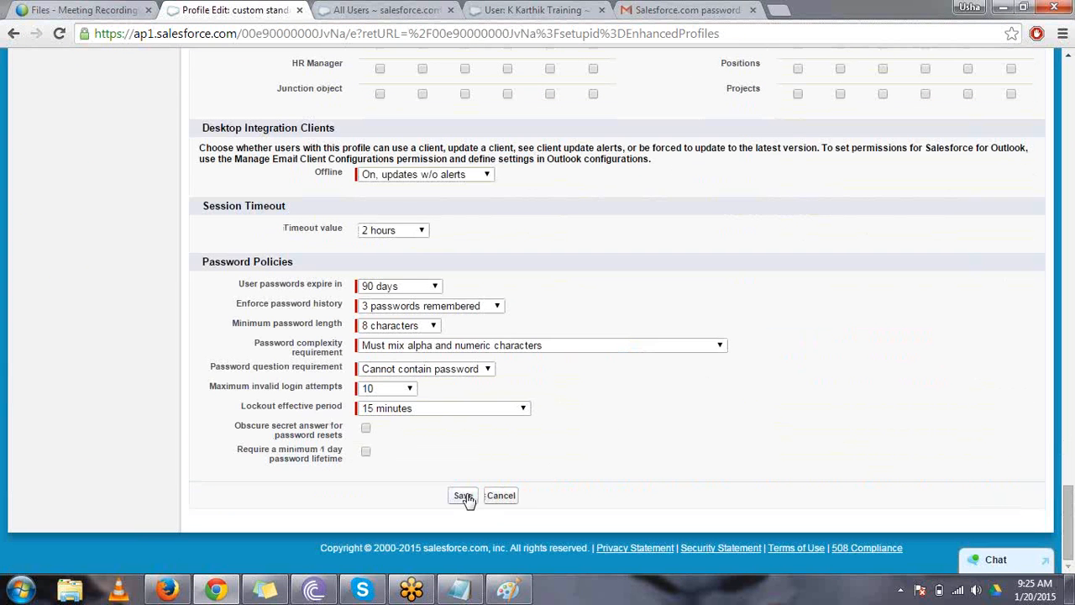
click(467, 496)
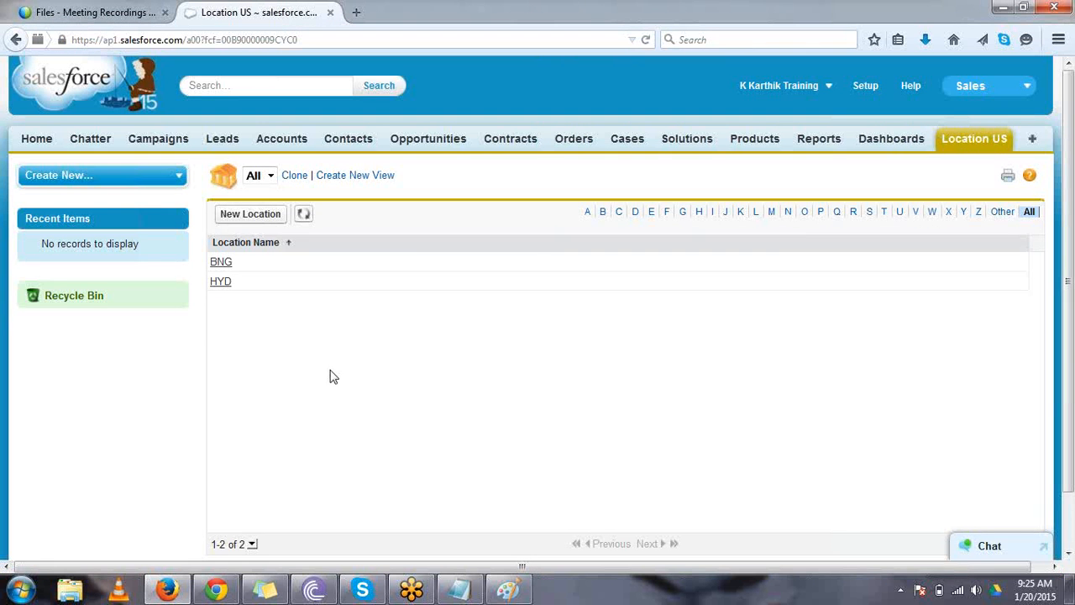
- Refresh the Location US list, open the BNG record, try to delete it, and return to the record
click(309, 216)
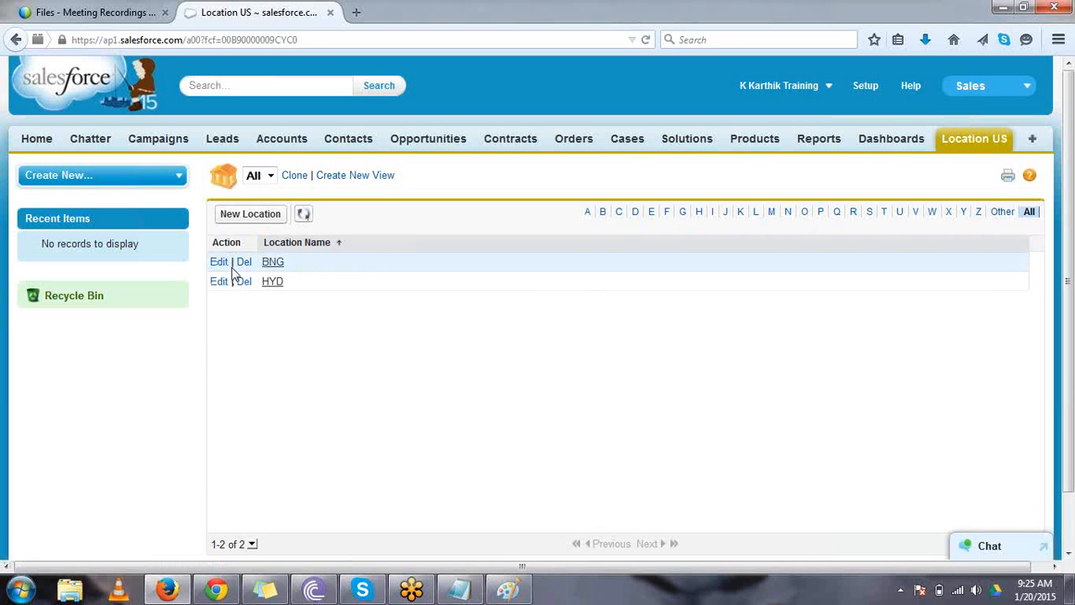
click(278, 263)
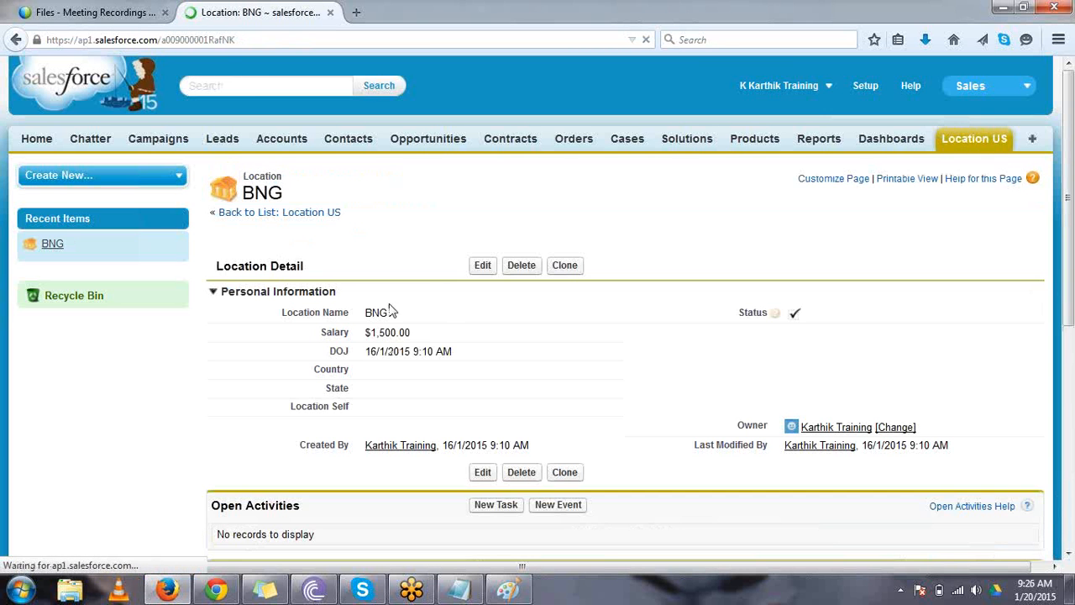
click(520, 263)
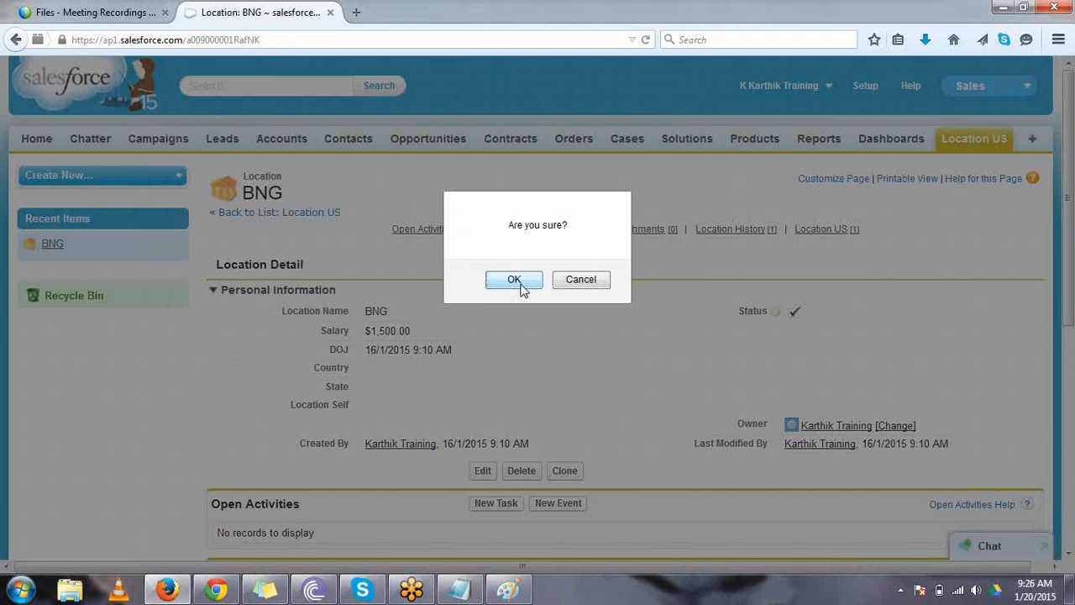
click(521, 284)
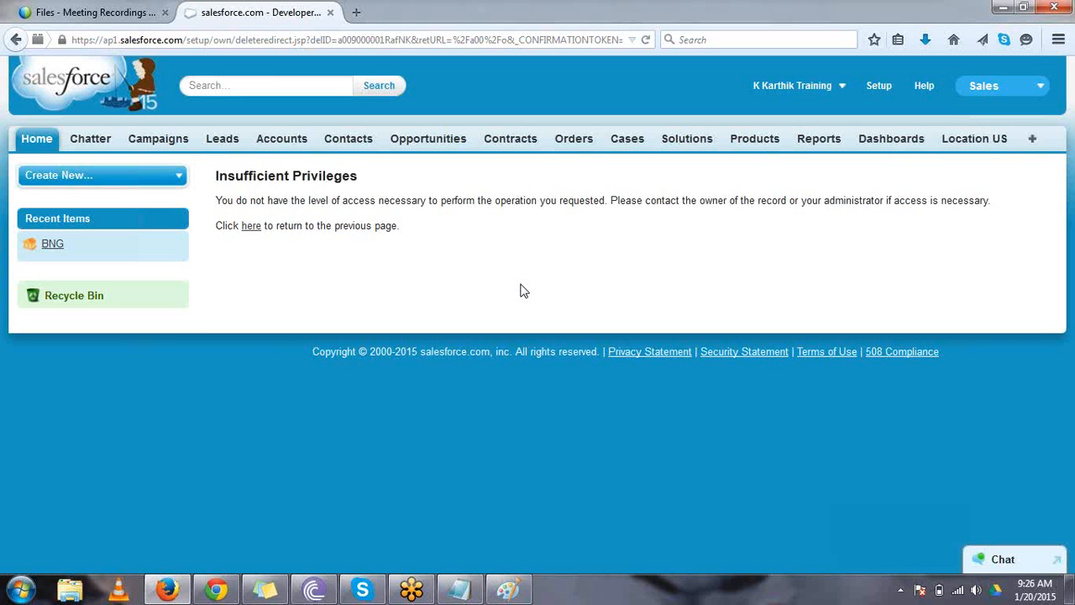
key(alt+Left)
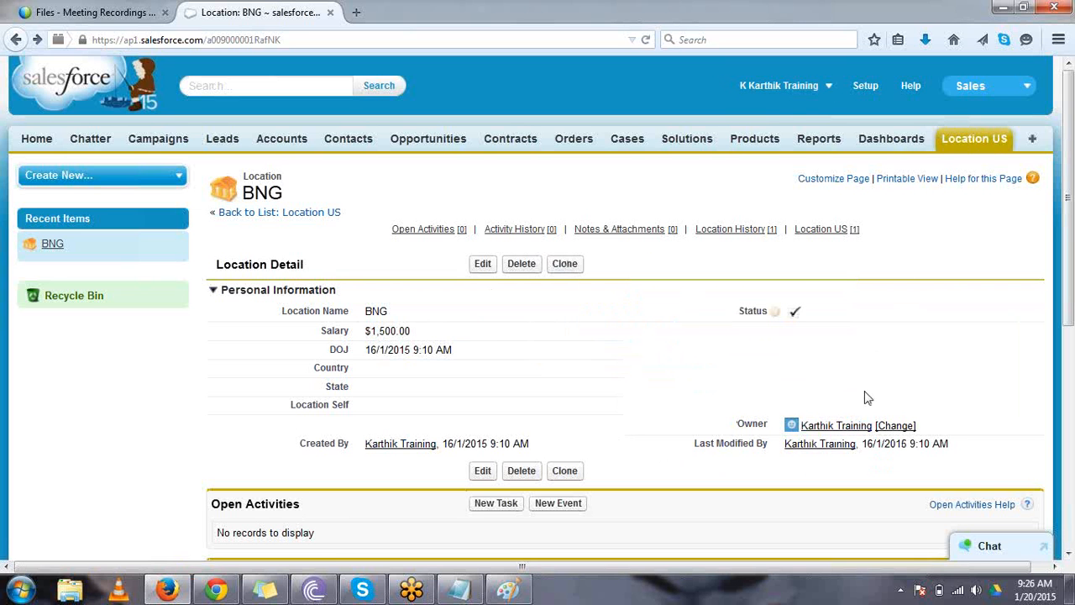
- In Firefox, clone the BNG location record as BNG1 and save it, and delete the BNG1 copy
click(217, 590)
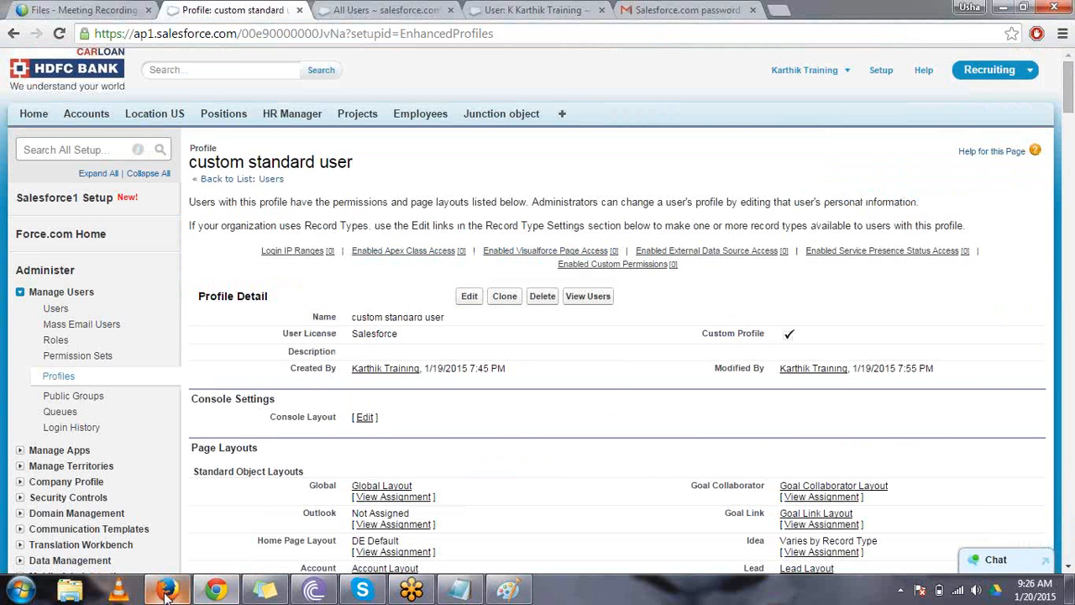
click(166, 593)
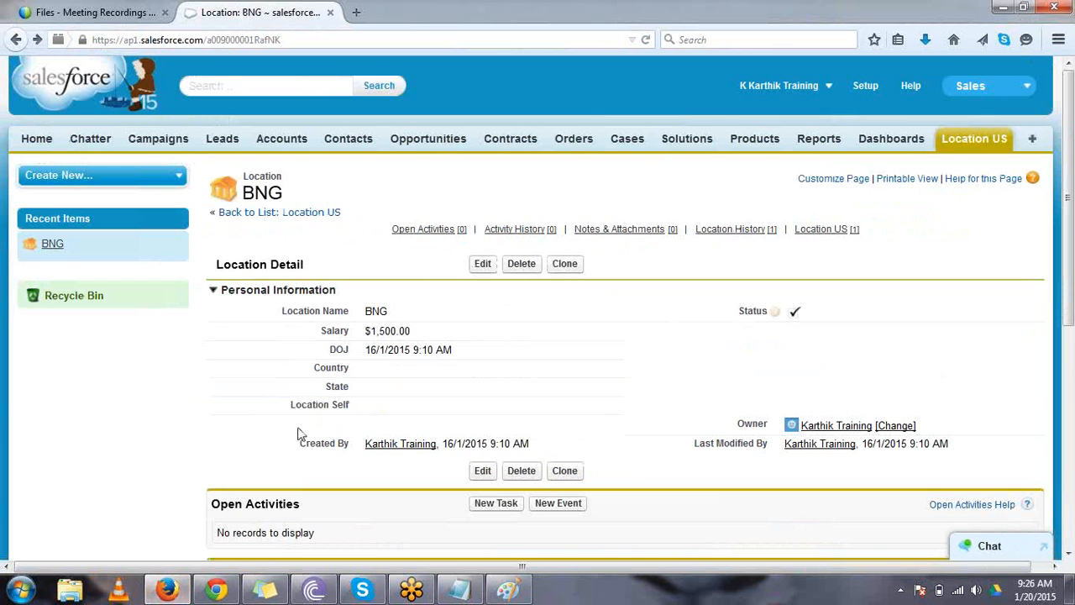
click(564, 264)
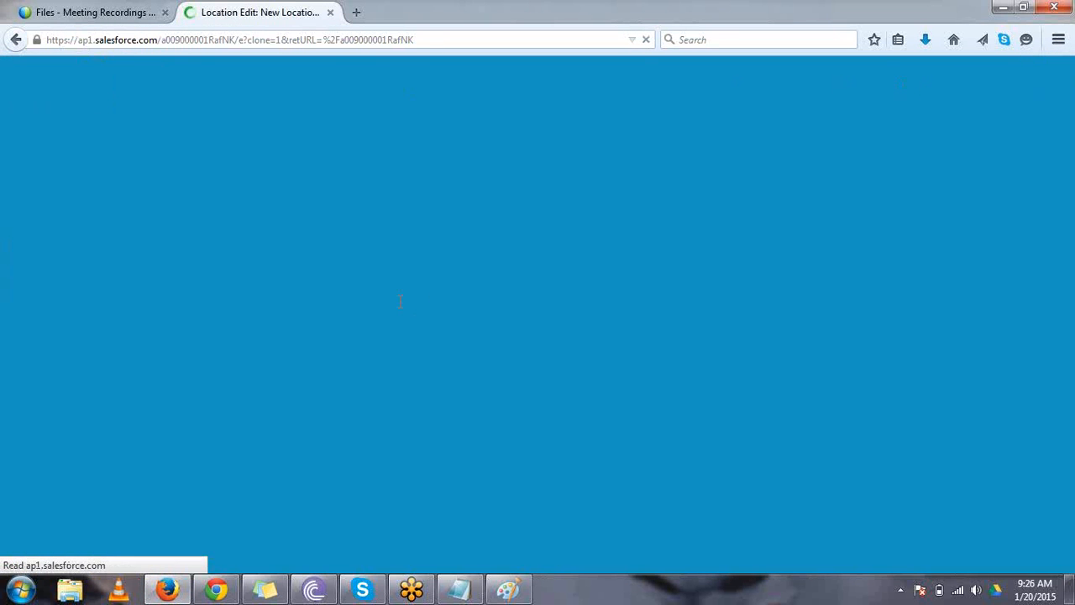
text(1)
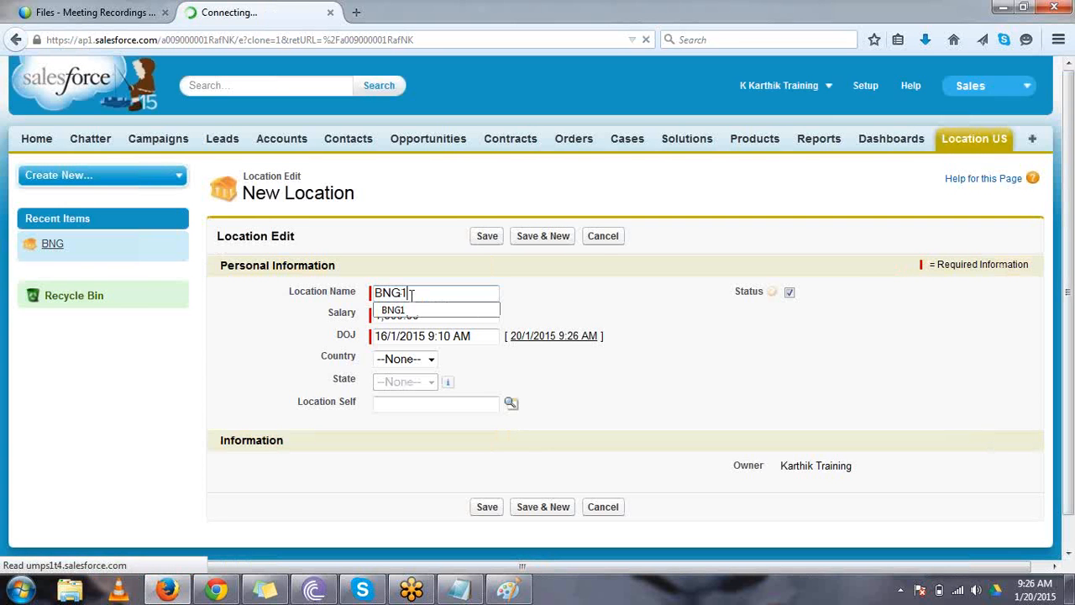
click(481, 243)
click(481, 243)
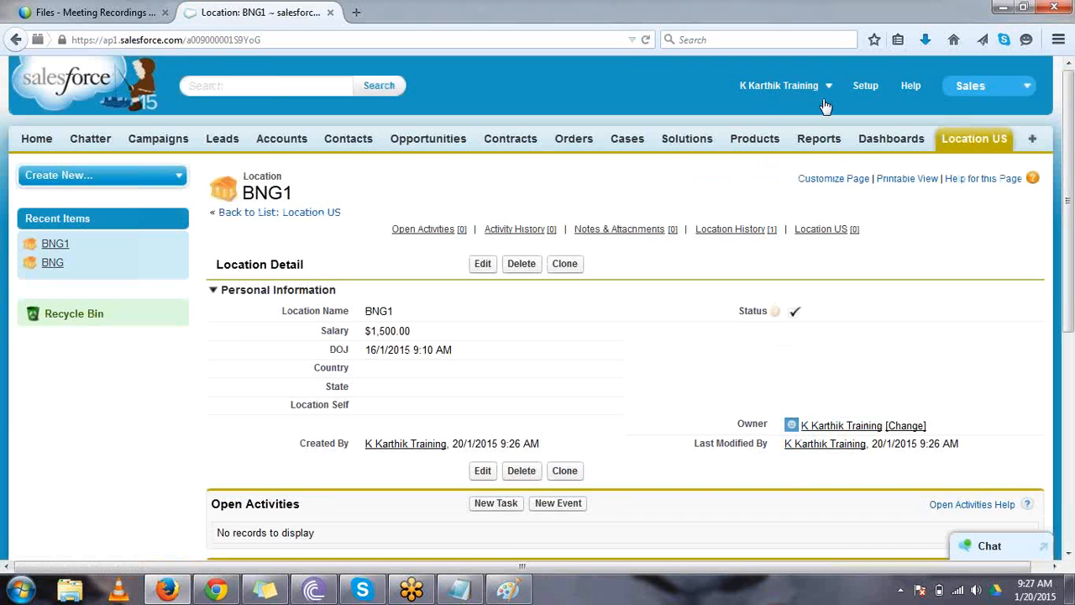
click(520, 264)
click(518, 278)
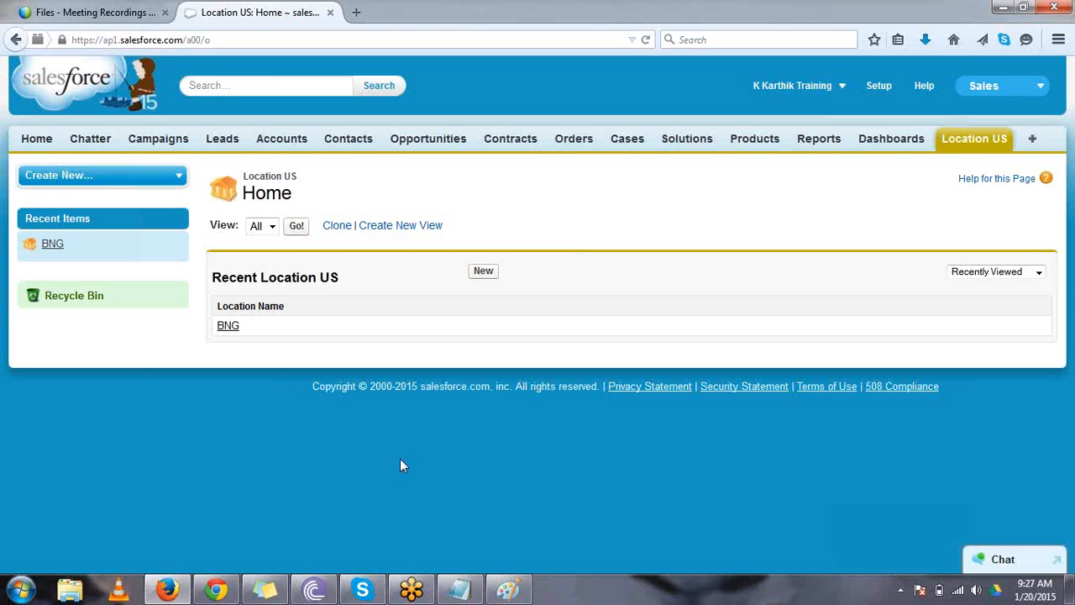
- Switch to Chrome, add View All and Modify All permissions on Location US to the custom standard user profile, and save it
click(216, 589)
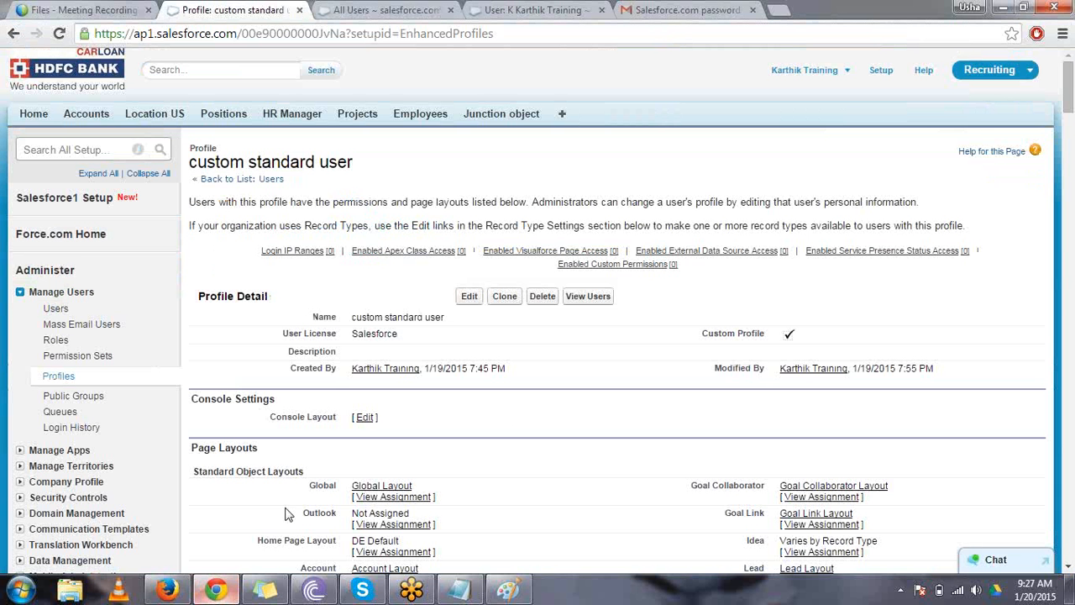
click(471, 299)
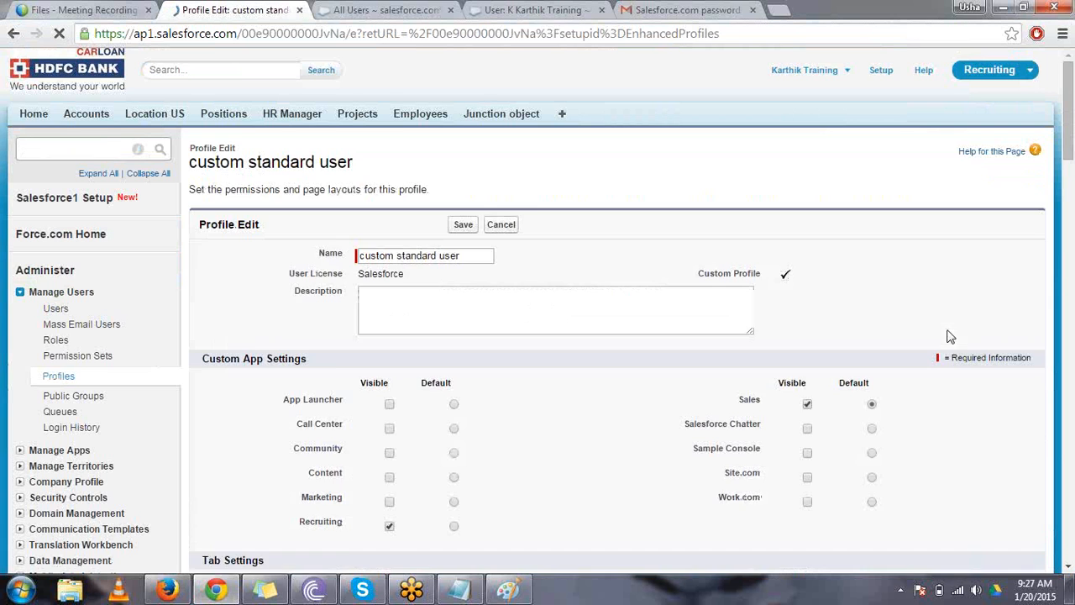
scroll(986, 291, down, 1)
scroll(986, 291, down, 20)
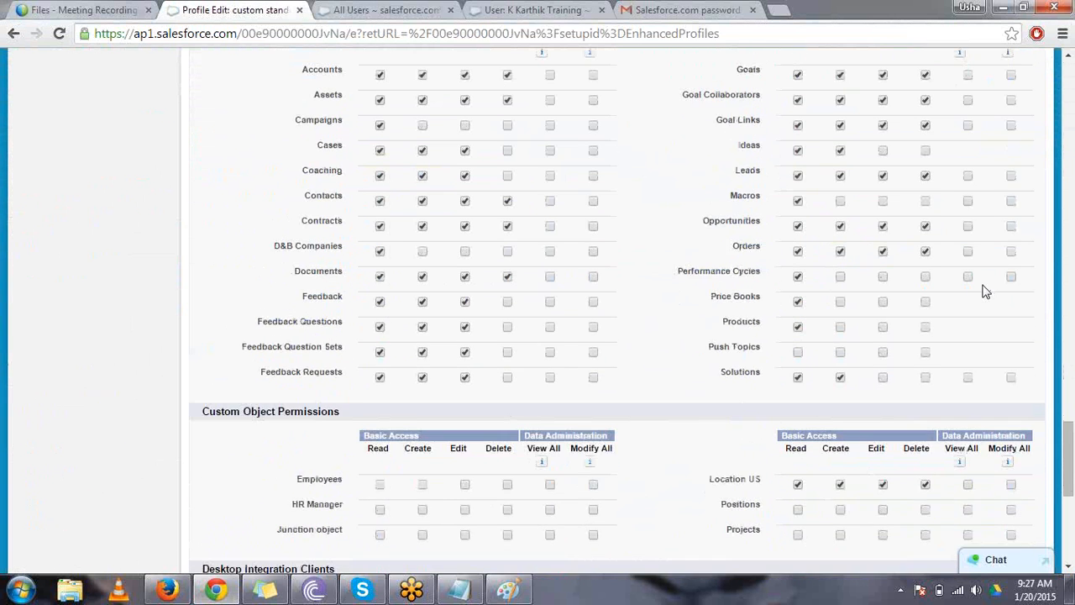
scroll(1007, 420, down, 1)
click(1010, 421)
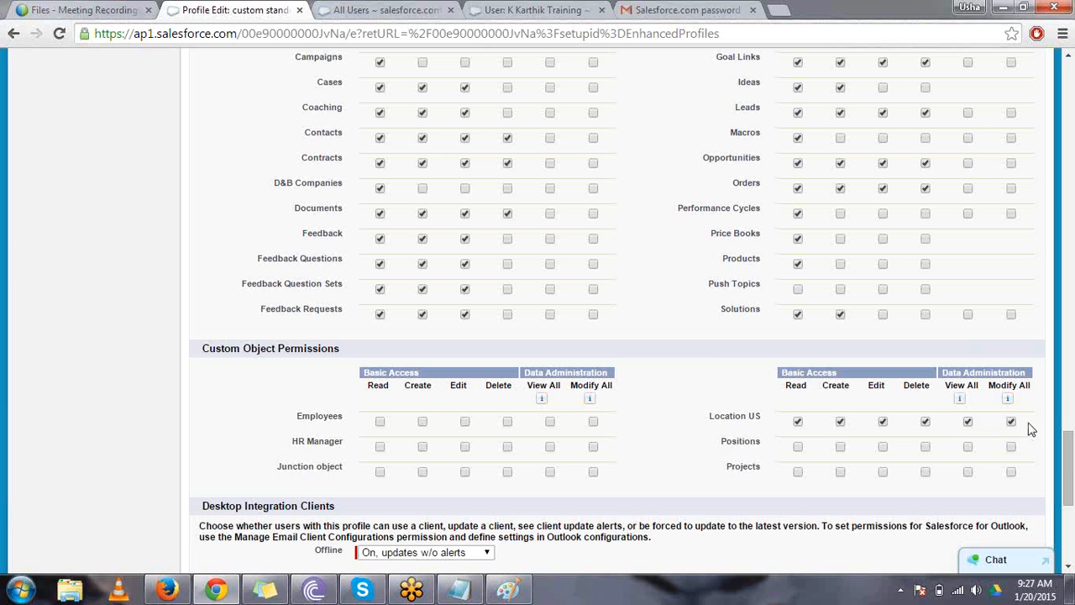
drag(1067, 478, 1069, 537)
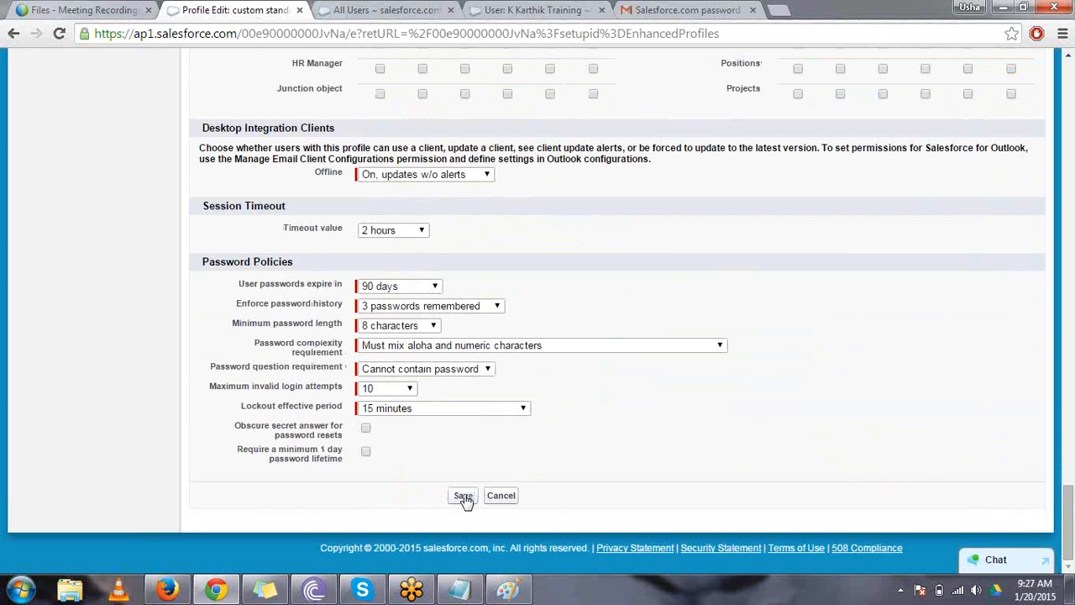
click(464, 496)
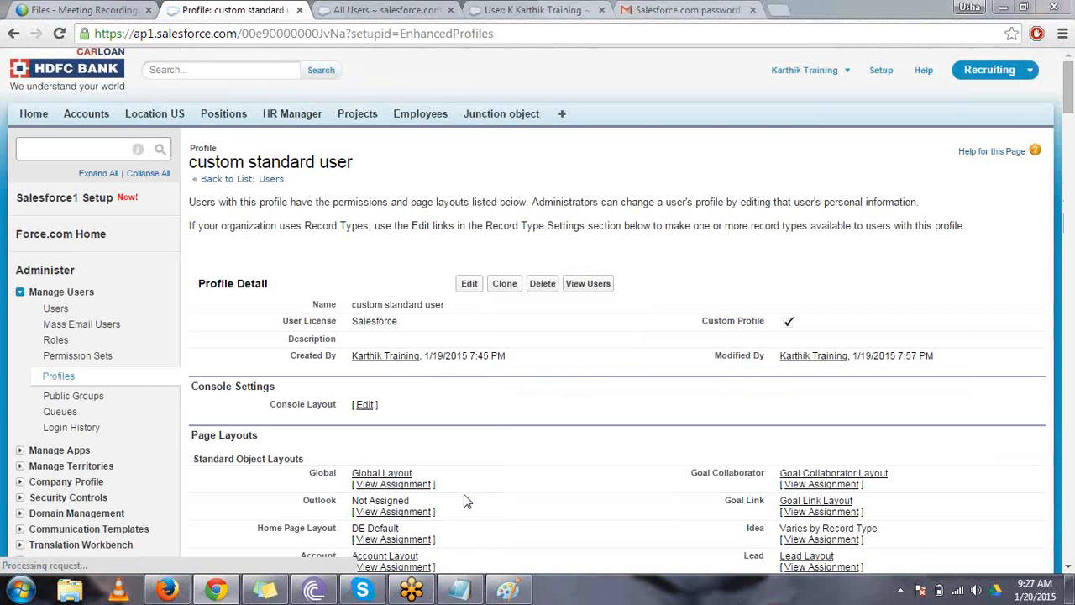
- Switch to Firefox, open the BNG location record, and delete it
key(alt+Tab)
click(229, 327)
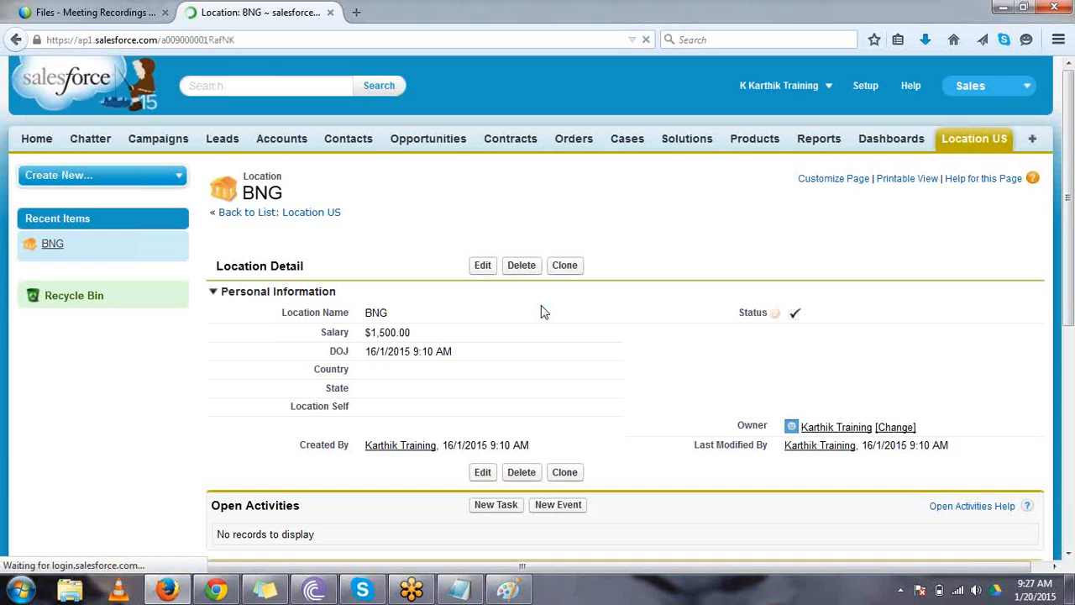
click(522, 265)
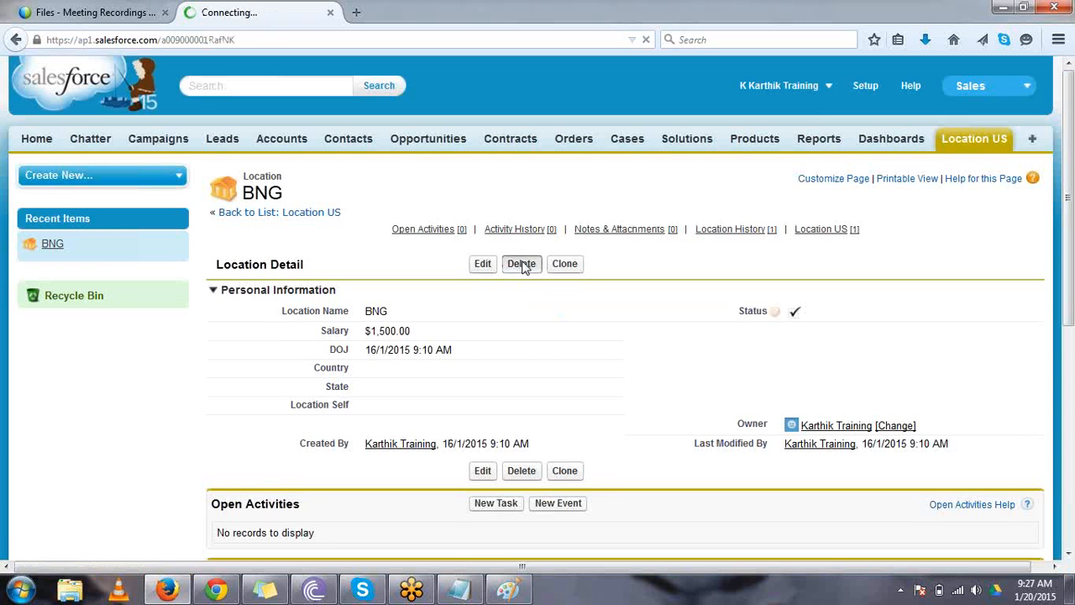
click(520, 279)
click(521, 266)
click(525, 281)
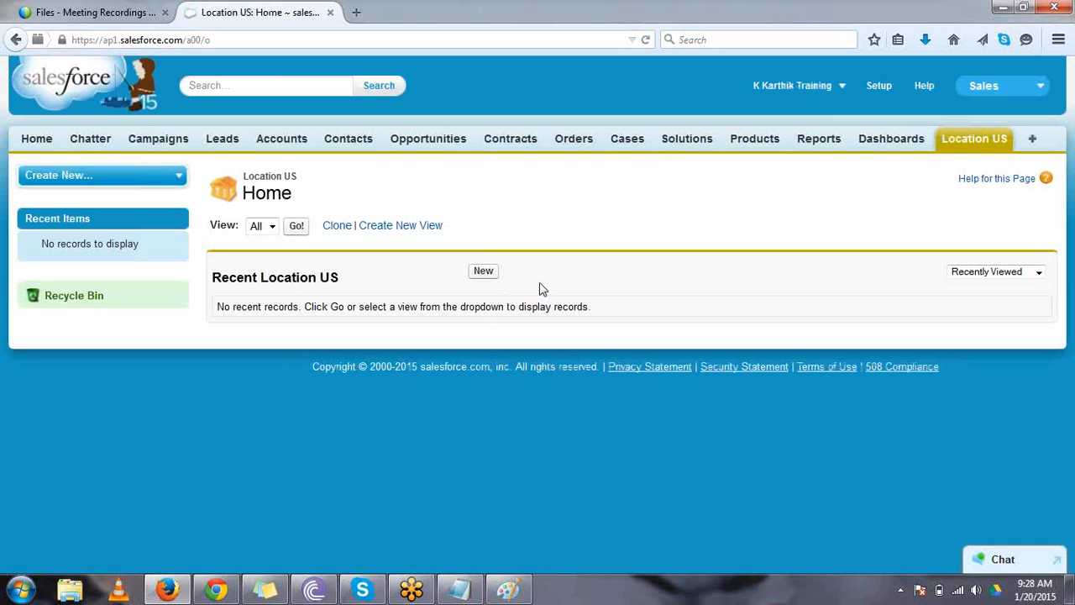
- Switch to Chrome and review the standard and custom object permissions of the custom standard user profile
click(217, 590)
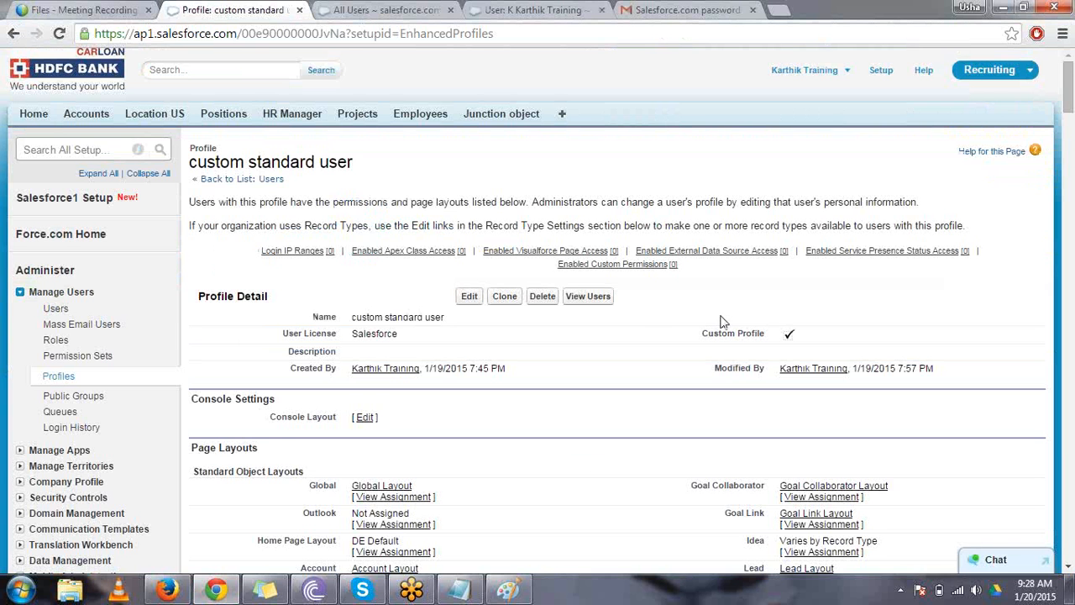
scroll(720, 321, down, 20)
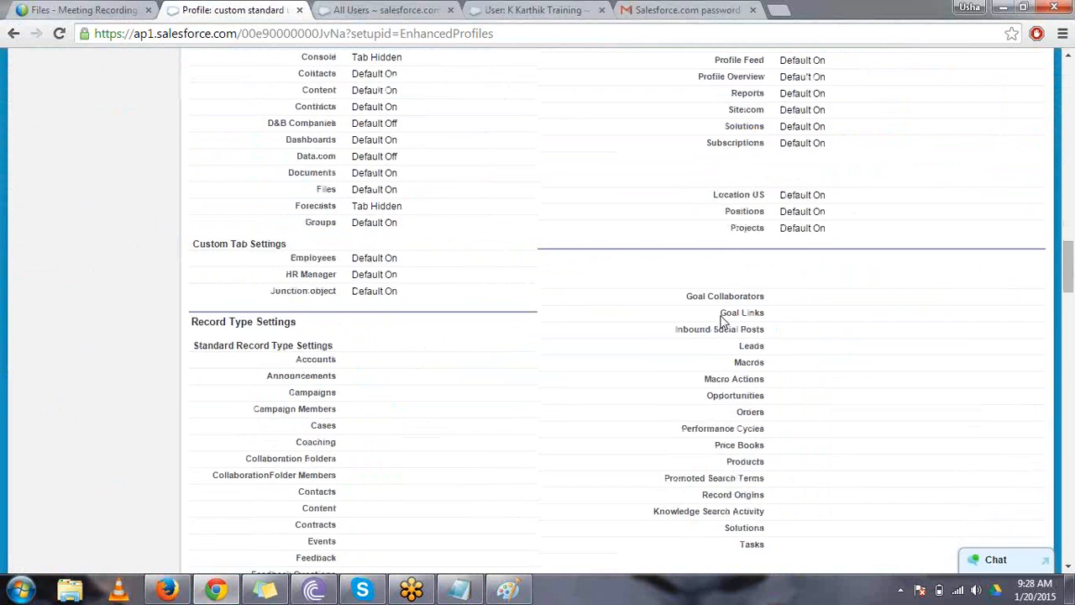
scroll(719, 321, down, 15)
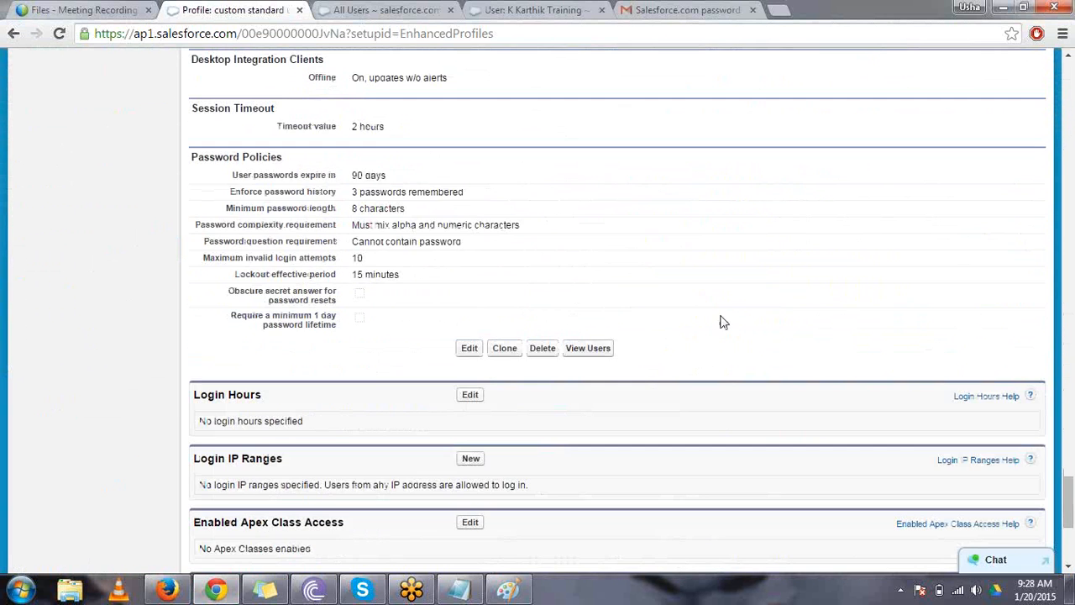
scroll(720, 321, up, 6)
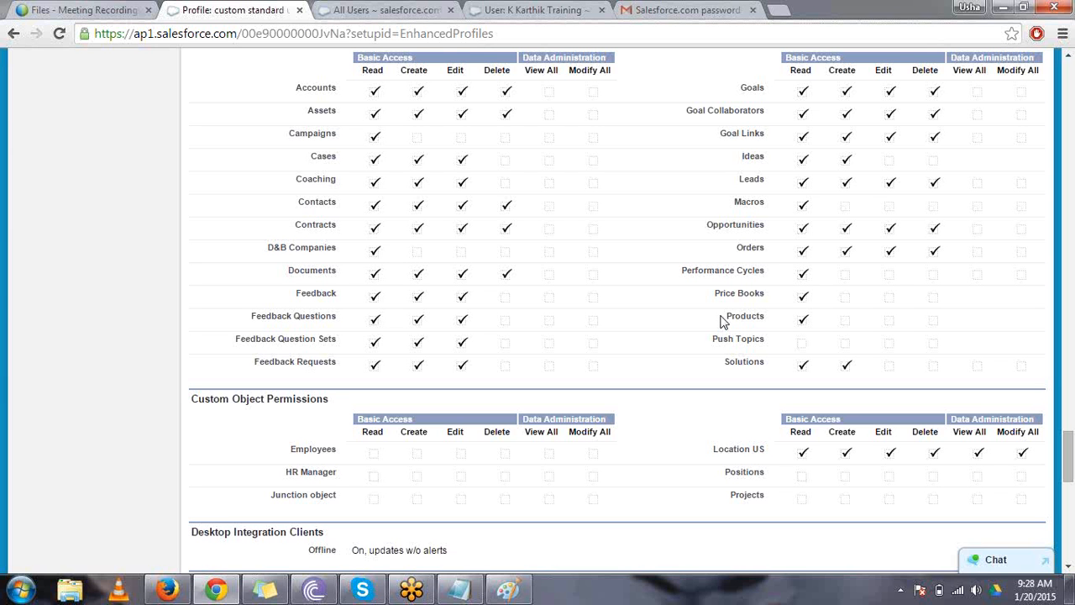
scroll(722, 322, up, 1)
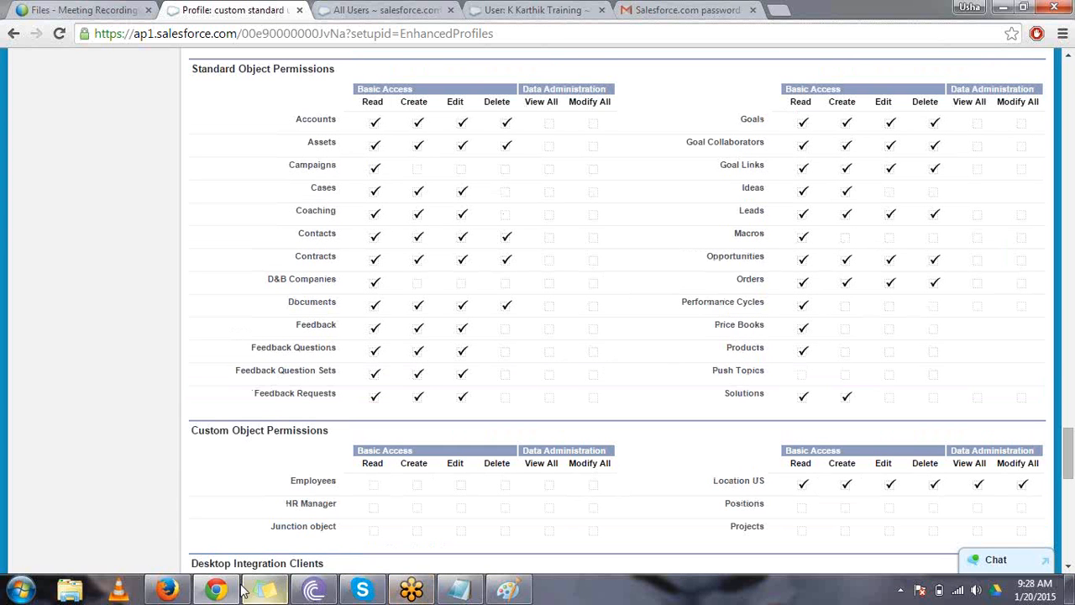
- Switch to Firefox, open a new Location record form, and examine its Status and Country fields
click(183, 594)
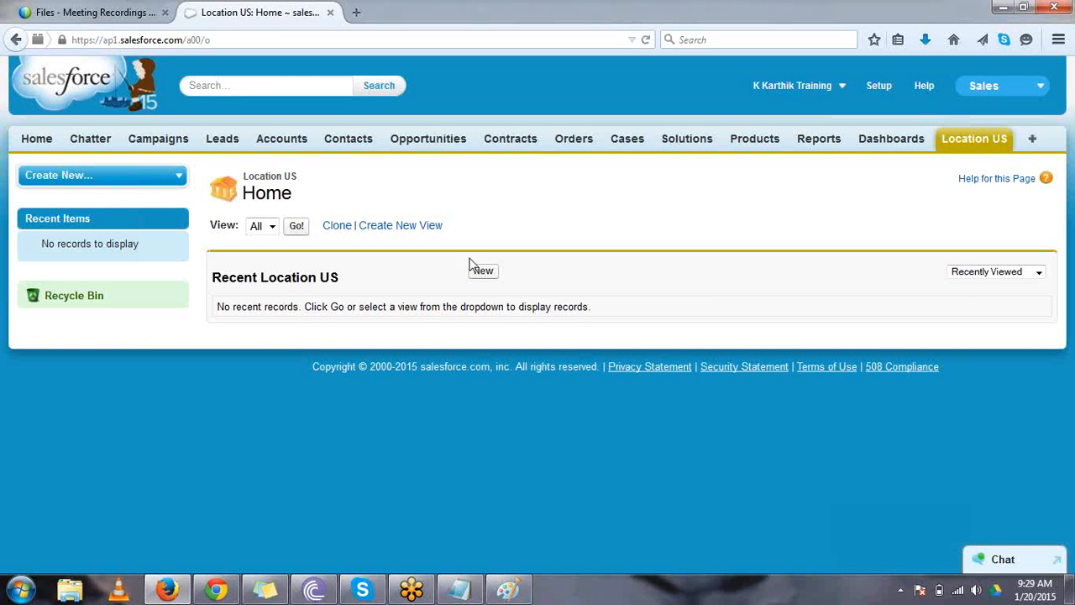
click(486, 282)
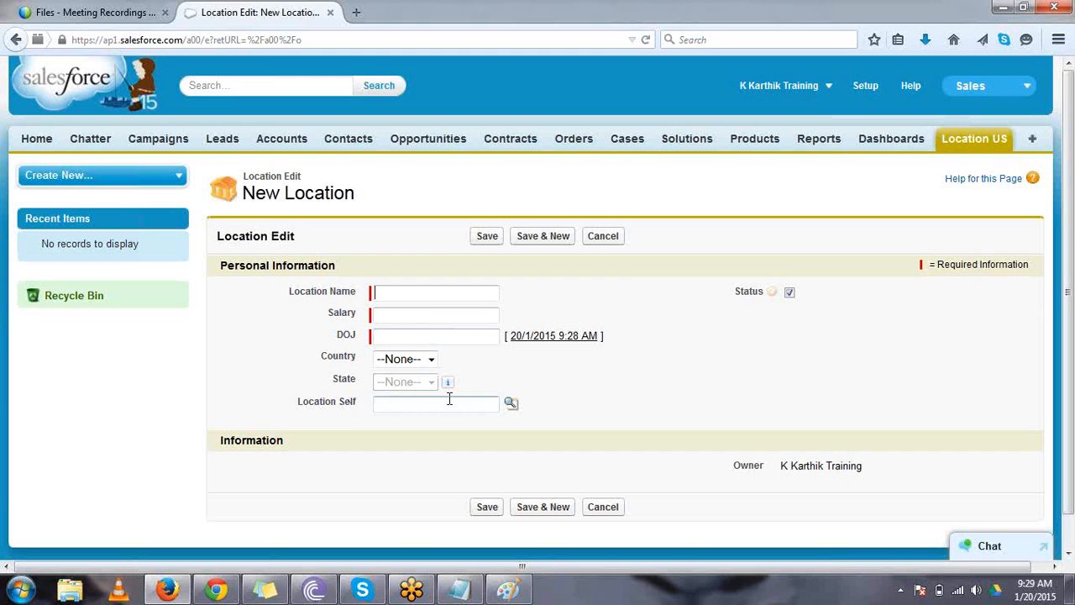
triple_click(750, 293)
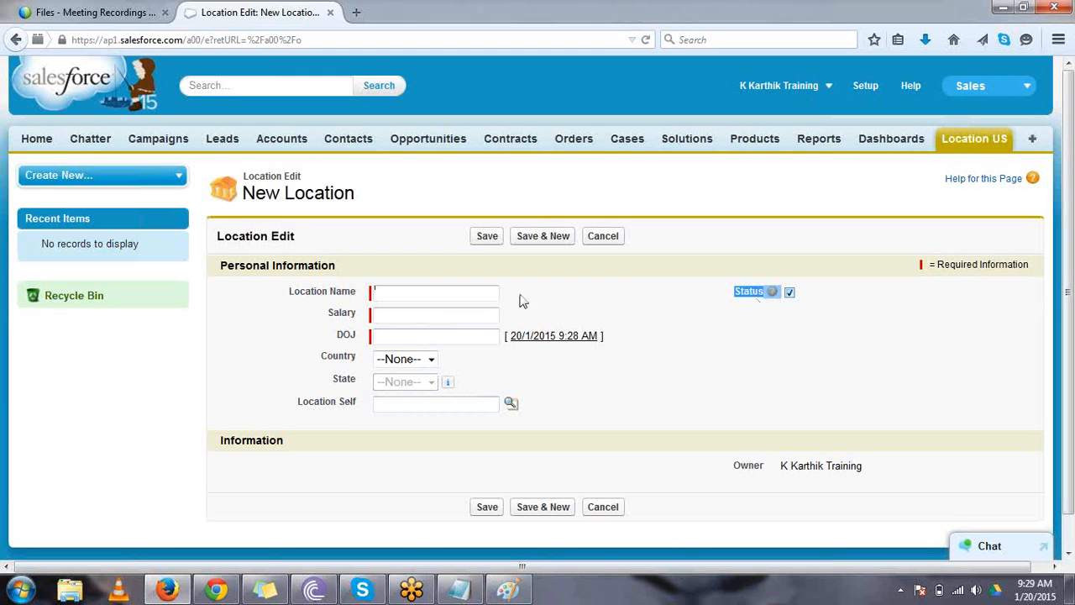
double_click(335, 358)
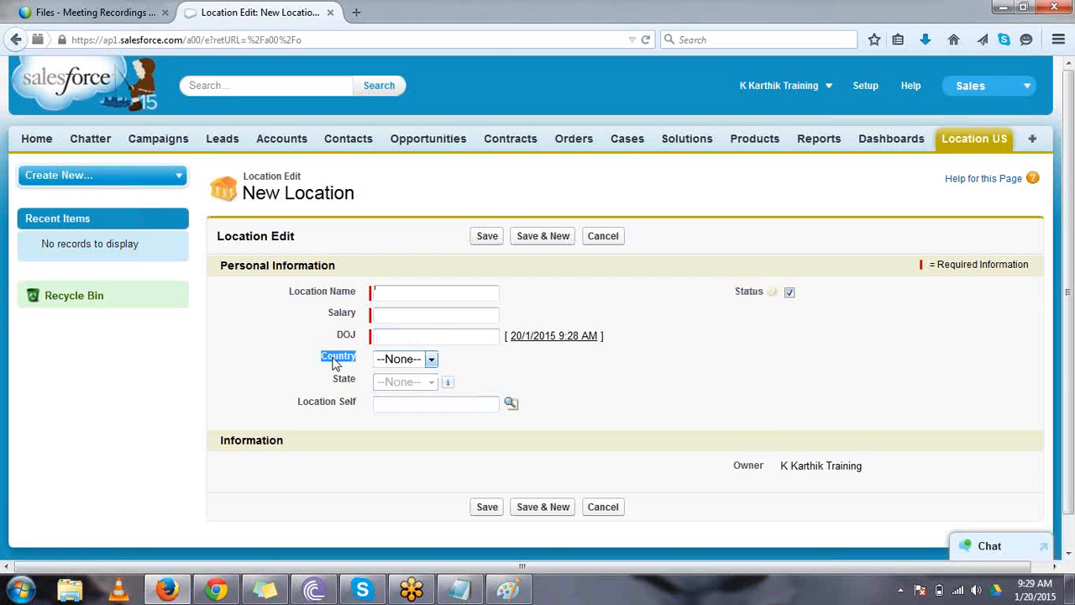
- Switch to Chrome and open the Location field-level security settings of the custom standard user profile
click(216, 589)
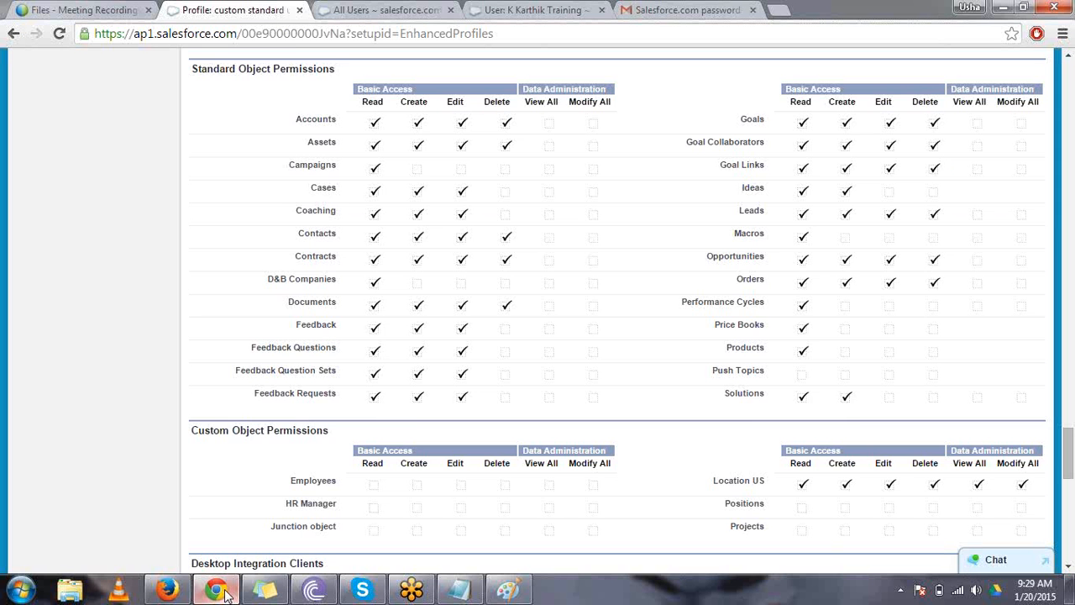
key(Up)
key(Up)
key(Up)
key(Up)
key(Up)
key(Up)
key(Up)
key(Up)
key(Up)
key(Up)
key(Up)
key(Up)
key(Up)
key(Up)
key(Up)
key(Up)
key(Up)
key(Up)
key(Up)
key(Up)
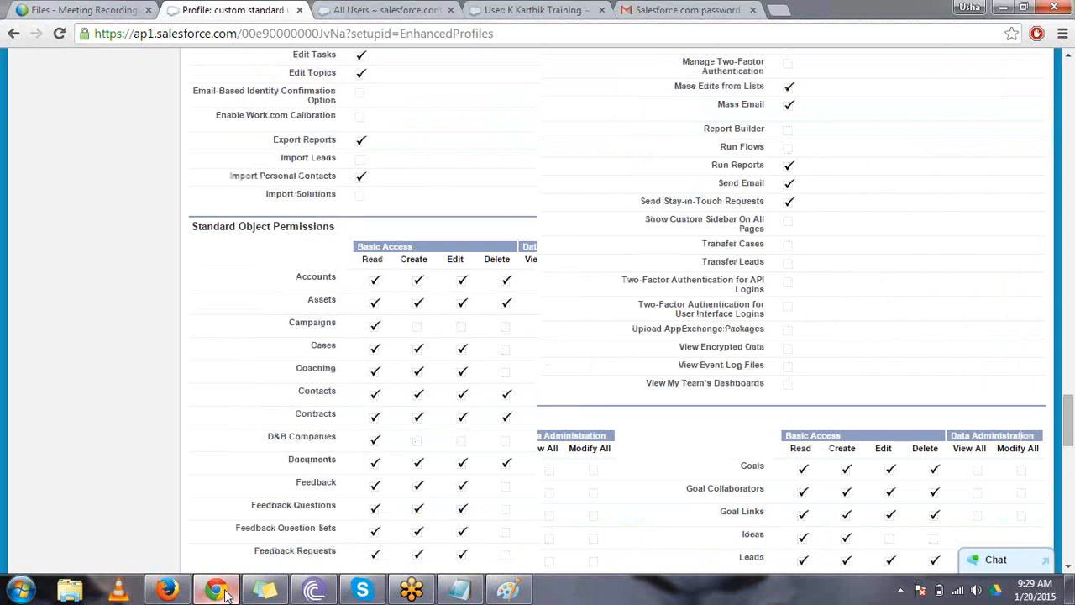
key(Up)
key(Up)
key(Up)
key(Up)
key(Up)
key(Up)
key(Up)
key(Up)
key(Up)
key(Up)
key(Up)
key(Up)
key(Up)
key(Up)
key(Up)
key(Up)
key(Up)
key(Up)
key(Up)
key(Up)
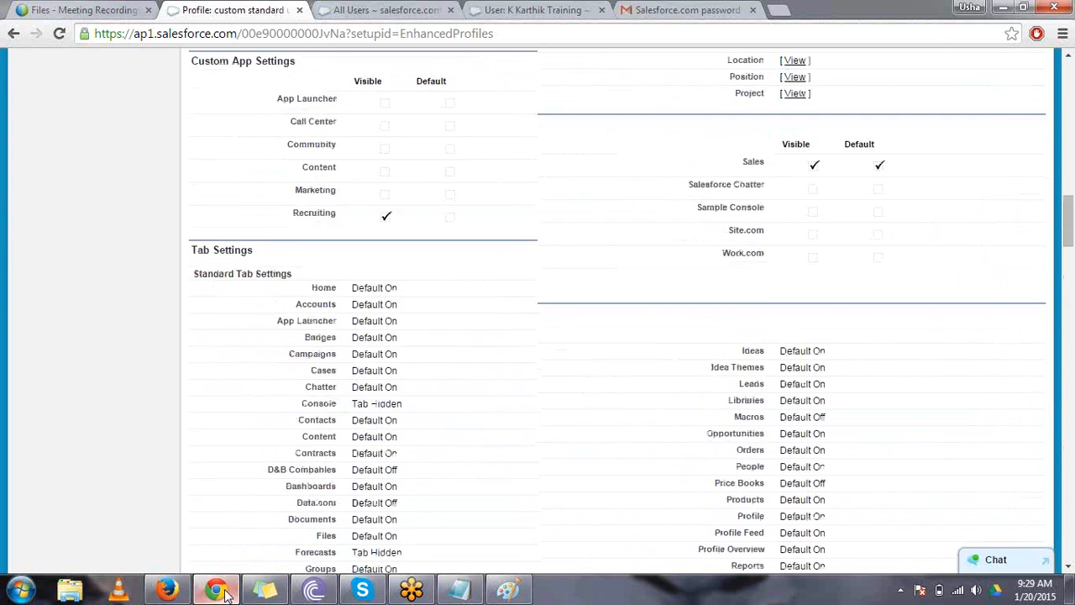
key(Up)
key(Up)
key(Up)
key(Up)
key(Up)
key(Up)
key(Up)
key(Up)
key(Up)
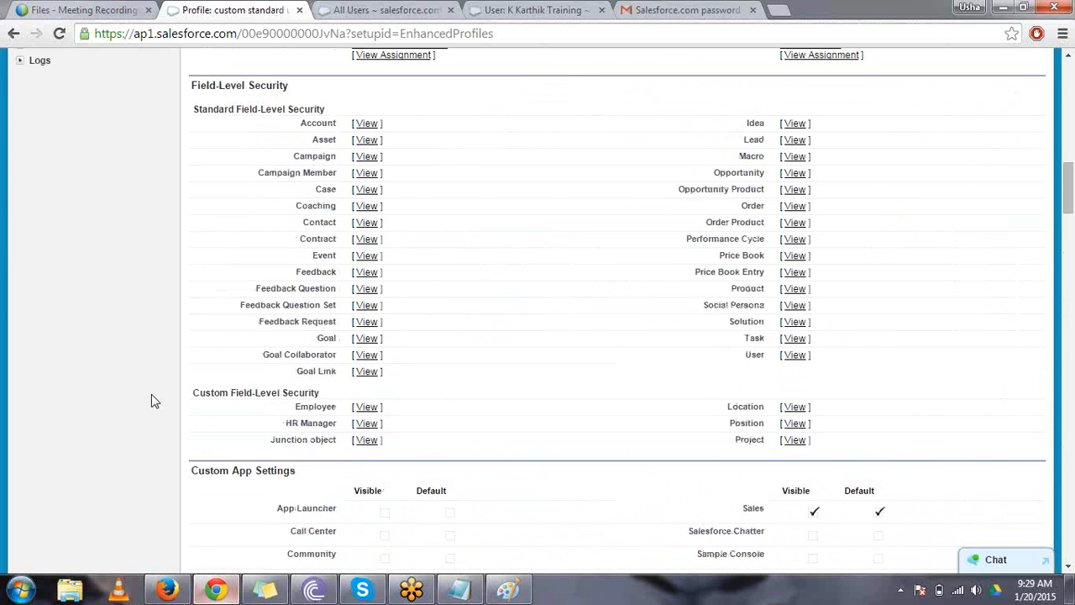
drag(291, 85, 188, 80)
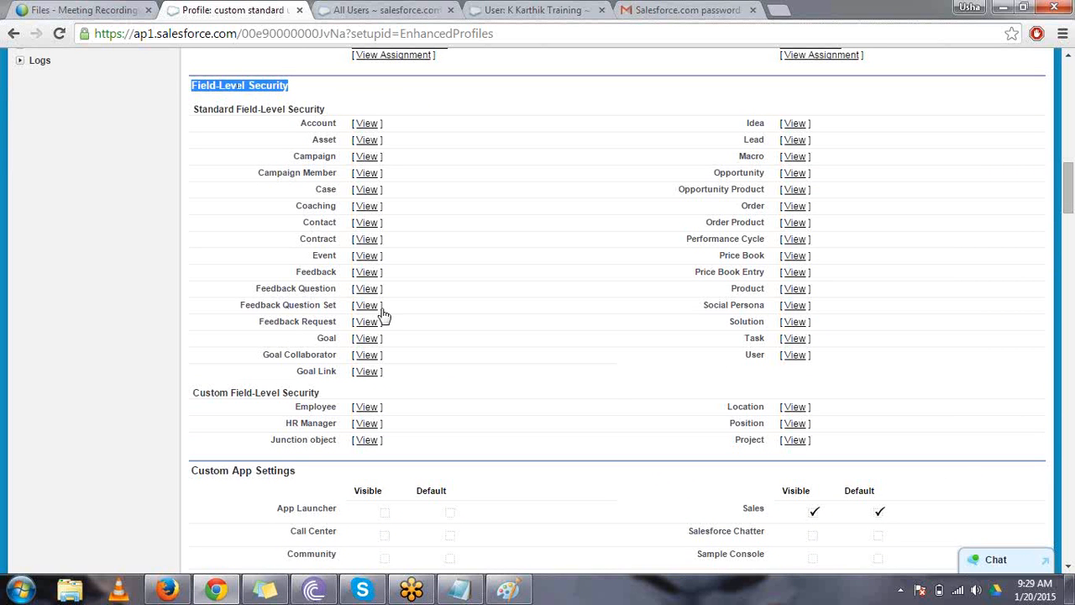
drag(724, 407, 760, 411)
click(795, 415)
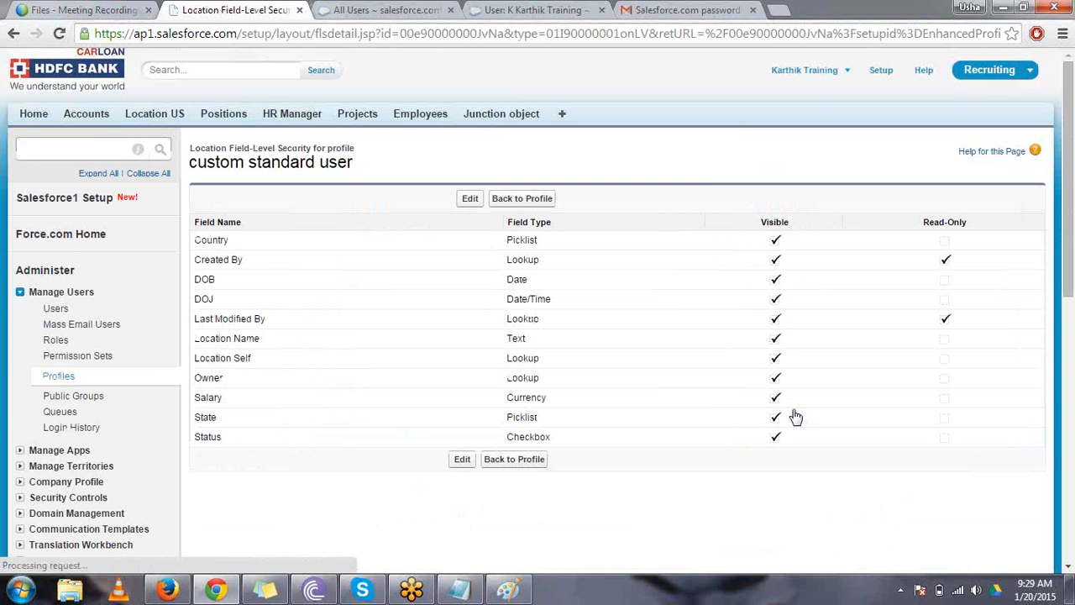
- Remove visibility of the Country, Location Self and Status fields for the profile and save the field-level security
click(472, 201)
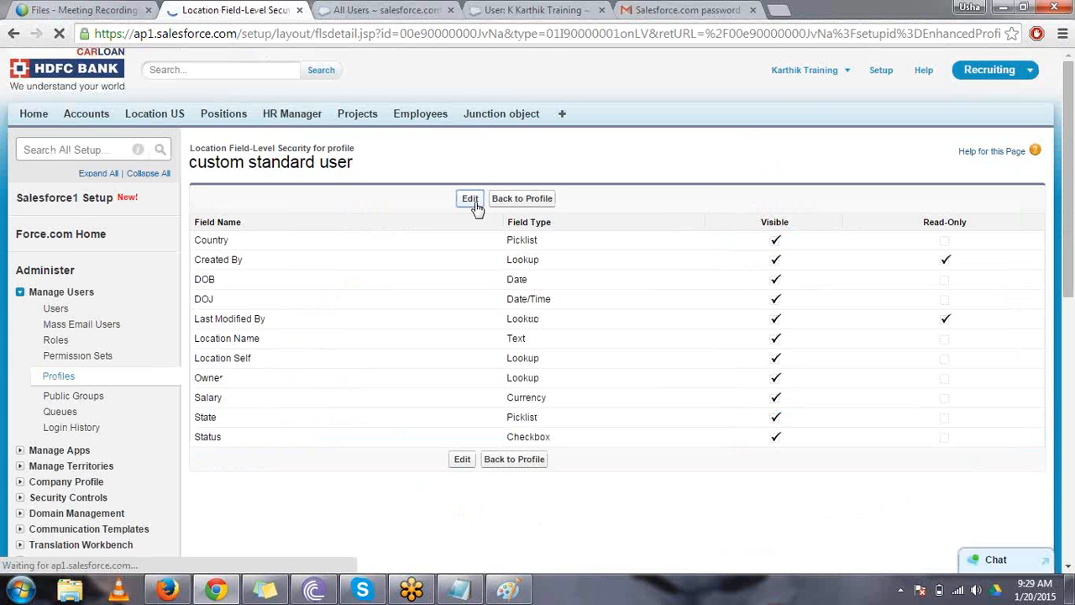
click(774, 241)
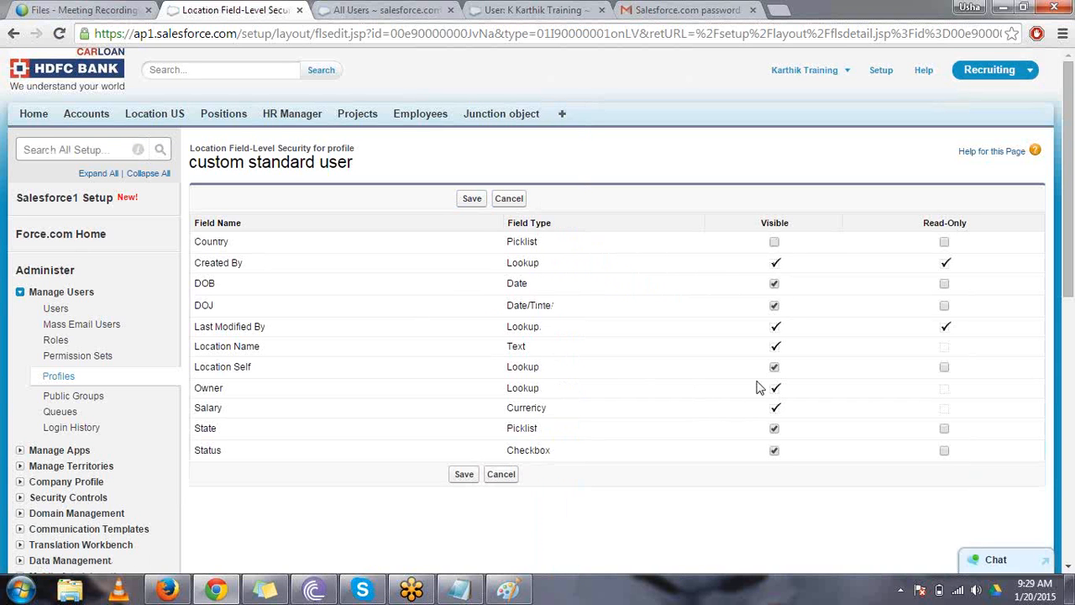
click(774, 451)
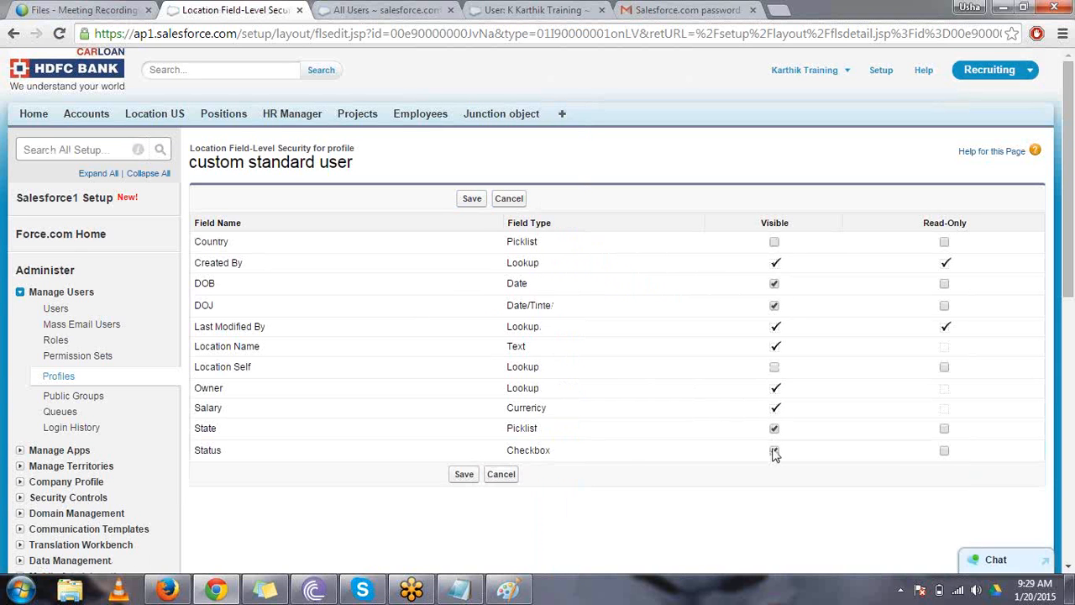
click(464, 475)
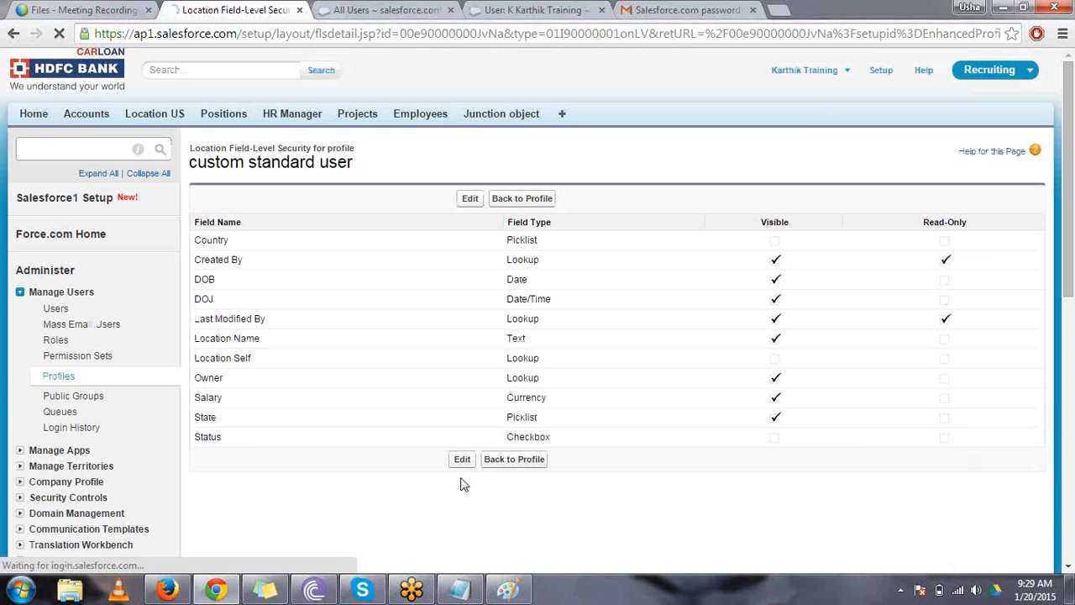
- Switch to Firefox and reload the new Location form to check which fields are offered
key(alt+Tab)
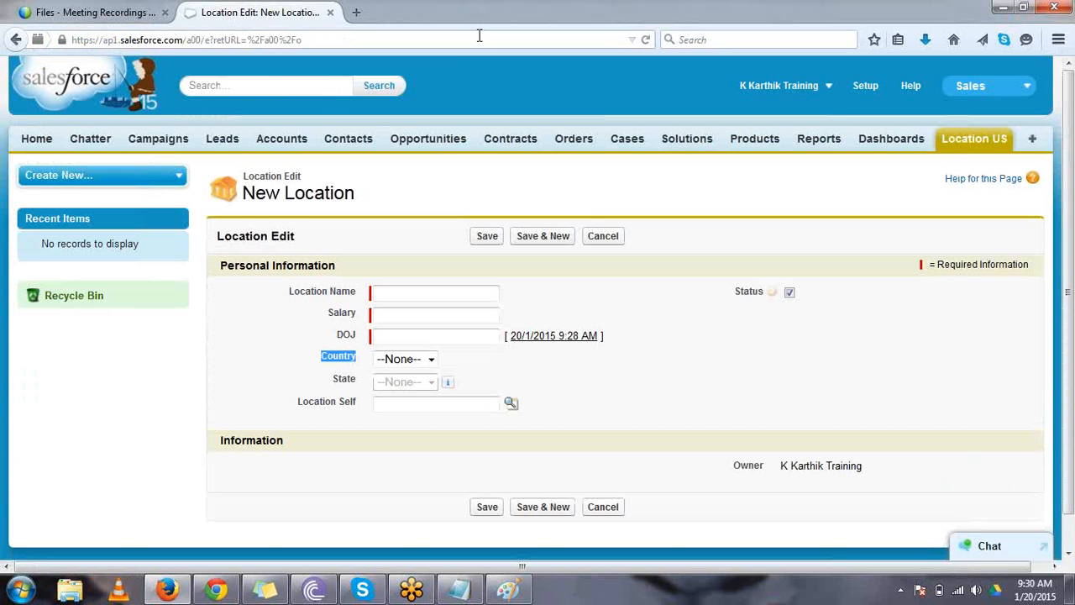
click(479, 36)
key(Return)
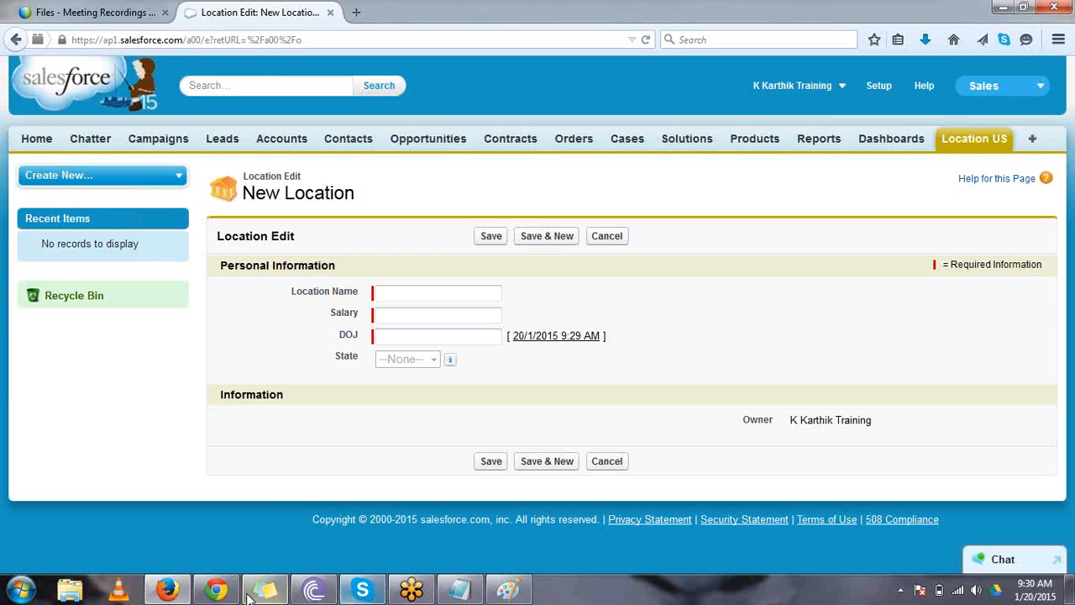
- Switch to Chrome and open a new Location record form from Location US as the administrator to examine its fields
click(216, 591)
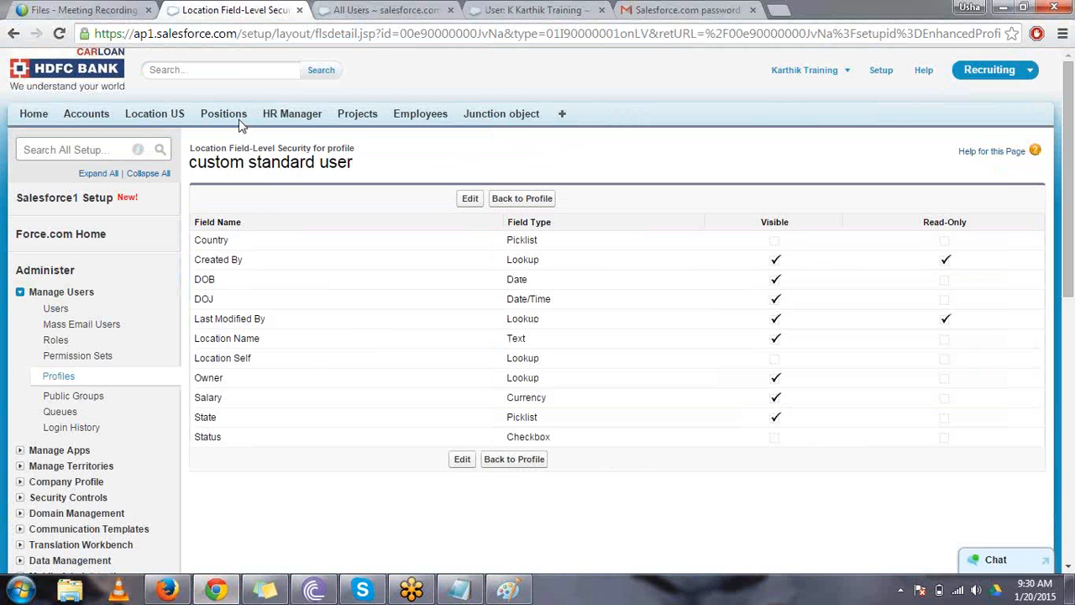
click(384, 8)
click(154, 115)
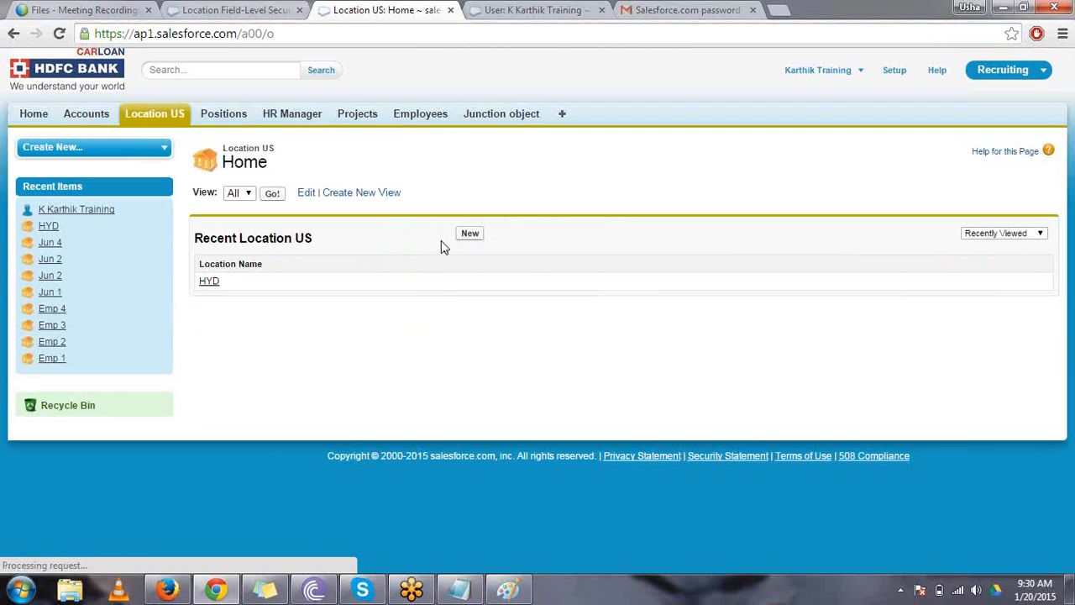
click(466, 237)
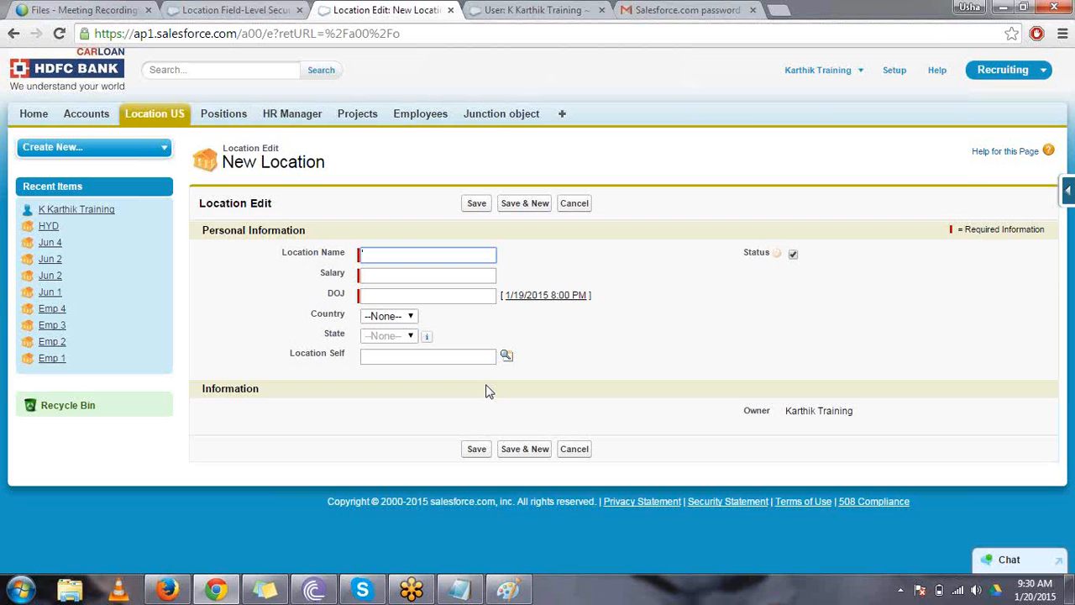
- Compare the standard user's New Location form in Firefox with the administrator's form in Chrome
click(167, 590)
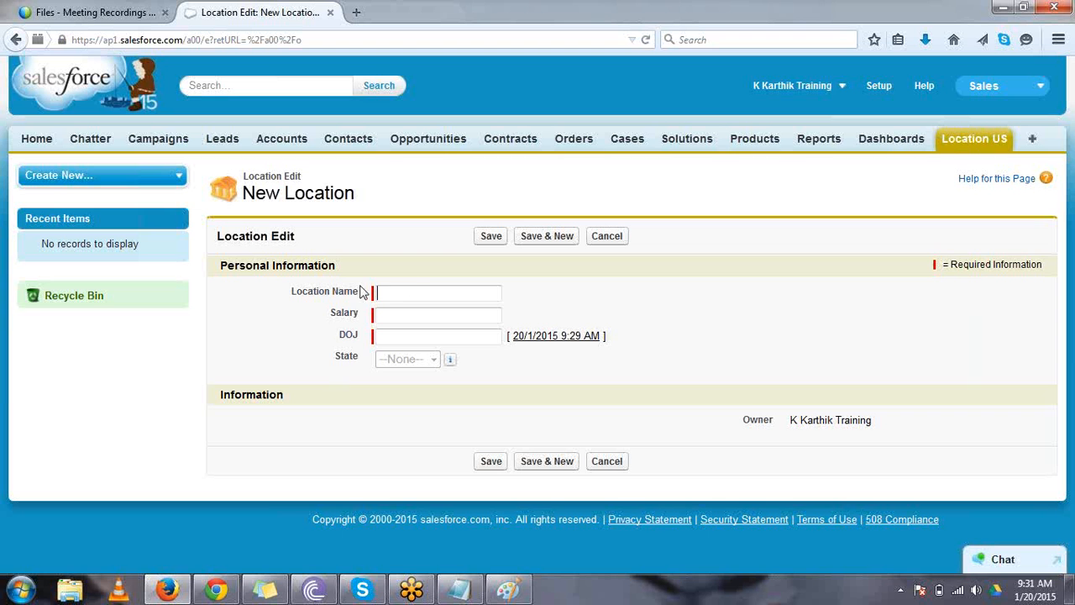
click(466, 296)
click(218, 590)
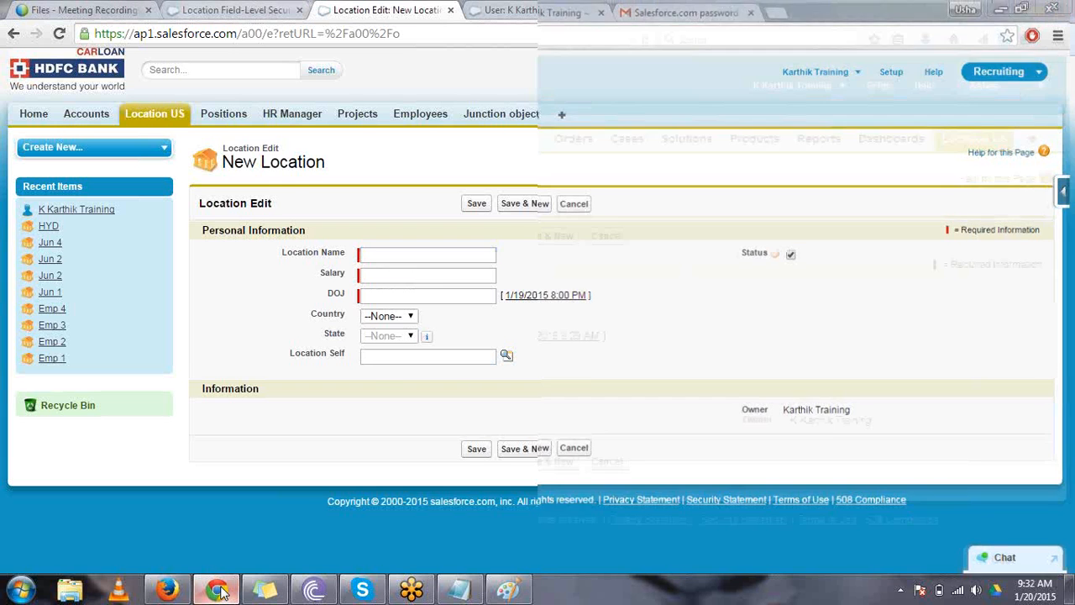
click(220, 591)
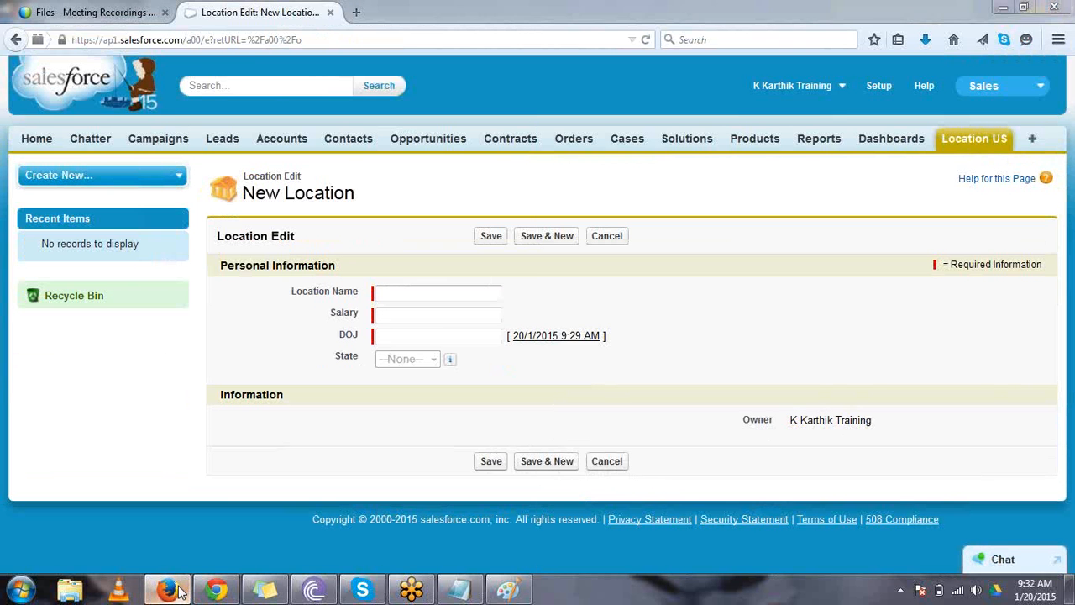
click(176, 591)
click(211, 590)
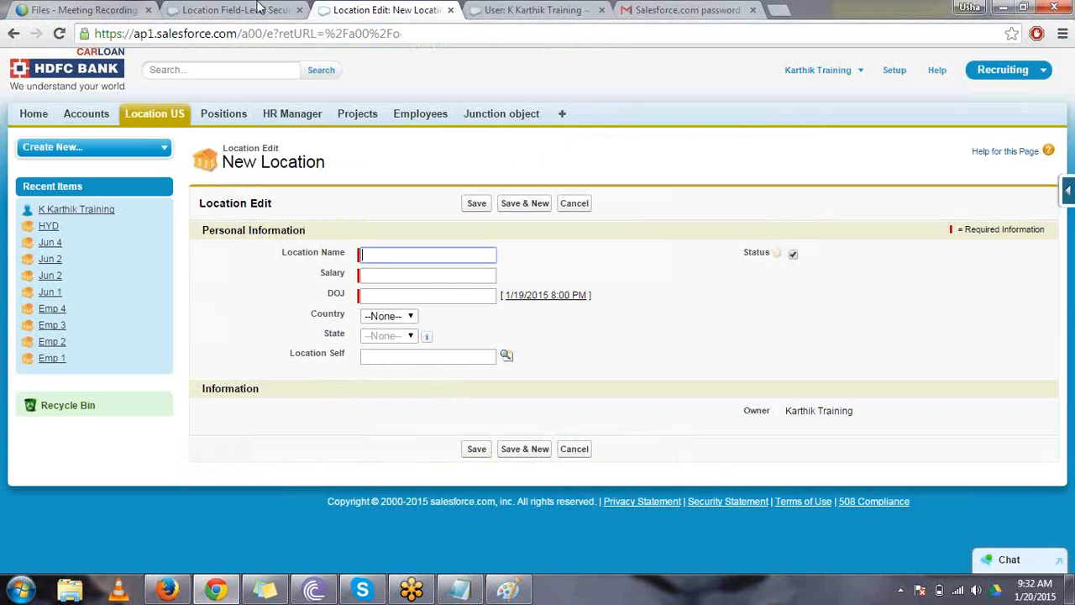
- Open the custom standard user profile's Location field-level security for editing, check the Location Name field's visibility setting, and cancel without saving
click(257, 8)
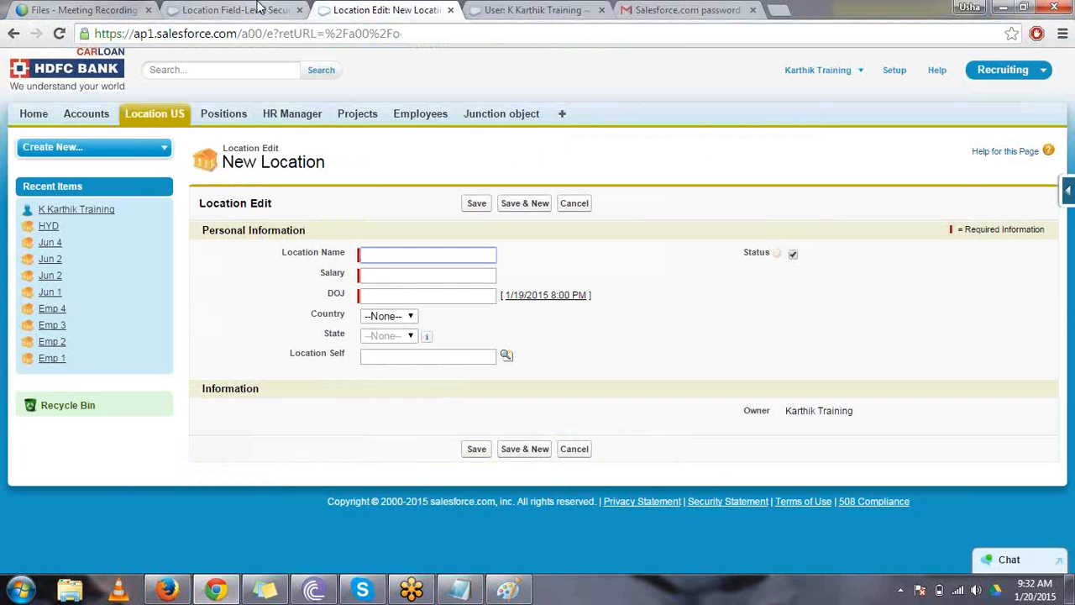
click(468, 202)
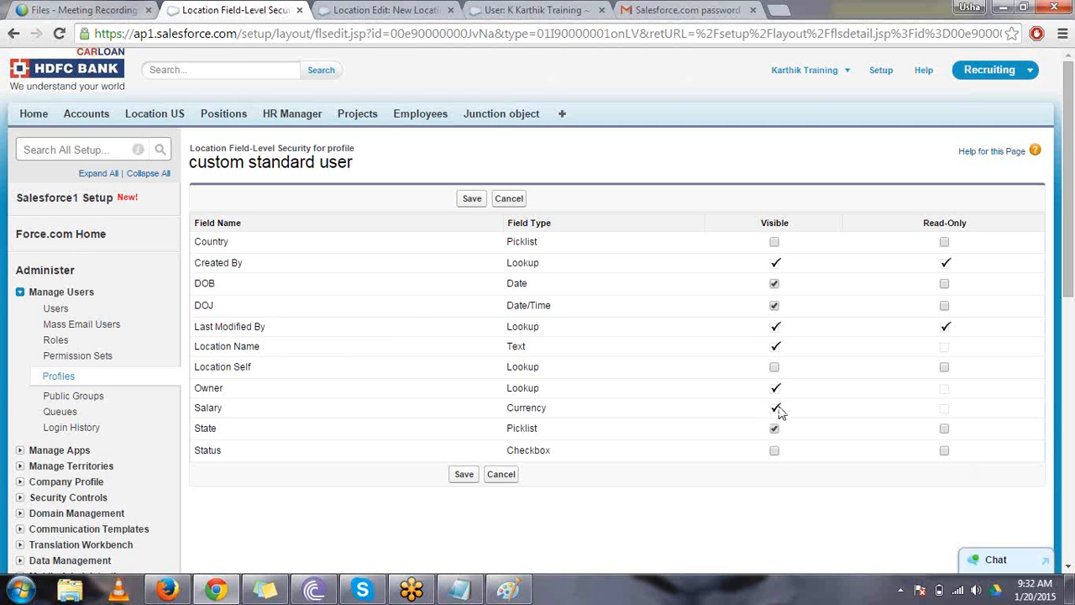
double_click(763, 346)
click(510, 199)
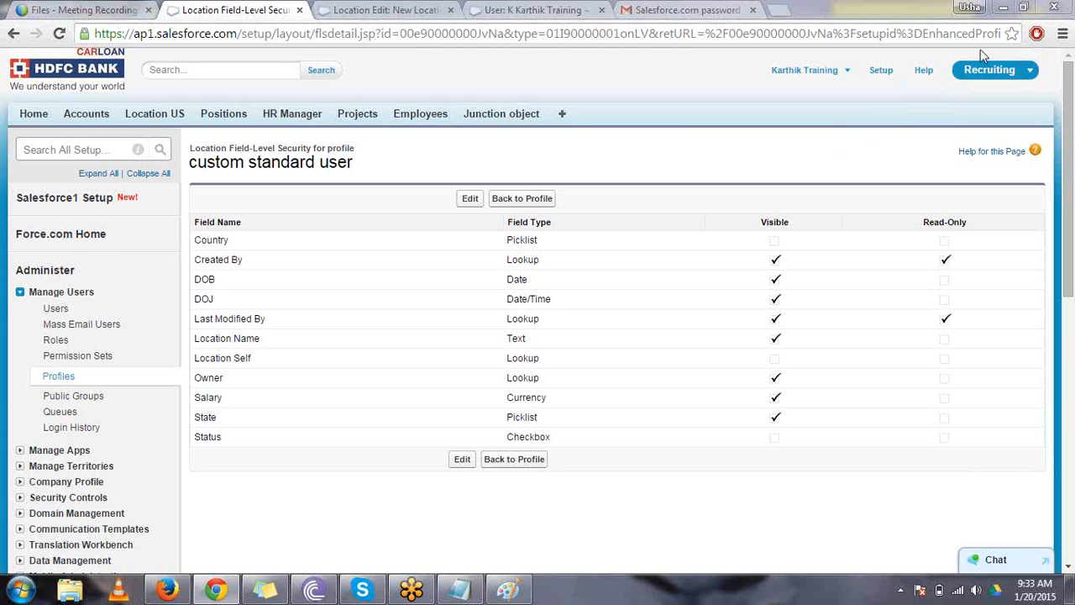
click(969, 7)
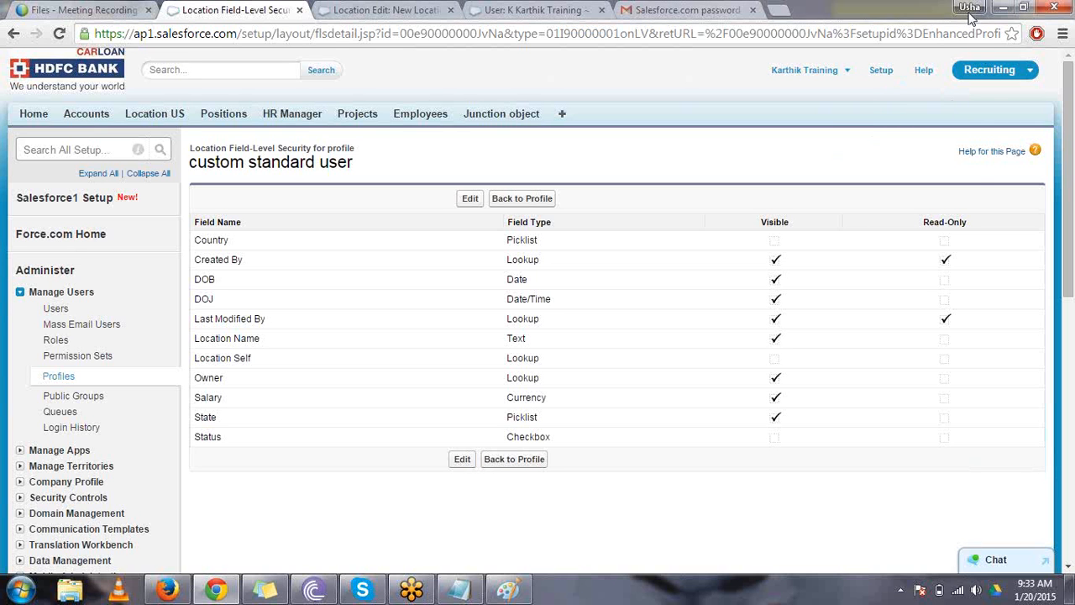
click(831, 365)
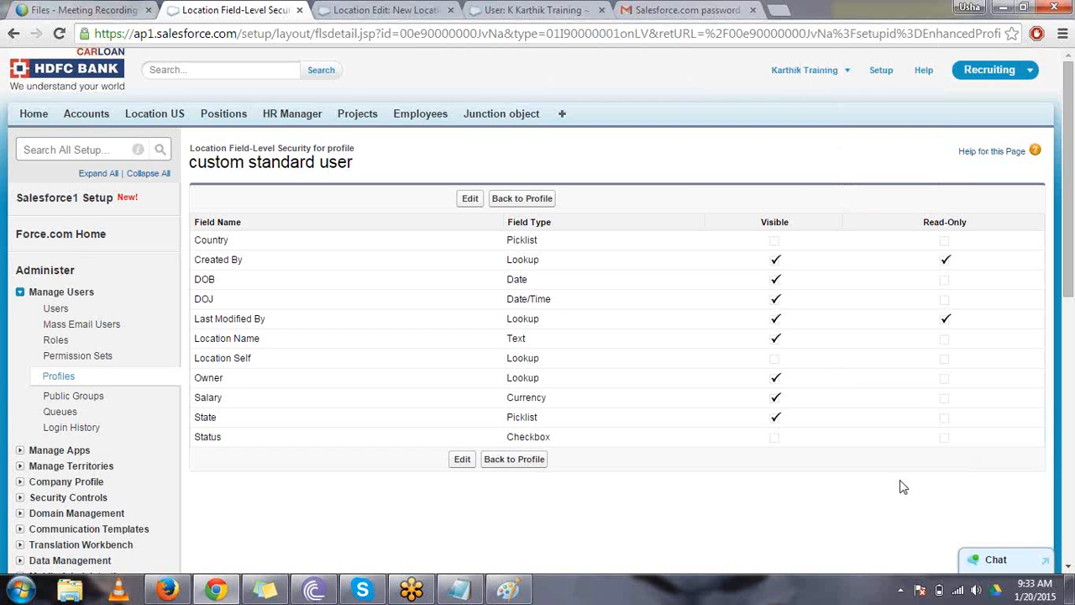